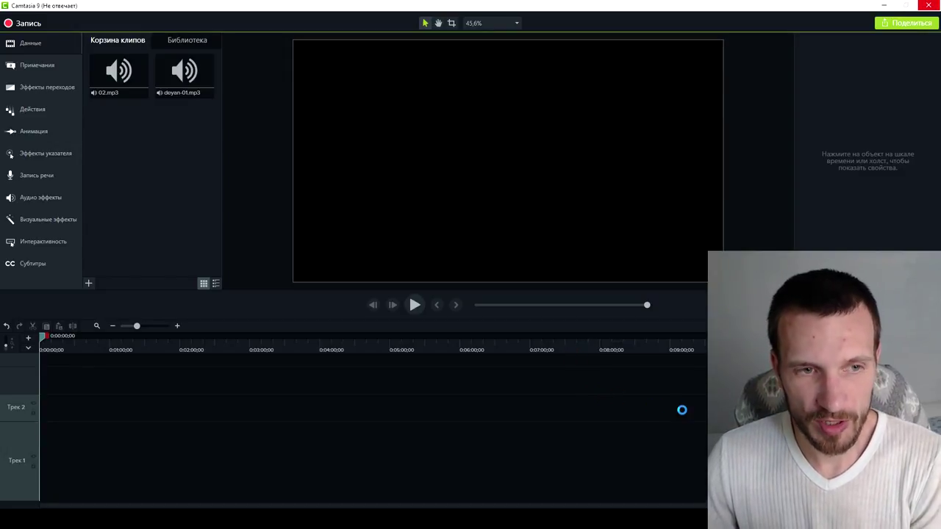
# Force the frozen Camtasia 9 to end through Task Manager, keeping OBS running, and close Task Manager
pyautogui.click(622, 466)
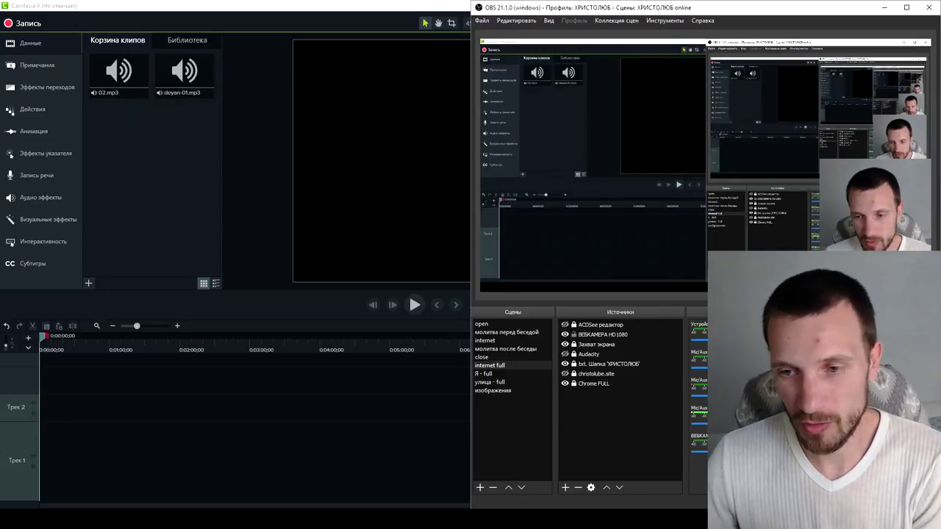
pyautogui.click(352, 4)
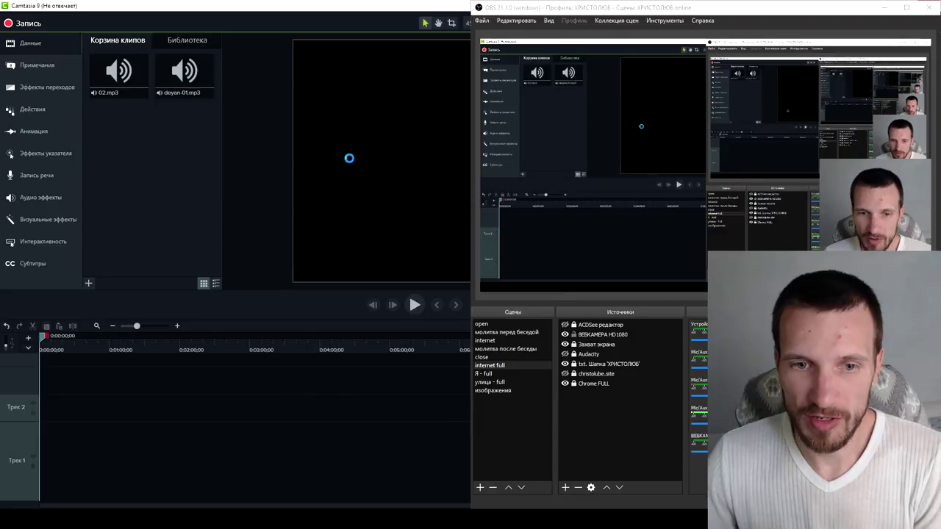
pyautogui.rightClick(675, 507)
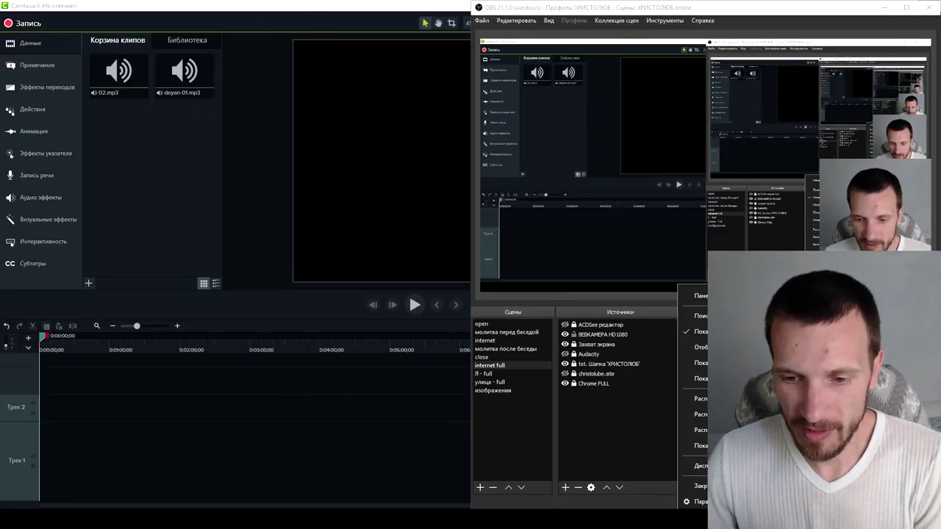
pyautogui.click(701, 472)
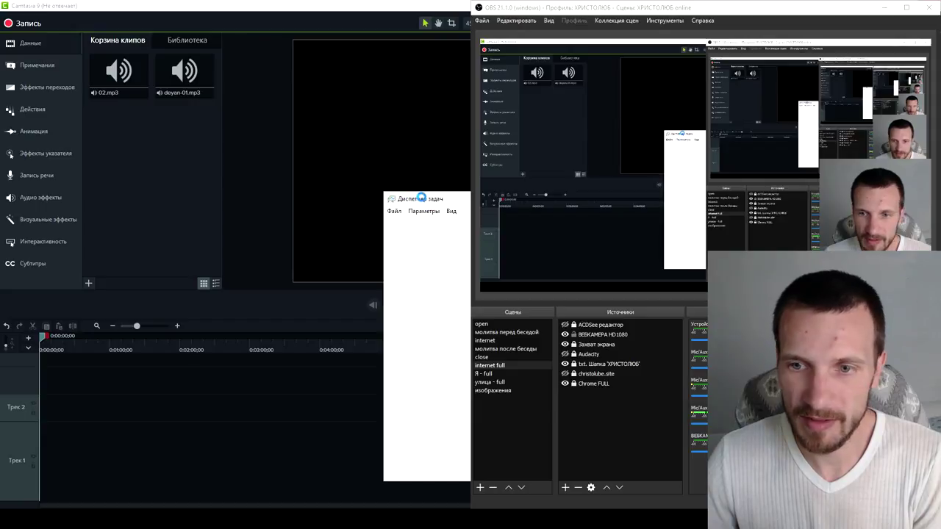
pyautogui.moveTo(428, 198)
pyautogui.mouseDown()
pyautogui.moveTo(216, 169)
pyautogui.moveTo(143, 136)
pyautogui.mouseUp()
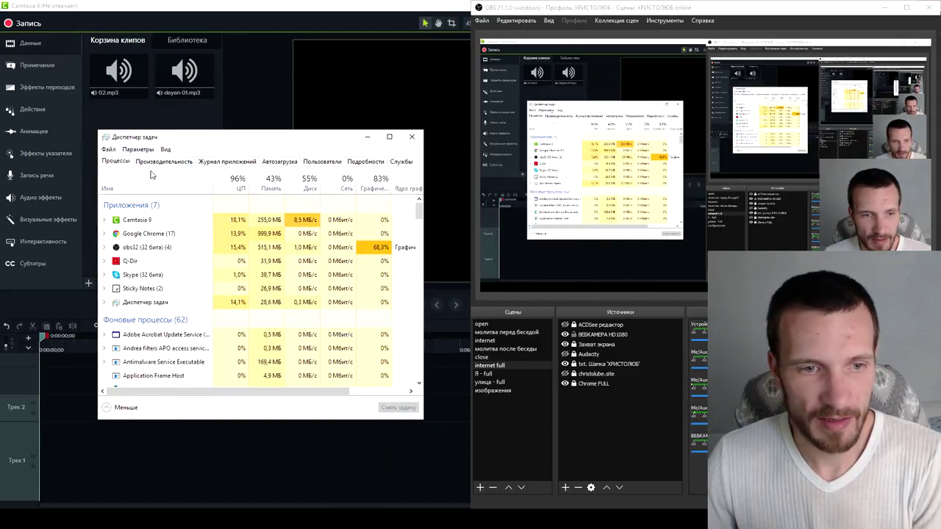
pyautogui.click(134, 219)
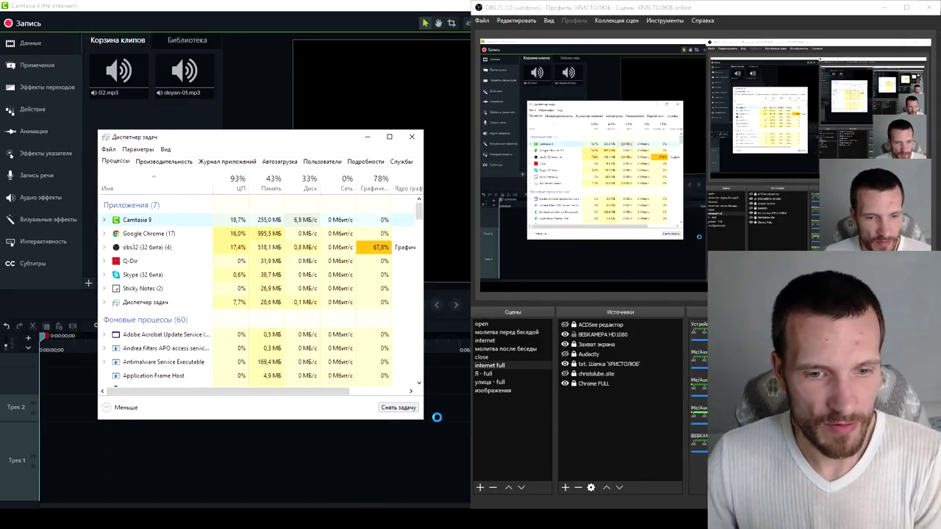
pyautogui.click(397, 408)
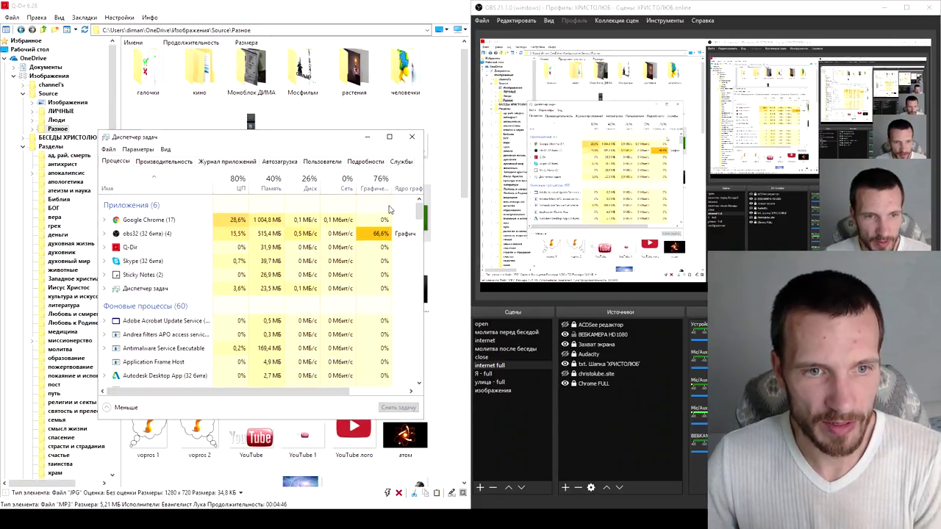
pyautogui.click(413, 137)
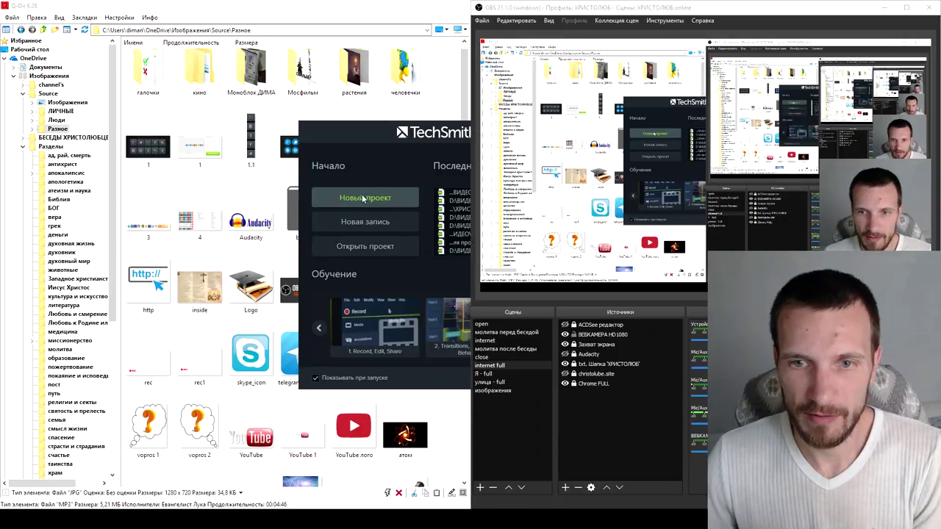
# Minimize OBS and create a new Camtasia project from the start screen
pyautogui.click(884, 8)
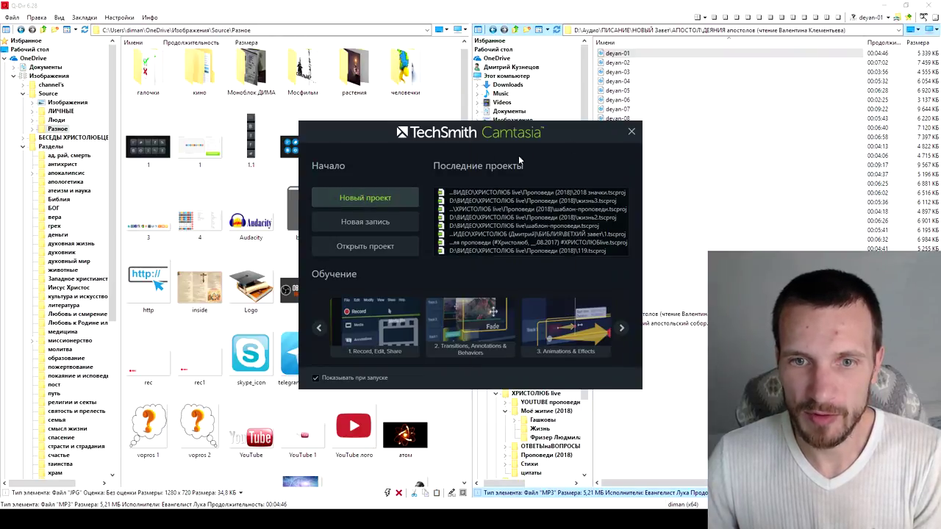
pyautogui.click(362, 198)
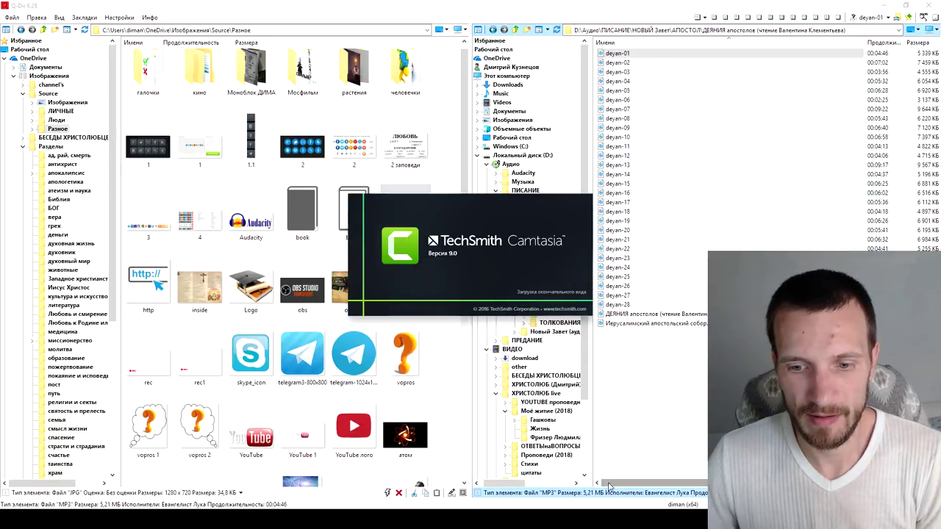
pyautogui.moveTo(645, 521)
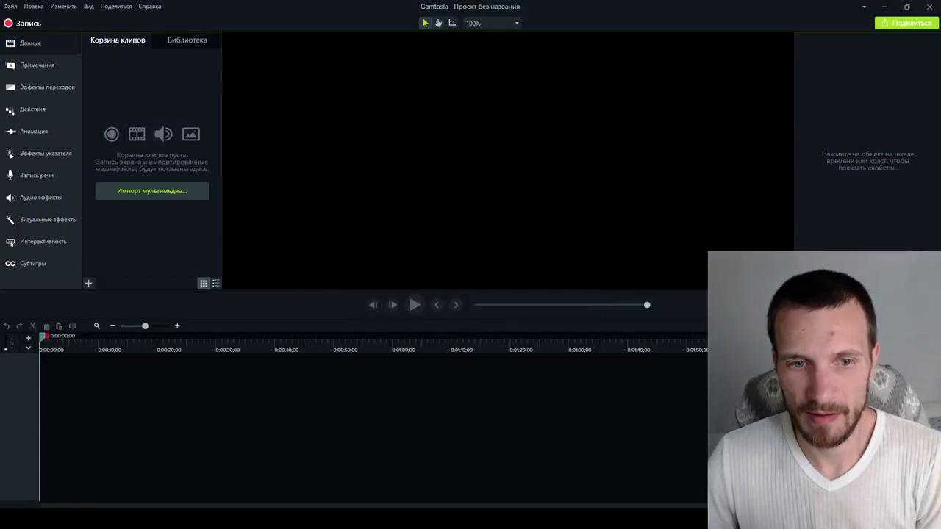
# Bring the deyan-01 audio file from Q-Dir onto Track 1 and align it with the timeline start
pyautogui.moveTo(597, 523)
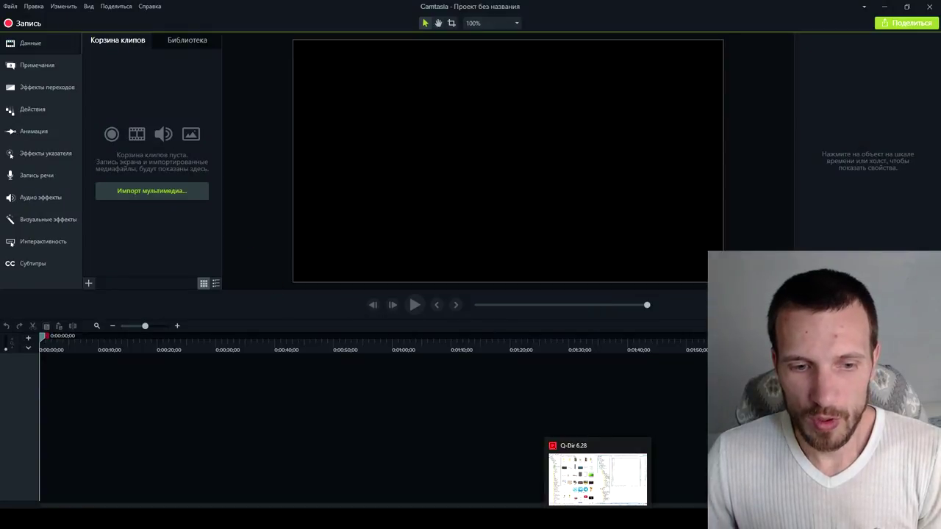
pyautogui.click(595, 504)
pyautogui.moveTo(600, 82); pyautogui.dragTo(54, 489)
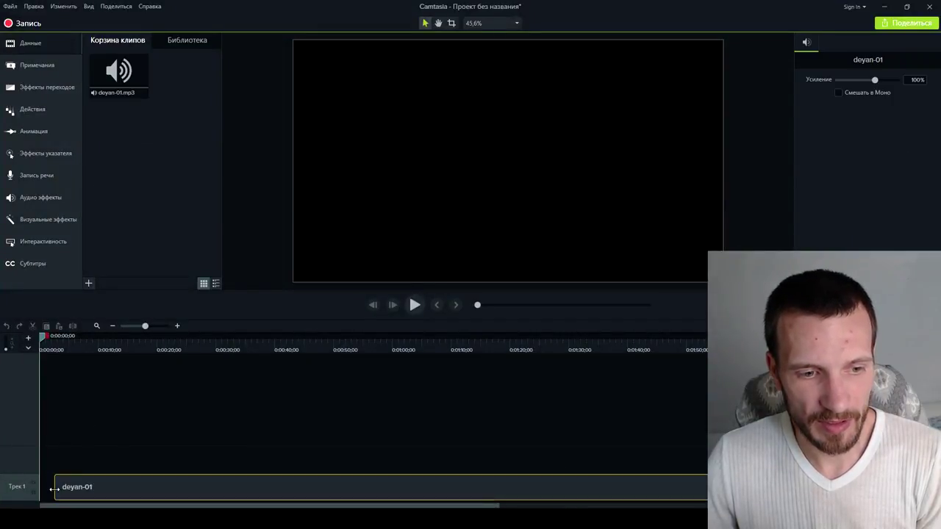
pyautogui.moveTo(116, 498); pyautogui.dragTo(89, 495)
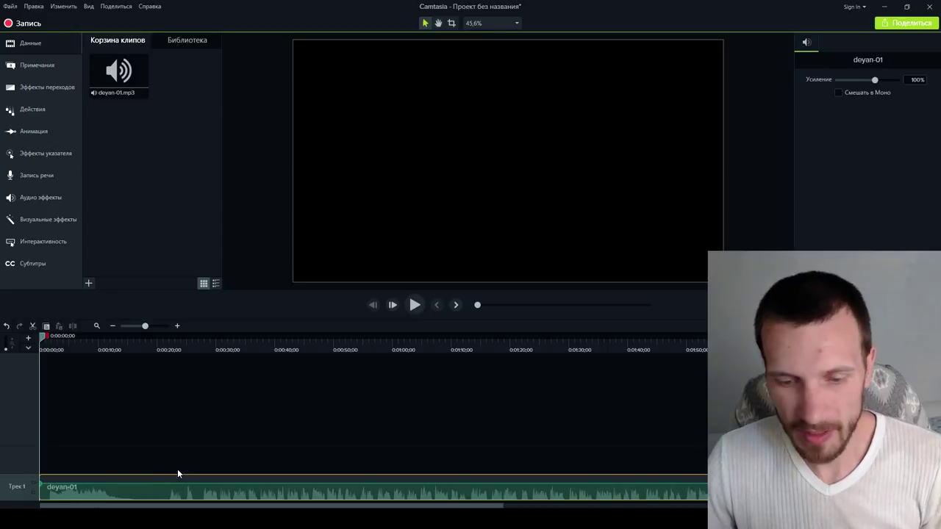
# Fit the whole deyan-01 clip in the timeline and increase the height of Track 1 to enlarge its waveform
pyautogui.scroll(-3, 177, 468)
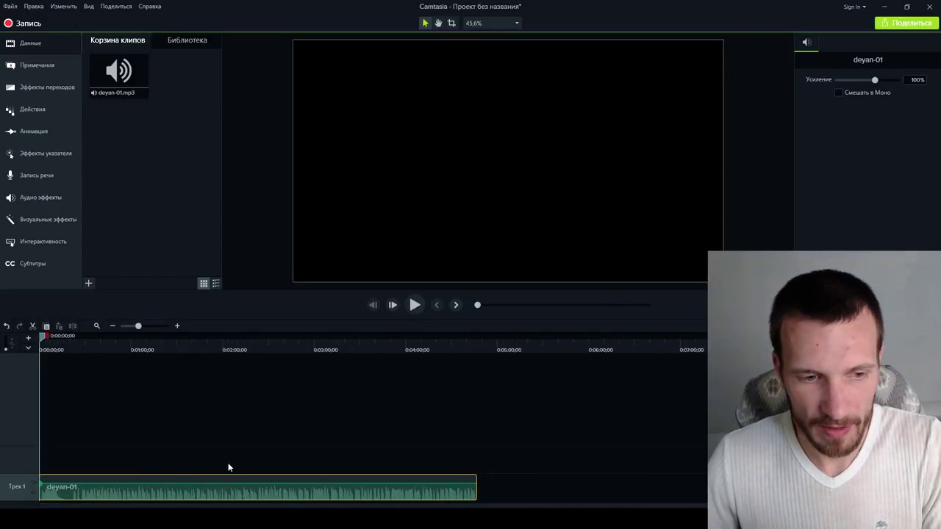
pyautogui.scroll(1, 227, 468)
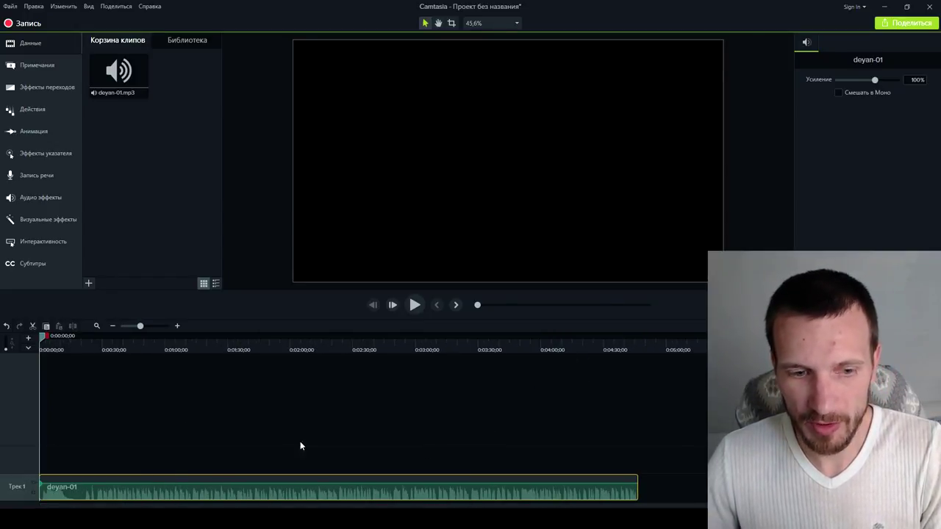
pyautogui.moveTo(20, 474); pyautogui.dragTo(24, 393)
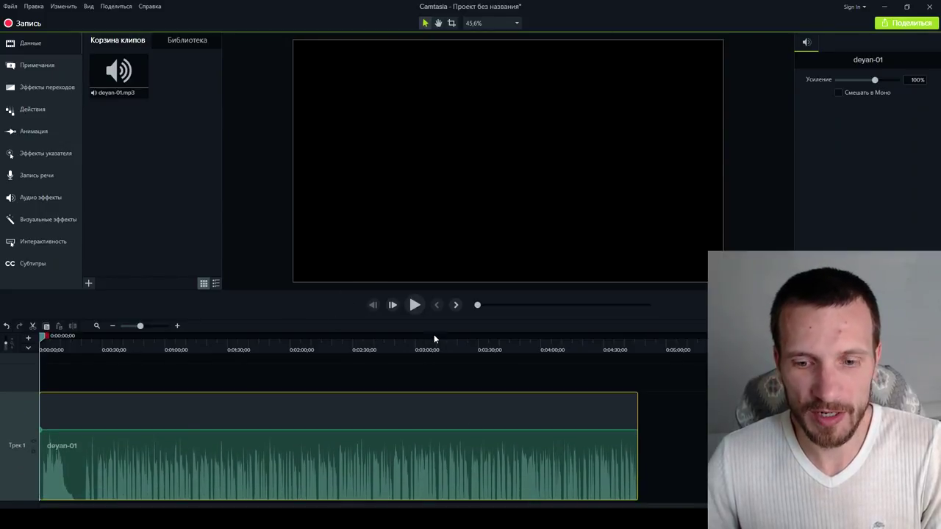
# Set the canvas zoom to 25%
pyautogui.click(493, 23)
pyautogui.click(492, 98)
pyautogui.click(498, 26)
pyautogui.click(490, 52)
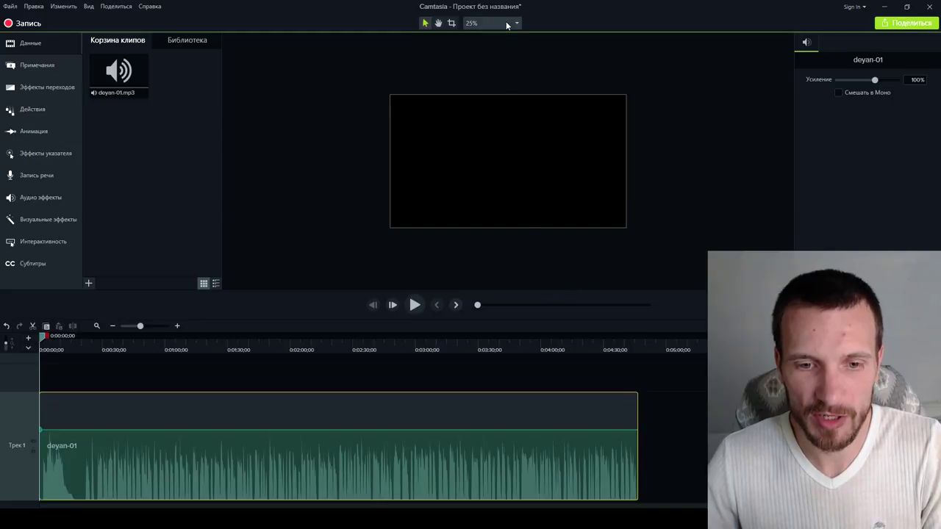
# Play the opening seconds of the audio, bring up OBS beside Camtasia, and pause playback
pyautogui.click(415, 304)
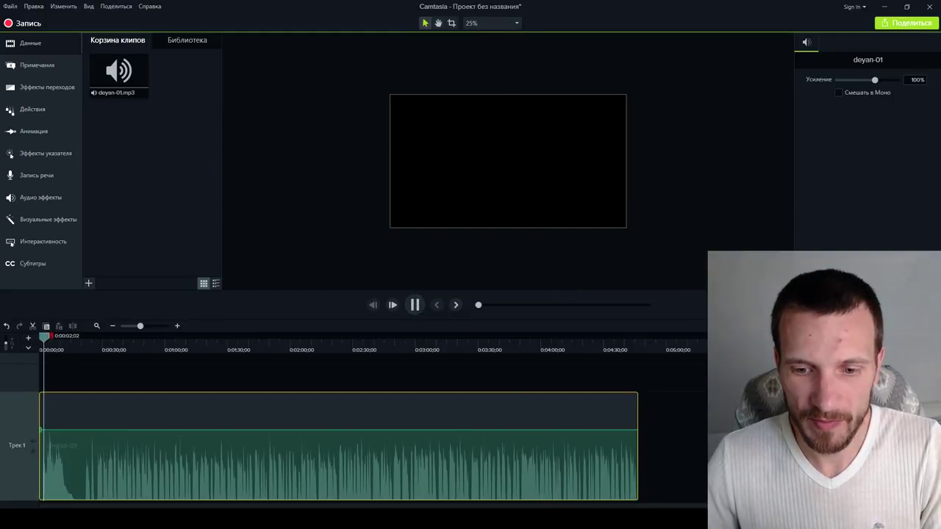
pyautogui.hotkey('alt', 'Tab')
pyautogui.hotkey('alt', 'Tab')
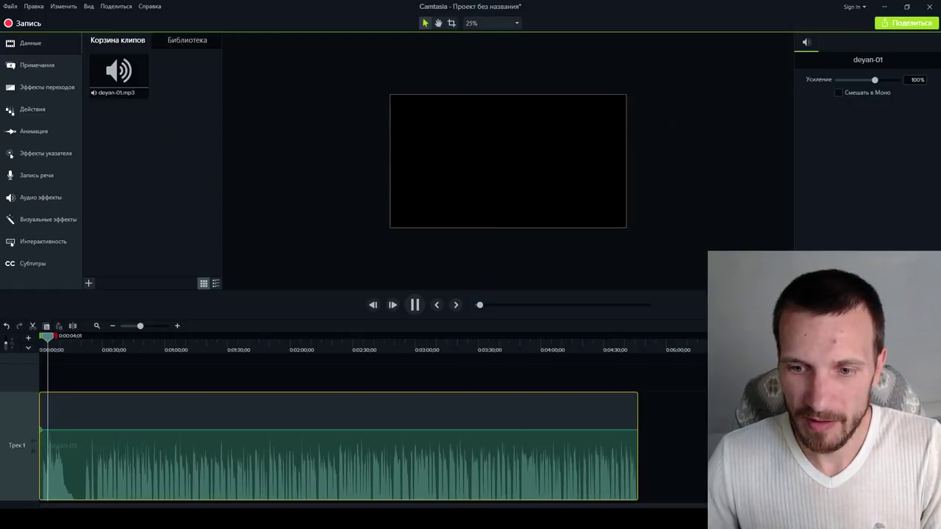
pyautogui.hotkey('alt', 'Tab')
pyautogui.click(414, 305)
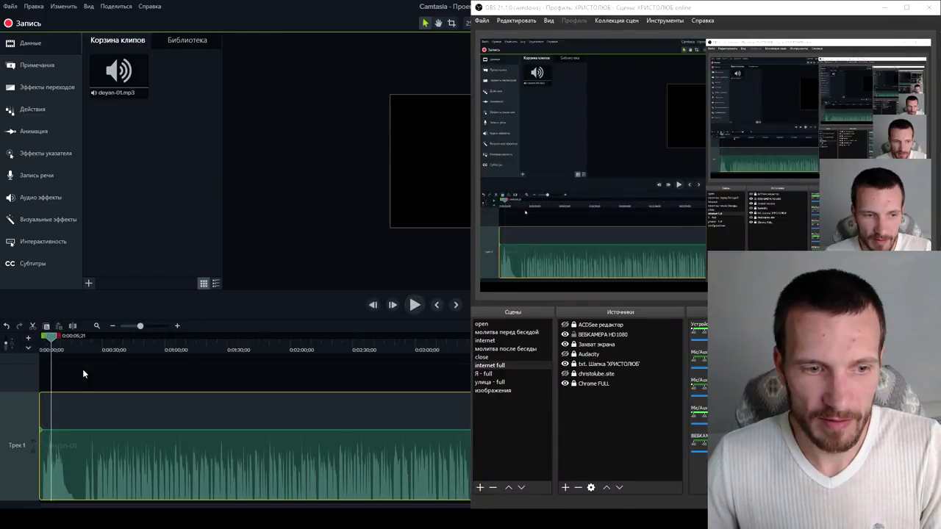
# Split the deyan-01 clip at 0:00:20;00
pyautogui.moveTo(50, 336); pyautogui.dragTo(81, 338)
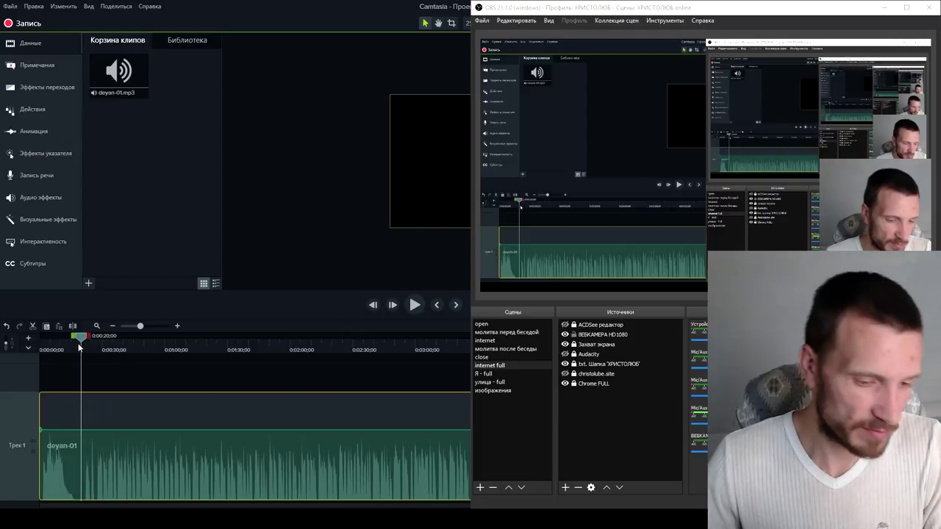
pyautogui.click(94, 419)
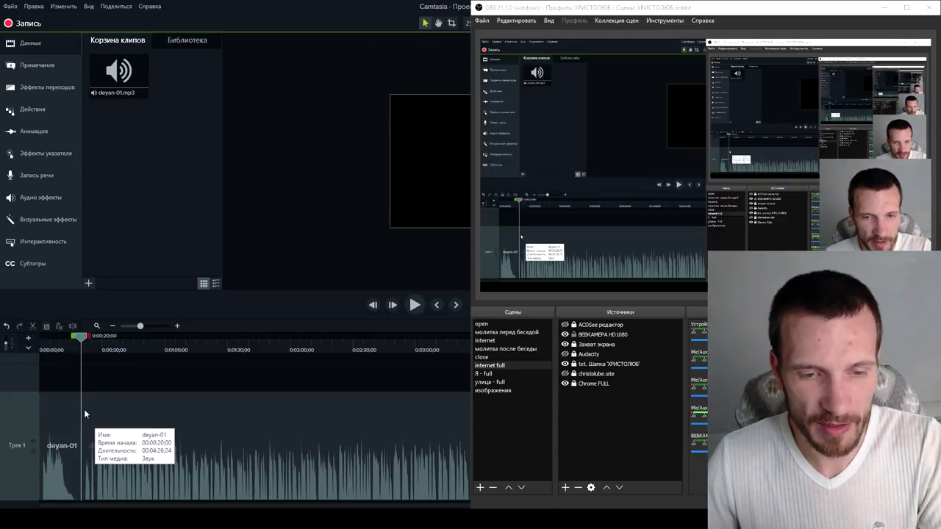
pyautogui.press('s')
# Delete the opening 20-second piece of deyan-01 and move the remaining piece to the start of Track 1
pyautogui.moveTo(81, 364)
pyautogui.mouseDown()
pyautogui.moveTo(78, 351)
pyautogui.moveTo(145, 352)
pyautogui.moveTo(83, 355)
pyautogui.mouseUp()
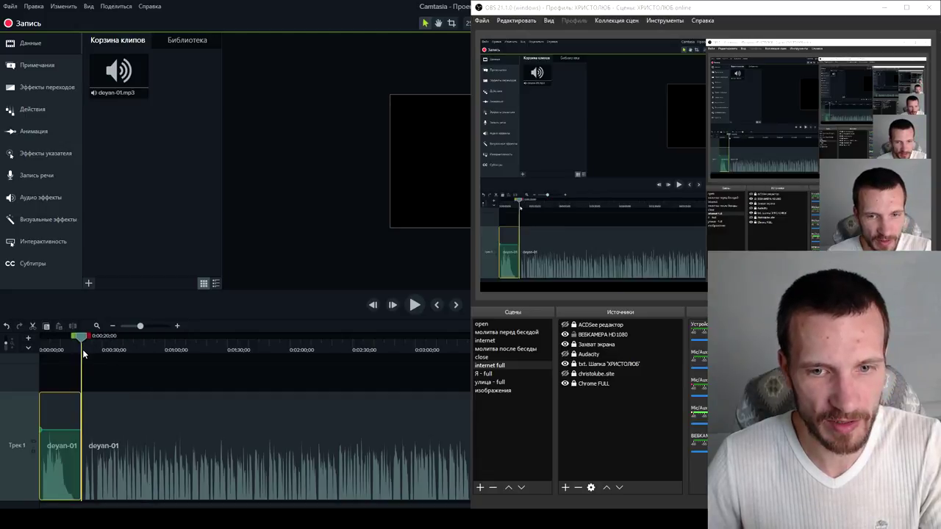
pyautogui.press('Delete')
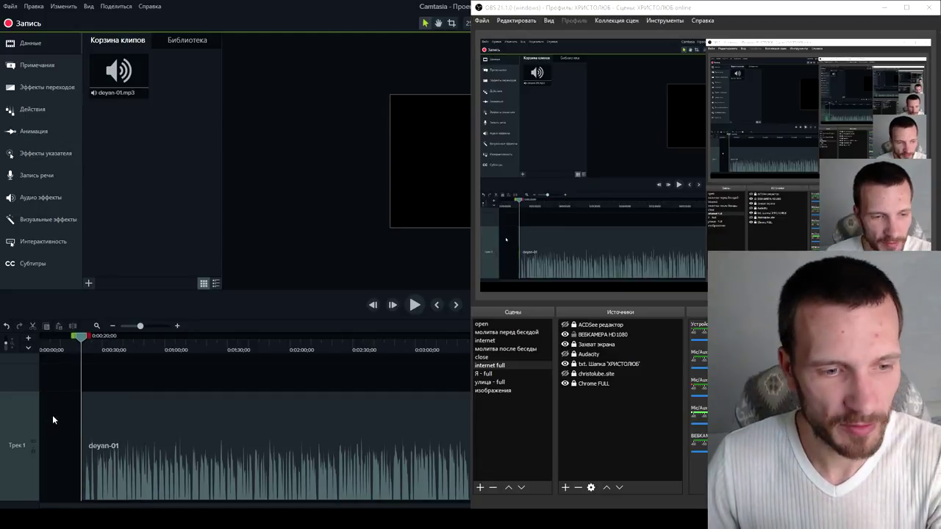
pyautogui.moveTo(121, 421); pyautogui.dragTo(80, 423)
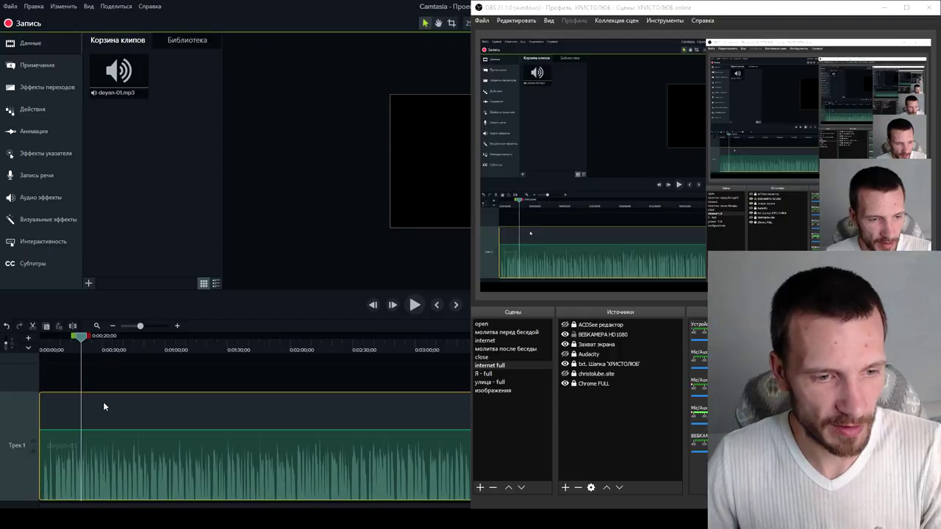
# Play the trimmed audio from about 0:00:18 for a few seconds and pause it
pyautogui.moveTo(86, 340); pyautogui.dragTo(77, 339)
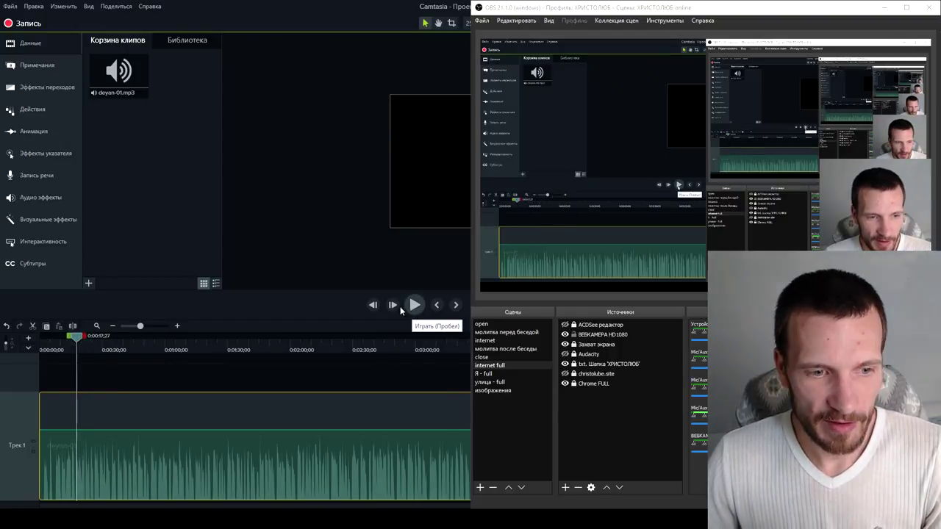
pyautogui.click(415, 305)
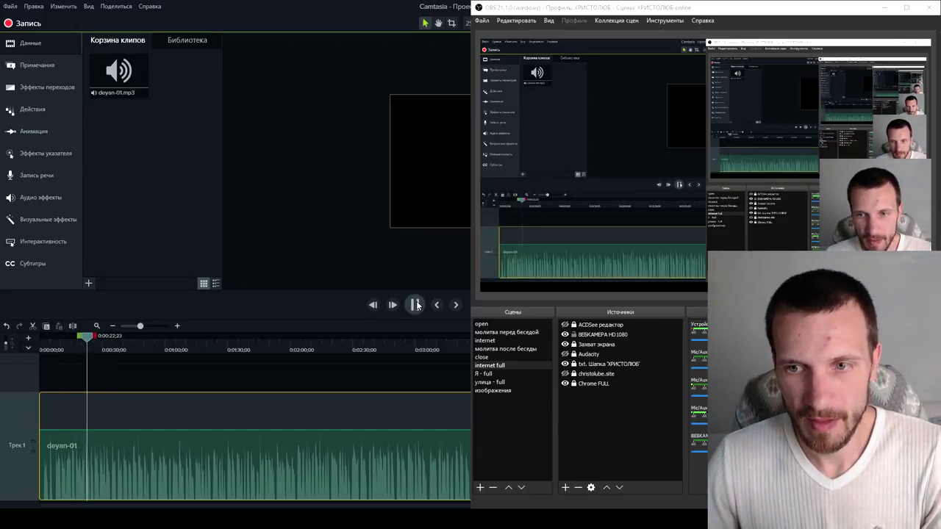
pyautogui.click(416, 304)
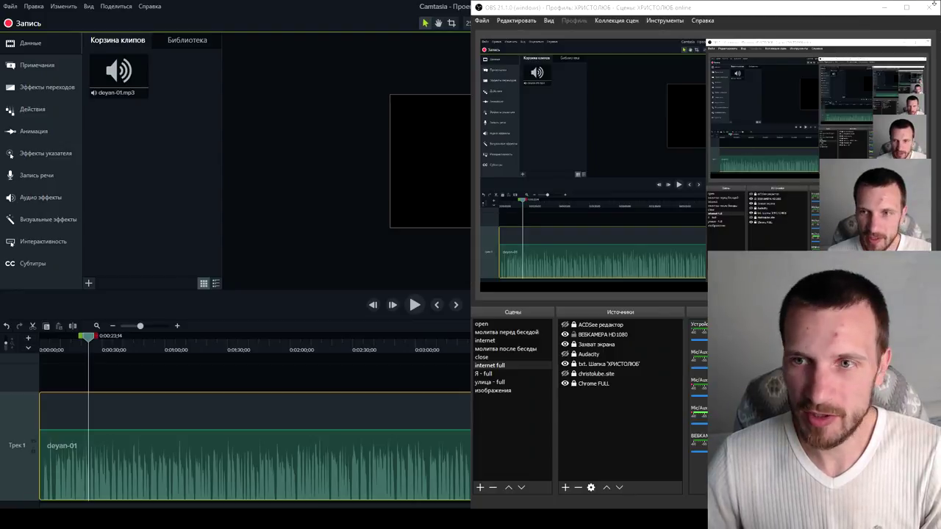
# Minimize OBS, open the религиозные\Апостол folder in Q-Dir, and place the picture "Павел на суде" on a new Track 2 at about 0:01:08
pyautogui.click(886, 9)
pyautogui.hotkey('alt', 'Tab')
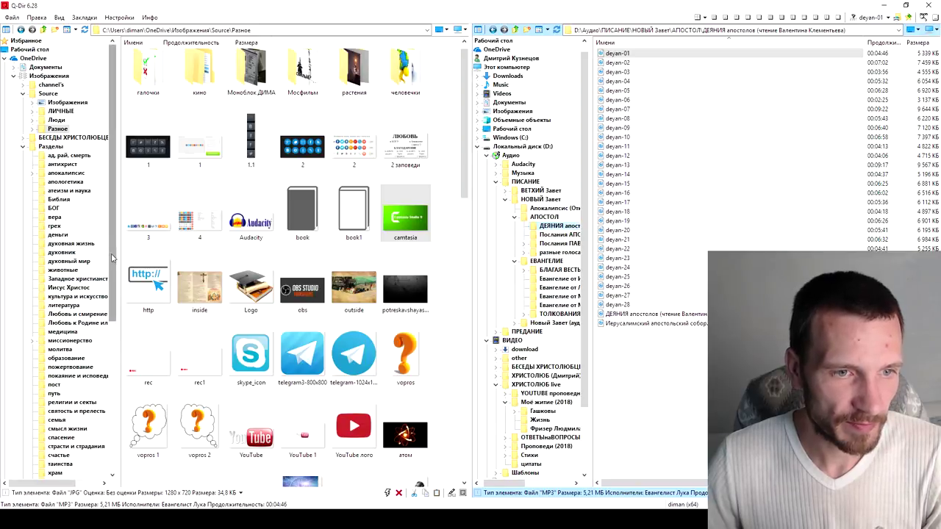
pyautogui.scroll(-8, 85, 316)
pyautogui.click(71, 359)
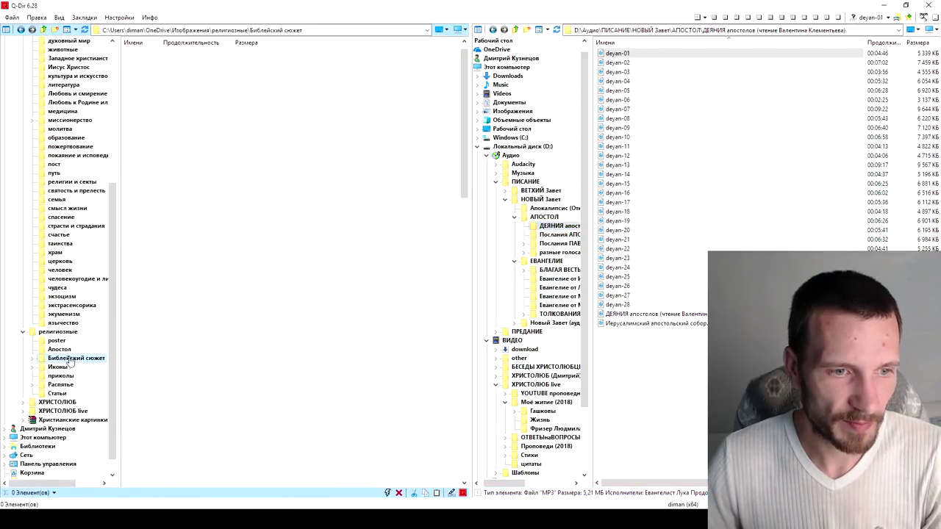
pyautogui.click(60, 349)
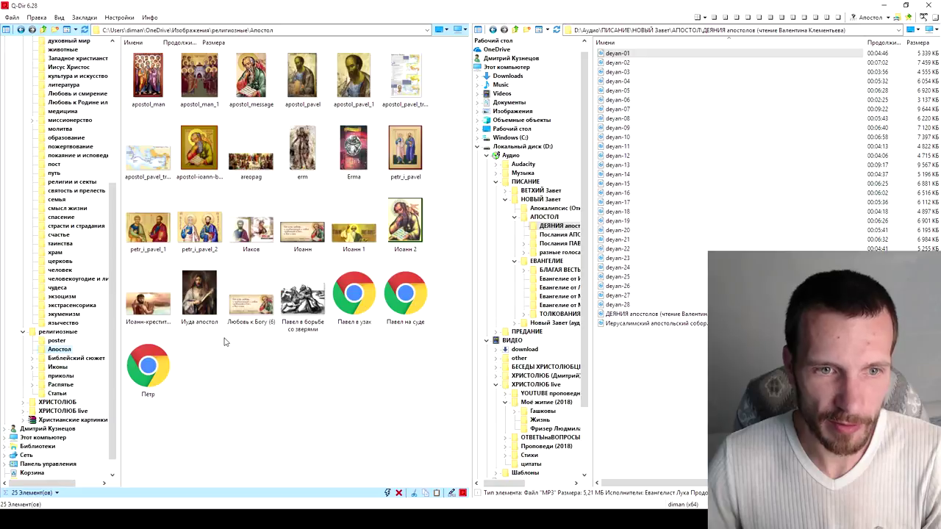
pyautogui.moveTo(399, 327); pyautogui.dragTo(312, 346)
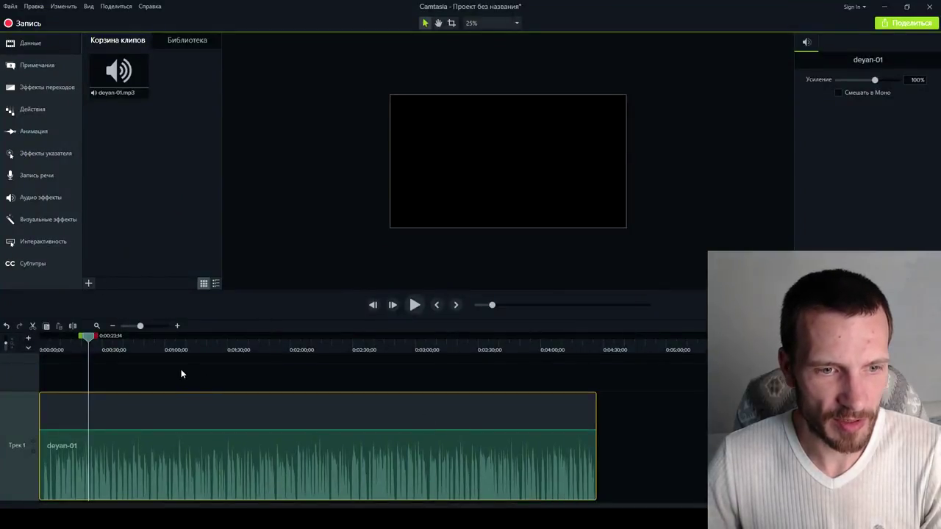
pyautogui.moveTo(181, 369); pyautogui.dragTo(183, 371)
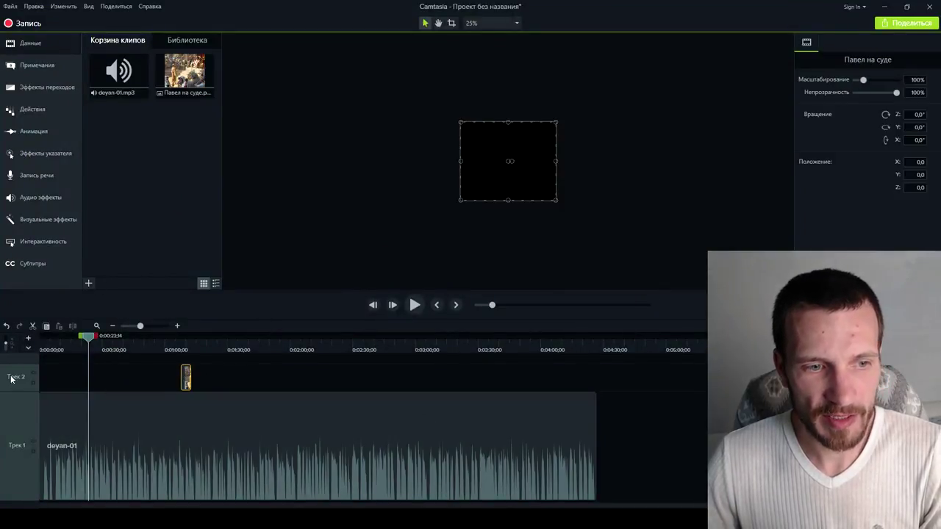
pyautogui.click(89, 284)
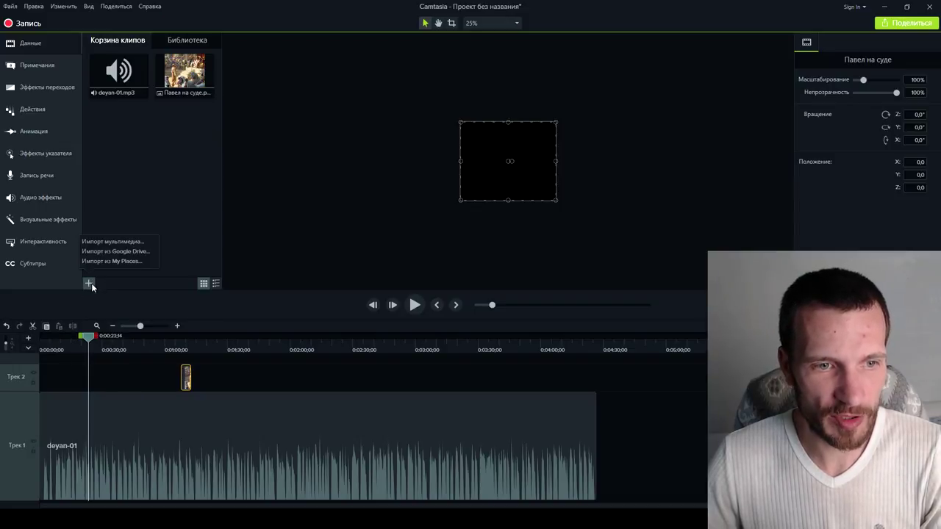
pyautogui.click(132, 244)
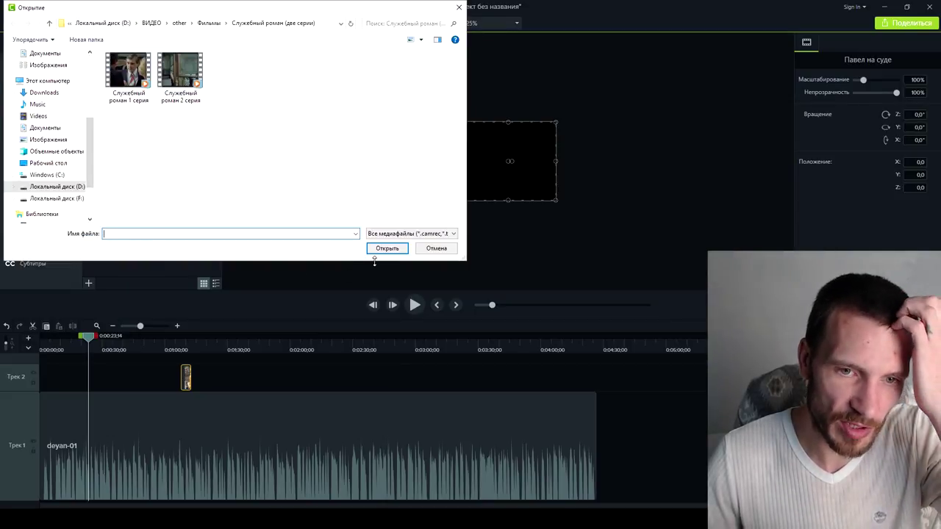
pyautogui.click(436, 248)
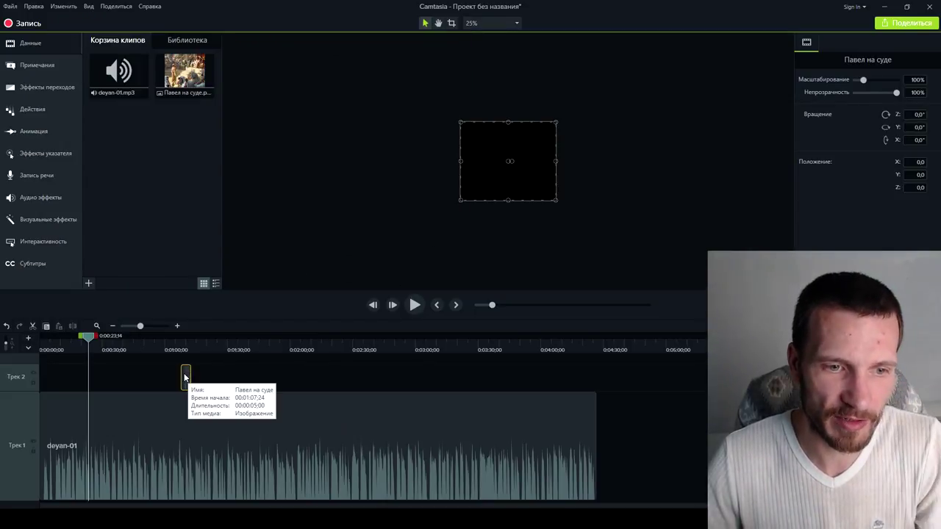
# Stretch the picture "Павел на суде" on Track 2 so it spans the full length of the deyan-01 audio
pyautogui.moveTo(185, 376); pyautogui.dragTo(414, 379)
pyautogui.click(415, 380)
pyautogui.click(405, 379)
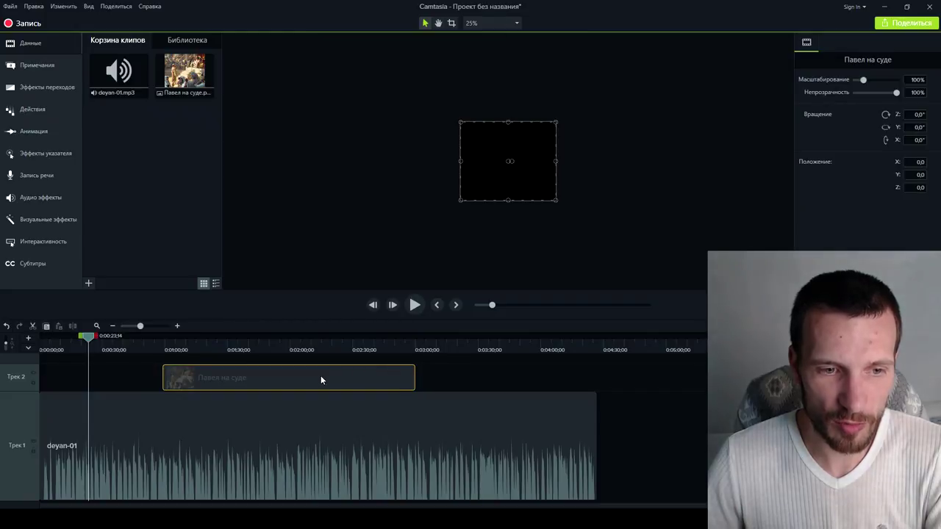
pyautogui.moveTo(321, 379); pyautogui.dragTo(166, 377)
pyautogui.moveTo(291, 377); pyautogui.dragTo(595, 377)
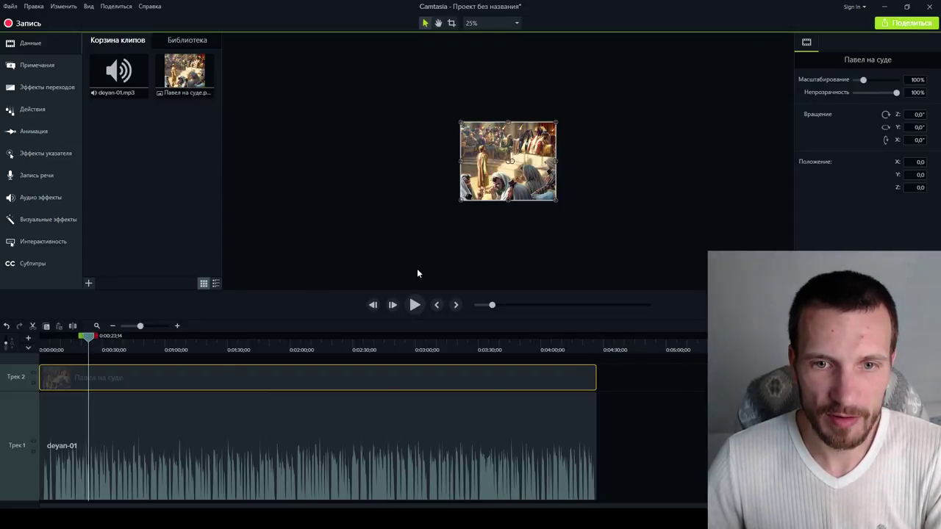
# Scale the picture "Павел на суде" to 105.3% and set the canvas zoom to 75%
pyautogui.scroll(3, 485, 154)
pyautogui.scroll(-1, 477, 180)
pyautogui.click(474, 23)
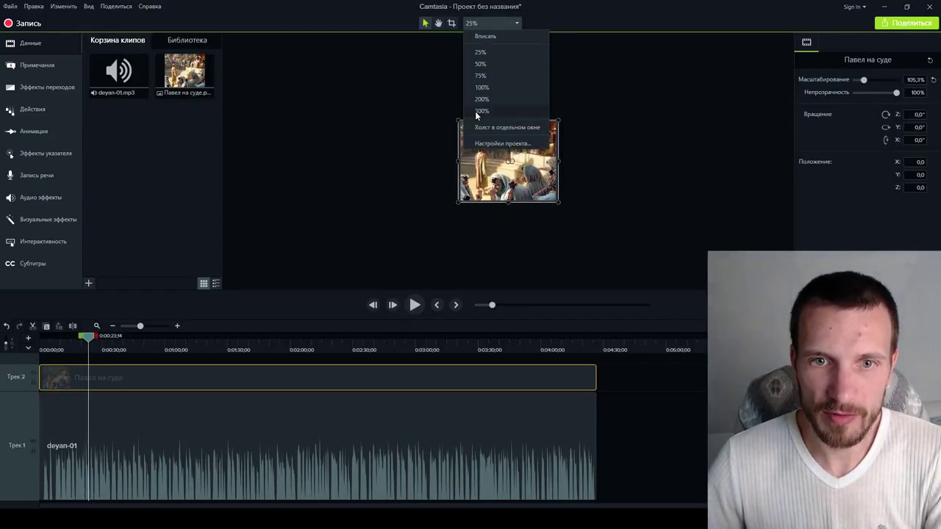
pyautogui.click(484, 75)
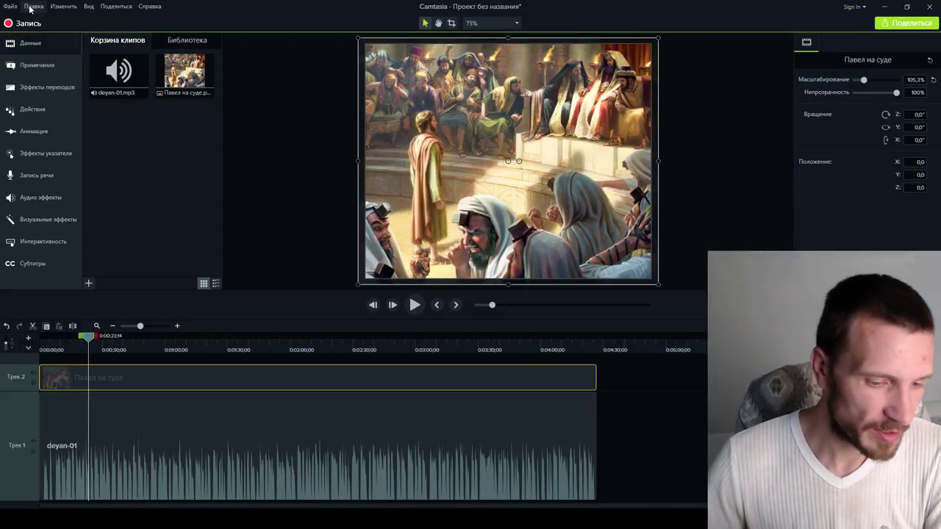
# Undo the scaling, stretching, moving and placement of the picture "Павел на суде" on Track 2
pyautogui.hotkey('ctrl', 'z')
pyautogui.hotkey('ctrl', 'z')
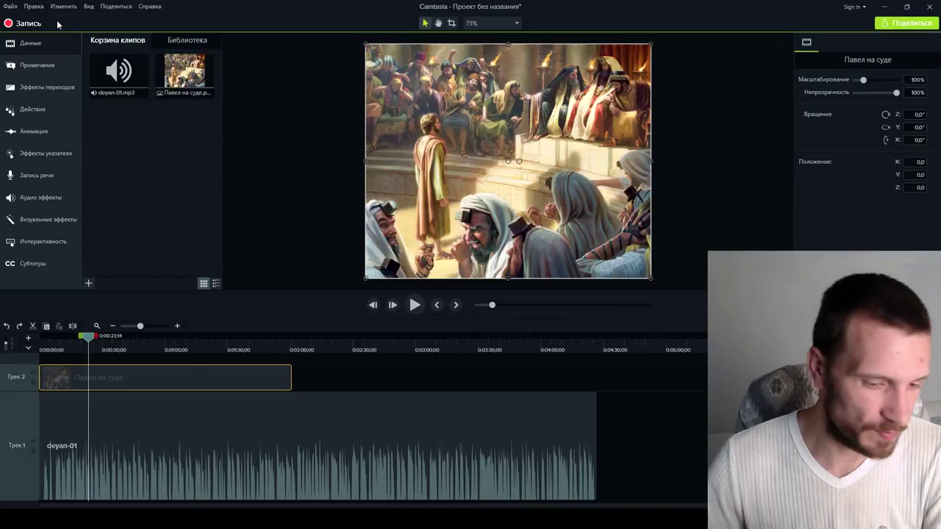
pyautogui.hotkey('ctrl', 'z')
pyautogui.hotkey('ctrl', 'z')
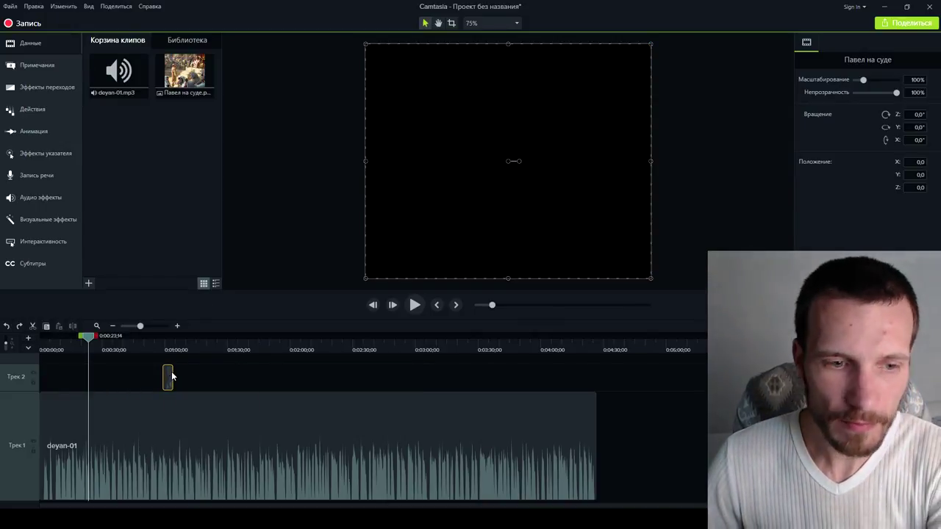
pyautogui.hotkey('ctrl', 'z')
pyautogui.hotkey('ctrl', 'z')
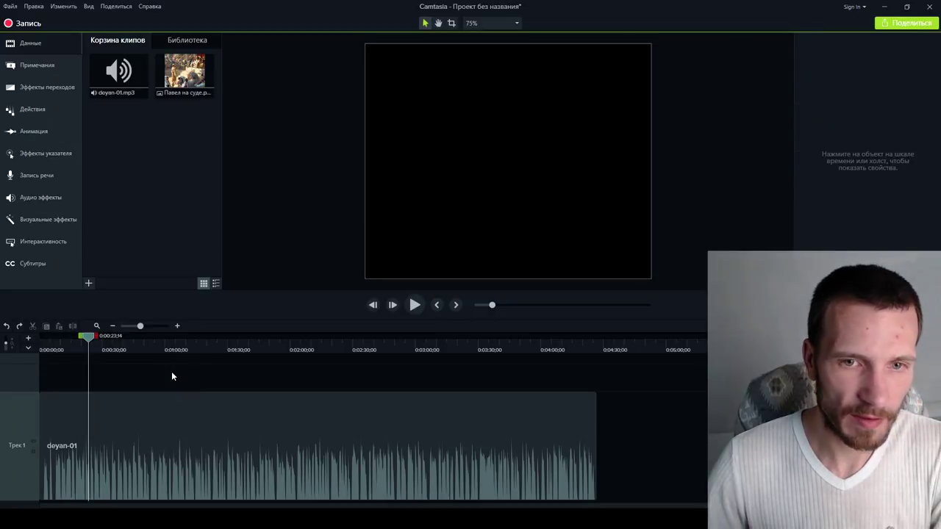
# Set the canvas zoom back to 25%
pyautogui.click(491, 23)
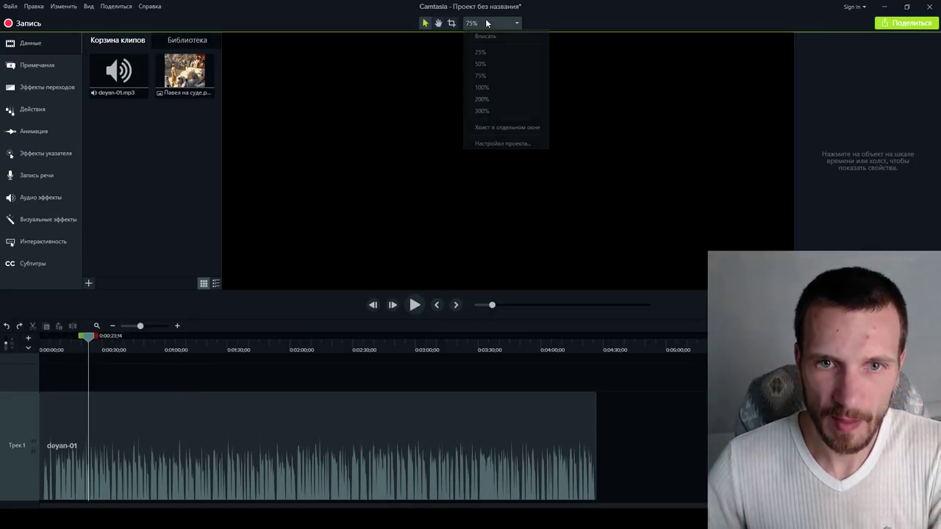
pyautogui.click(485, 66)
pyautogui.click(485, 25)
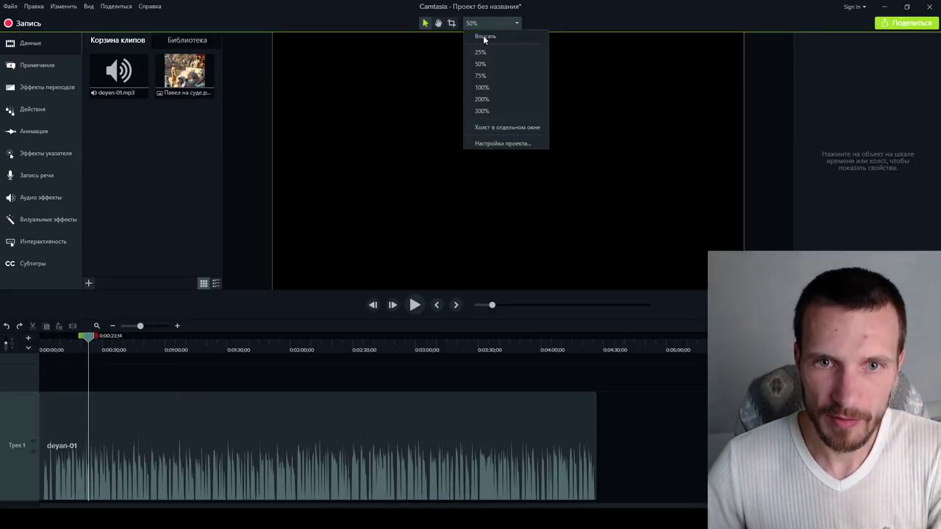
pyautogui.click(480, 52)
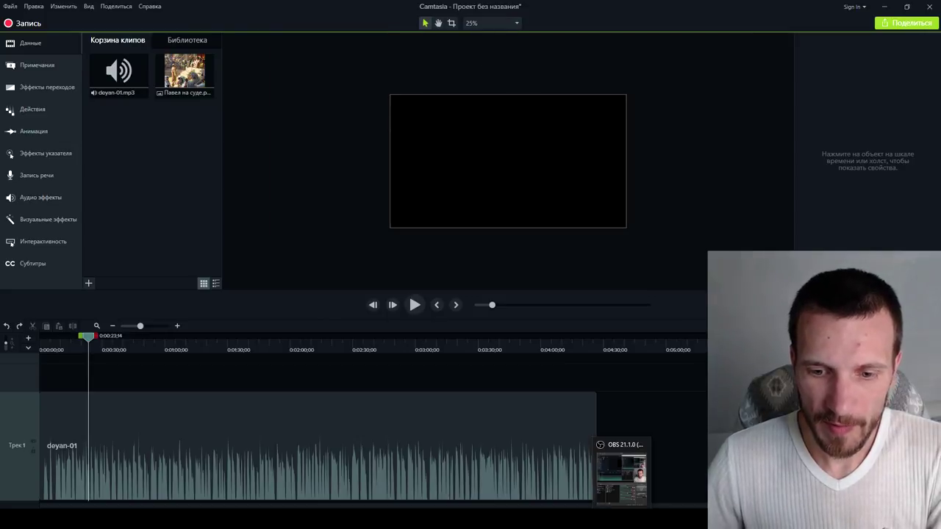
# Switch to Q-Dir, open ХРИСТОЛЮБ live\ОТВЕТЫнаВОПРОСЫ\значки, and place the picture "ОТВЕТЫнаВОПРОСЫ" near the start of a new Track 2 in Camtasia
pyautogui.click(740, 518)
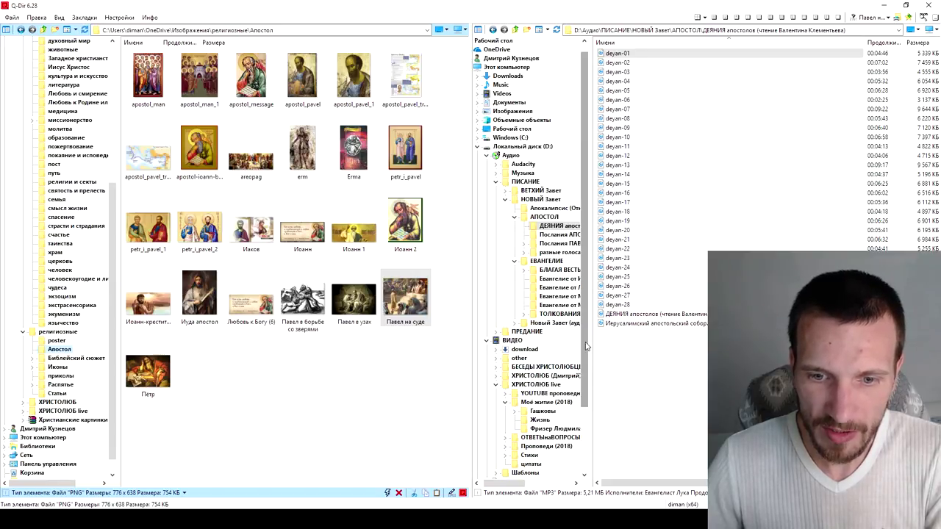
pyautogui.click(549, 419)
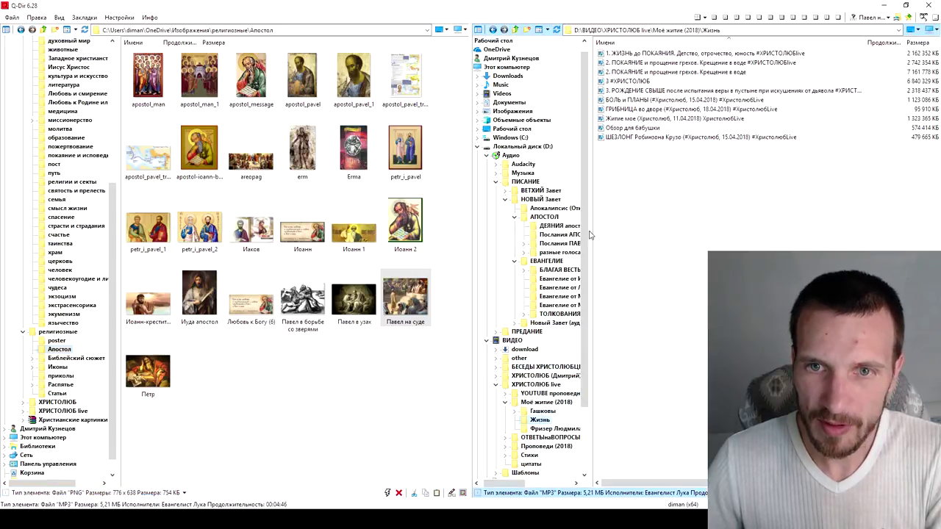
pyautogui.click(543, 411)
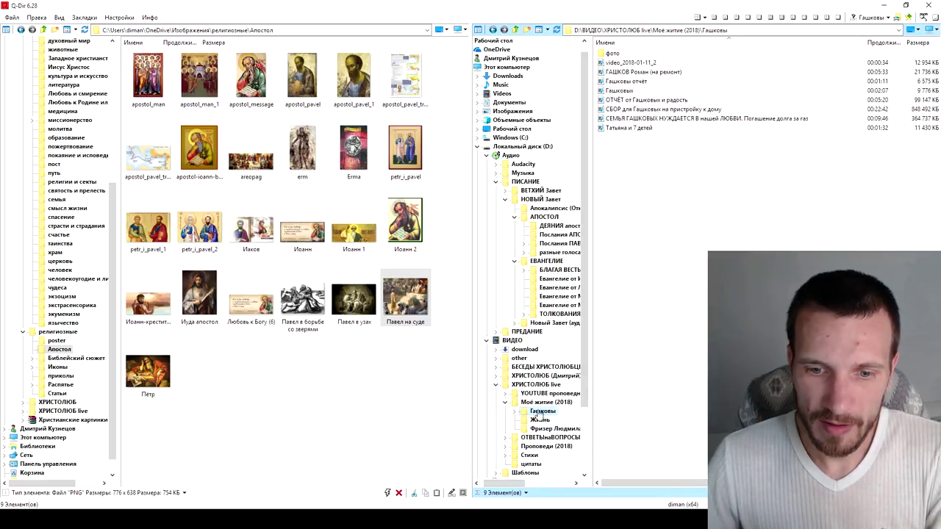
pyautogui.click(506, 438)
pyautogui.click(523, 447)
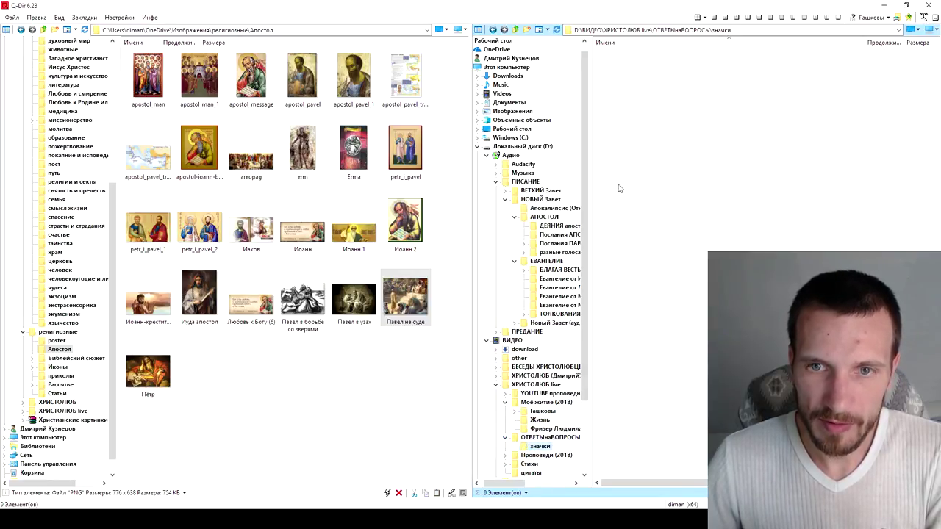
pyautogui.moveTo(627, 447); pyautogui.dragTo(46, 378)
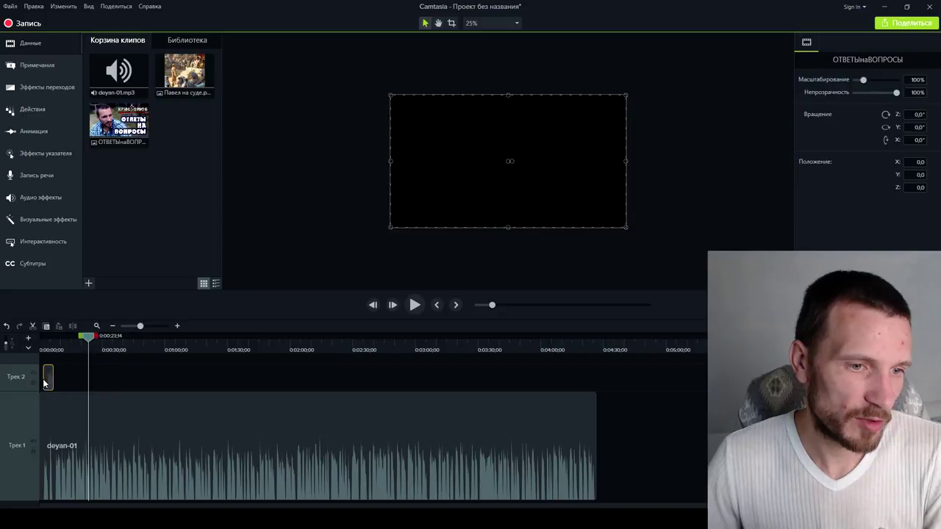
# Stretch the picture "ОТВЕТЫнаВОПРОСЫ" on Track 2 from the timeline's start to about 0:00:35
pyautogui.click(59, 382)
pyautogui.moveTo(51, 381); pyautogui.dragTo(112, 381)
pyautogui.click(136, 382)
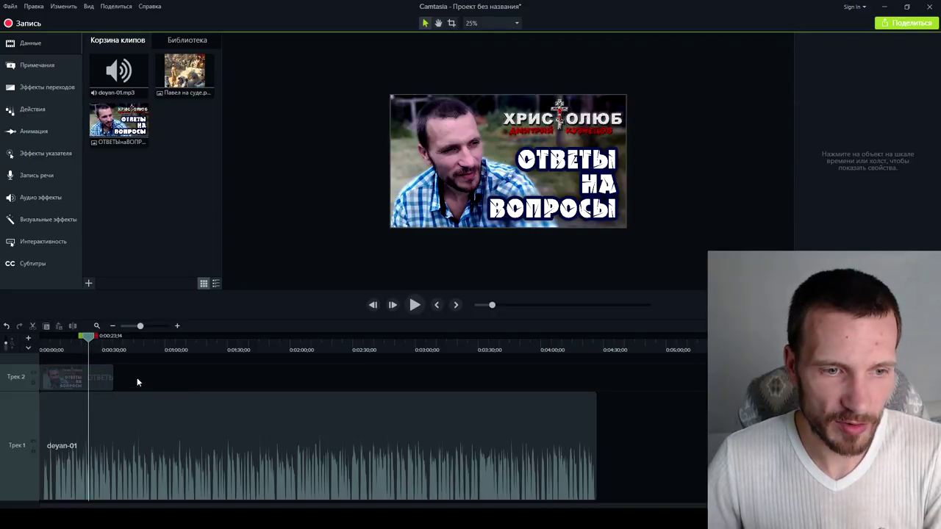
# Add "Павел на суде" from the Апостол folder in Q-Dir to Track 2, spanning about 0:01:00 to 0:01:24
pyautogui.moveTo(88, 336); pyautogui.dragTo(178, 342)
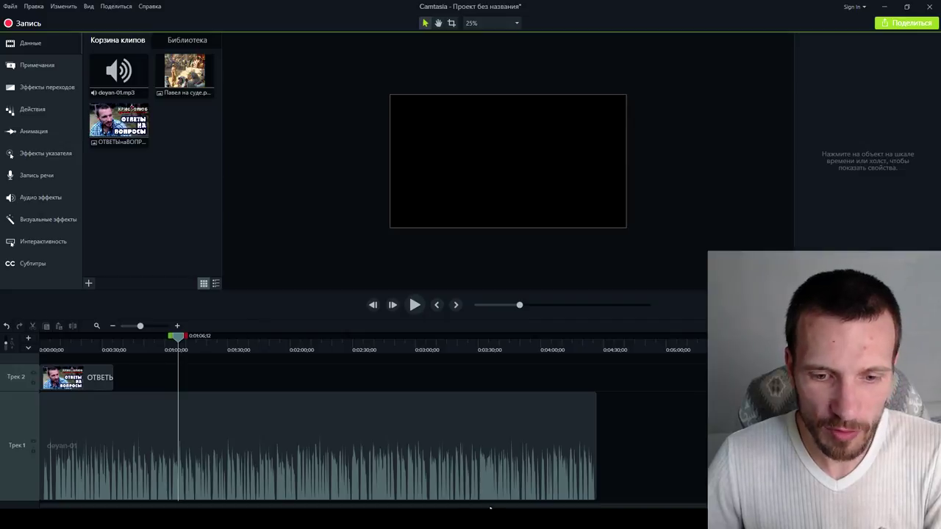
pyautogui.click(558, 470)
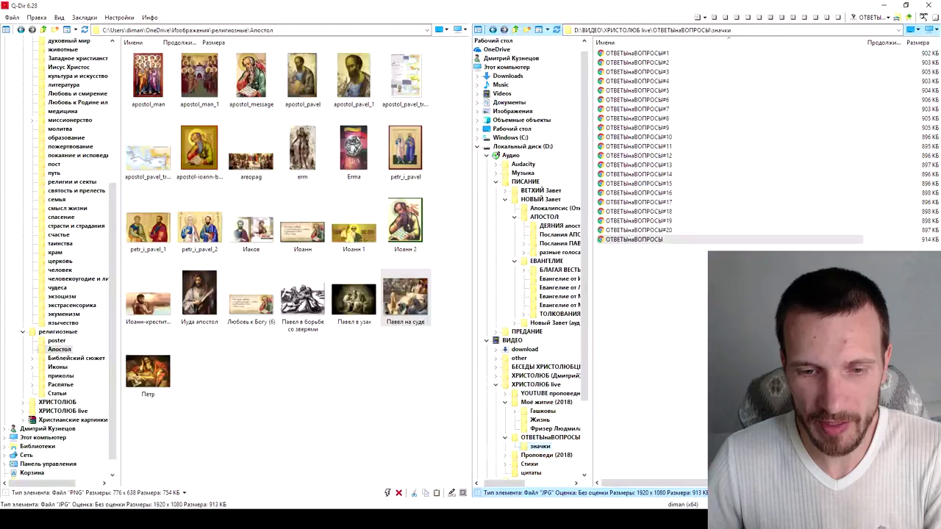
pyautogui.moveTo(412, 301); pyautogui.dragTo(150, 377)
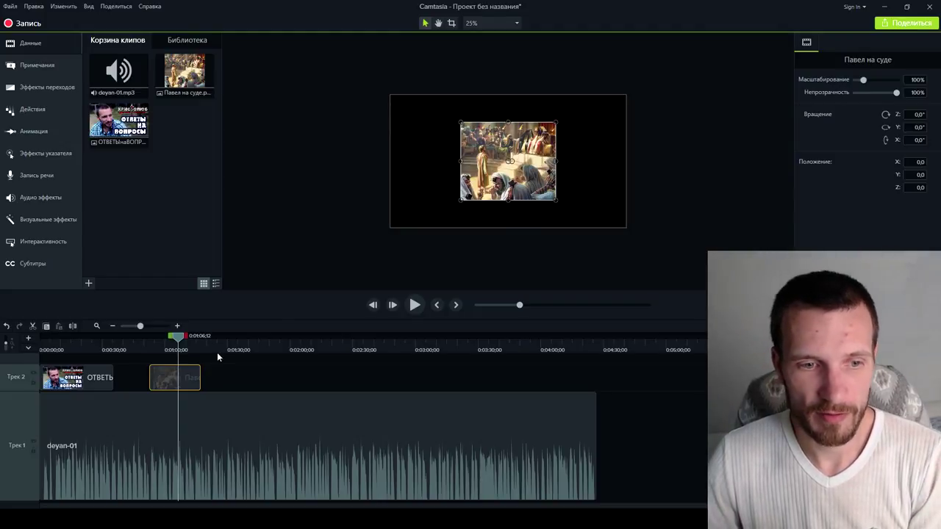
pyautogui.moveTo(191, 377); pyautogui.dragTo(204, 377)
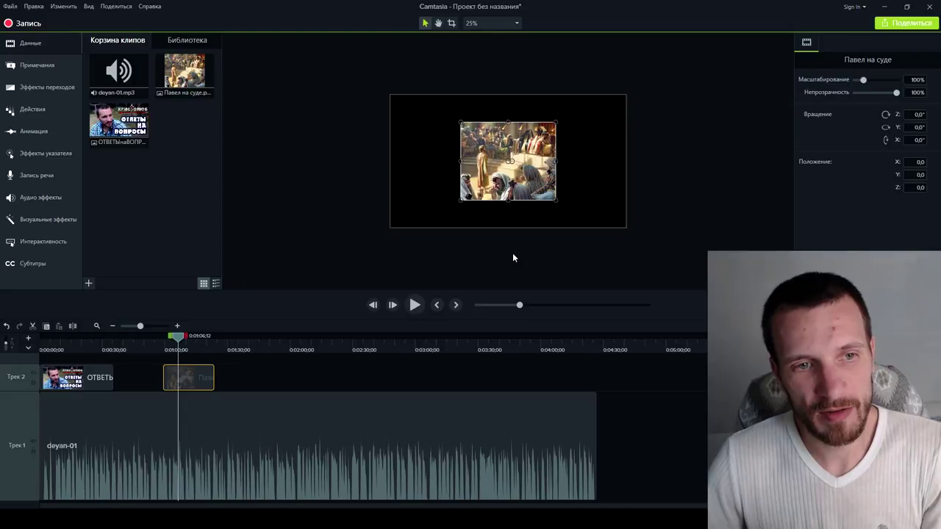
pyautogui.click(10, 6)
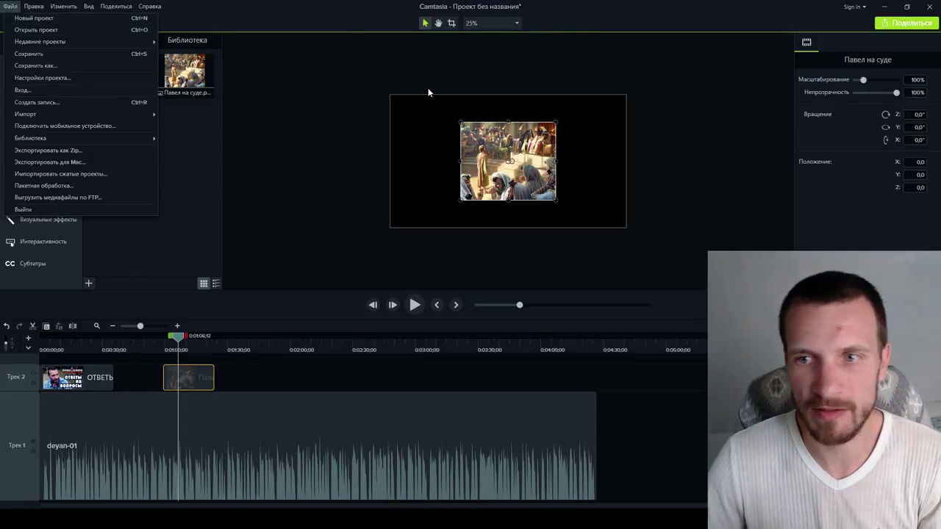
pyautogui.click(243, 377)
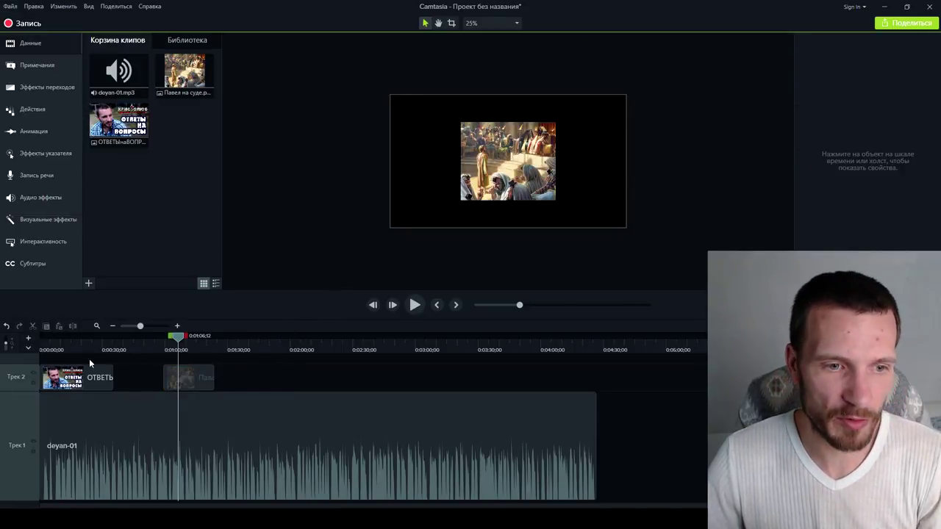
pyautogui.moveTo(186, 343); pyautogui.dragTo(93, 355)
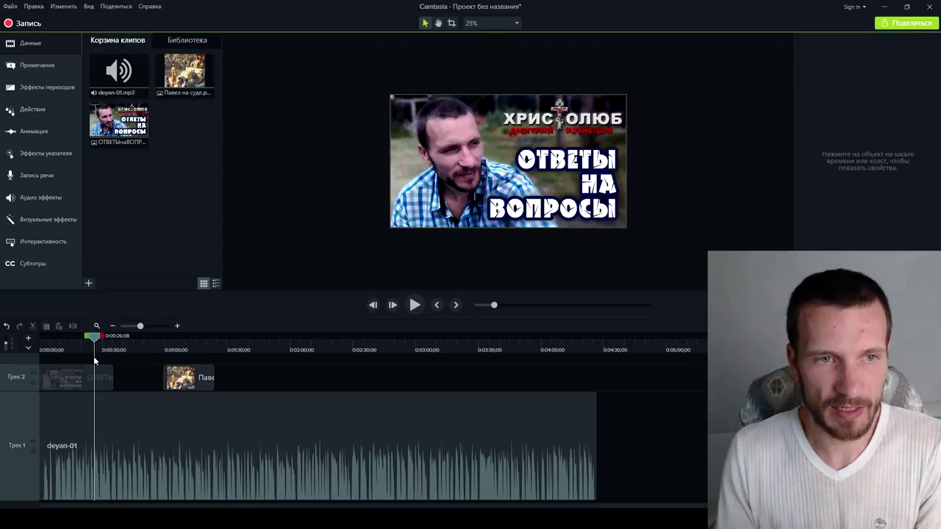
pyautogui.moveTo(621, 528)
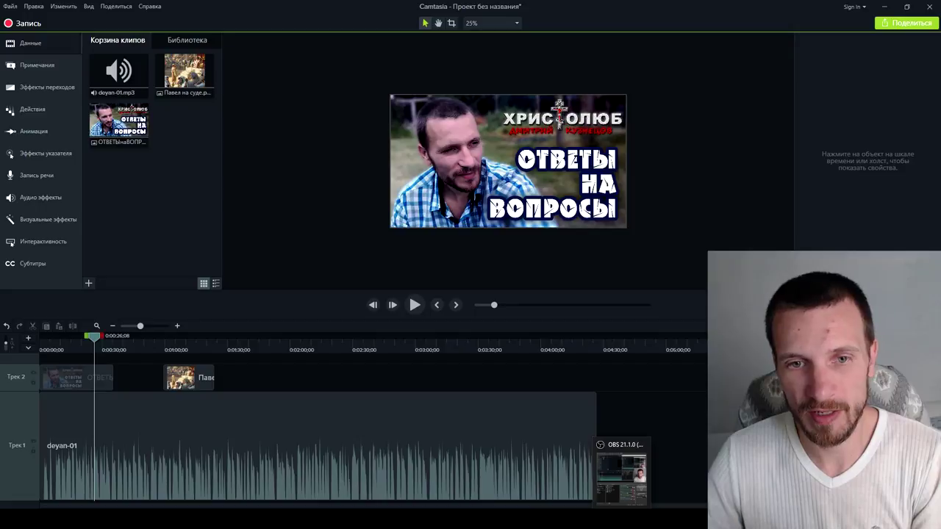
# Remove the picture "ОТВЕТЫнаВОПРОСЫ" from Track 2 and stretch "Павел на суде" over the full length of the audio
pyautogui.moveTo(94, 336); pyautogui.dragTo(595, 379)
pyautogui.click(204, 376)
pyautogui.hotkey('ctrl', 'z')
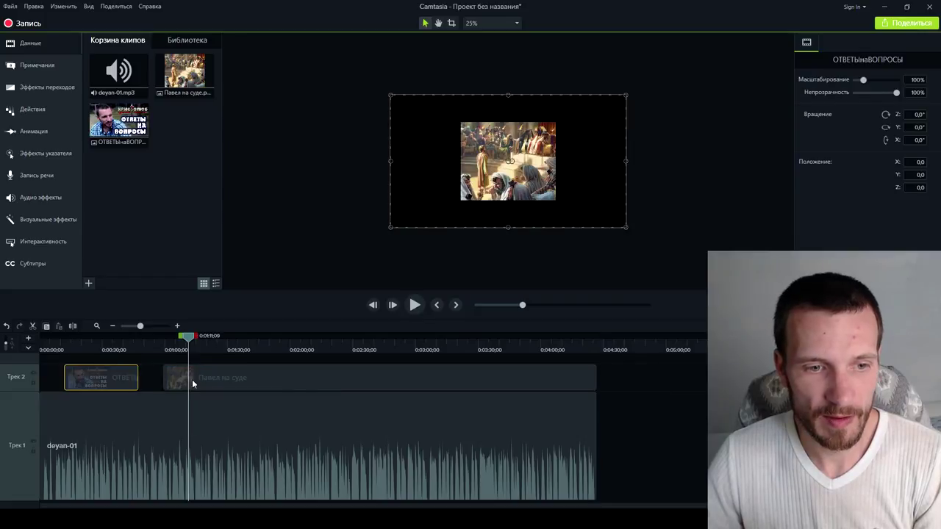
pyautogui.moveTo(163, 377); pyautogui.dragTo(41, 377)
# Play the project from the beginning of the timeline and pause at about 0:00:19
pyautogui.moveTo(185, 339); pyautogui.dragTo(40, 340)
pyautogui.click(414, 305)
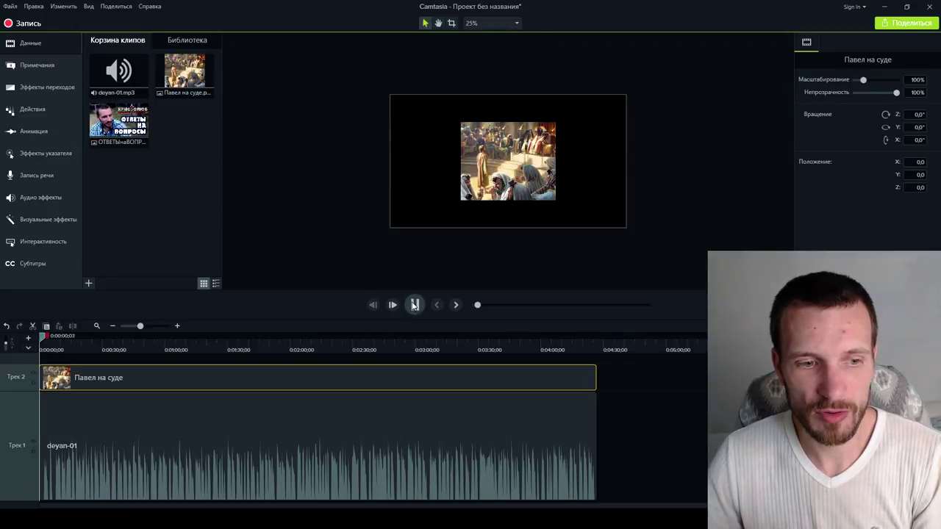
pyautogui.press('space')
pyautogui.click(414, 305)
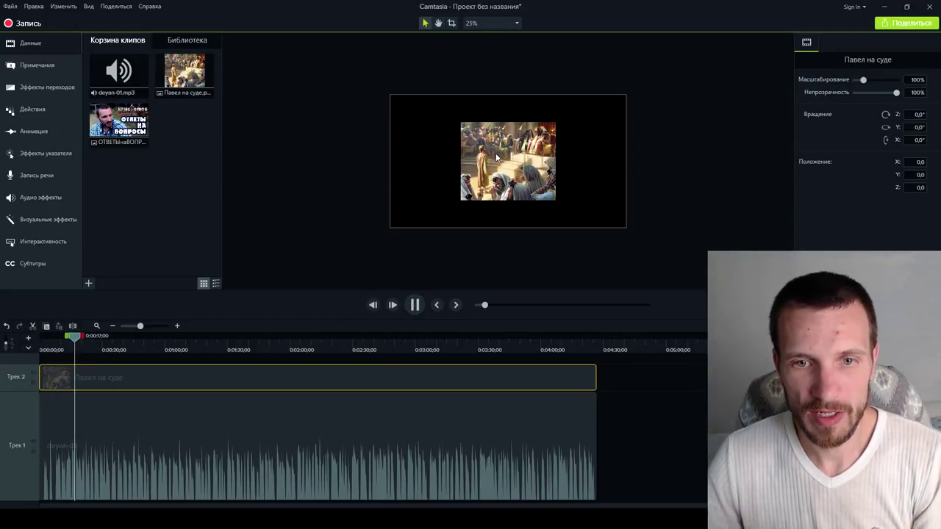
pyautogui.click(419, 305)
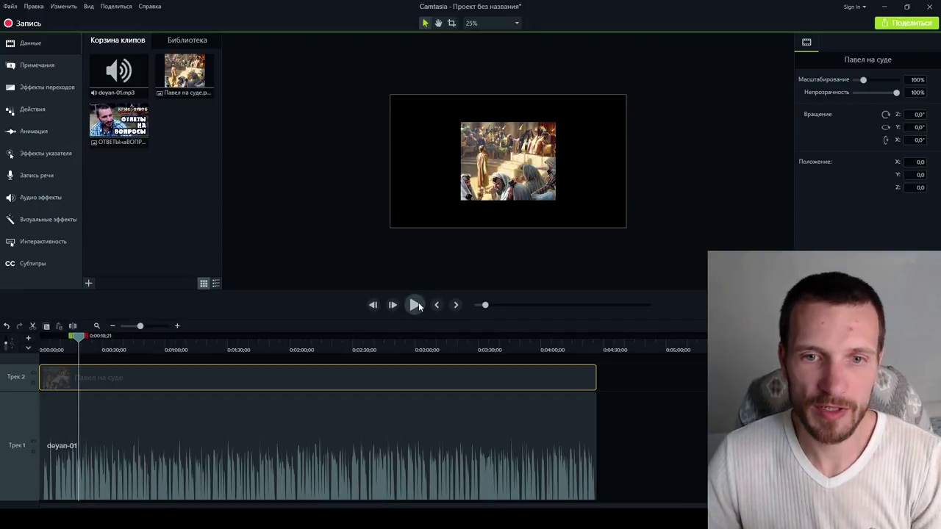
# Enlarge "Павел на суде" on the canvas to about 280% and position it at about X 0, Y -277 to fill the frame
pyautogui.click(514, 138)
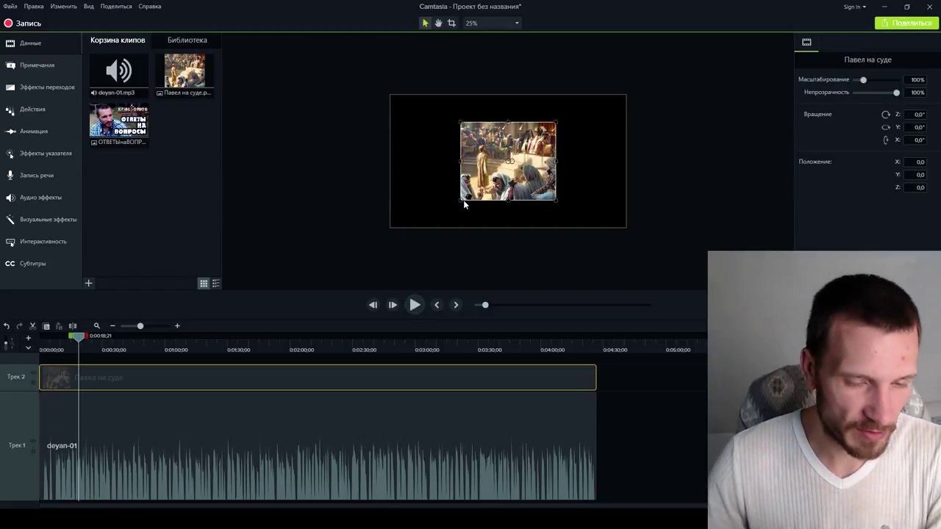
pyautogui.moveTo(461, 200); pyautogui.dragTo(390, 257)
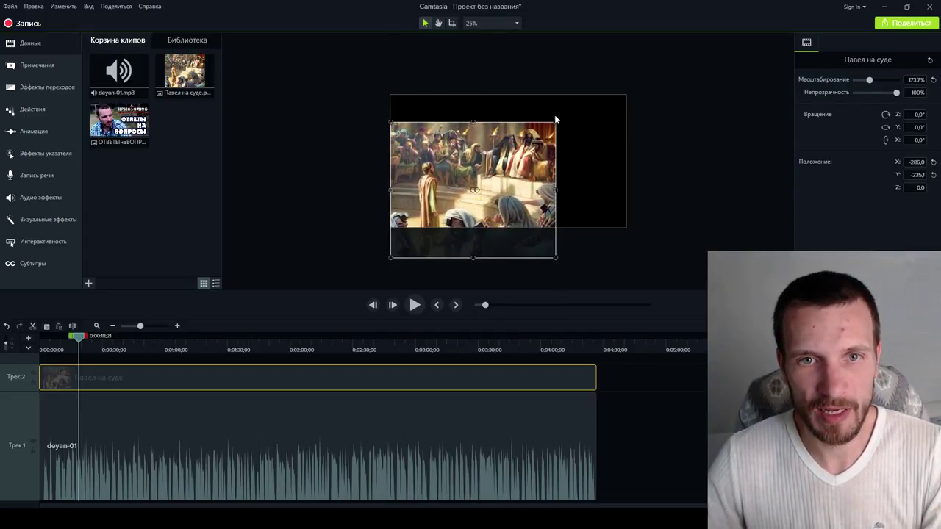
pyautogui.moveTo(557, 120); pyautogui.dragTo(531, 141)
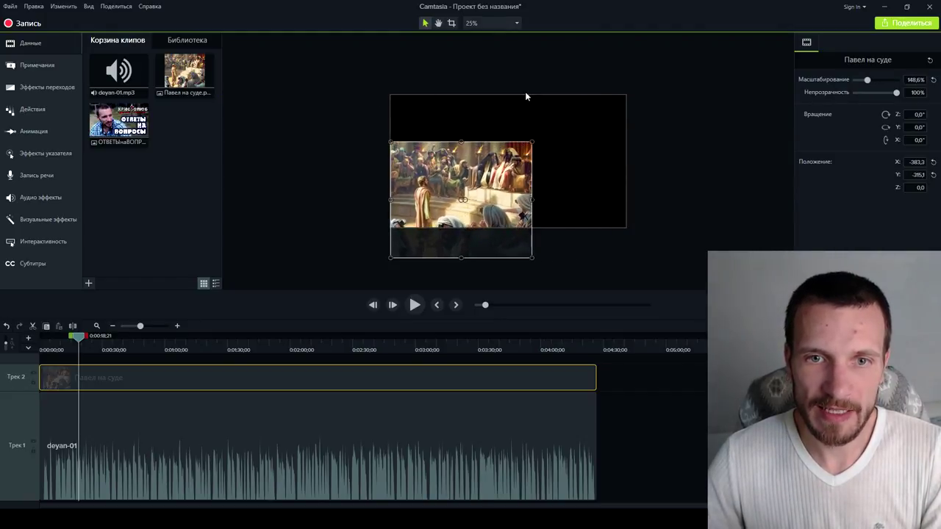
pyautogui.moveTo(494, 200); pyautogui.dragTo(495, 161)
pyautogui.moveTo(532, 104); pyautogui.dragTo(559, 93)
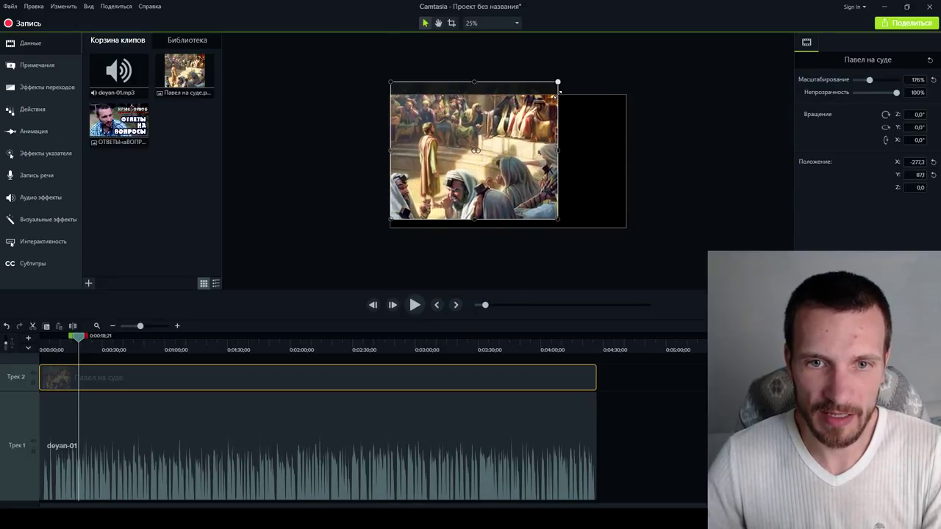
pyautogui.moveTo(543, 200); pyautogui.dragTo(544, 208)
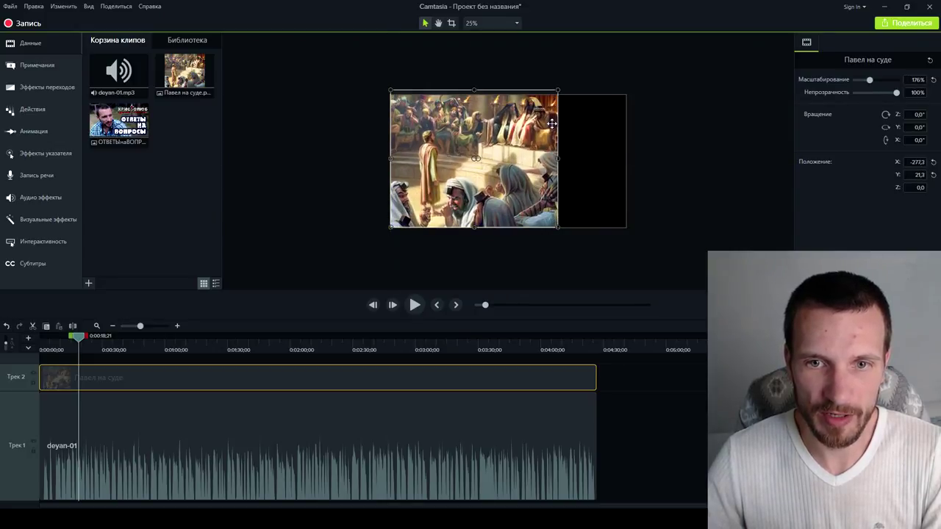
pyautogui.moveTo(558, 202); pyautogui.dragTo(655, 284)
pyautogui.moveTo(593, 266)
pyautogui.mouseDown()
pyautogui.moveTo(563, 252)
pyautogui.moveTo(571, 252)
pyautogui.moveTo(557, 269)
pyautogui.moveTo(608, 266)
pyautogui.mouseUp()
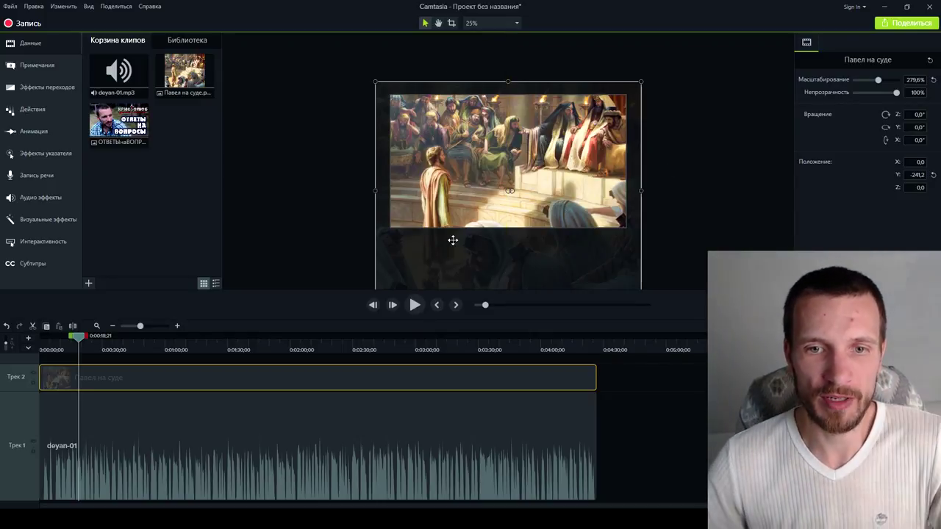
pyautogui.moveTo(457, 254)
pyautogui.mouseDown()
pyautogui.moveTo(458, 265)
pyautogui.moveTo(455, 250)
pyautogui.moveTo(454, 258)
pyautogui.mouseUp()
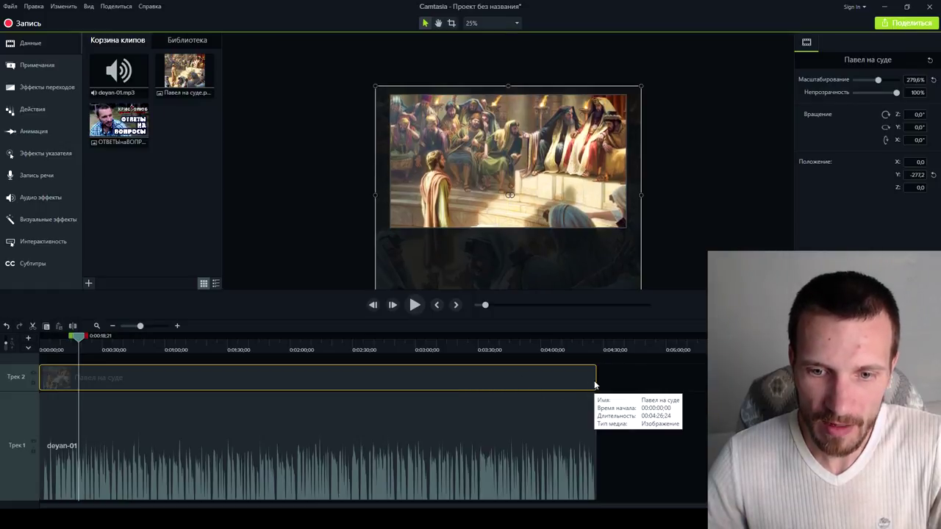
# Shorten "Павел на суде" on Track 2 so that it ends at about 0:00:28
pyautogui.click(597, 382)
pyautogui.moveTo(596, 378); pyautogui.dragTo(103, 377)
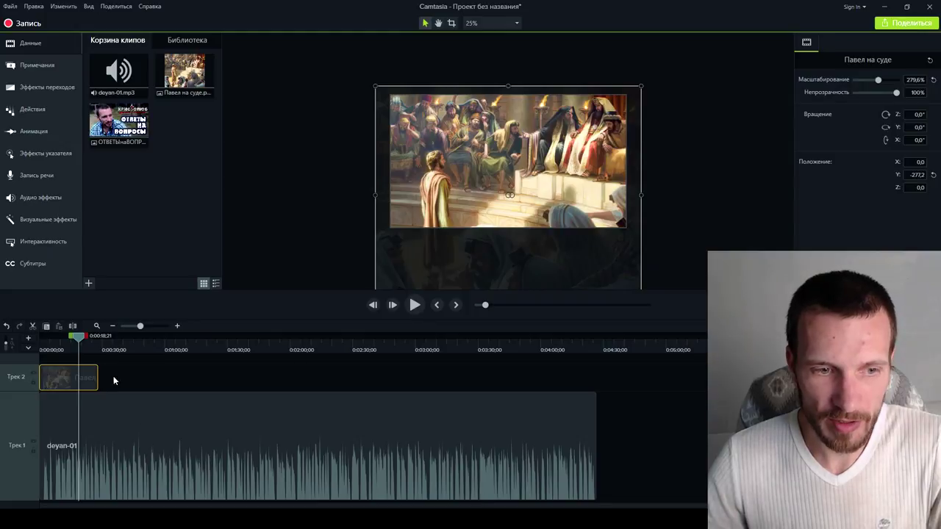
pyautogui.click(113, 377)
# Add "Павел в узах" from the Апостол folder in Q-Dir to Track 2 right after "Павел на суде", ending at about 0:00:46
pyautogui.moveTo(70, 338); pyautogui.dragTo(111, 341)
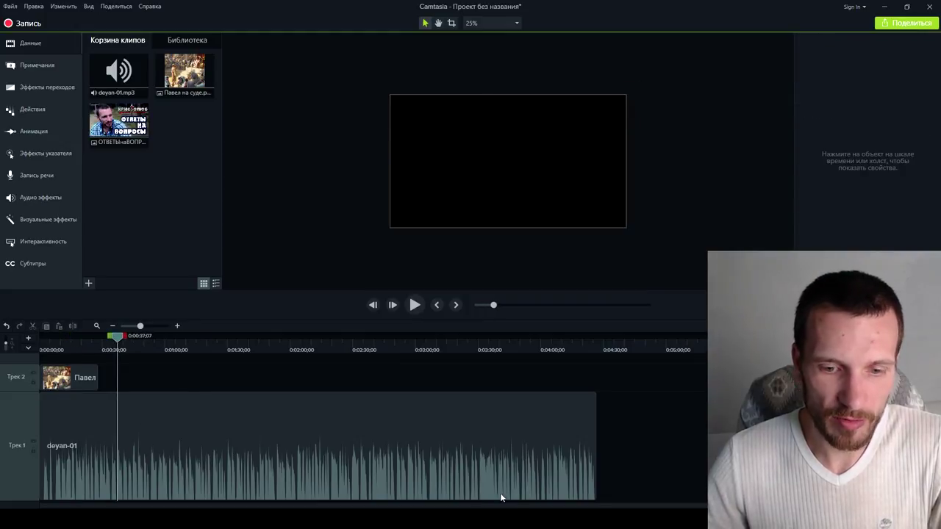
pyautogui.hotkey('alt', 'Tab')
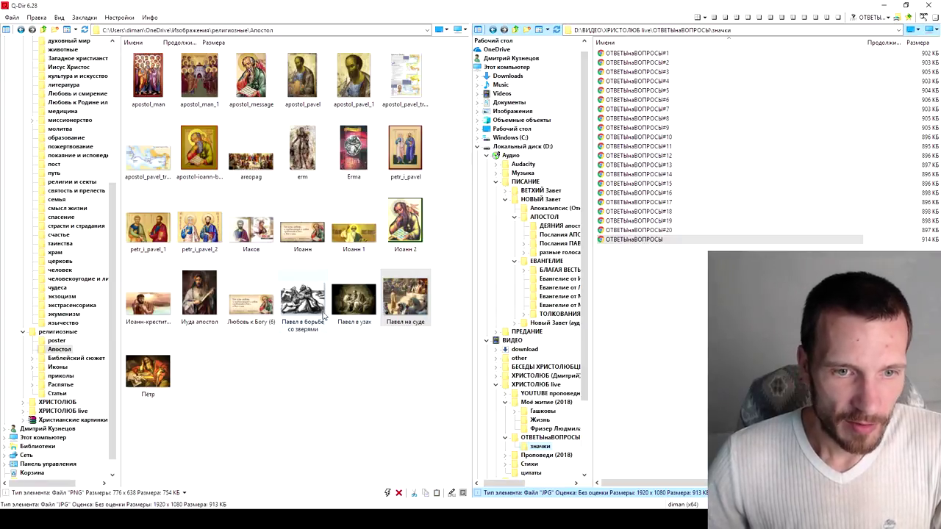
pyautogui.moveTo(359, 311); pyautogui.dragTo(136, 379)
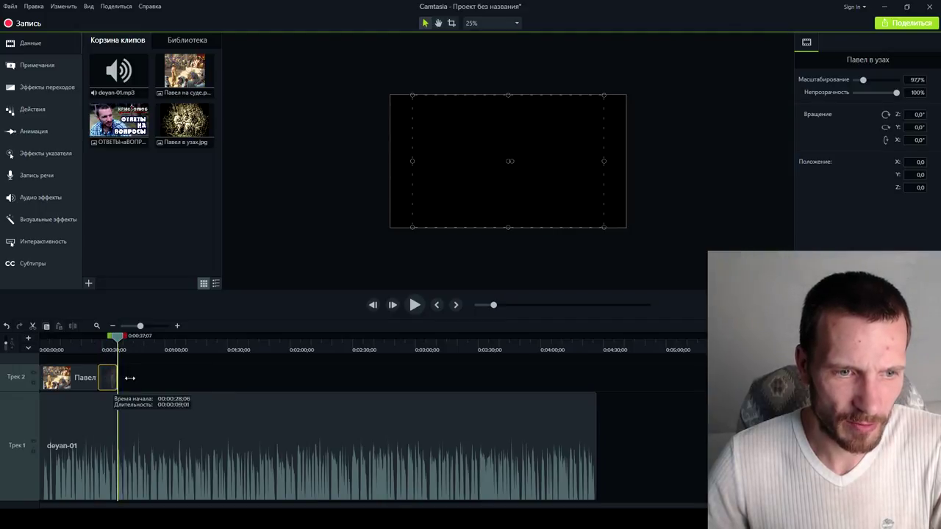
# Play the change between the two pictures from about 0:00:27 and pause at about 0:00:30
pyautogui.moveTo(117, 338); pyautogui.dragTo(95, 352)
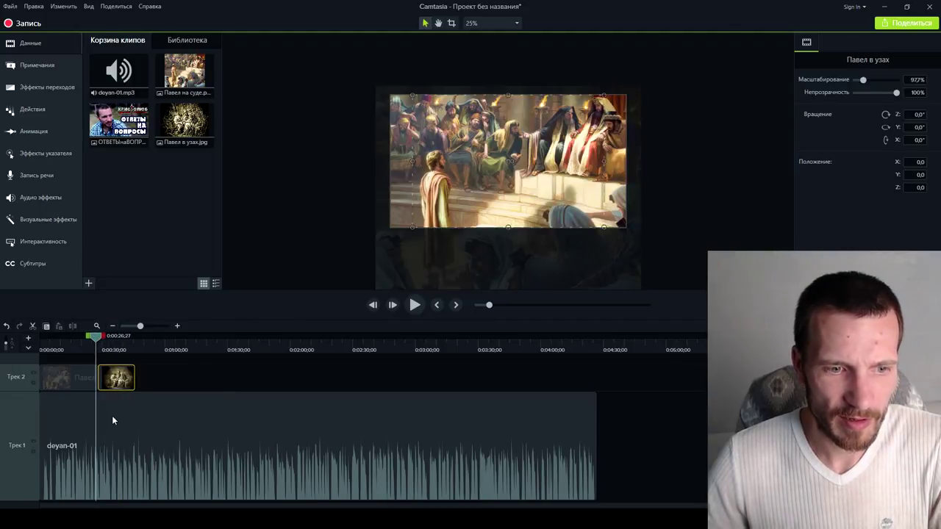
pyautogui.scroll(5, 115, 420)
pyautogui.moveTo(15, 390)
pyautogui.mouseDown()
pyautogui.moveTo(26, 455)
pyautogui.moveTo(32, 384)
pyautogui.mouseUp()
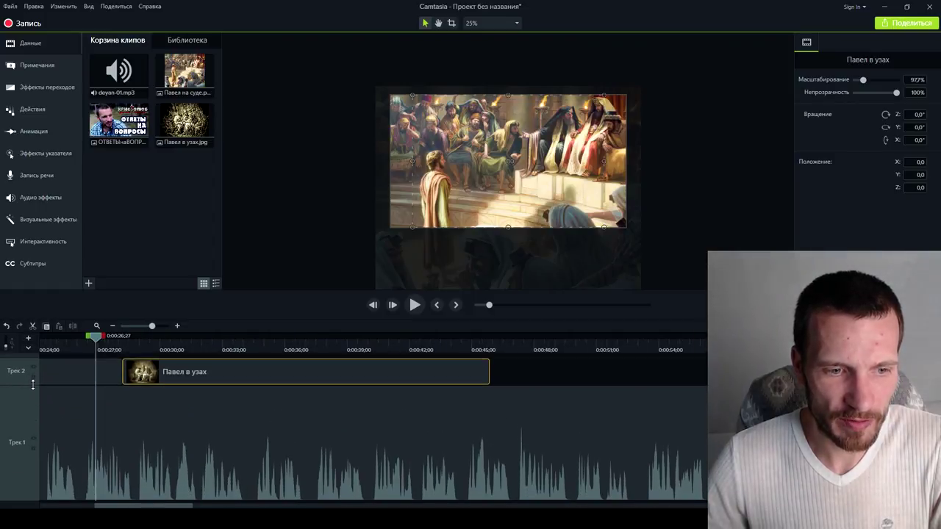
pyautogui.click(413, 306)
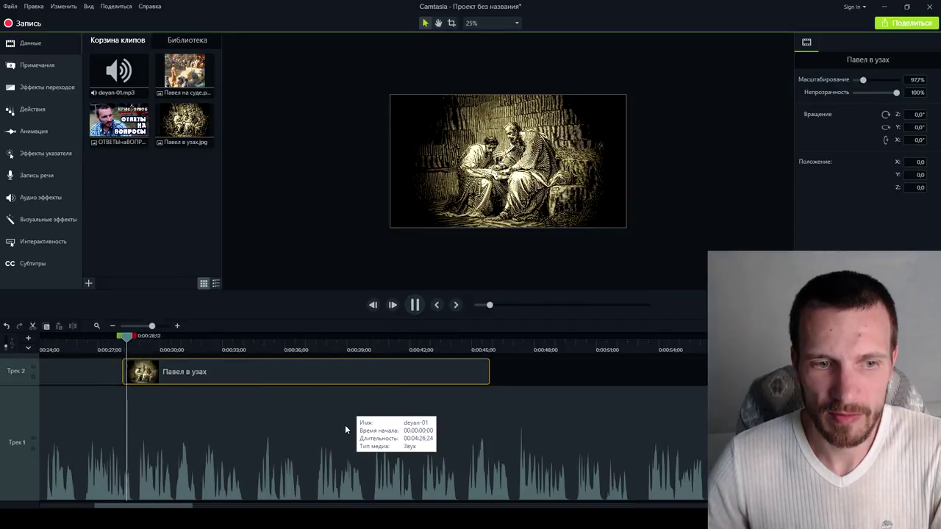
pyautogui.click(418, 305)
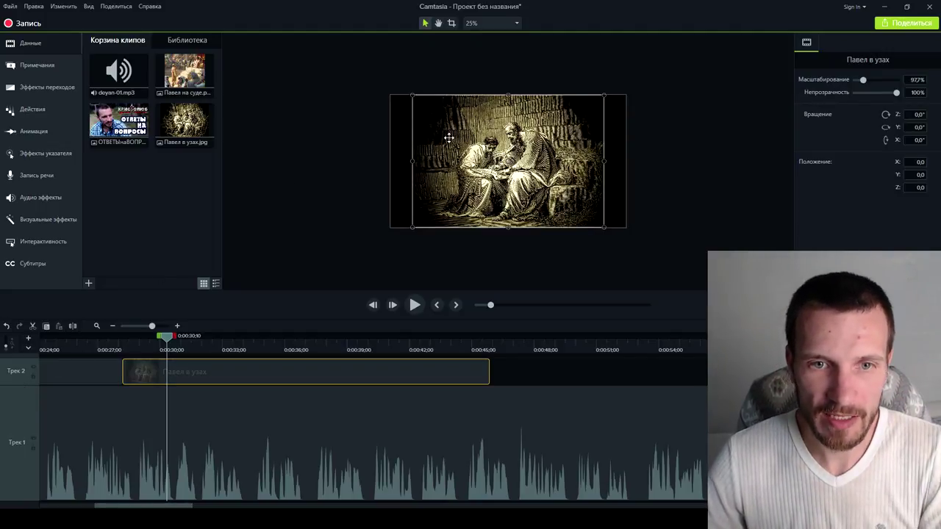
# Enlarge "Павел в узах" on the canvas to 120% and position it at X 0, Y 95 to fill the frame
pyautogui.click(244, 413)
pyautogui.click(245, 376)
pyautogui.click(242, 388)
pyautogui.click(239, 377)
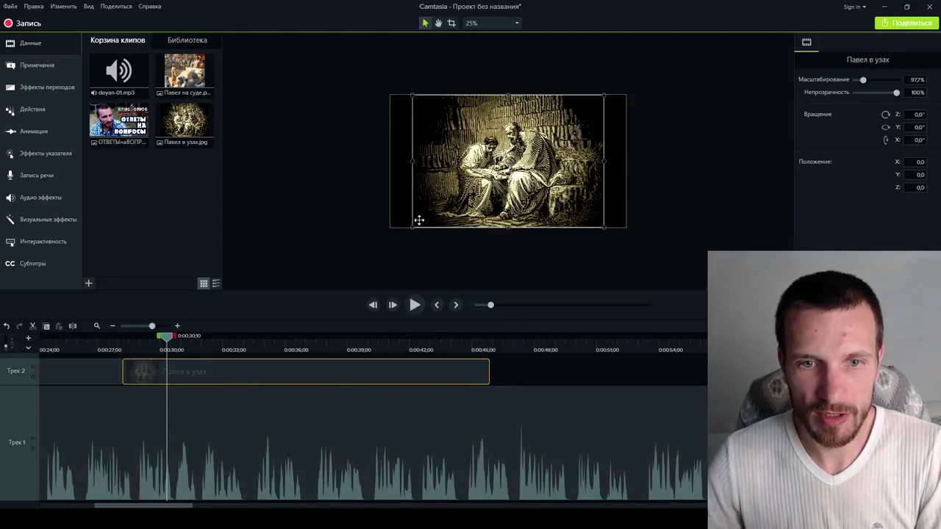
pyautogui.moveTo(412, 225); pyautogui.dragTo(391, 243)
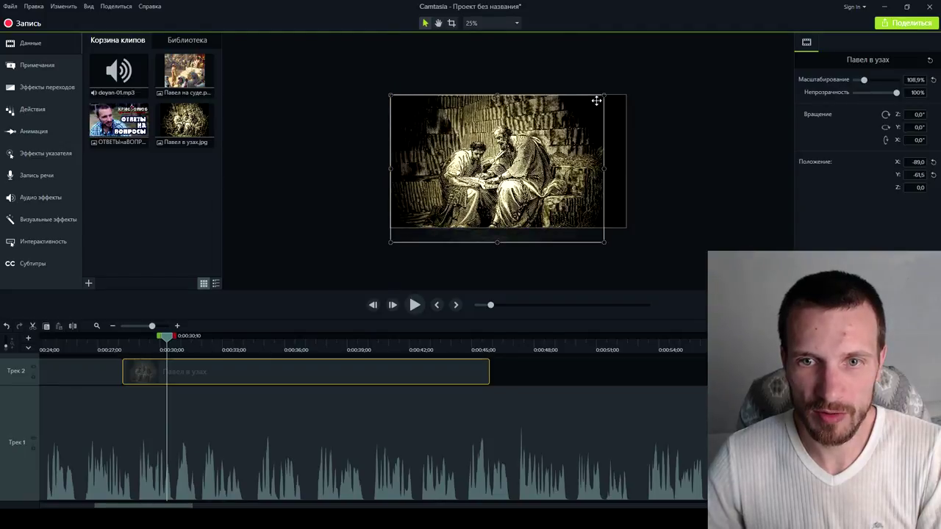
pyautogui.moveTo(604, 95); pyautogui.dragTo(625, 80)
pyautogui.moveTo(599, 140)
pyautogui.mouseDown()
pyautogui.moveTo(599, 156)
pyautogui.moveTo(599, 128)
pyautogui.mouseUp()
pyautogui.moveTo(598, 130); pyautogui.dragTo(597, 128)
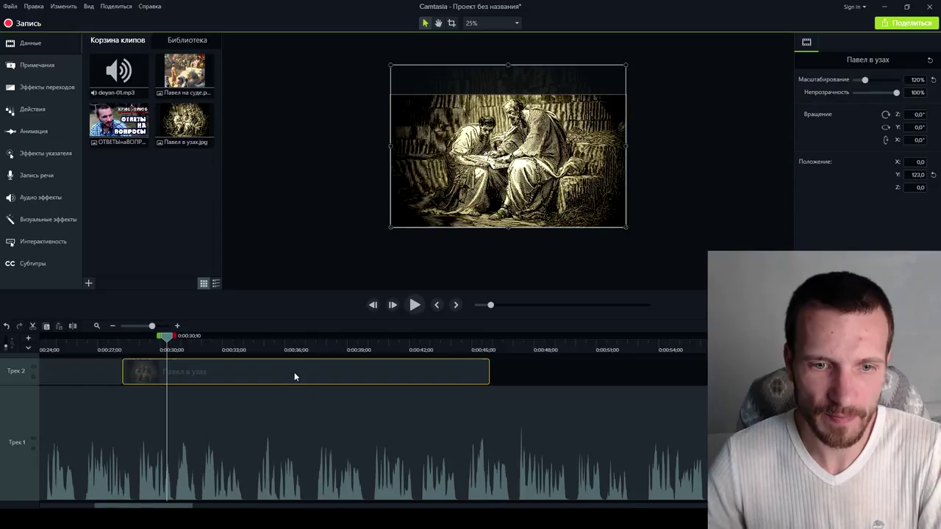
pyautogui.moveTo(536, 197); pyautogui.dragTo(538, 198)
# Replay the change from "Павел на суде" to "Павел в узах" and stop at about 0:00:29
pyautogui.click(526, 375)
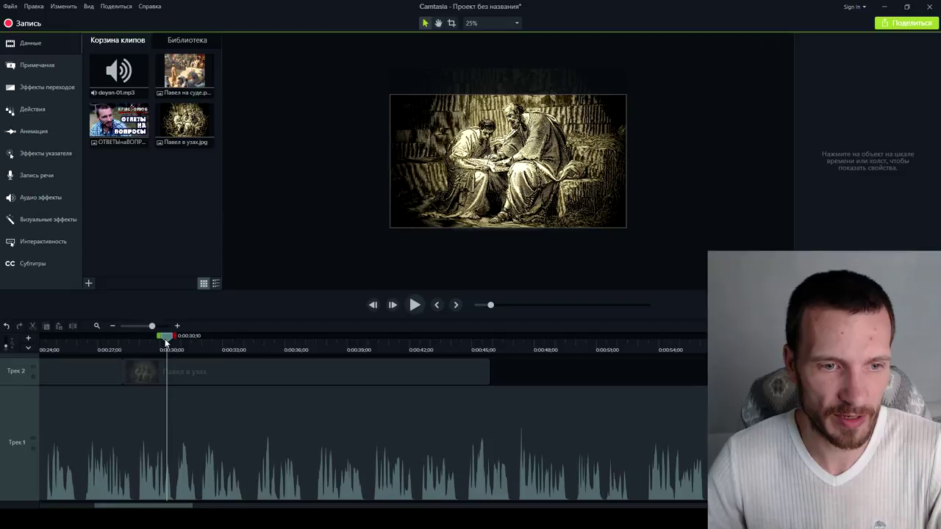
pyautogui.moveTo(164, 339); pyautogui.dragTo(68, 357)
pyautogui.click(414, 304)
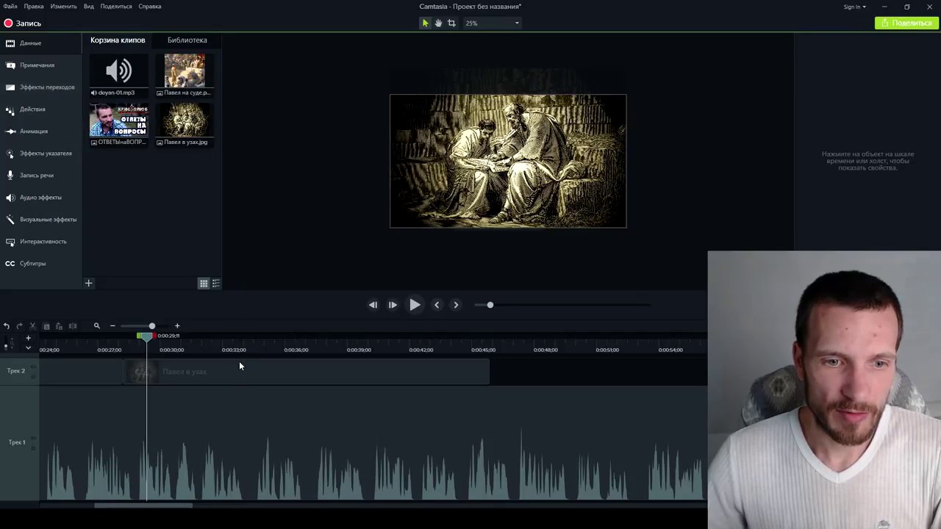
# Reduce the height of Track 1, then copy both Track 2 pictures and paste them on Track 2 at about 0:00:47
pyautogui.moveTo(22, 385); pyautogui.dragTo(25, 450)
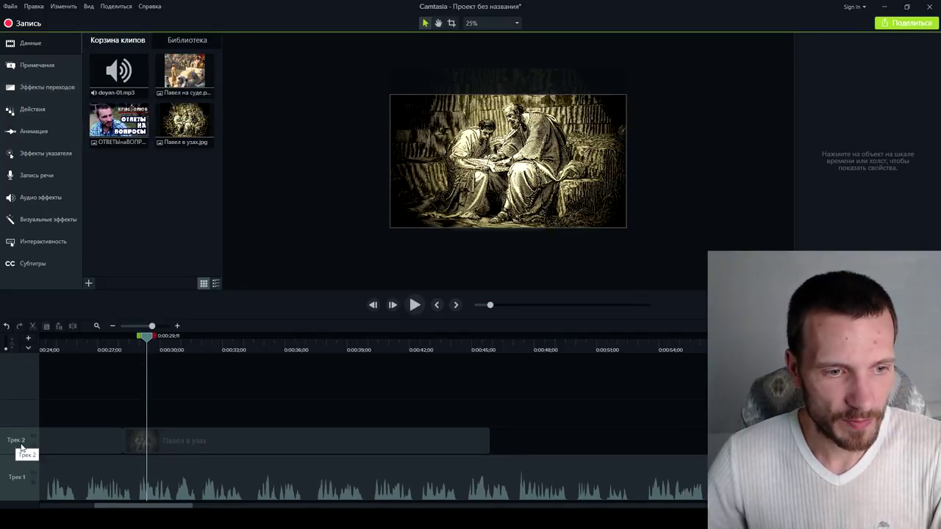
pyautogui.click(97, 443)
pyautogui.click(157, 446)
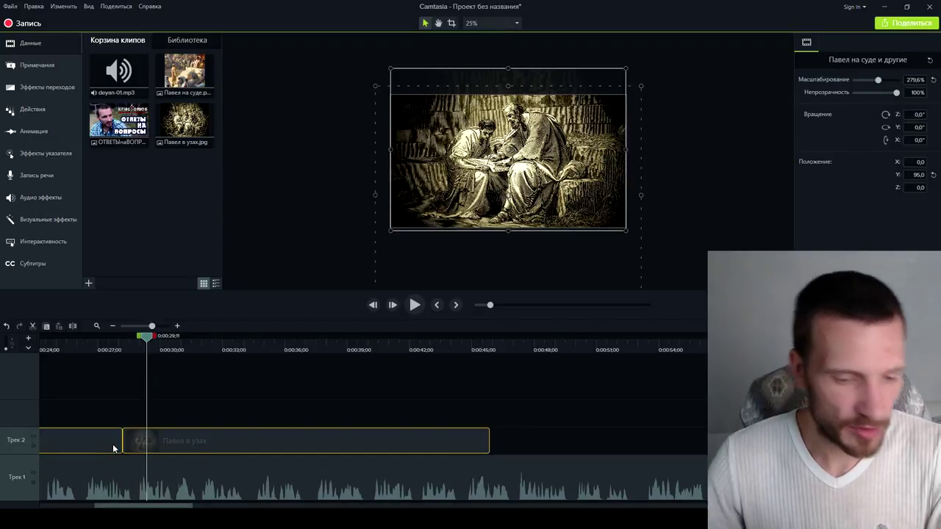
pyautogui.keyDown('ctrl'); pyautogui.click(112, 444); pyautogui.keyUp('ctrl')
pyautogui.click(92, 416)
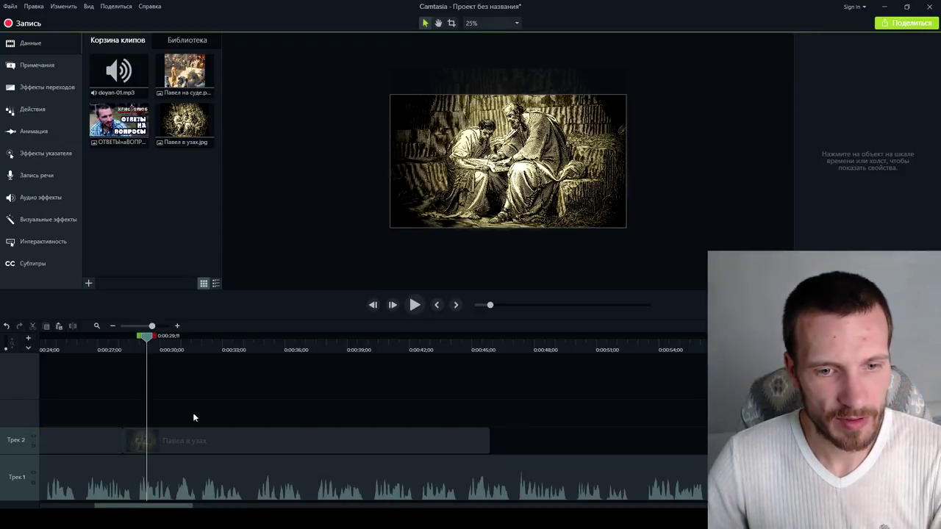
pyautogui.click(516, 334)
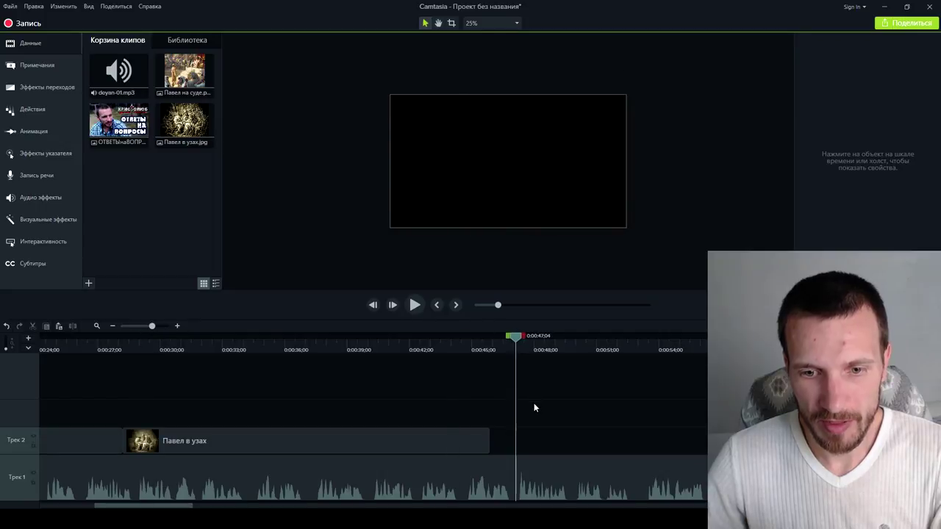
pyautogui.hotkey('ctrl', 'z')
pyautogui.hotkey('ctrl', 'z')
pyautogui.hotkey('ctrl', 'z')
pyautogui.hotkey('ctrl', 'z')
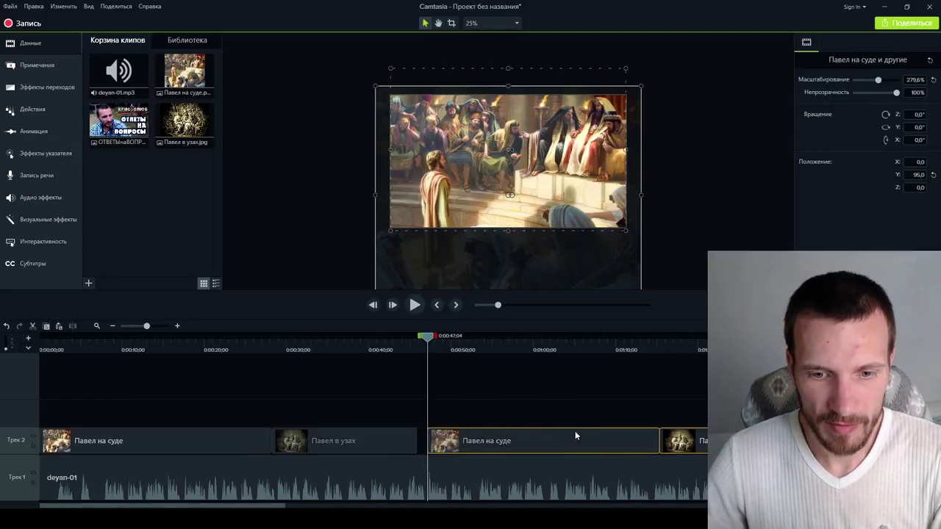
# Move the two pasted pictures up to a new Track 3, starting at about 0:00:48
pyautogui.moveTo(573, 420)
pyautogui.mouseDown()
pyautogui.moveTo(575, 410)
pyautogui.moveTo(596, 411)
pyautogui.moveTo(589, 416)
pyautogui.mouseUp()
pyautogui.moveTo(414, 343); pyautogui.dragTo(524, 336)
pyautogui.click(588, 408)
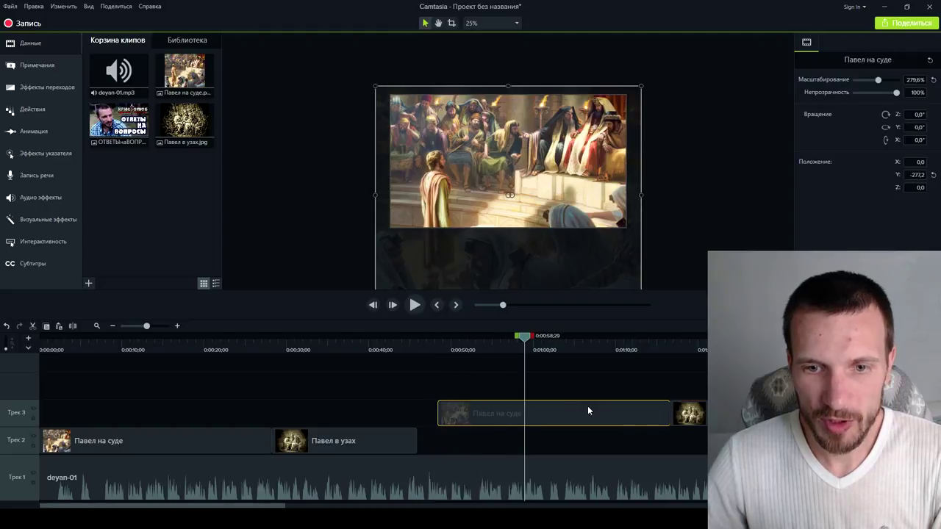
# Move the copied "Павел в узах" to Track 2 and stretch both its ends to match "Павел на суде" on Track 3
pyautogui.moveTo(685, 399); pyautogui.dragTo(500, 450)
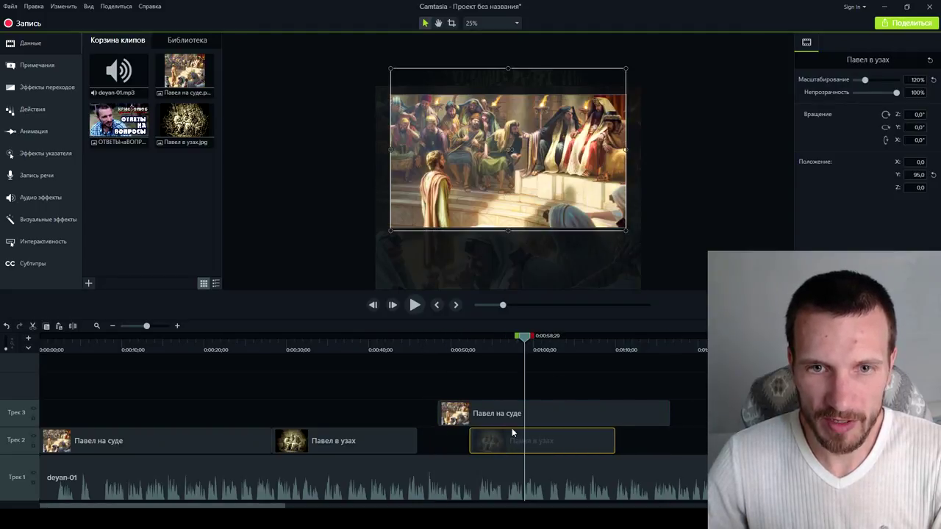
pyautogui.moveTo(470, 441); pyautogui.dragTo(438, 441)
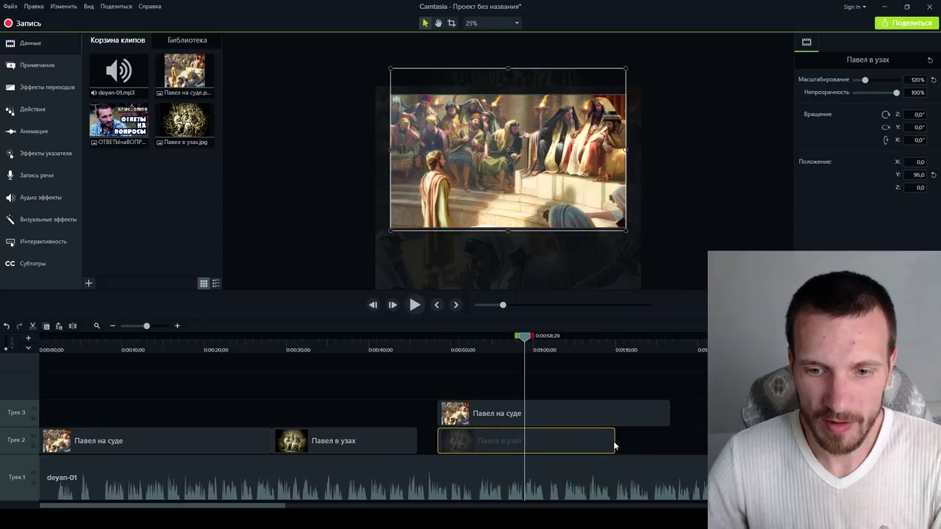
pyautogui.moveTo(614, 441); pyautogui.dragTo(669, 441)
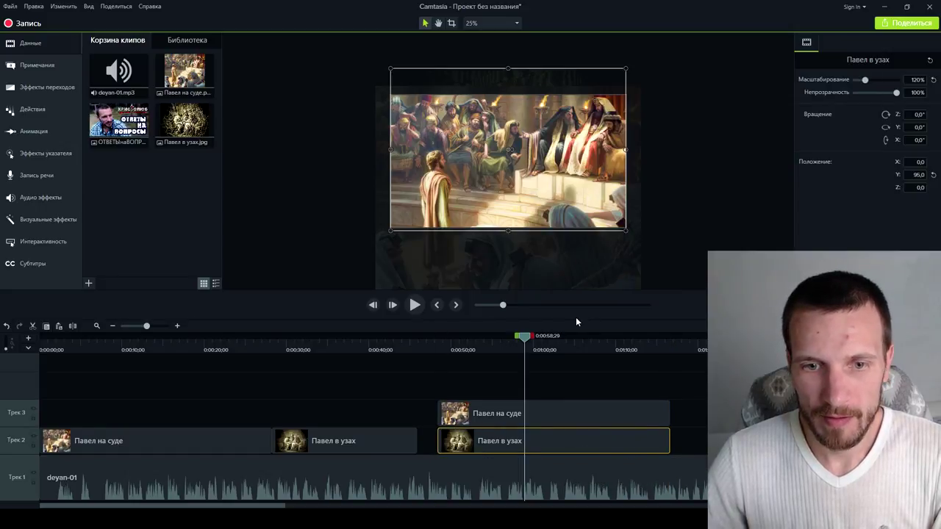
# Scale "Павел на суде" on Track 3 down to about 87.8% and place it in the upper-left corner of the video frame
pyautogui.click(496, 22)
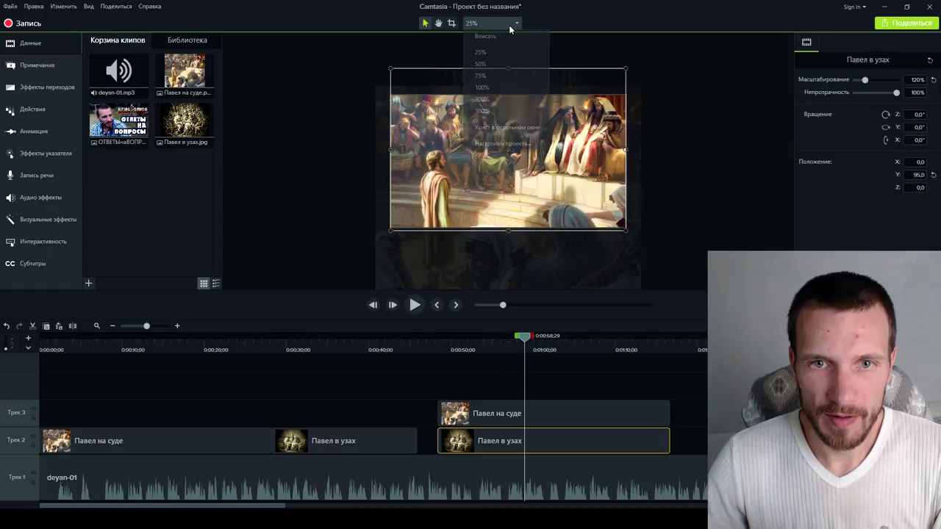
pyautogui.click(481, 64)
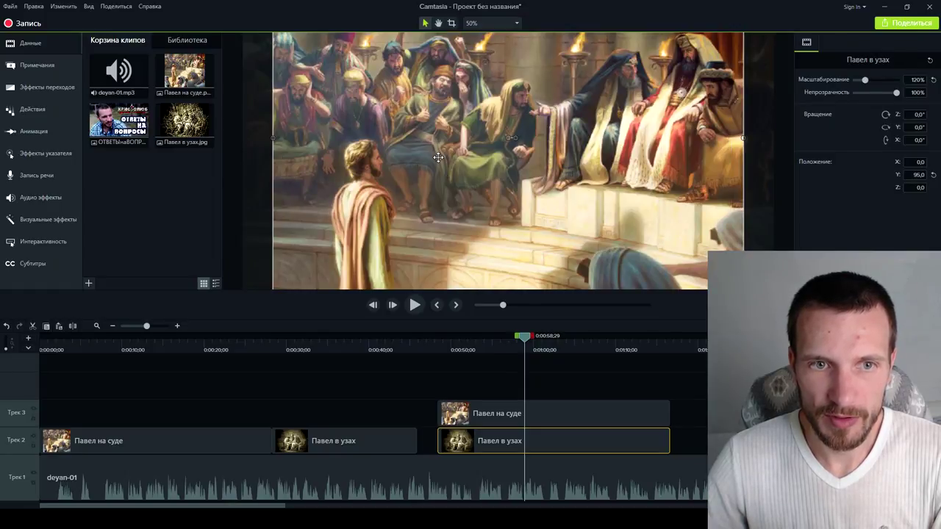
pyautogui.click(496, 24)
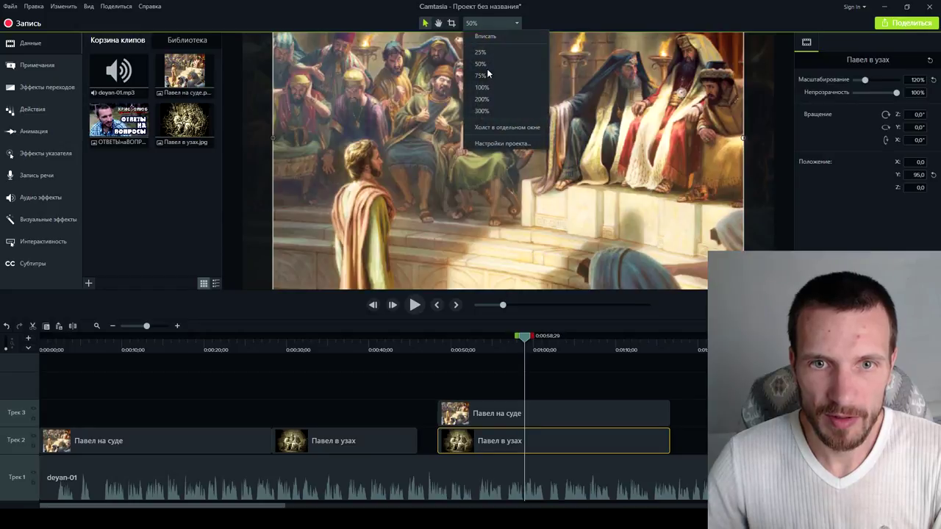
pyautogui.click(484, 64)
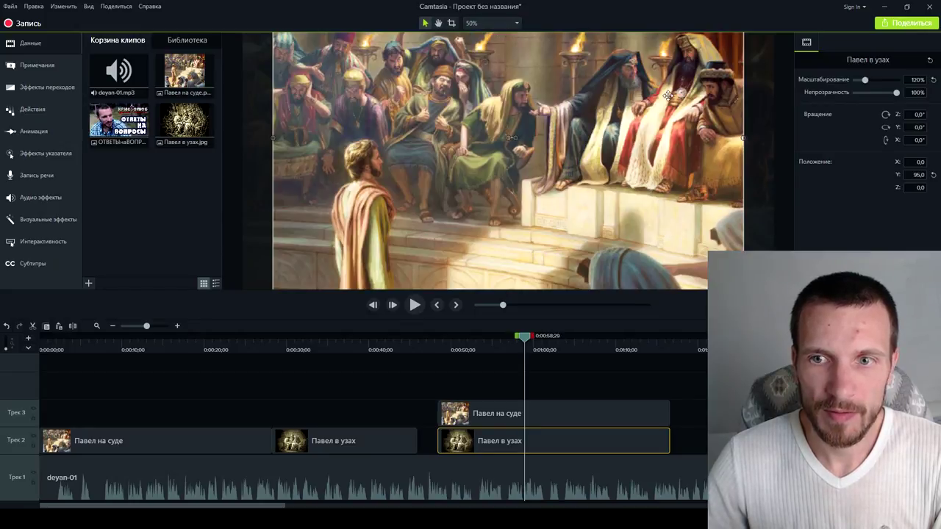
pyautogui.scroll(-2, 789, 149)
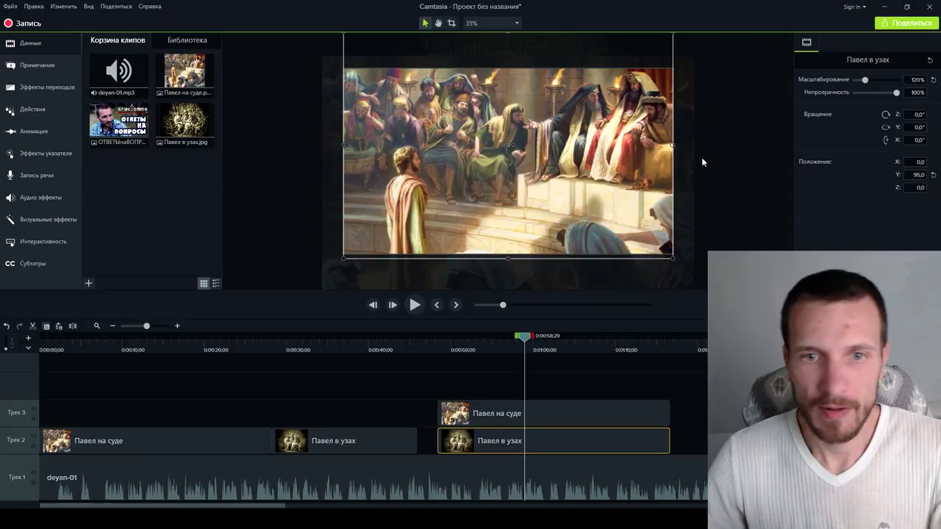
pyautogui.click(487, 416)
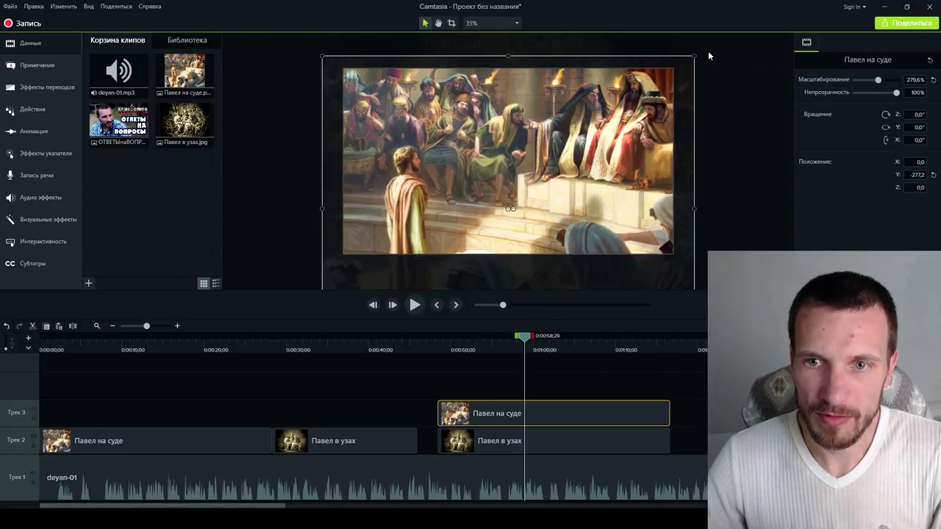
pyautogui.moveTo(693, 55); pyautogui.dragTo(537, 184)
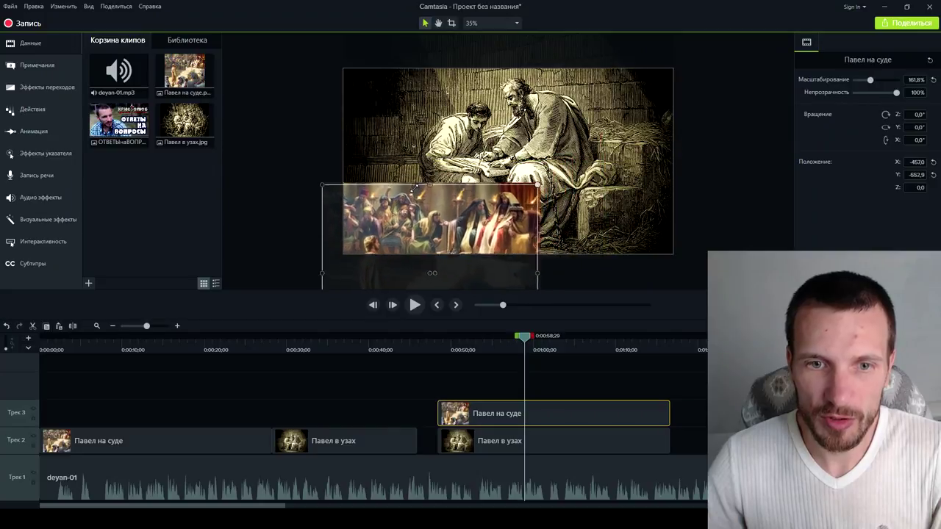
pyautogui.moveTo(425, 233); pyautogui.dragTo(445, 119)
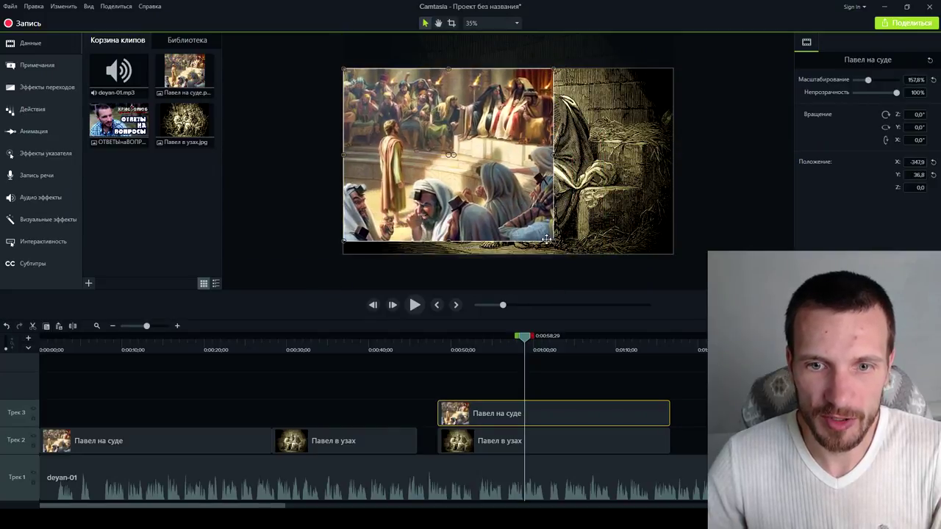
pyautogui.moveTo(554, 242); pyautogui.dragTo(460, 164)
pyautogui.moveTo(433, 118); pyautogui.dragTo(443, 125)
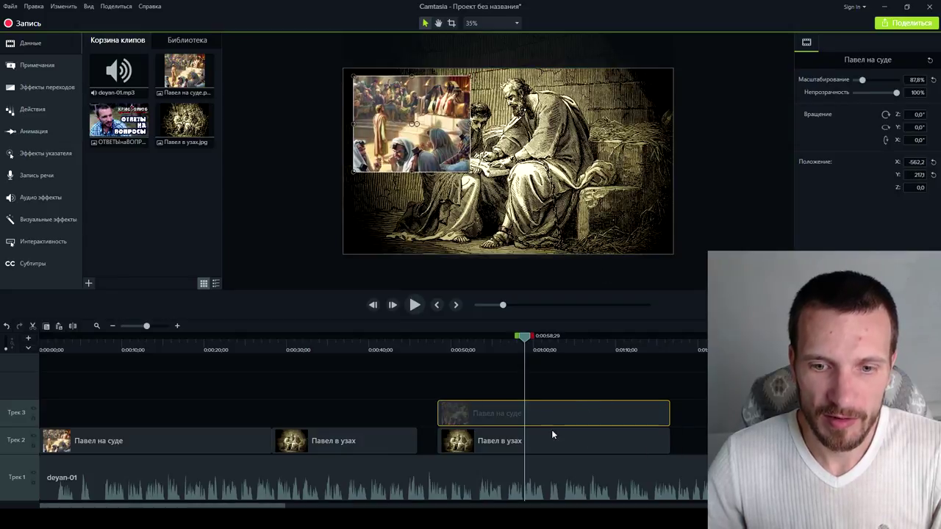
# Scale the "Павел в узах" picture beneath it on Track 2 down to about 56.1% and place it in the lower-right part of the frame
pyautogui.click(559, 441)
pyautogui.moveTo(343, 257); pyautogui.dragTo(542, 119)
pyautogui.moveTo(567, 33); pyautogui.dragTo(509, 138)
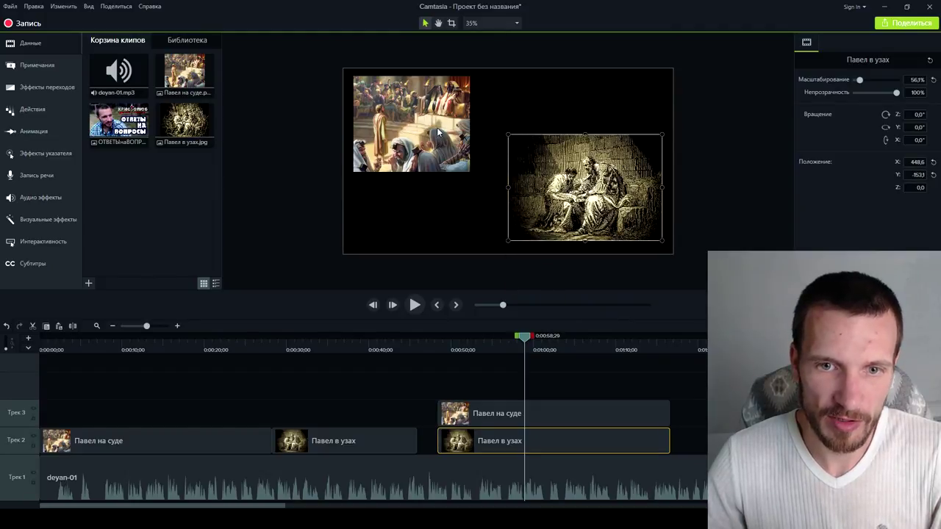
# Play the two-picture layout from about 0:00:47 and stop at about 0:00:52
pyautogui.moveTo(524, 339); pyautogui.dragTo(428, 359)
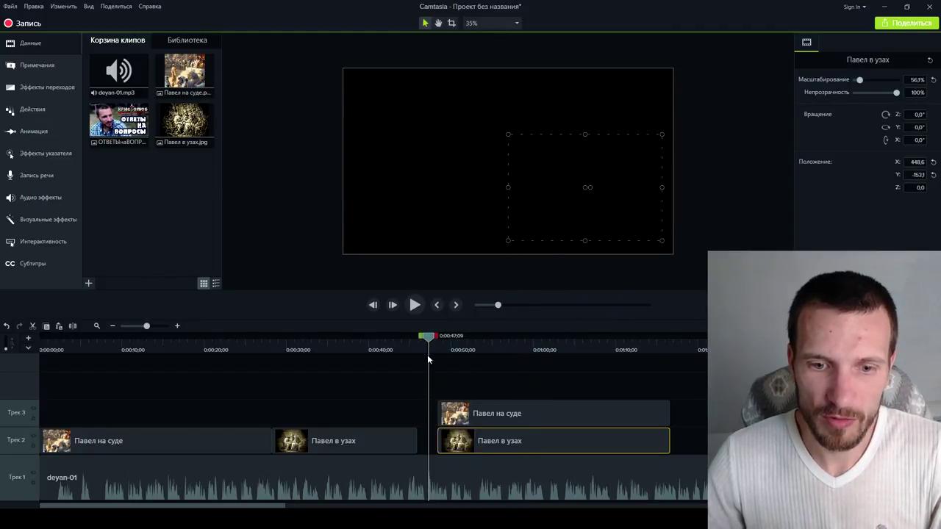
pyautogui.click(416, 309)
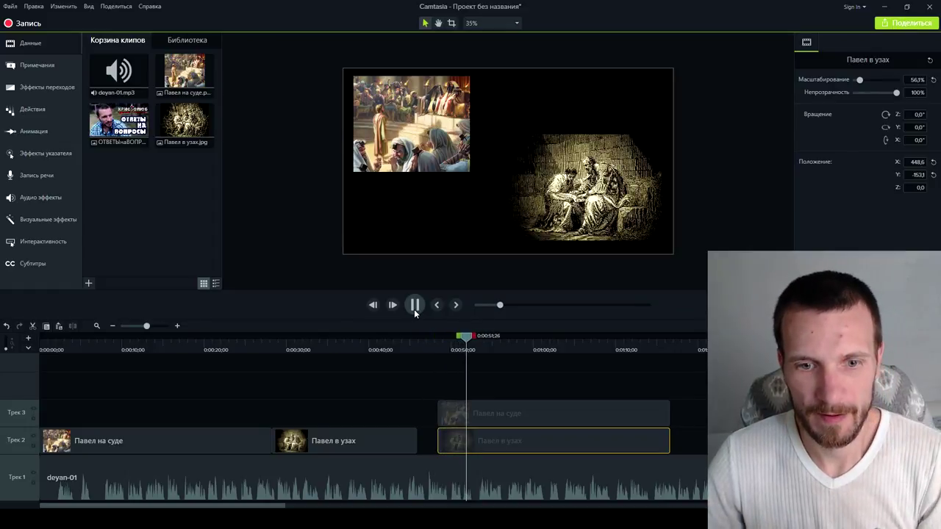
pyautogui.click(415, 307)
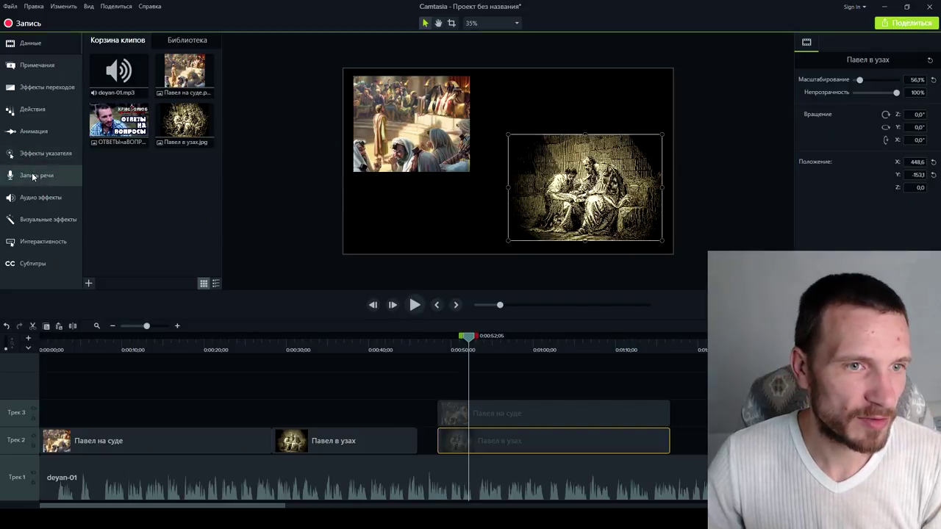
# Look through the visual effects, transitions, behaviors, animation, cursor effects and voice narration tools
pyautogui.click(60, 219)
pyautogui.click(60, 219)
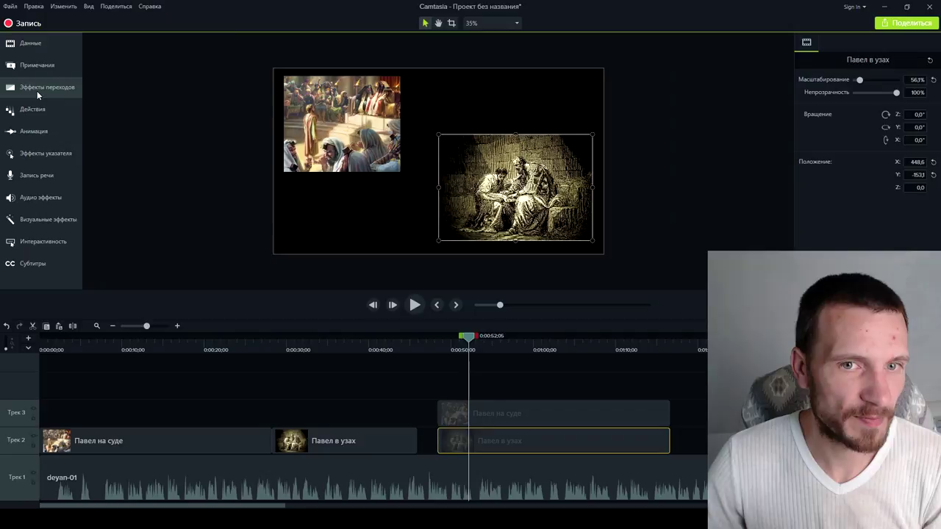
pyautogui.click(38, 217)
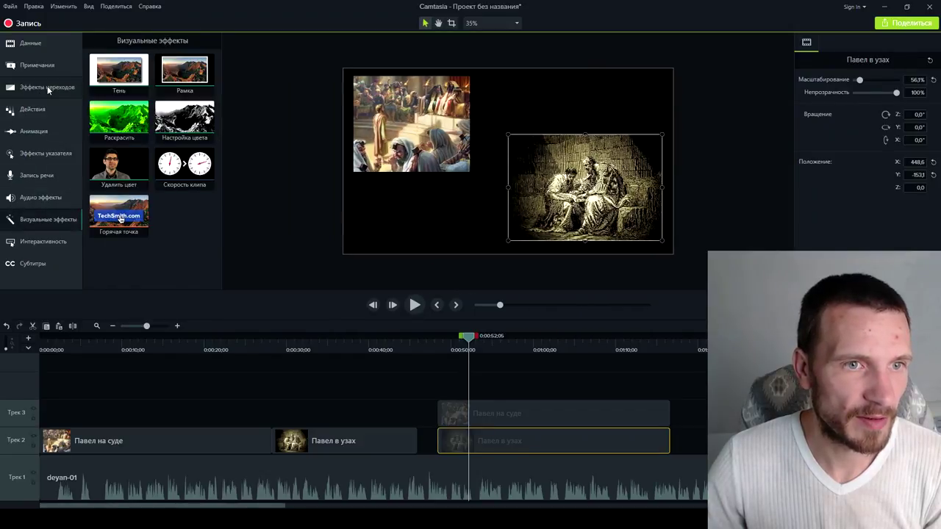
pyautogui.click(47, 86)
pyautogui.click(48, 206)
pyautogui.click(48, 215)
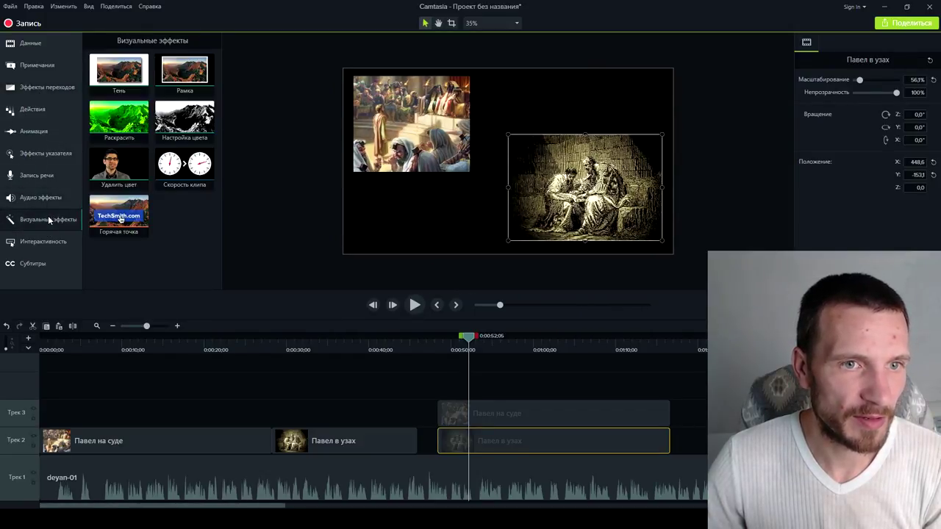
pyautogui.click(41, 88)
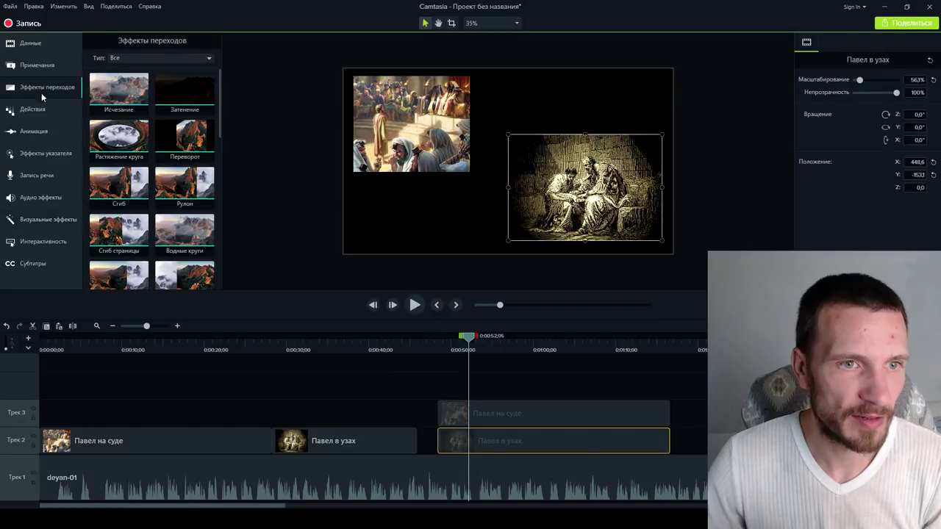
pyautogui.click(38, 110)
pyautogui.click(37, 135)
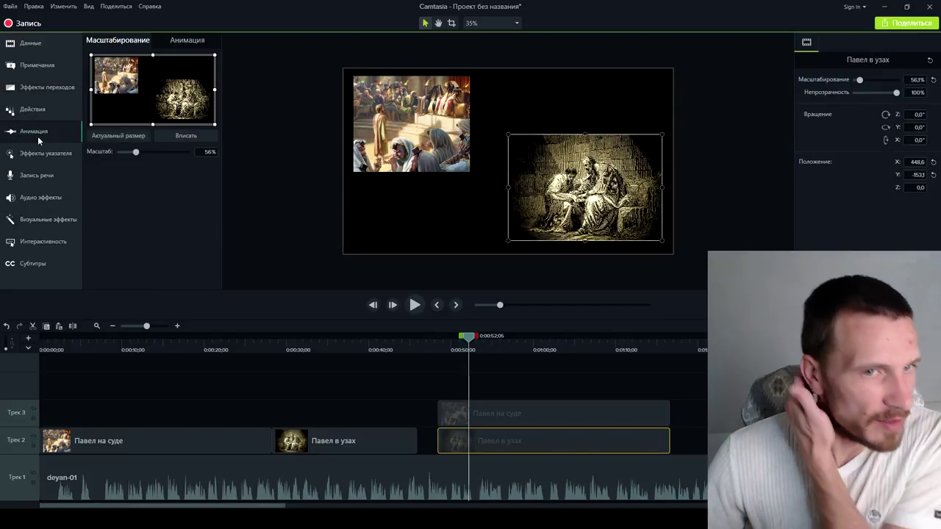
pyautogui.click(44, 152)
pyautogui.click(40, 178)
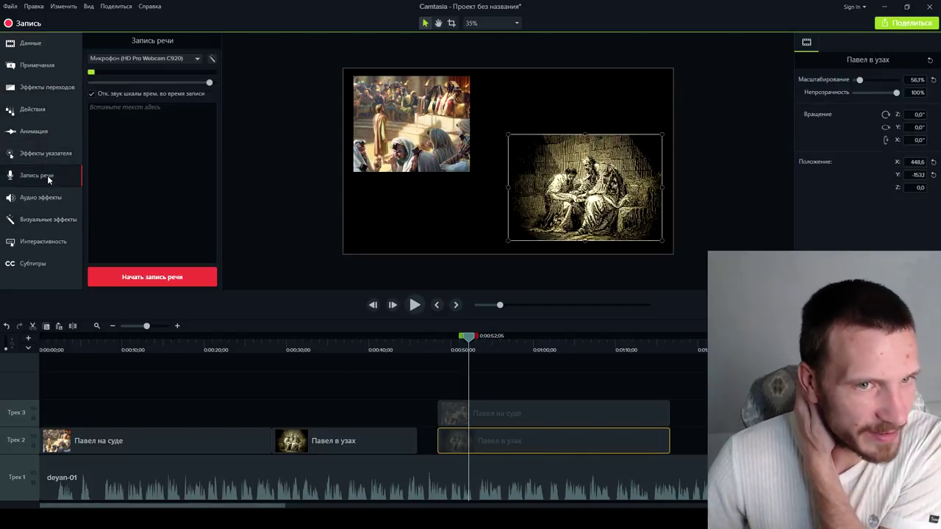
# Add a red speech-bubble callout above "Павел в узах", widen it, and stretch its Track 4 clip to match both pictures
pyautogui.click(44, 67)
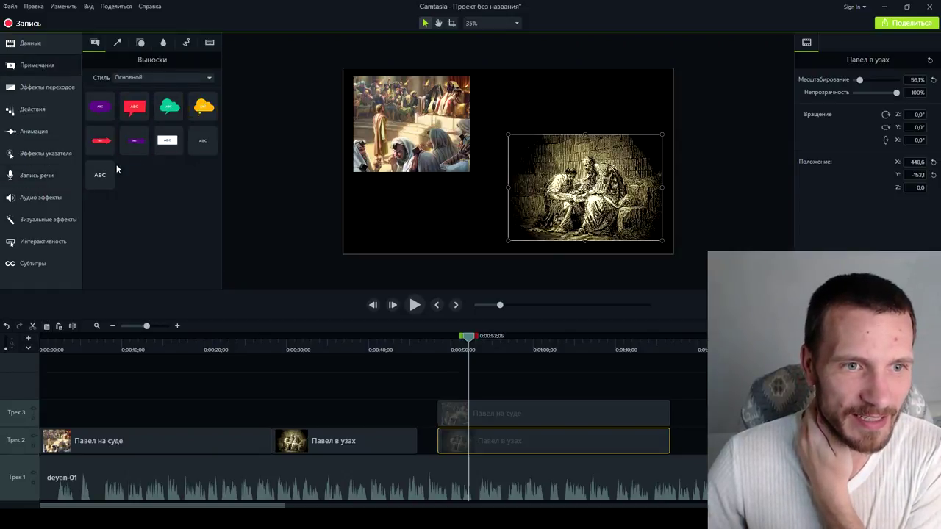
pyautogui.moveTo(134, 106); pyautogui.dragTo(478, 239)
pyautogui.moveTo(512, 170); pyautogui.dragTo(656, 92)
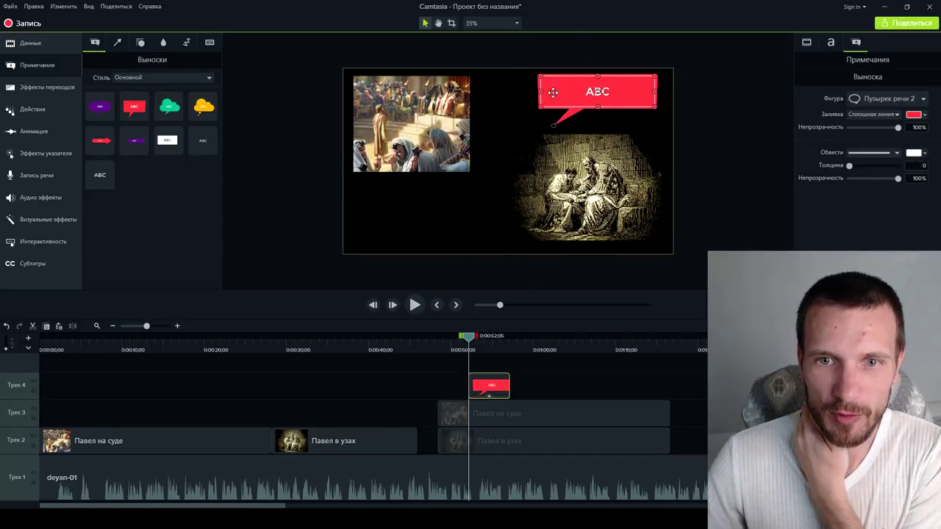
pyautogui.moveTo(532, 92); pyautogui.dragTo(513, 93)
pyautogui.moveTo(483, 383); pyautogui.dragTo(682, 385)
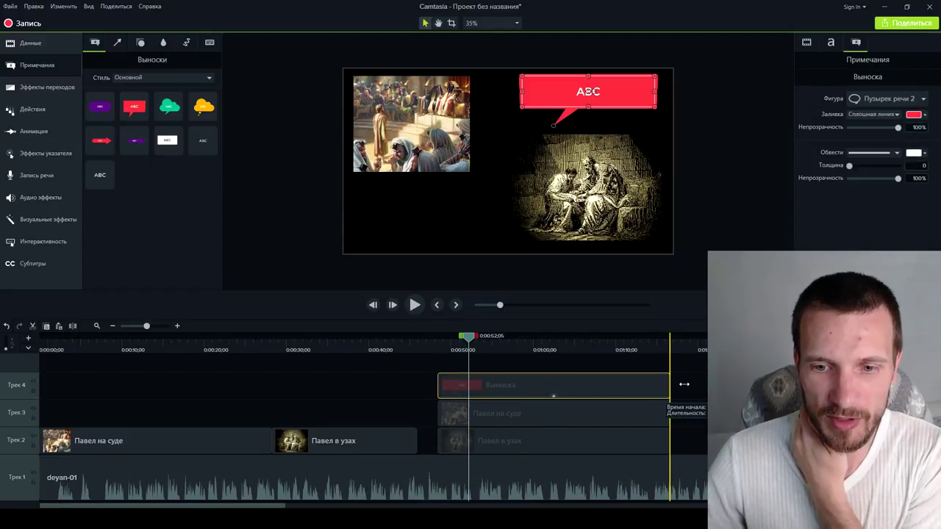
# Shift the callout clip on Track 4 to start at about 0:00:53 and play its delayed appearance from about 0:00:48
pyautogui.moveTo(469, 338); pyautogui.dragTo(438, 340)
pyautogui.click(427, 360)
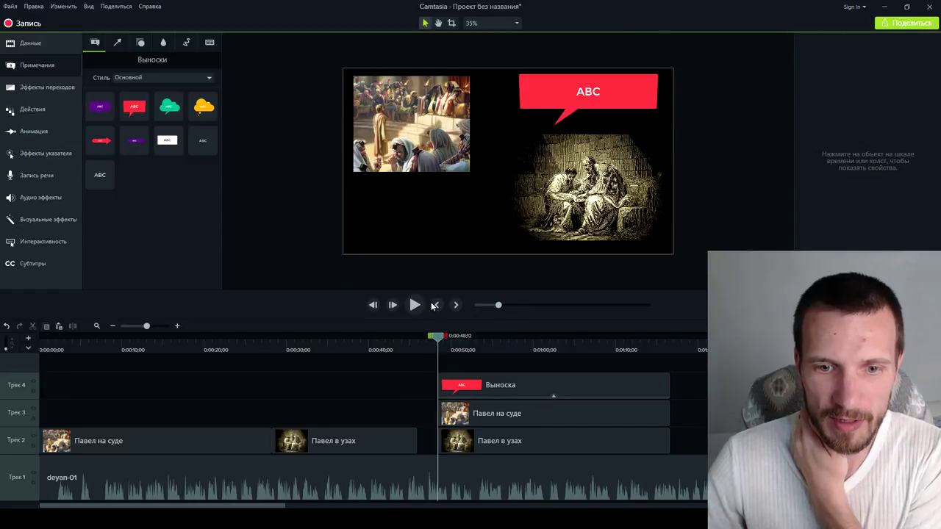
pyautogui.moveTo(479, 385); pyautogui.dragTo(520, 385)
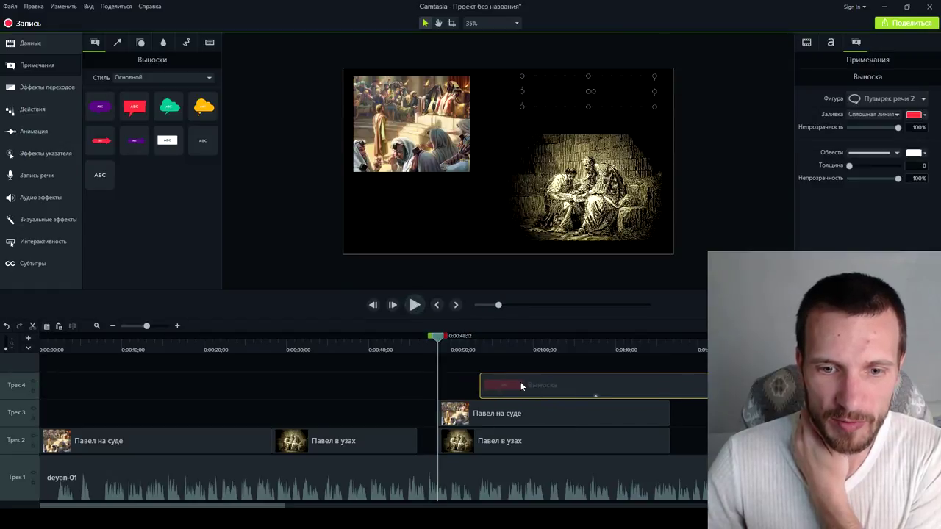
pyautogui.click(414, 304)
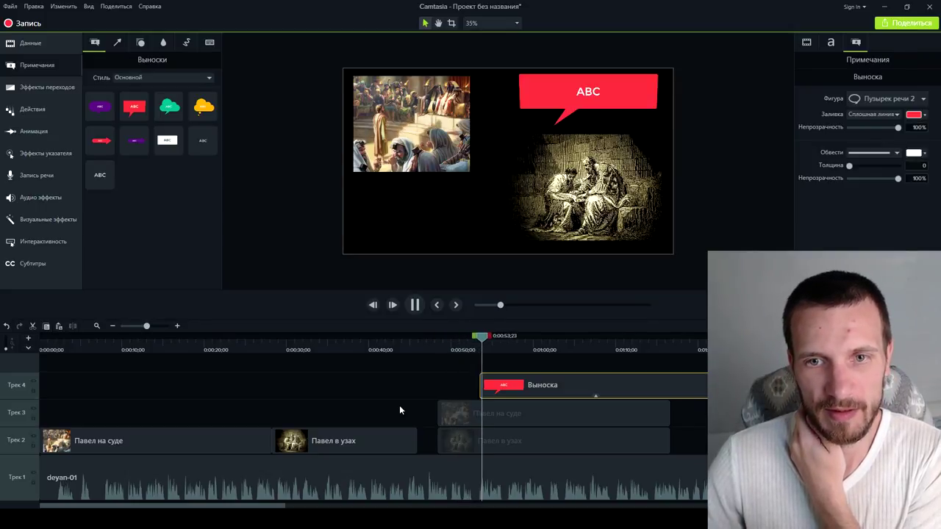
pyautogui.click(416, 305)
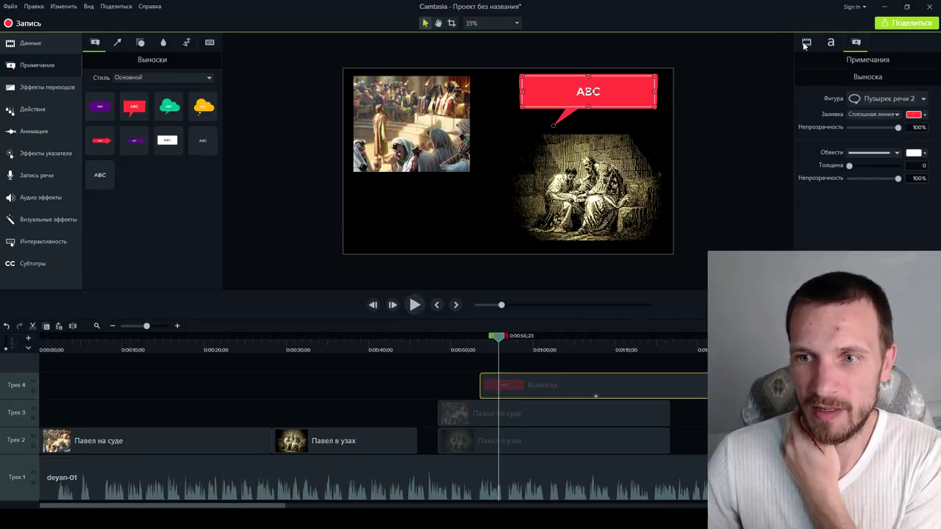
# Examine the callout's scale, position, shadow, font and fill properties and its list of available shapes
pyautogui.click(806, 43)
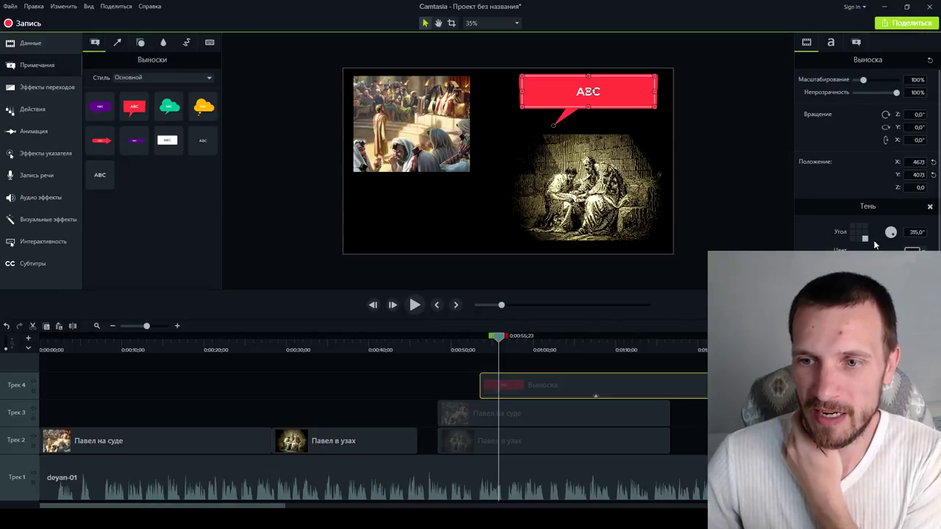
pyautogui.scroll(-1, 855, 199)
pyautogui.scroll(1, 851, 176)
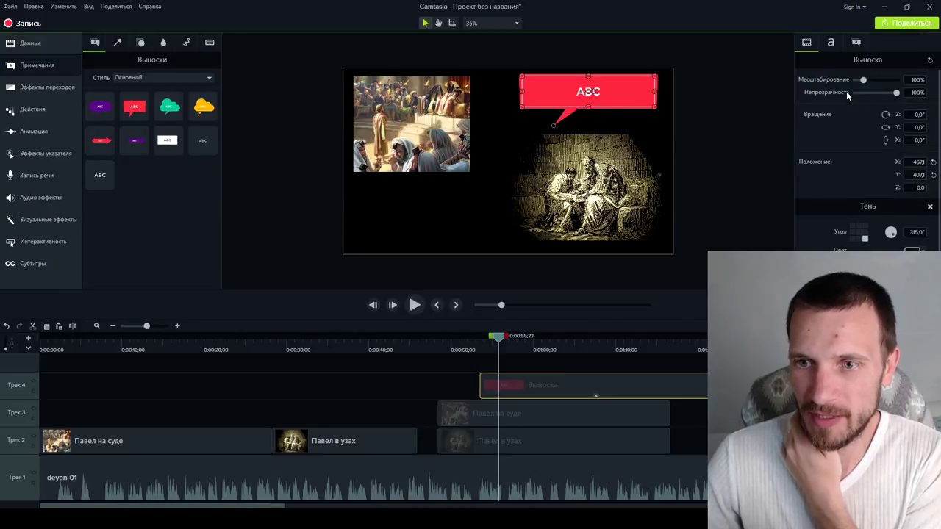
pyautogui.click(830, 43)
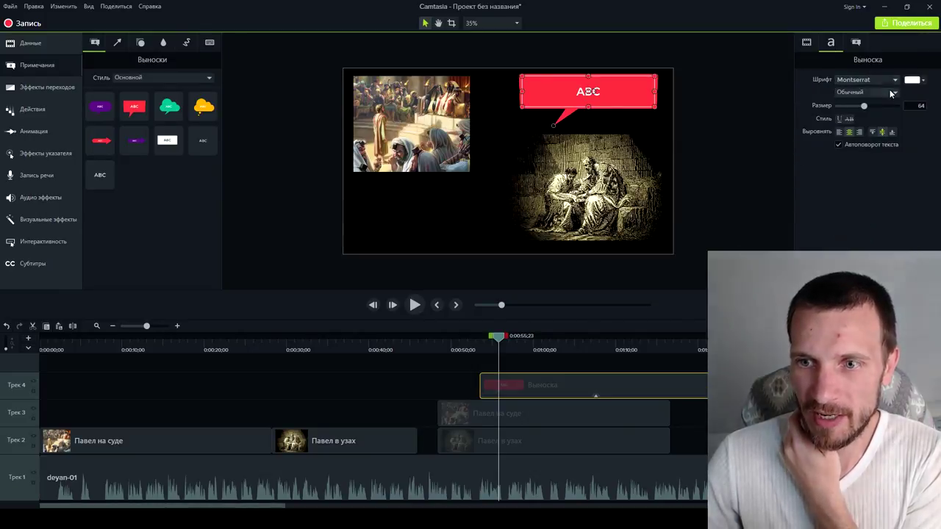
pyautogui.click(856, 44)
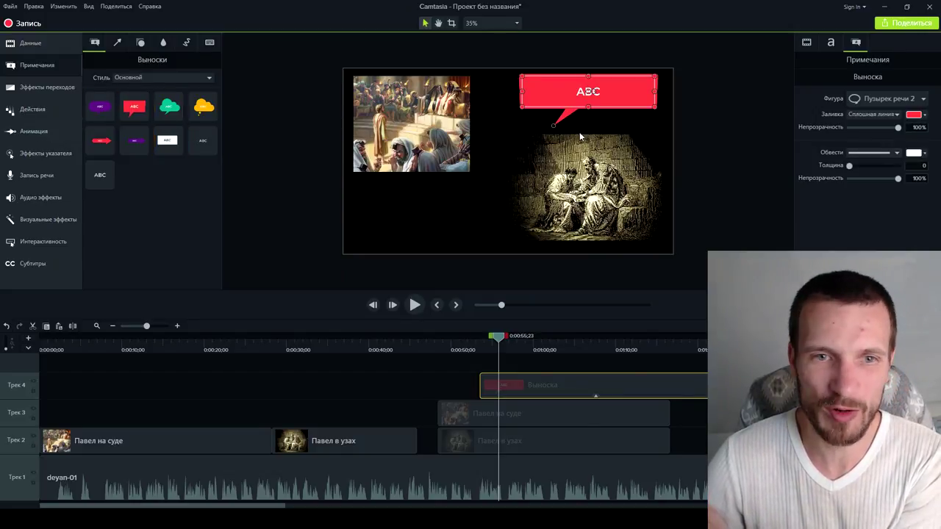
pyautogui.click(922, 99)
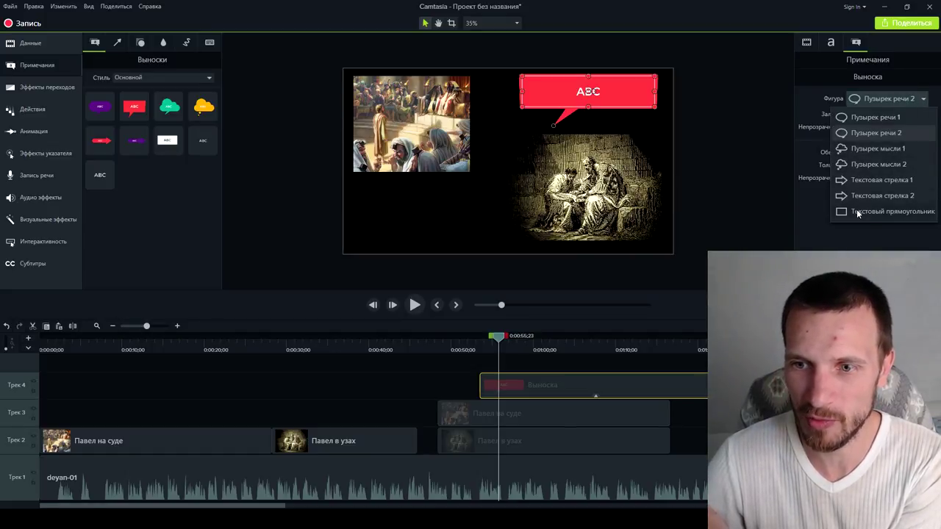
pyautogui.click(801, 154)
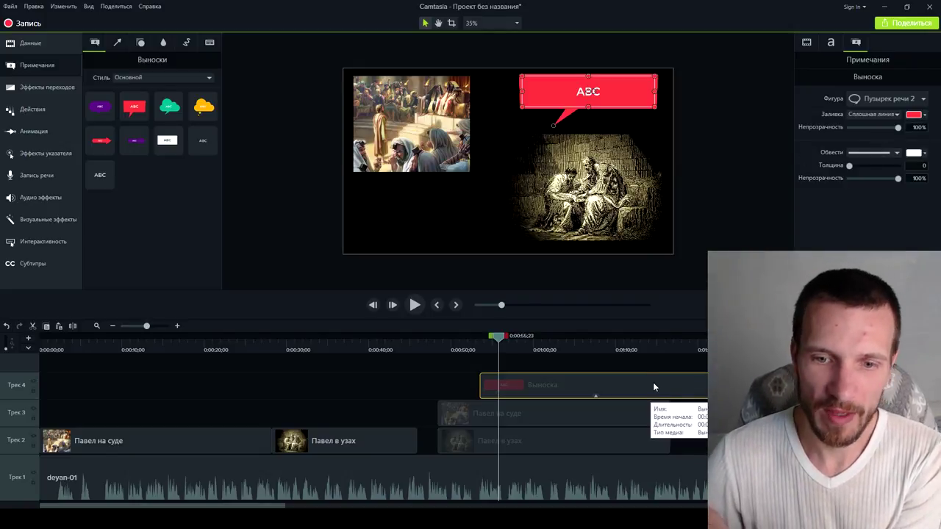
# Move the callout clip to start at the playhead at 0:00:55;23 and add a green arrow in the lower middle of the frame
pyautogui.moveTo(555, 385)
pyautogui.mouseDown()
pyautogui.moveTo(511, 377)
pyautogui.moveTo(569, 384)
pyautogui.mouseUp()
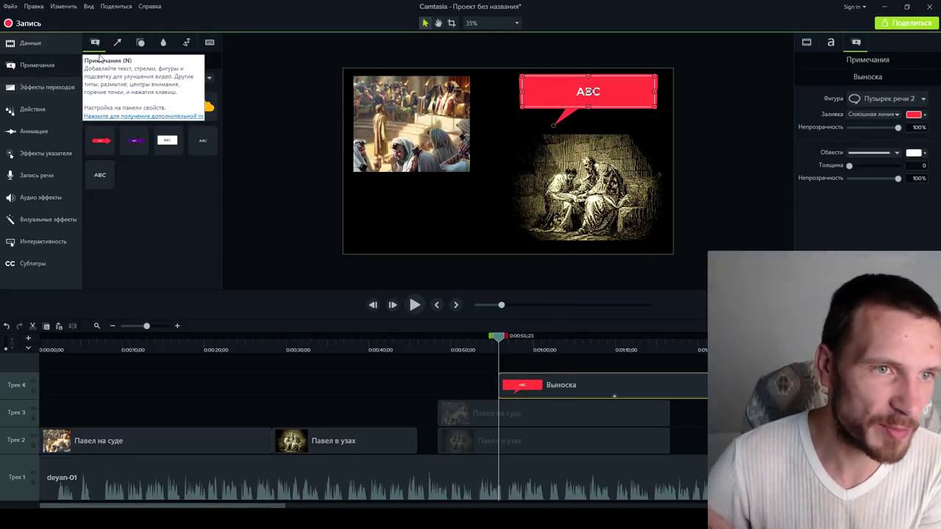
pyautogui.click(116, 43)
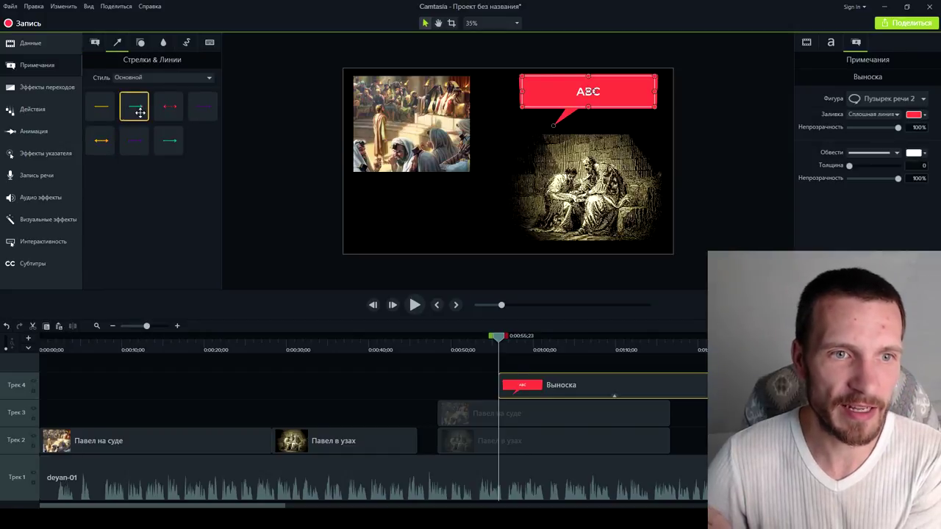
pyautogui.moveTo(443, 210); pyautogui.dragTo(502, 224)
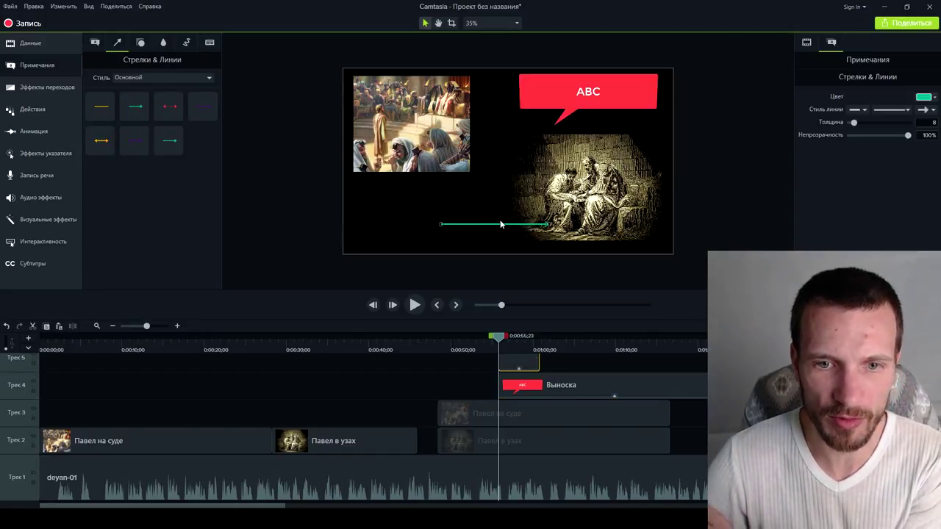
# Add a red Эскиз движения arrow and place it below the "Павел на суде" picture
pyautogui.click(501, 223)
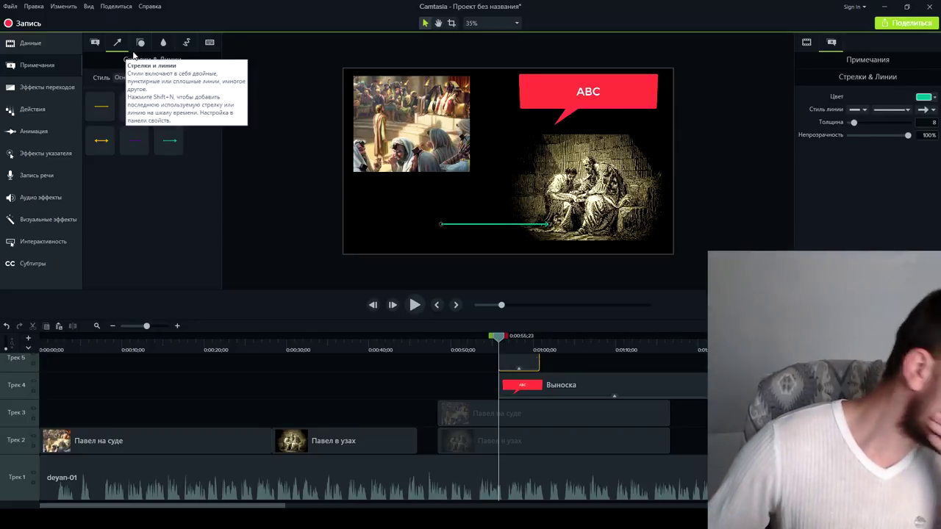
pyautogui.click(140, 43)
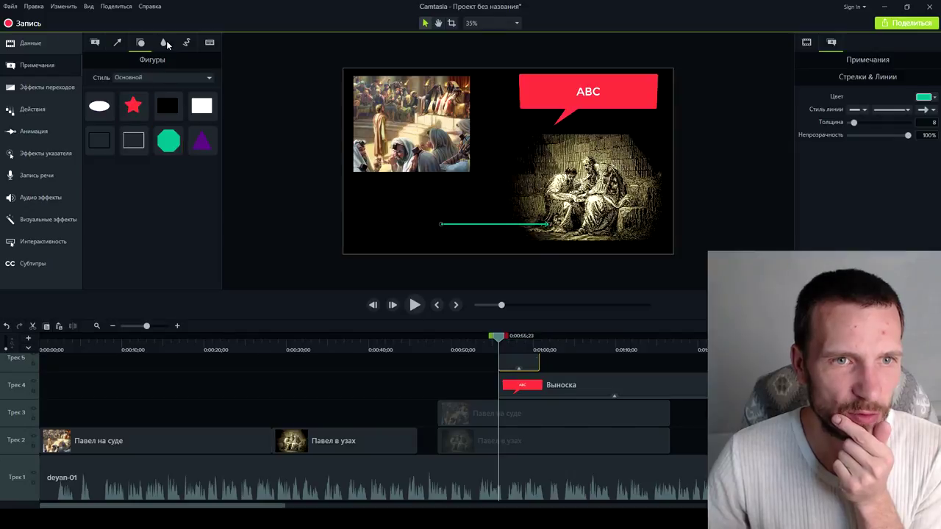
pyautogui.click(164, 43)
pyautogui.click(186, 42)
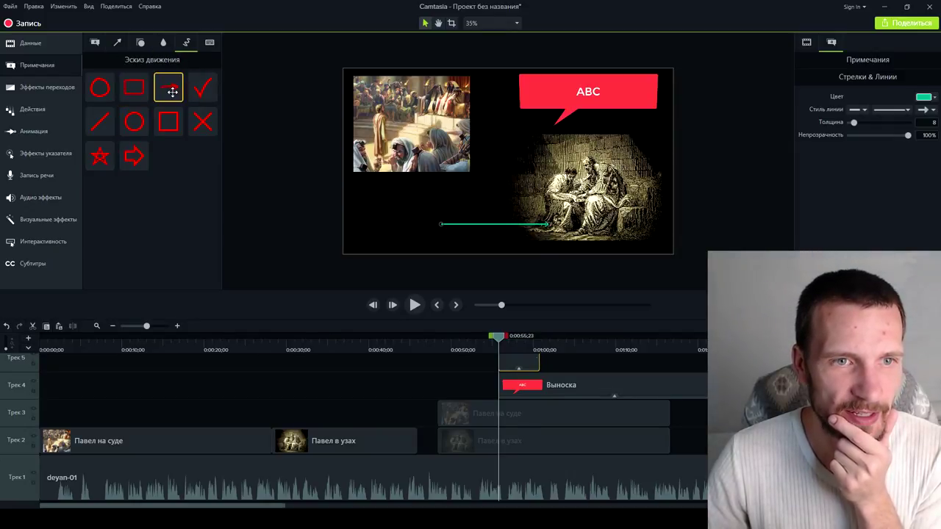
pyautogui.moveTo(189, 98)
pyautogui.mouseDown()
pyautogui.moveTo(450, 176)
pyautogui.moveTo(468, 216)
pyautogui.mouseUp()
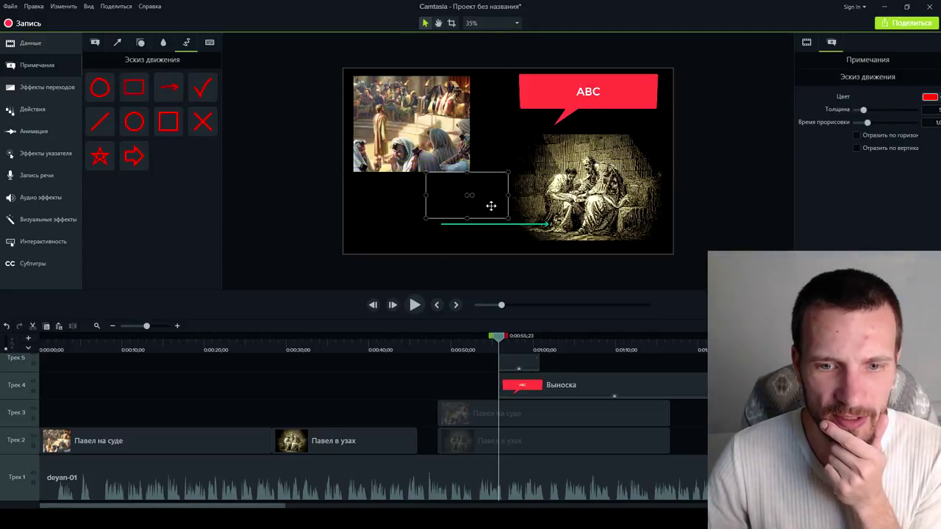
pyautogui.moveTo(494, 332); pyautogui.dragTo(517, 335)
pyautogui.moveTo(490, 204); pyautogui.dragTo(444, 210)
# Play the red sketch arrow's drawing animation from about 0:00:56
pyautogui.moveTo(520, 342); pyautogui.dragTo(503, 343)
pyautogui.click(416, 309)
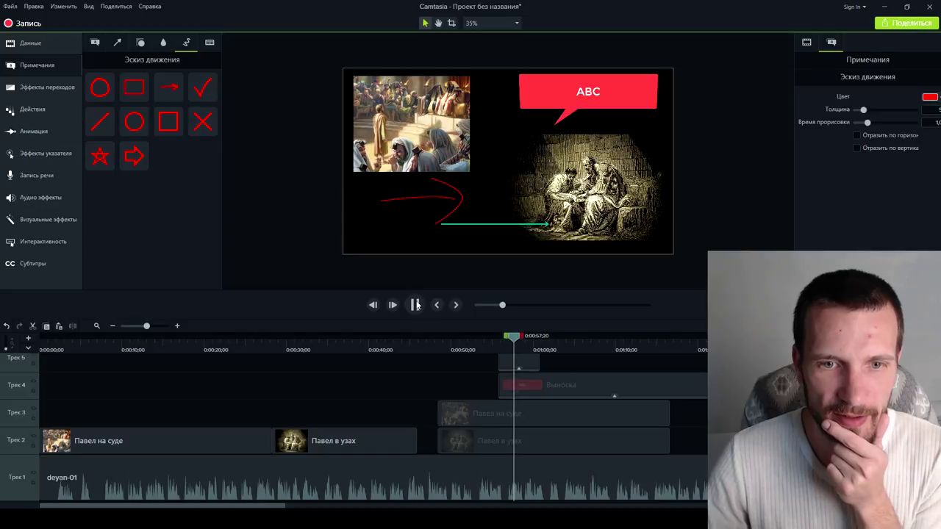
pyautogui.click(416, 305)
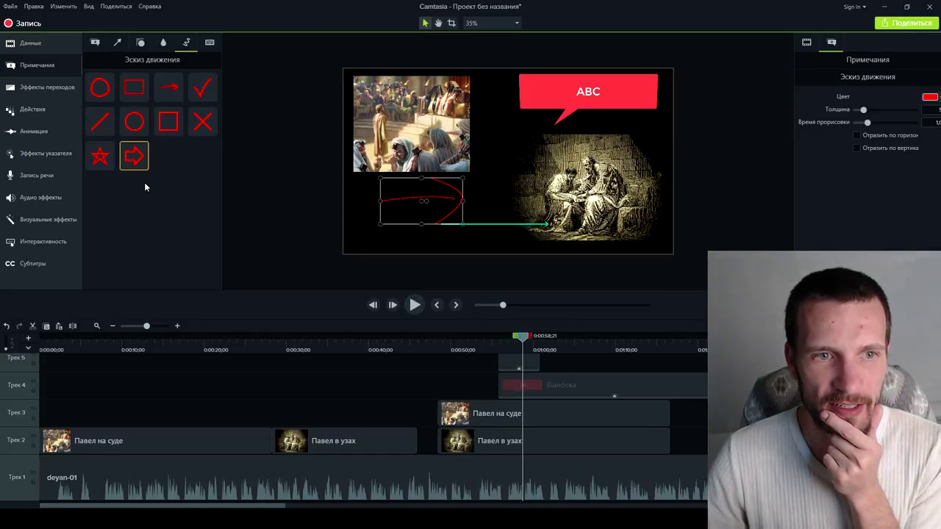
# Examine the media bin and each annotation category: callouts, arrows and lines, shapes, blur and highlight, sketch motion and keystroke callouts
pyautogui.click(209, 44)
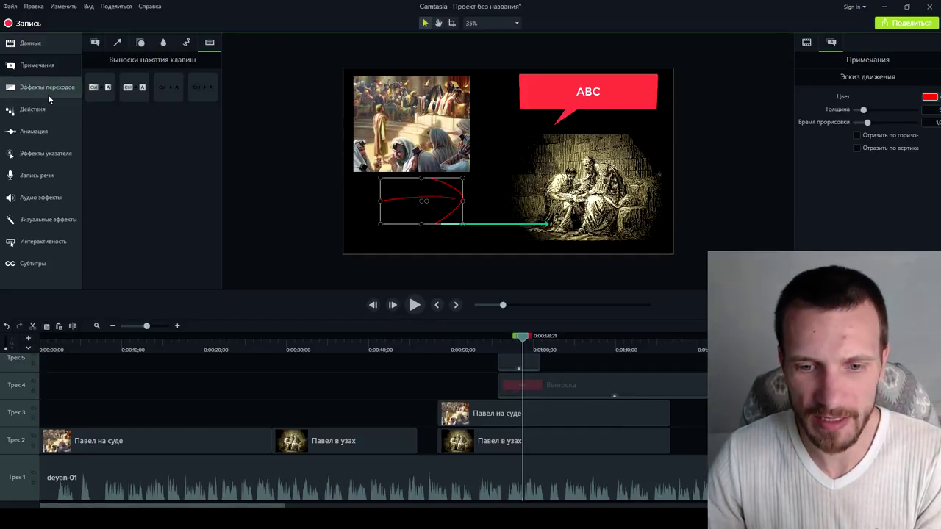
pyautogui.click(50, 70)
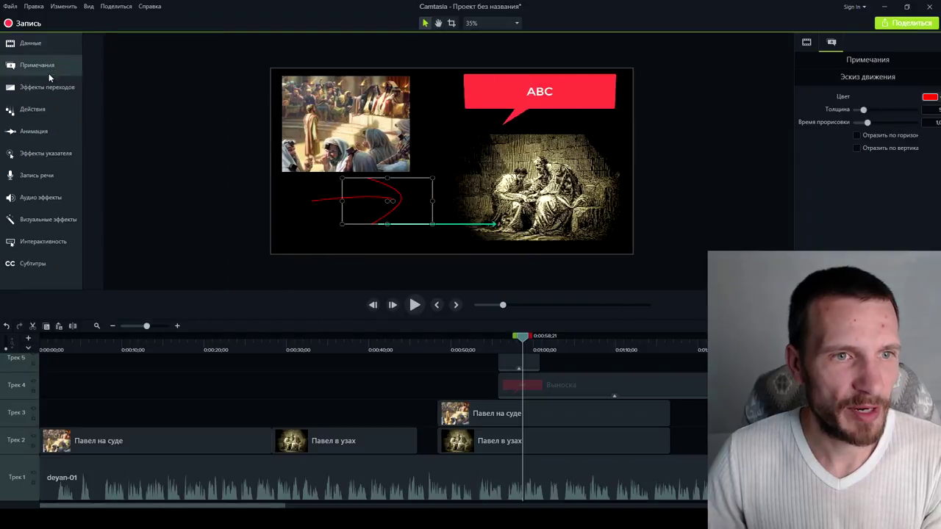
pyautogui.click(48, 86)
pyautogui.click(53, 67)
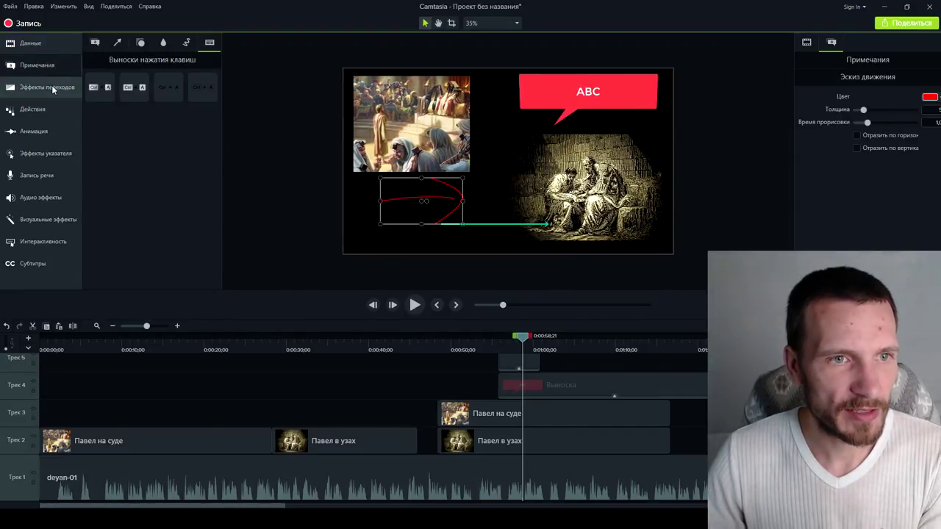
pyautogui.click(50, 86)
pyautogui.click(45, 48)
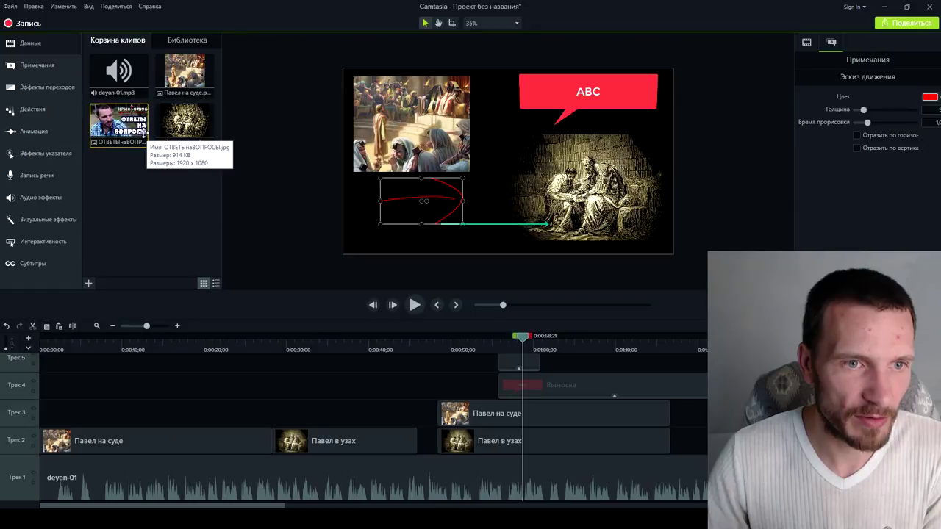
pyautogui.click(45, 68)
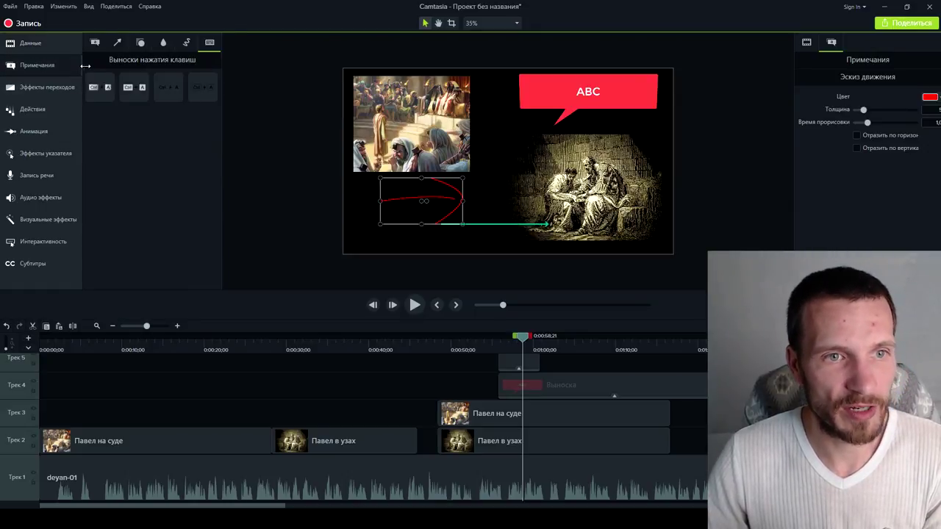
pyautogui.click(95, 42)
pyautogui.click(116, 43)
pyautogui.click(140, 45)
pyautogui.click(163, 42)
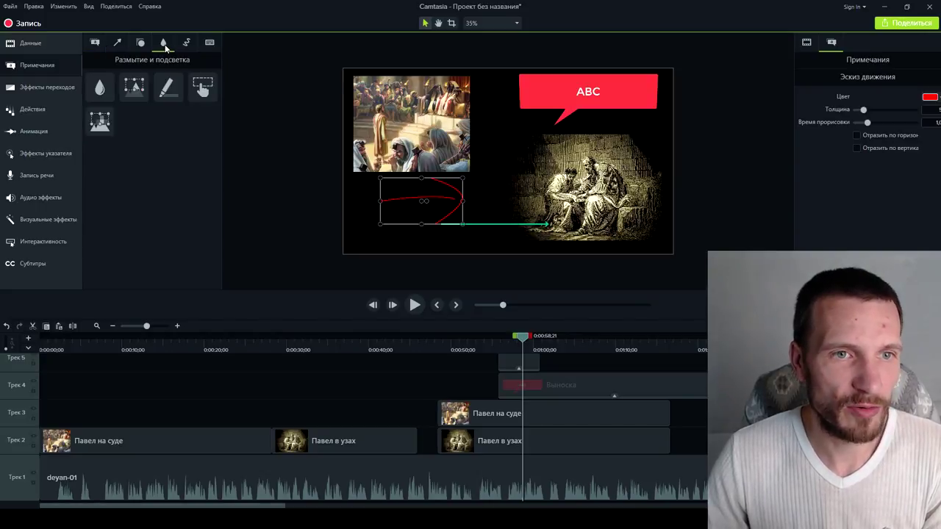
pyautogui.click(187, 44)
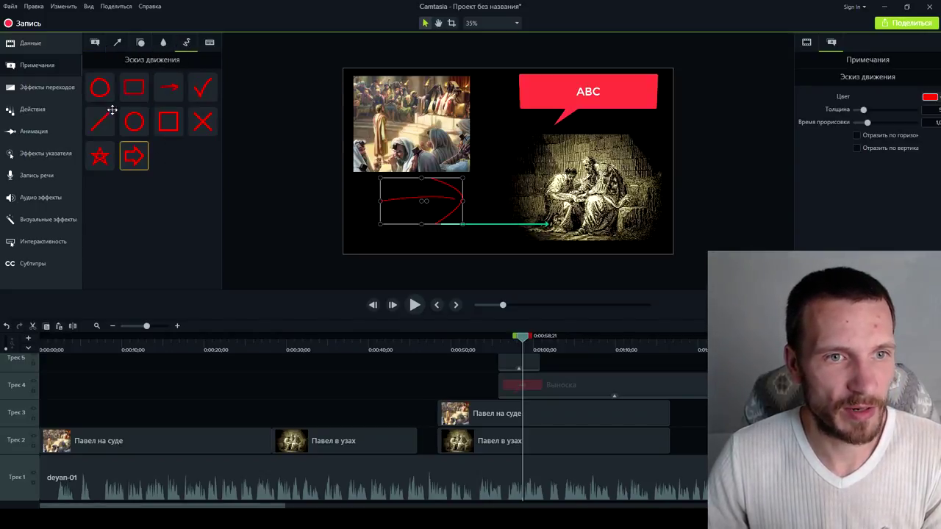
pyautogui.click(210, 42)
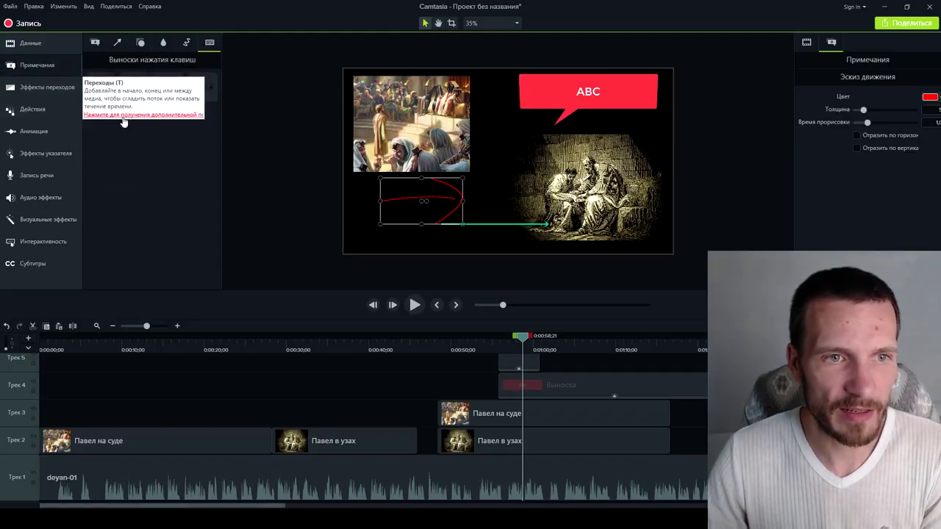
# Add a Ctrl+A keystroke callout between the two pictures and move its clip to Track 5, directly after the green arrow's clip
pyautogui.moveTo(545, 174); pyautogui.dragTo(478, 144)
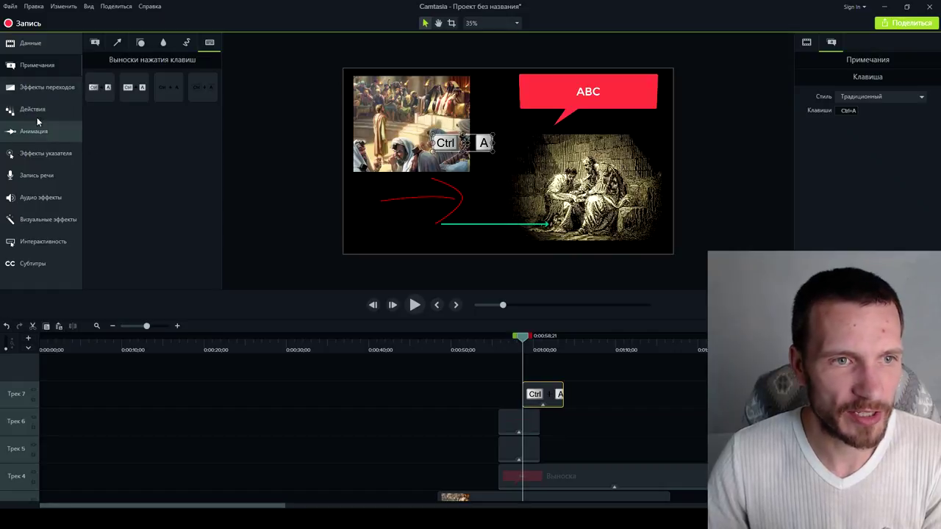
pyautogui.scroll(-3, 184, 410)
pyautogui.scroll(2, 73, 430)
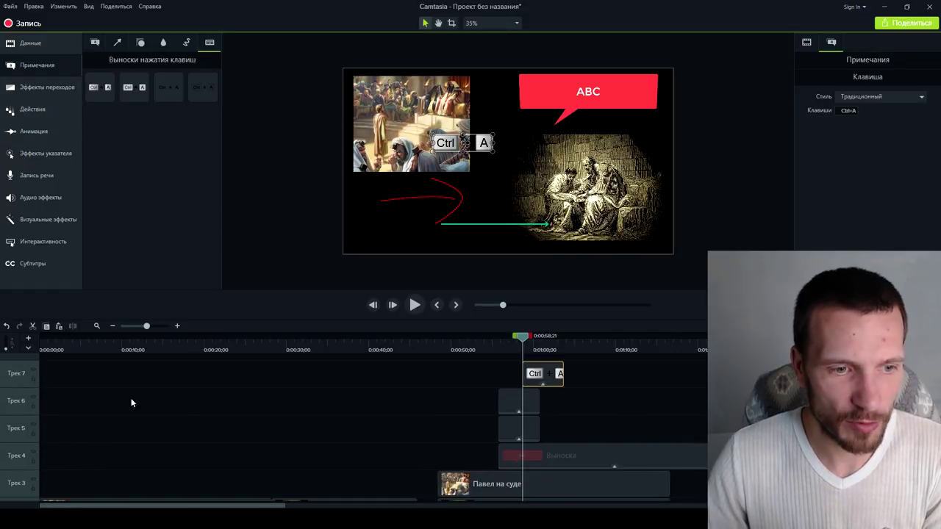
pyautogui.moveTo(544, 375); pyautogui.dragTo(555, 429)
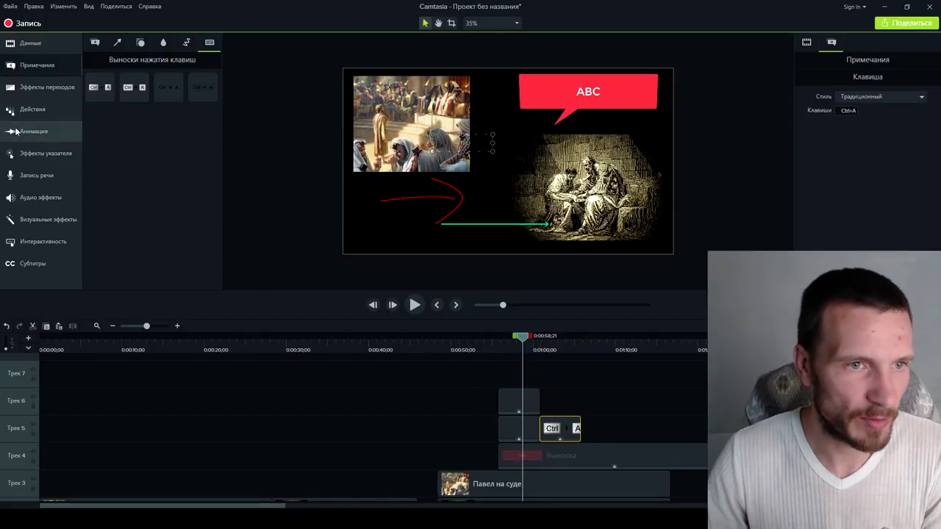
# Browse the transition effects and play the cut from "Павел на суде" to "Павел в узах" from 0:00:27;08
pyautogui.click(50, 89)
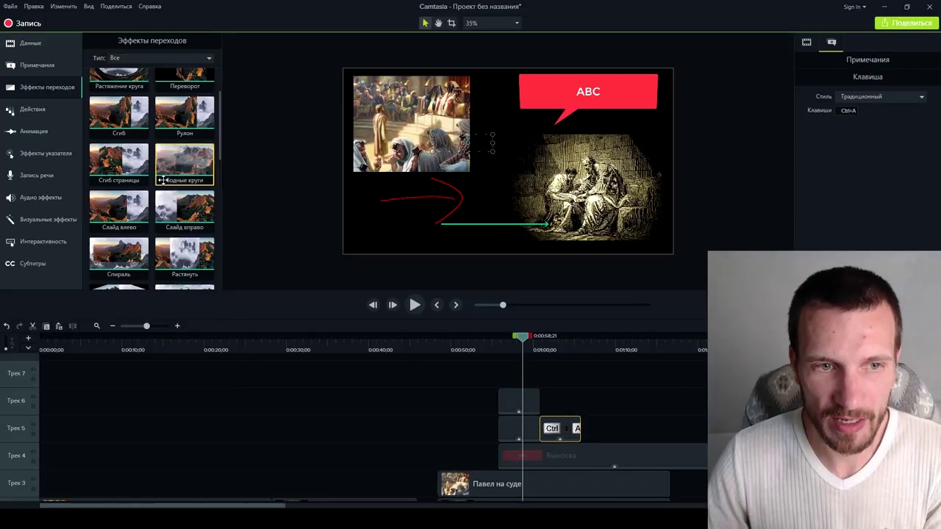
pyautogui.scroll(-3, 368, 426)
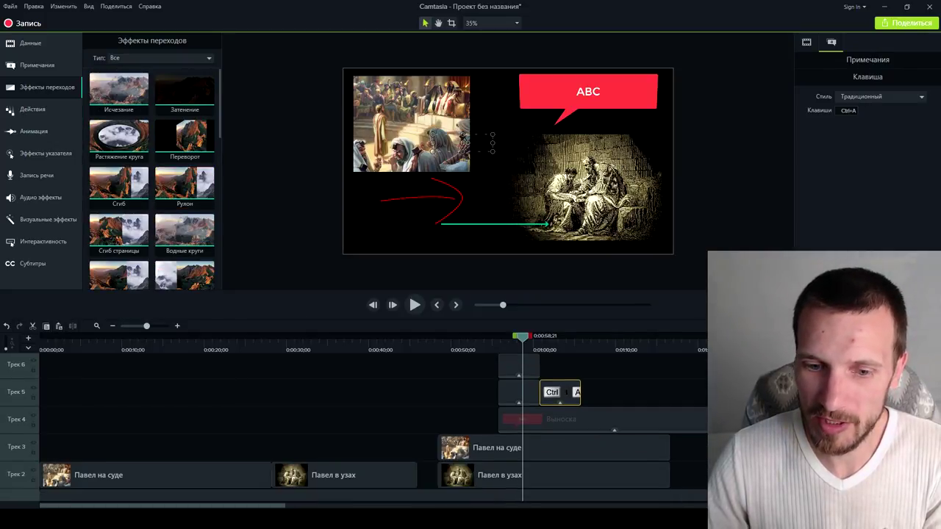
pyautogui.moveTo(523, 335); pyautogui.dragTo(266, 358)
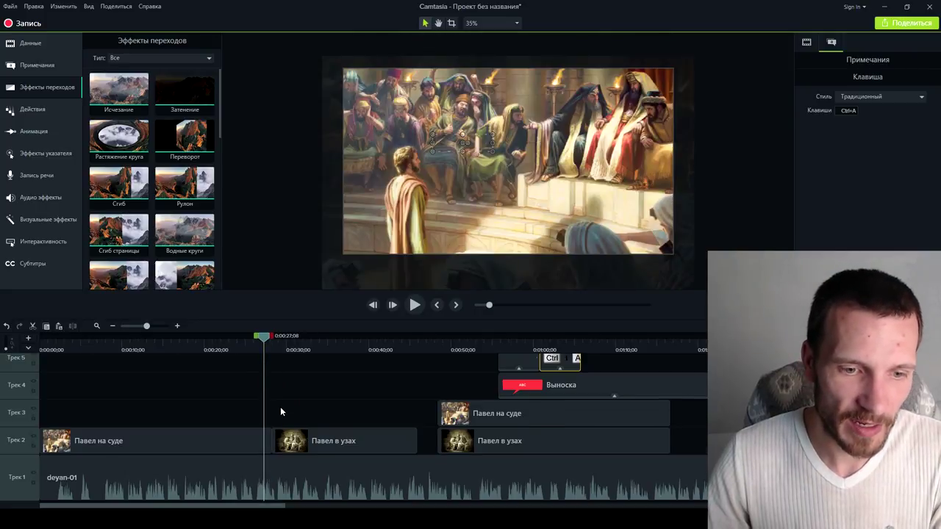
pyautogui.scroll(4, 280, 406)
pyautogui.click(414, 305)
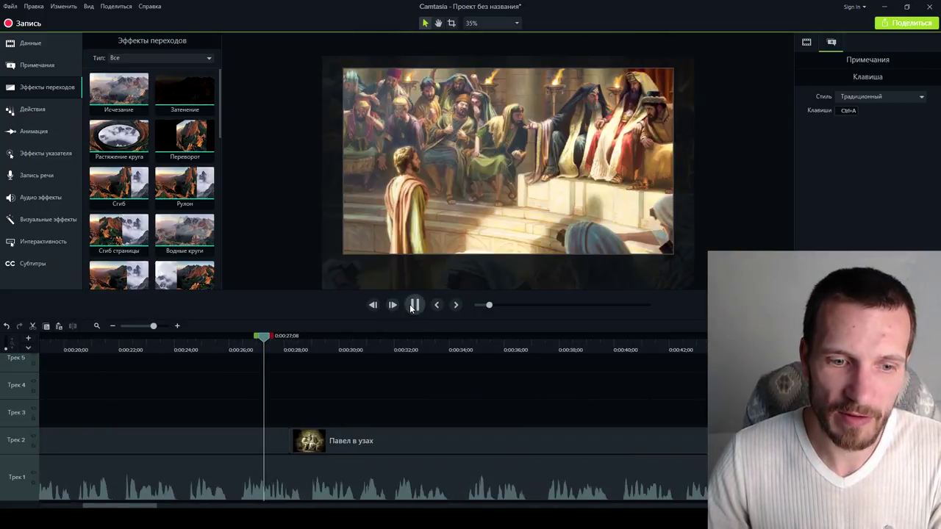
pyautogui.click(413, 305)
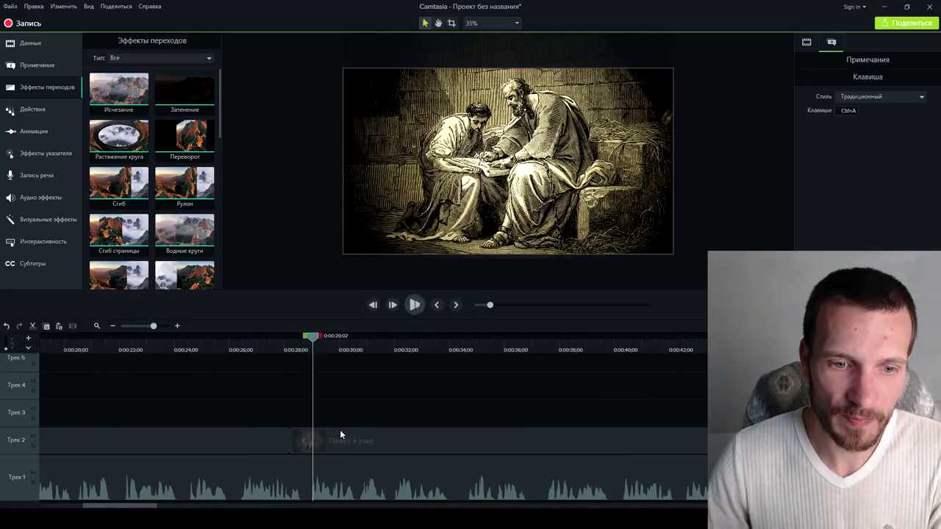
# Shift the first "Павел в узах" clip on Track 2 to about 0:00:29, leaving a gap before it, and play across the gap
pyautogui.click(349, 438)
pyautogui.moveTo(313, 344); pyautogui.dragTo(272, 344)
pyautogui.click(413, 307)
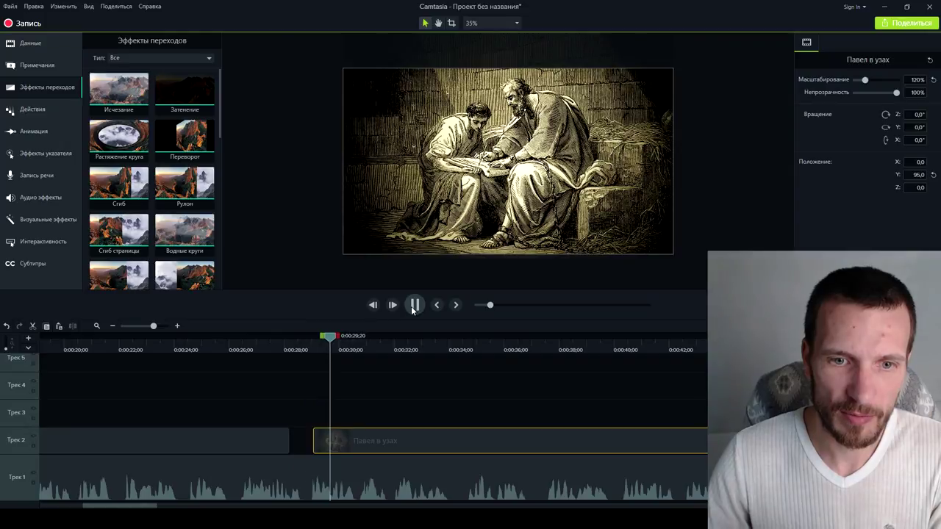
pyautogui.press('space')
pyautogui.moveTo(339, 337); pyautogui.dragTo(264, 357)
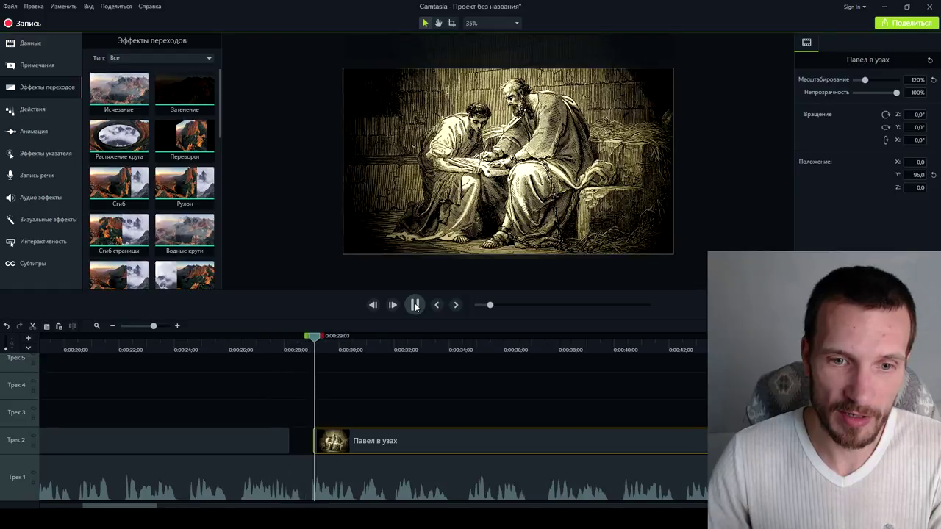
pyautogui.click(415, 305)
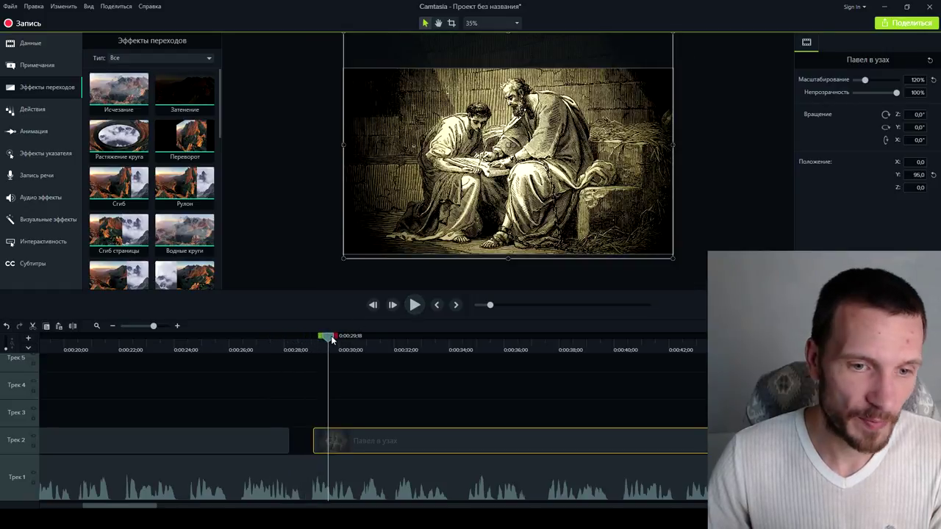
# Move the "Павел в узах" clip to Track 3 at 0:00:27;19, overlapping the end of "Павел на суде", and play the overlap
pyautogui.moveTo(351, 441); pyautogui.dragTo(311, 413)
pyautogui.moveTo(319, 345); pyautogui.dragTo(273, 344)
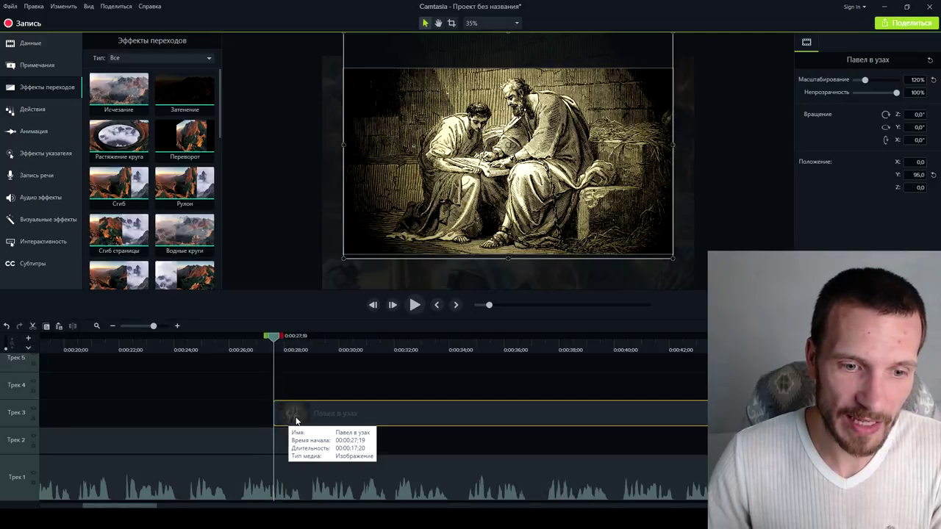
pyautogui.click(415, 305)
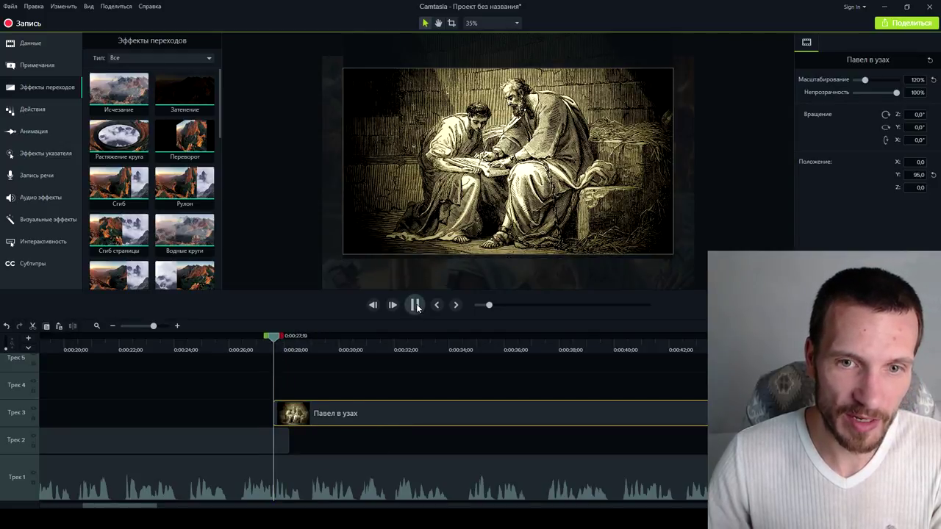
pyautogui.moveTo(275, 339); pyautogui.dragTo(252, 347)
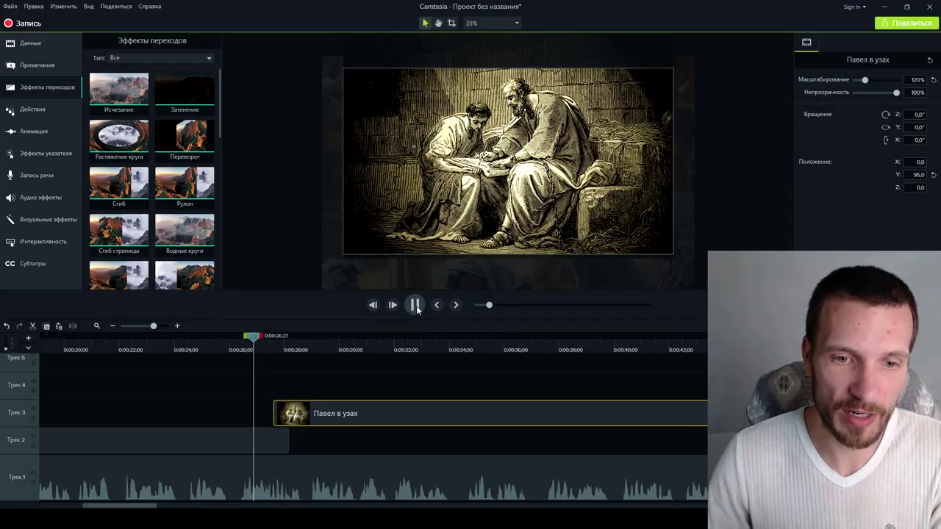
# Return the "Павел в узах" clip to Track 2 directly after "Павел на суде" and add the Затенение transition between them
pyautogui.moveTo(327, 413); pyautogui.dragTo(345, 455)
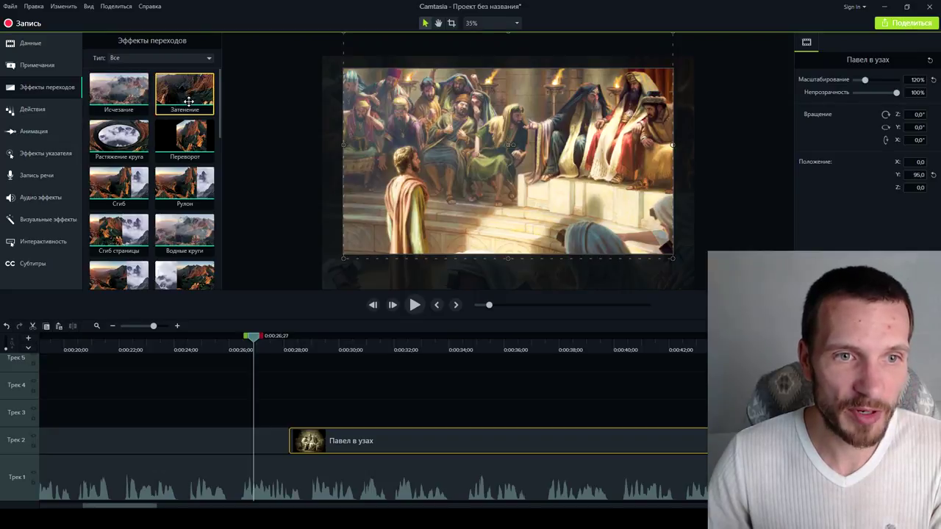
pyautogui.moveTo(192, 171); pyautogui.dragTo(243, 287)
pyautogui.moveTo(173, 93); pyautogui.dragTo(284, 437)
# Play the transition between the two Track 2 pictures from 0:00:26;24
pyautogui.moveTo(255, 339); pyautogui.dragTo(251, 340)
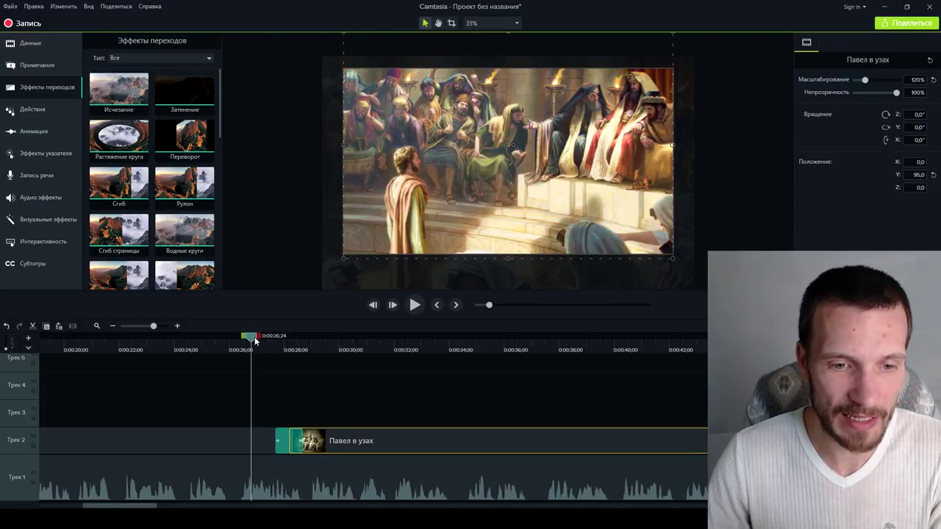
pyautogui.click(415, 305)
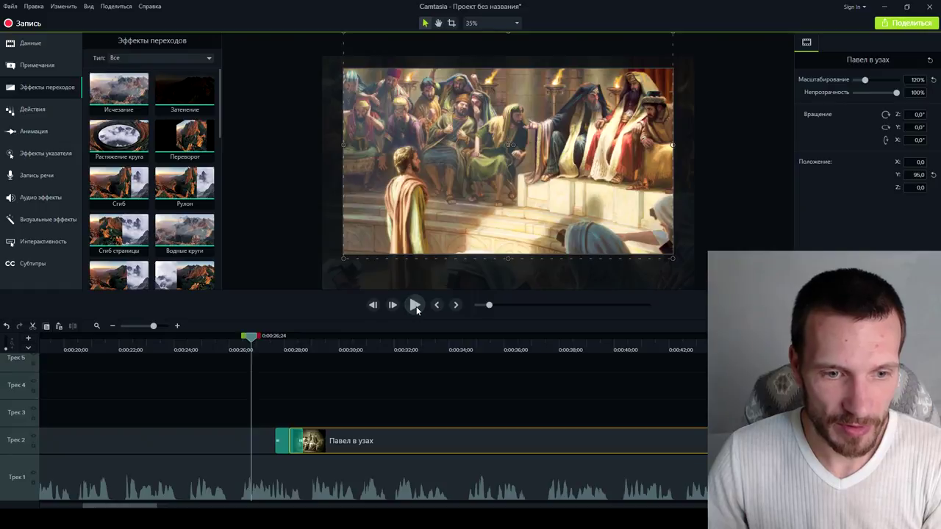
pyautogui.click(415, 305)
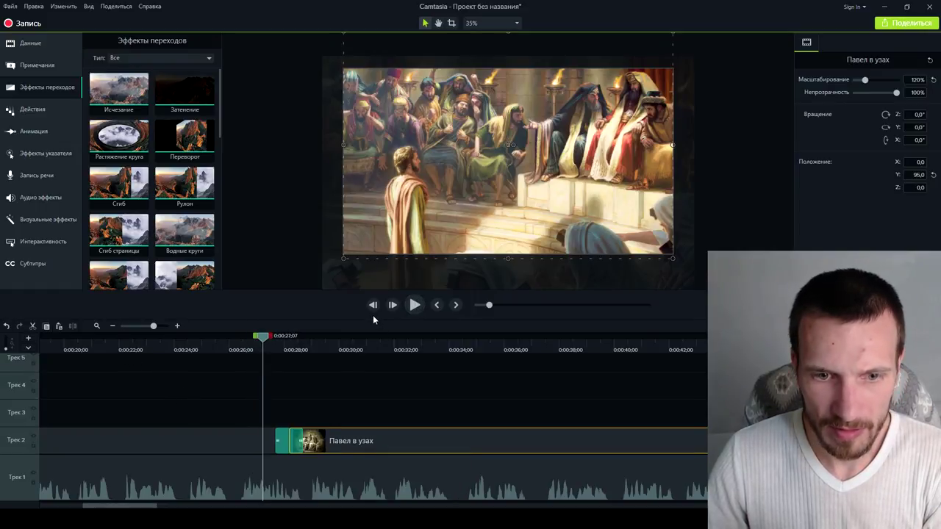
pyautogui.click(413, 305)
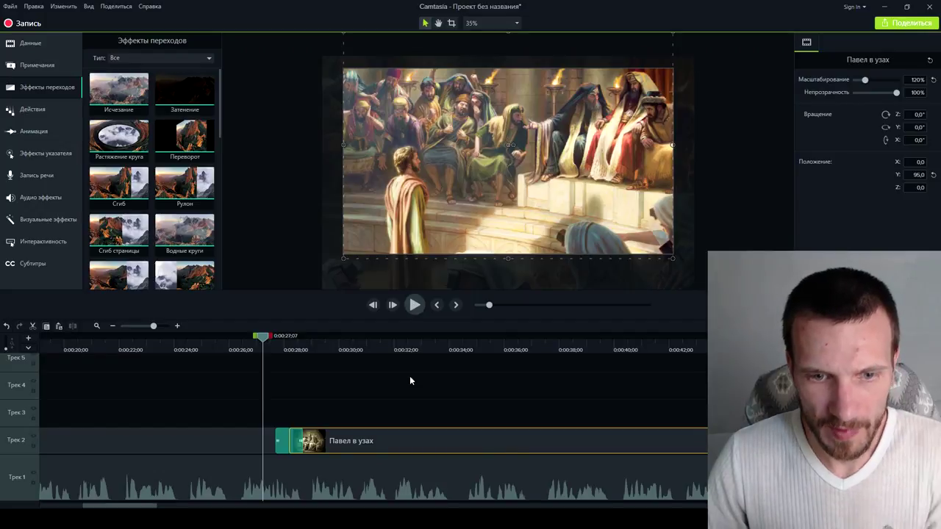
# Undo the added transition and the last two moves of the "Павел в узах" clip
pyautogui.scroll(-3, 398, 427)
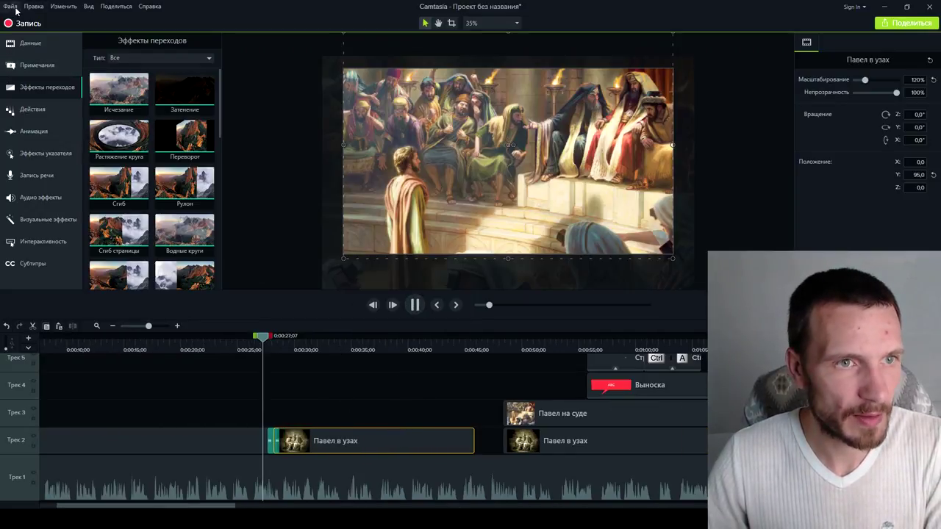
pyautogui.hotkey('ctrl', 'z')
pyautogui.hotkey('ctrl', 'z')
pyautogui.hotkey('ctrl', 'z')
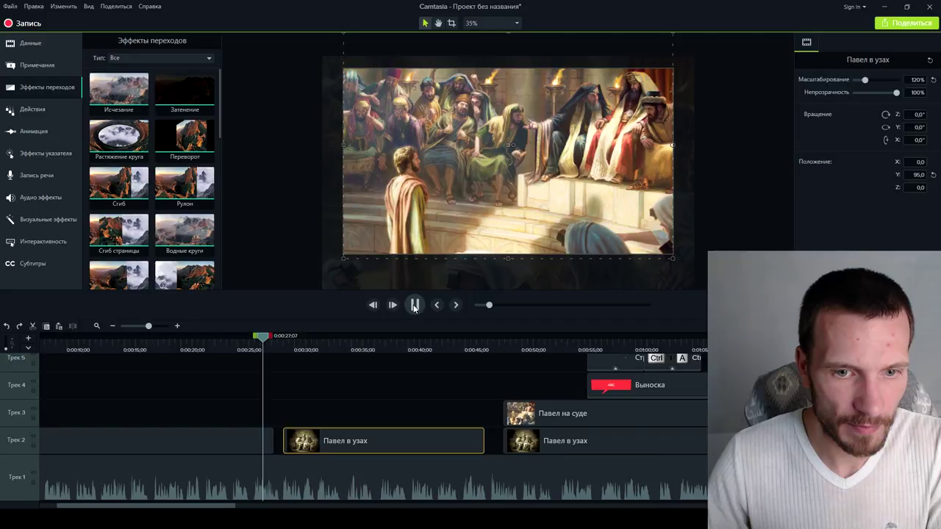
# Undo the last move of the "Павел в узах" clip and the adding of the second keystroke callout, and place the playhead at 0:00:27;10
pyautogui.hotkey('ctrl', 'z')
pyautogui.hotkey('ctrl', 'z')
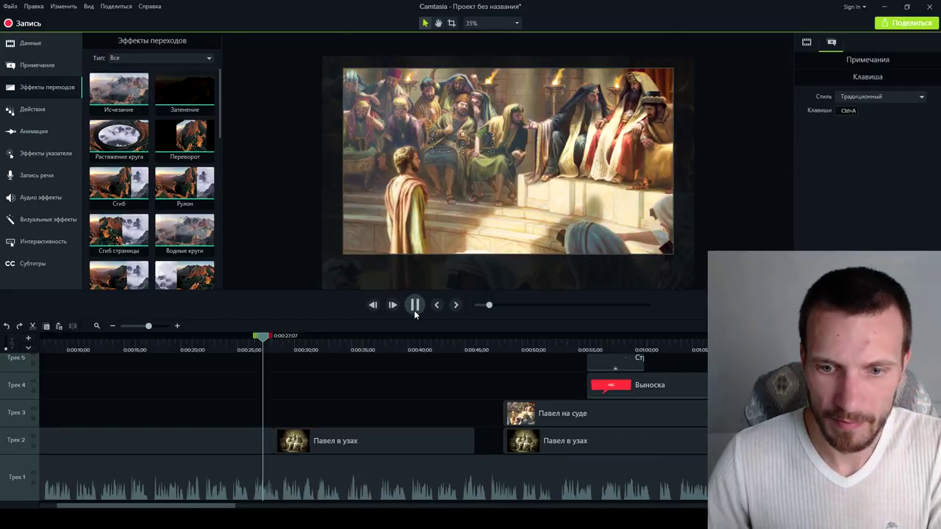
pyautogui.click(266, 342)
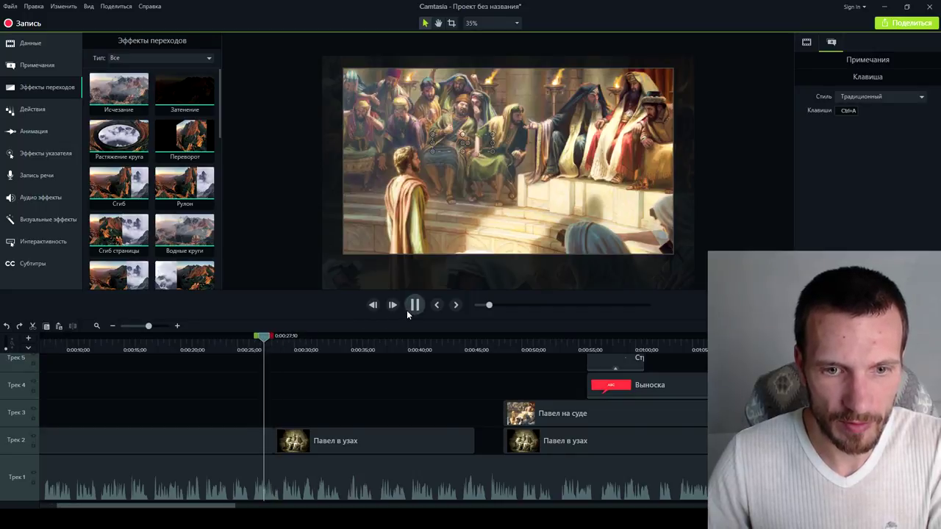
pyautogui.click(11, 7)
pyautogui.click(23, 18)
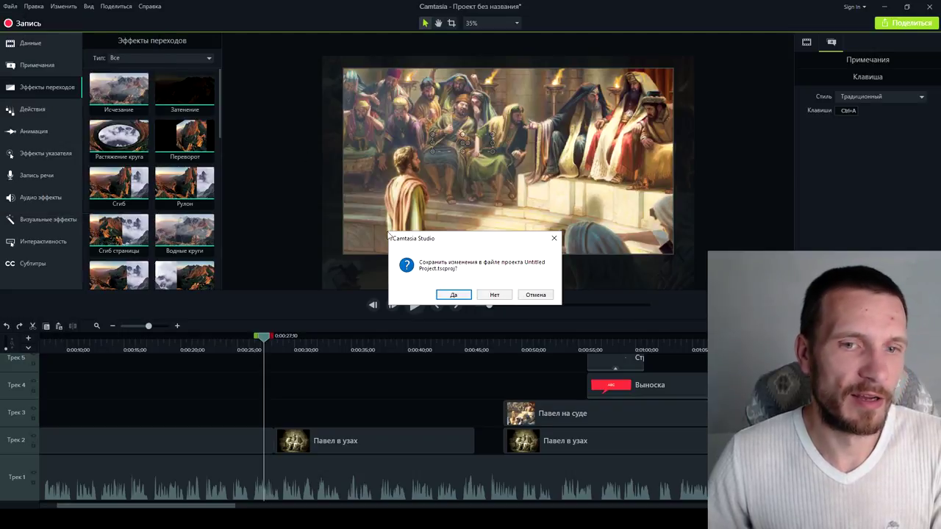
pyautogui.click(520, 296)
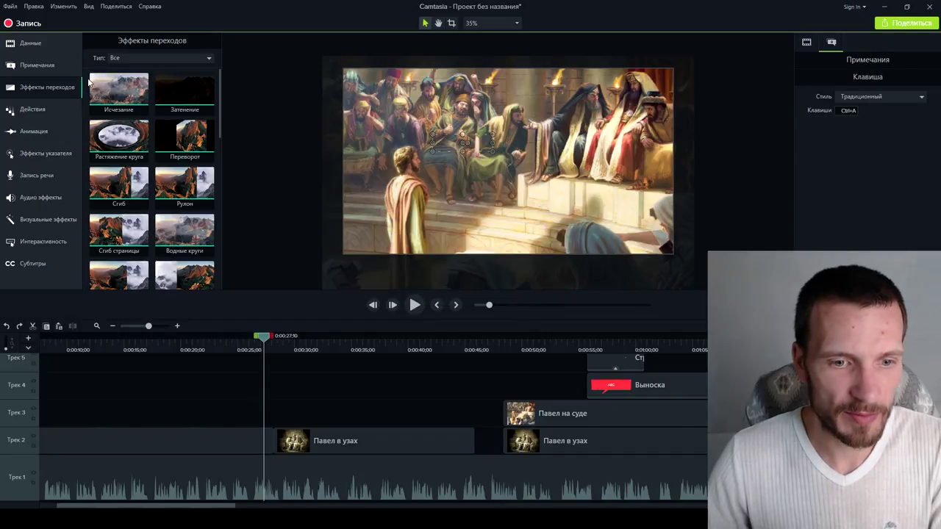
# Save the project as a Camtasia Project named 111 on the desktop (Рабочий стол)
pyautogui.click(12, 10)
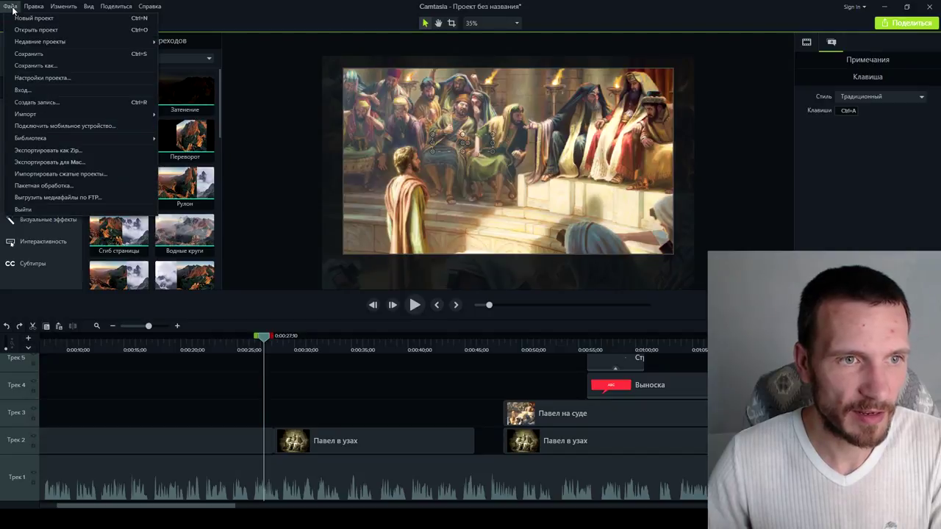
pyautogui.click(36, 65)
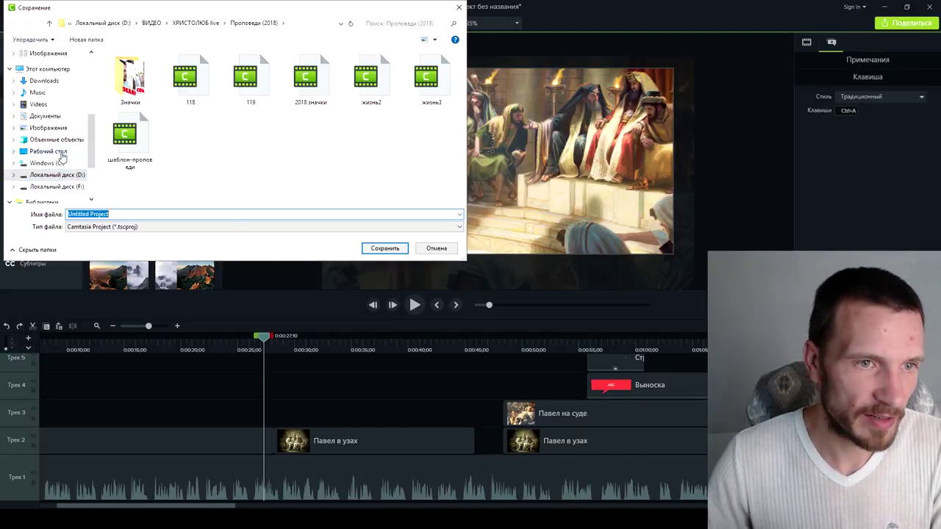
pyautogui.click(59, 153)
pyautogui.click(126, 214)
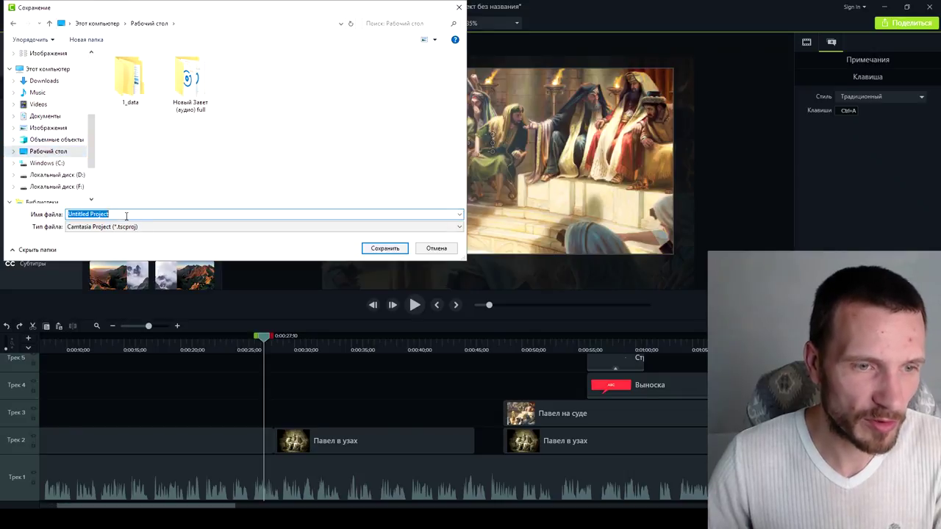
pyautogui.write('111')
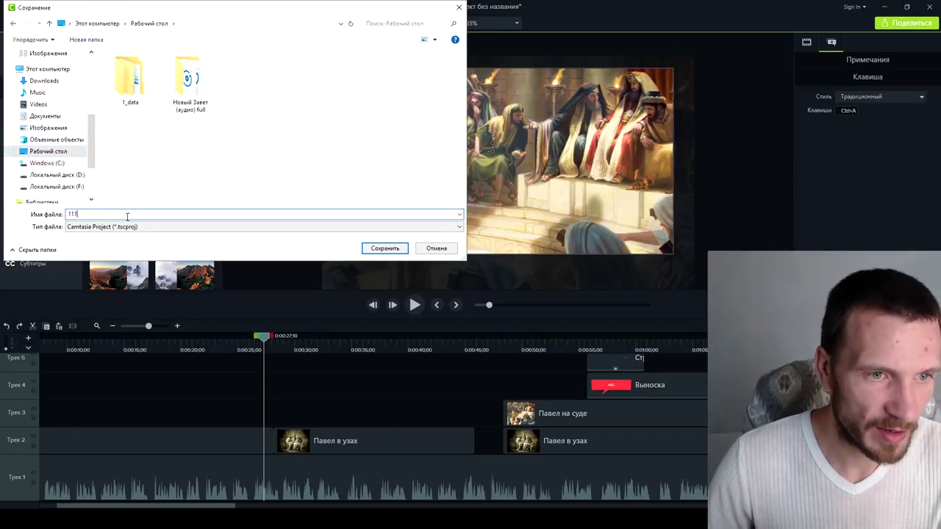
pyautogui.click(406, 250)
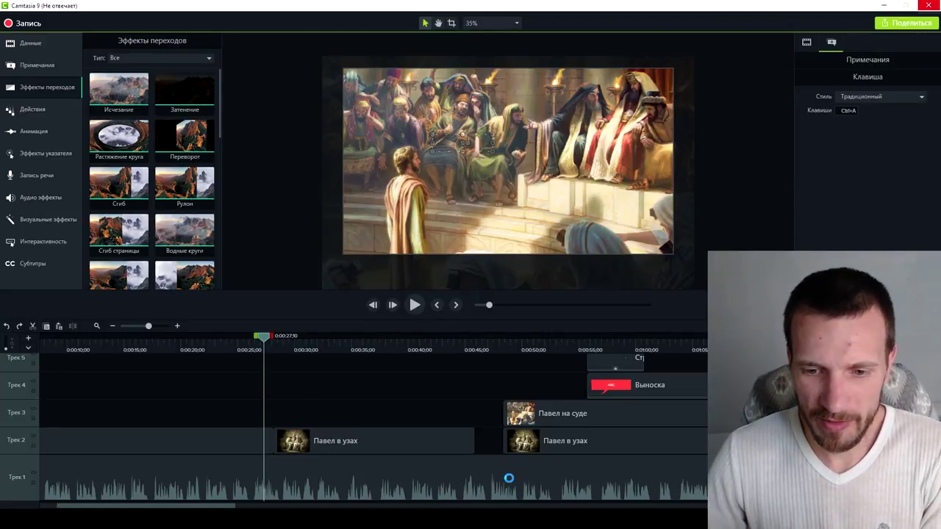
# Switch to OBS to check the recording window, and minimize it
pyautogui.moveTo(621, 526)
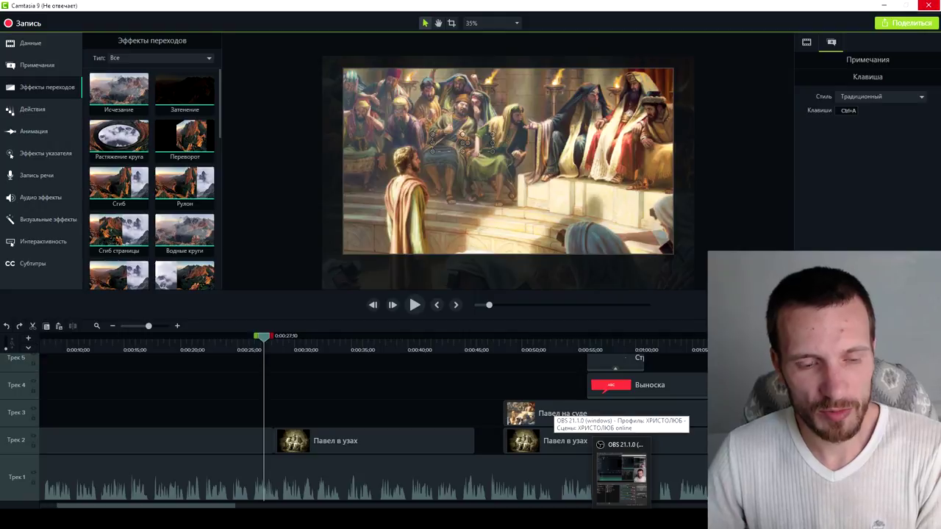
pyautogui.click(621, 477)
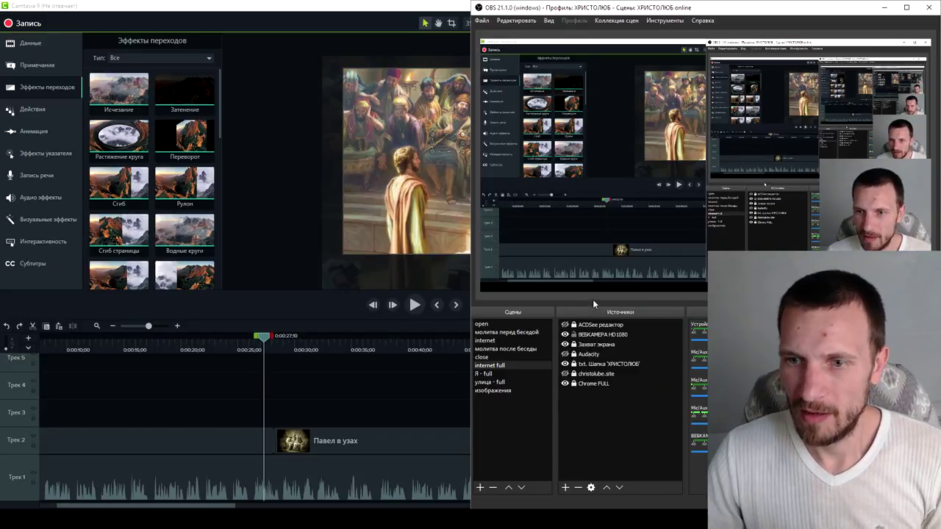
pyautogui.click(886, 9)
# End the Camtasia 9 task in Task Manager (Диспетчер задач) and minimize Task Manager
pyautogui.rightClick(683, 518)
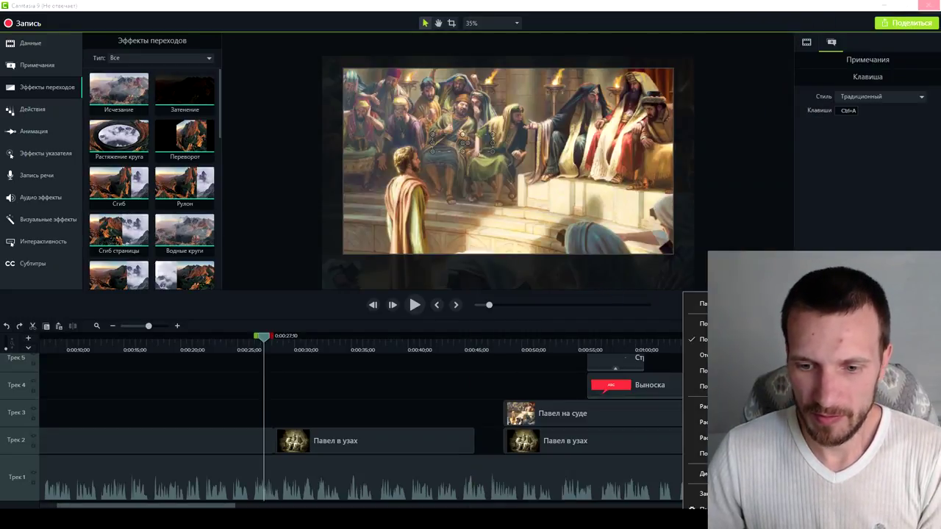
pyautogui.click(683, 469)
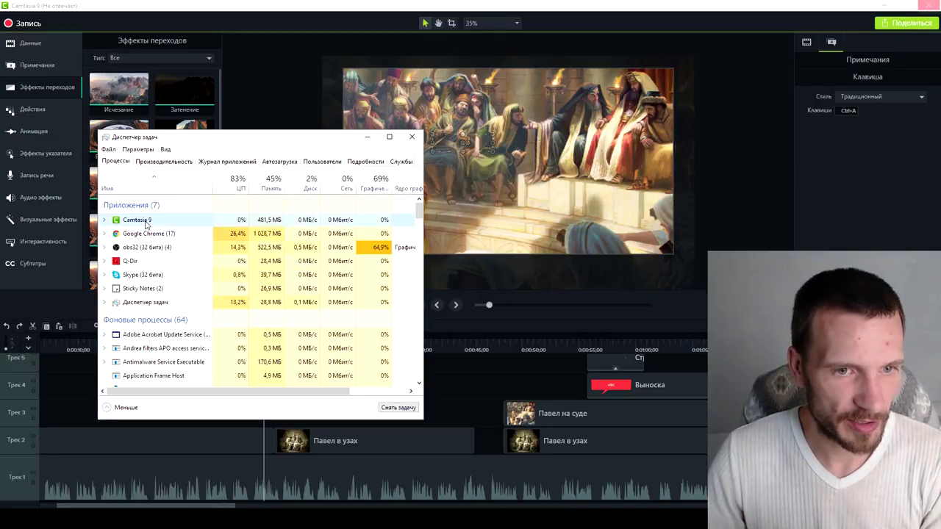
pyautogui.click(397, 407)
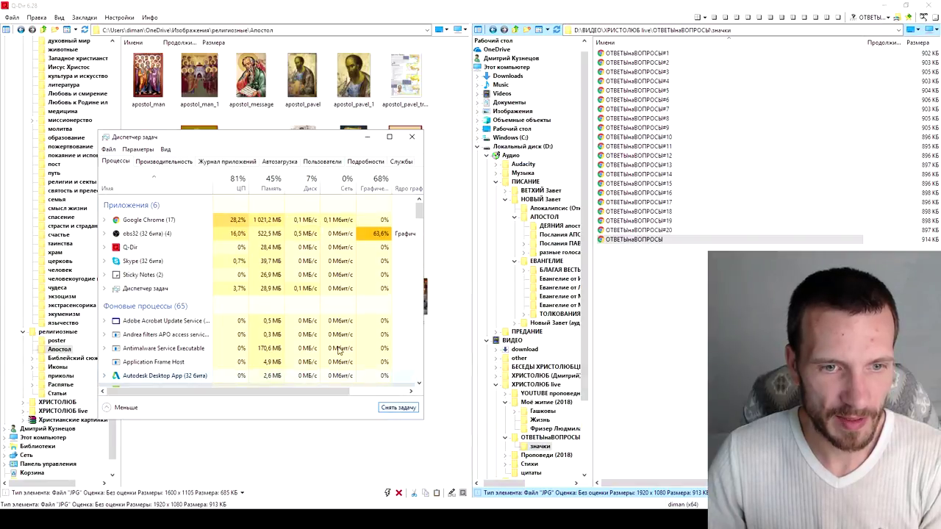
pyautogui.click(365, 138)
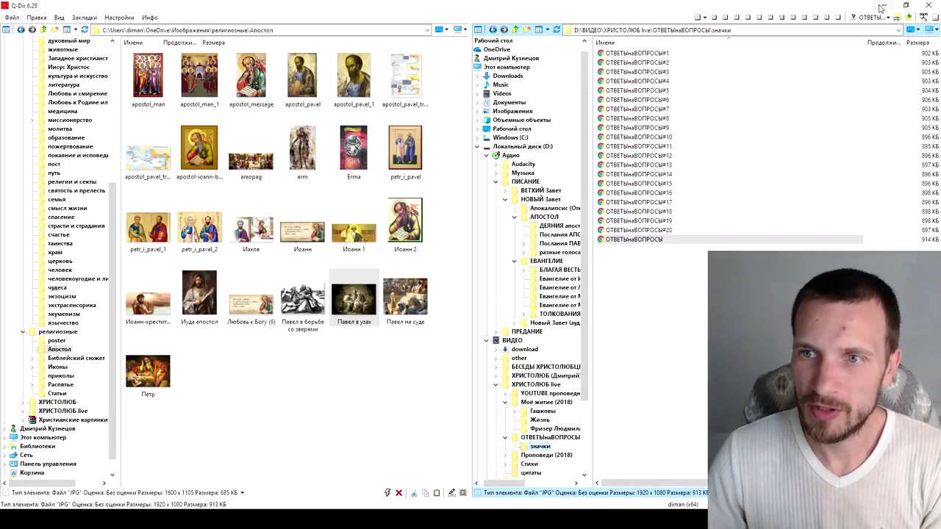
# Open the 111 project from the desktop in Camtasia and bring up the OBS window beside it
pyautogui.click(881, 7)
pyautogui.click(881, 7)
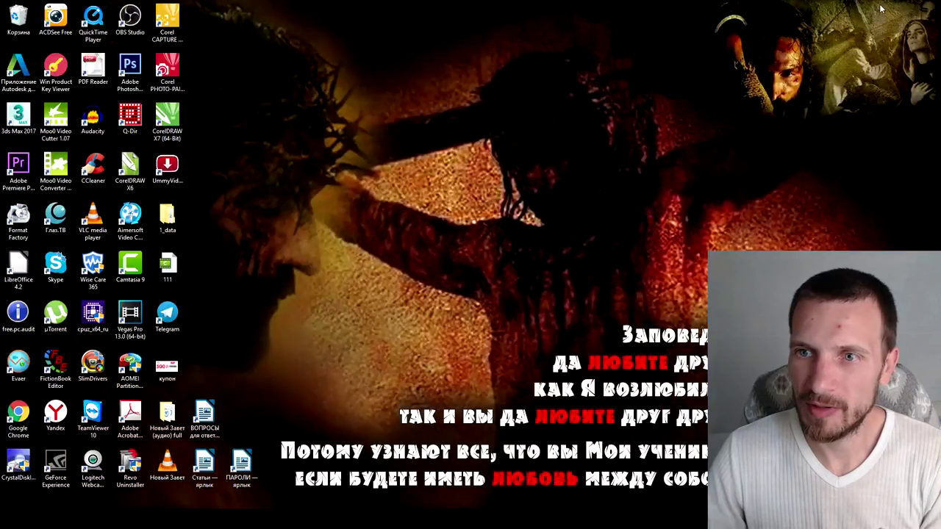
pyautogui.click(167, 268)
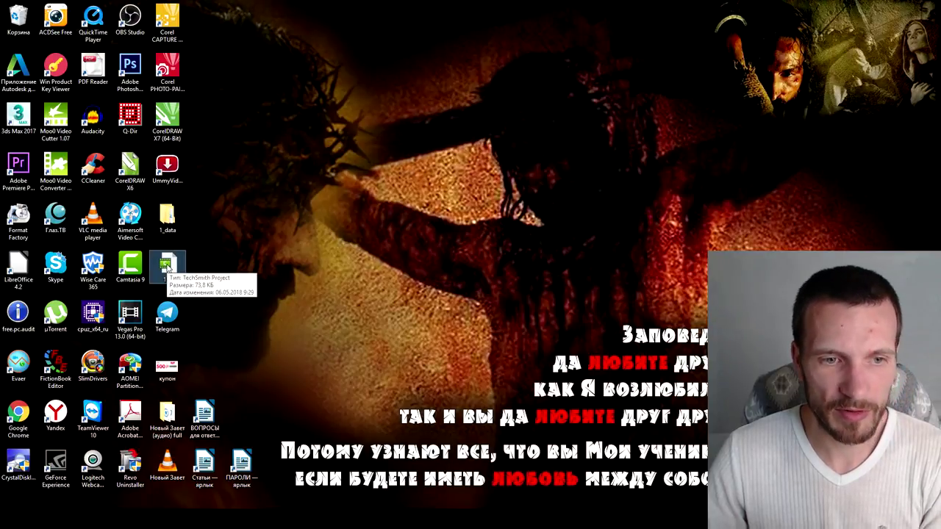
pyautogui.doubleClick(168, 269)
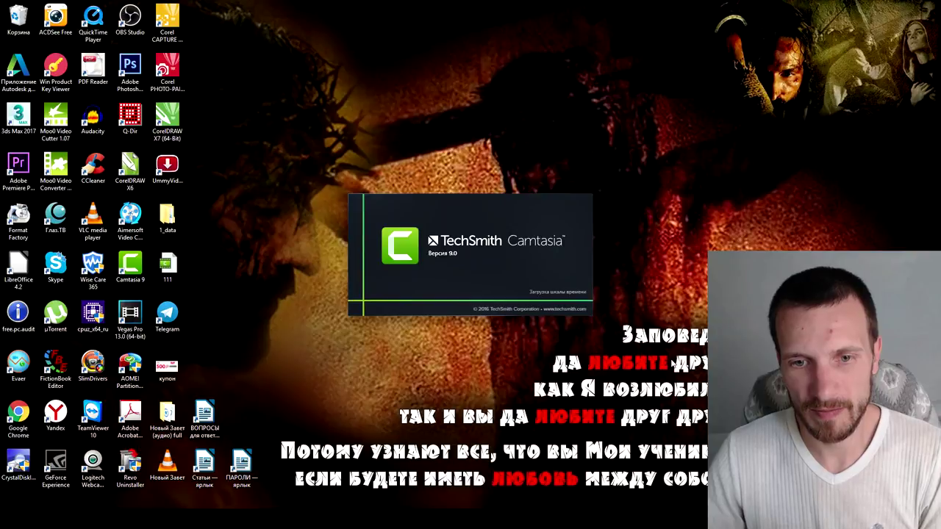
pyautogui.click(621, 474)
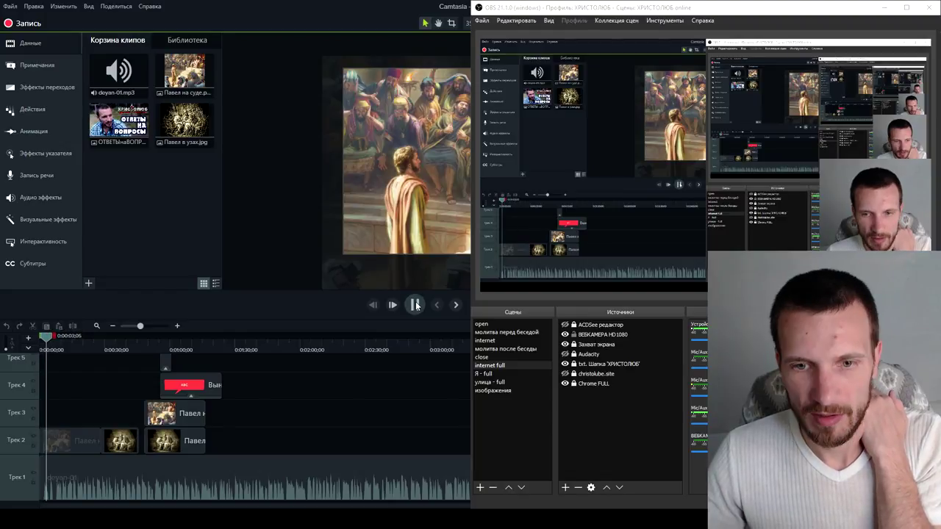
# Add the Затенение transition between the two Track 2 pictures near 0:00:28 and stretch it to about 4 seconds
pyautogui.click(416, 306)
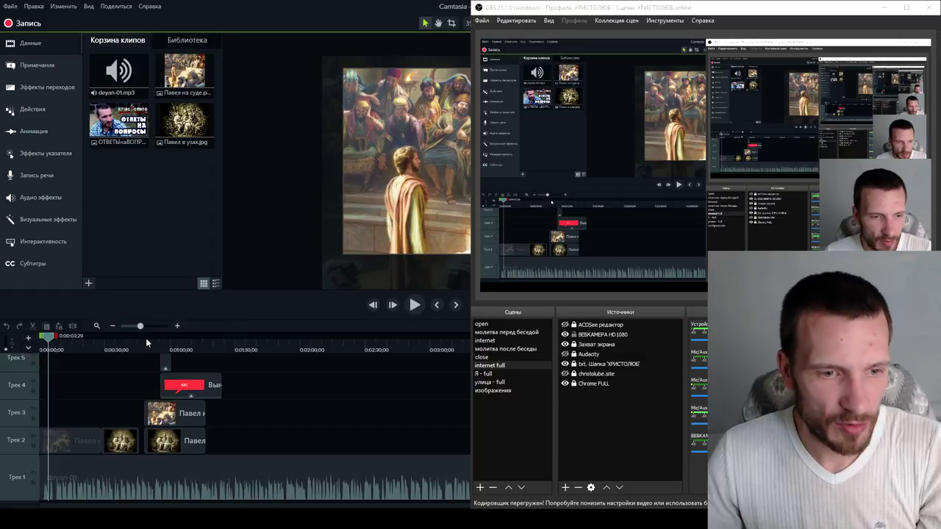
pyautogui.click(96, 338)
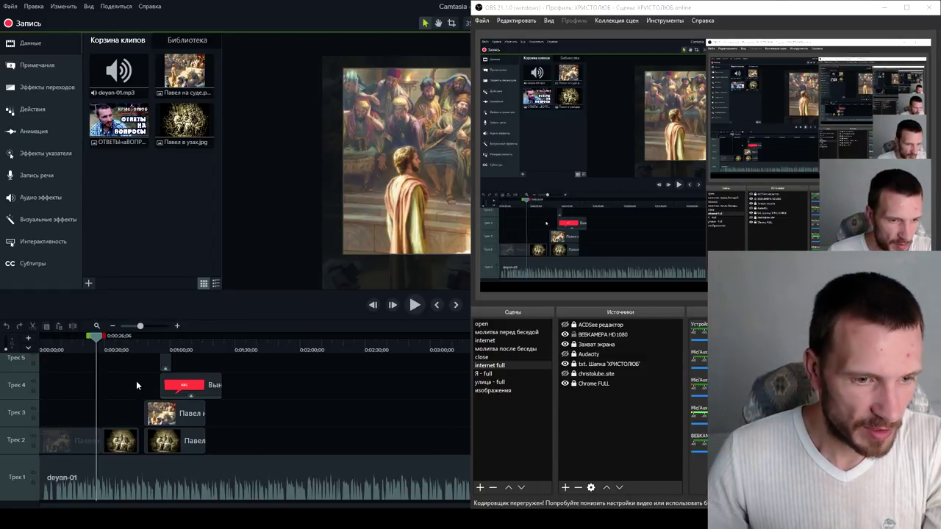
pyautogui.scroll(5, 136, 380)
pyautogui.moveTo(98, 344); pyautogui.dragTo(181, 337)
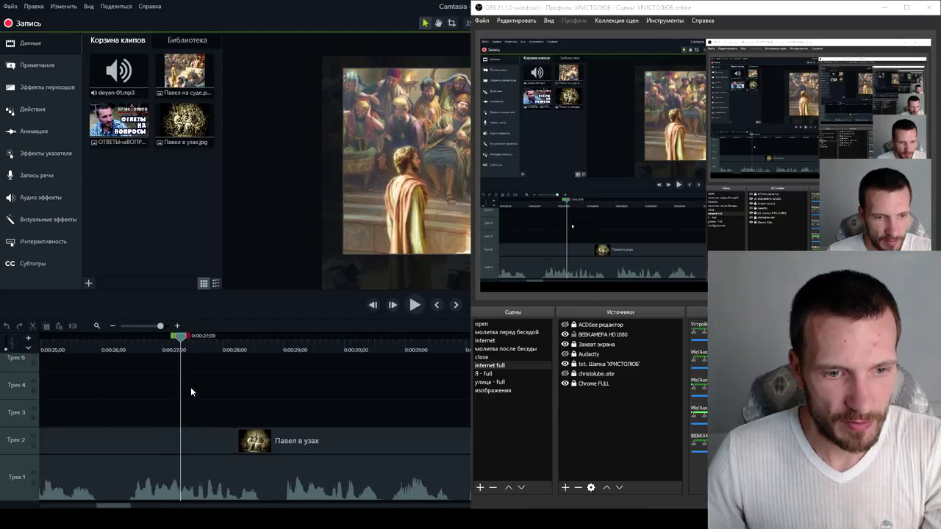
pyautogui.click(41, 88)
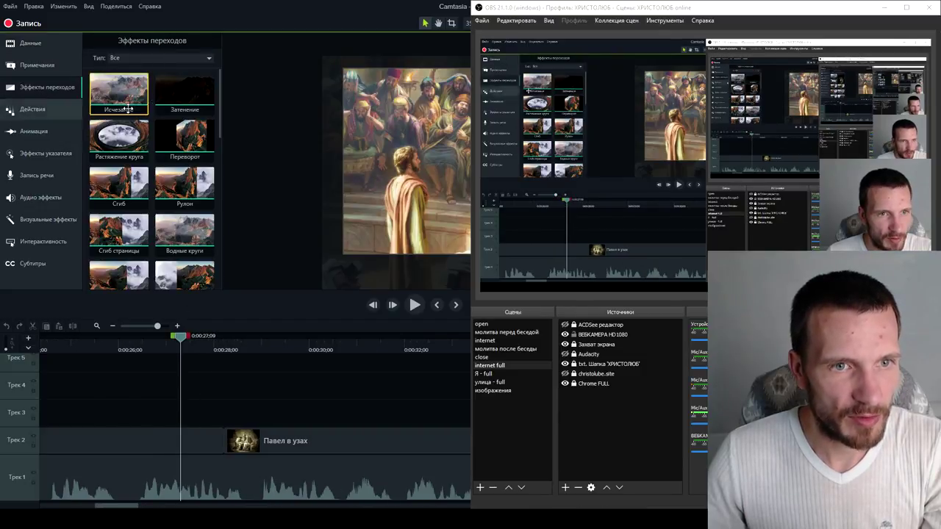
pyautogui.moveTo(185, 94); pyautogui.dragTo(230, 446)
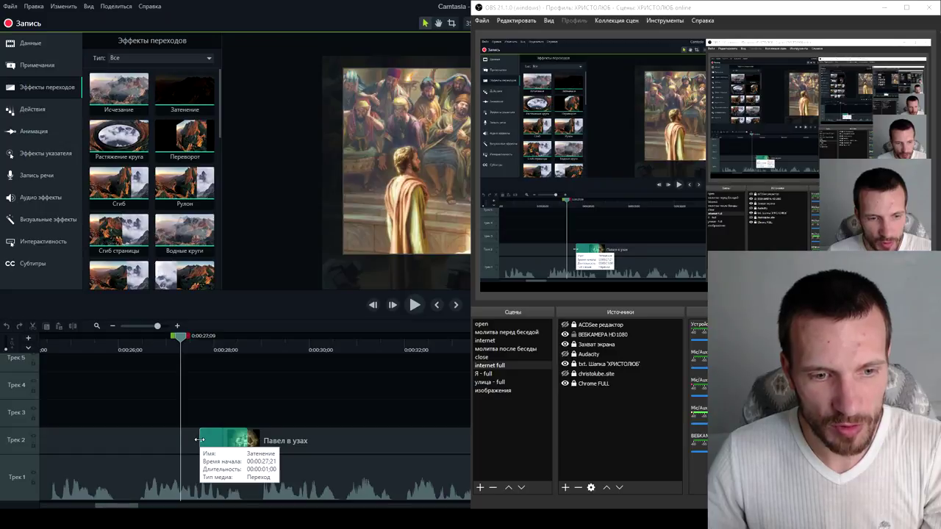
pyautogui.moveTo(202, 440); pyautogui.dragTo(130, 440)
# Play the lengthened Затенение transition from 0:00:23;24 with Camtasia in front, and replay it once more
pyautogui.click(122, 351)
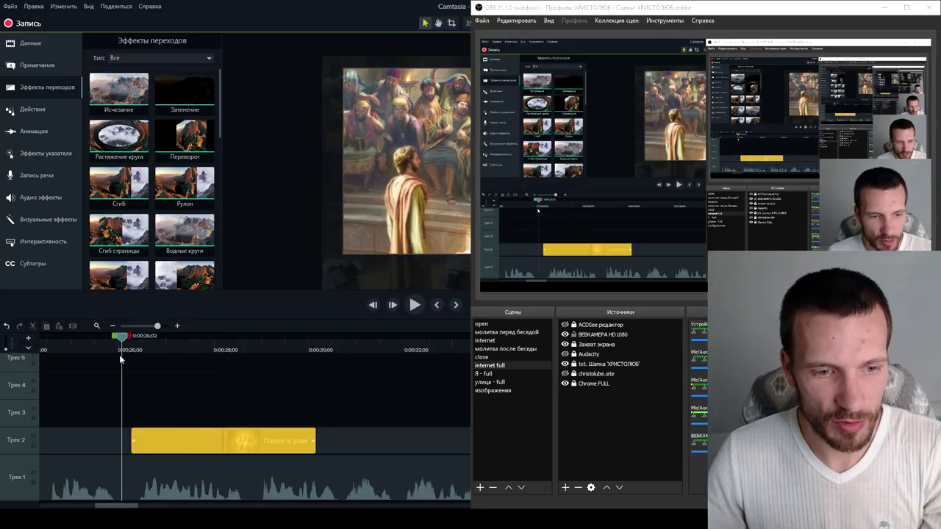
pyautogui.keyDown('ctrl'); pyautogui.scroll(-1, 221, 388); pyautogui.keyUp('ctrl')
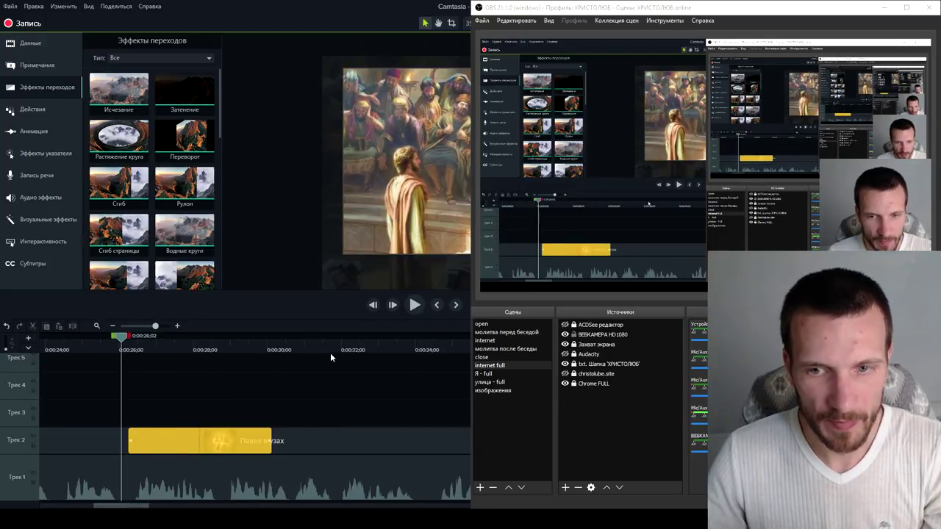
pyautogui.keyDown('ctrl'); pyautogui.scroll(-2, 345, 368); pyautogui.keyUp('ctrl')
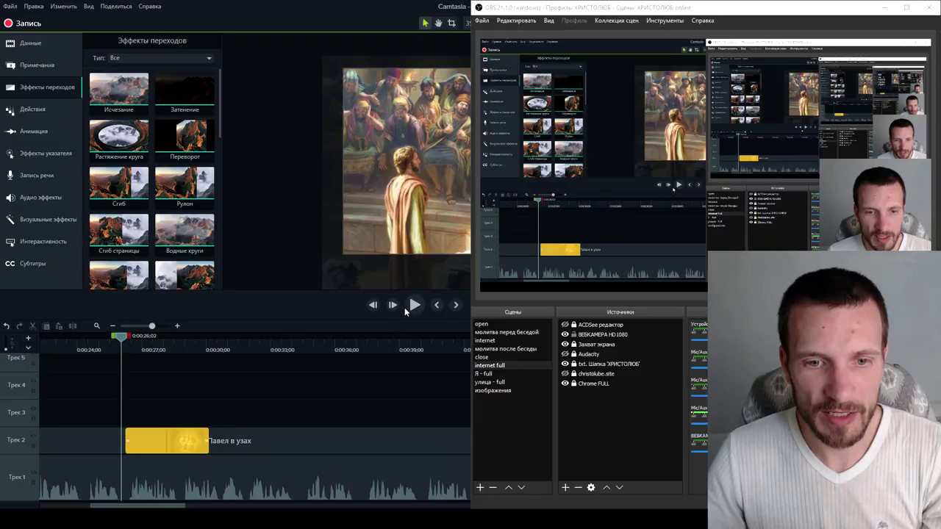
pyautogui.moveTo(119, 339); pyautogui.dragTo(71, 351)
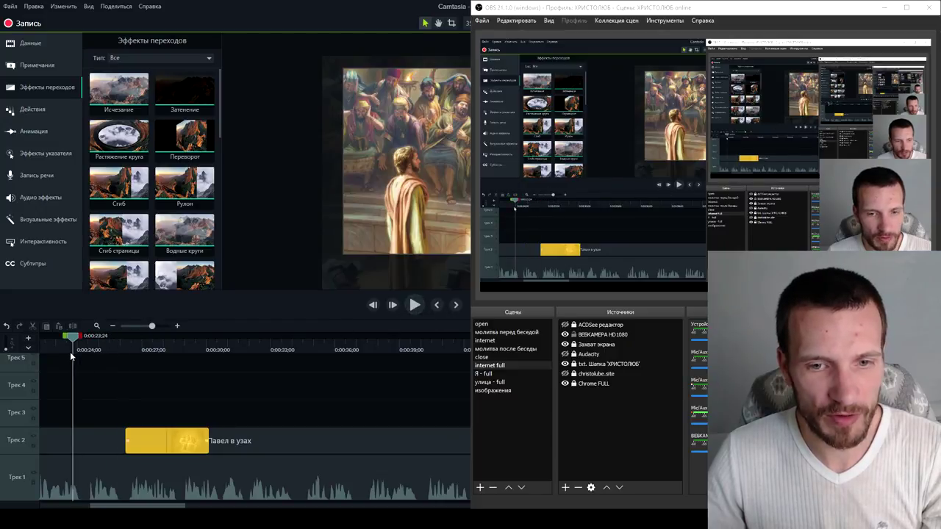
pyautogui.click(415, 305)
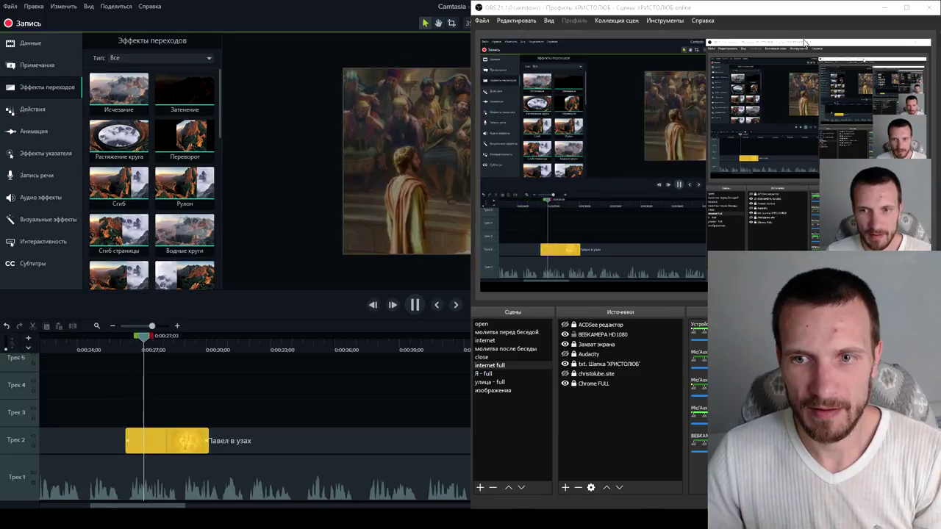
pyautogui.click(450, 274)
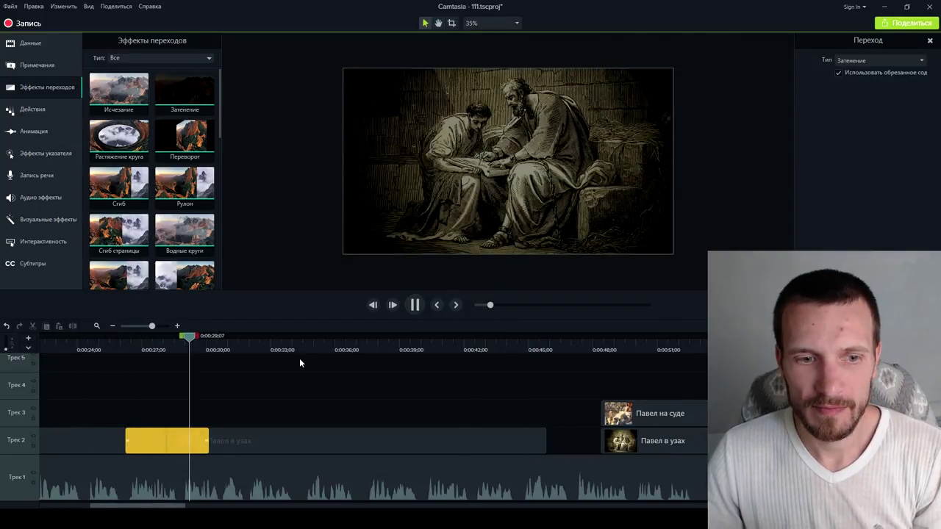
pyautogui.click(415, 305)
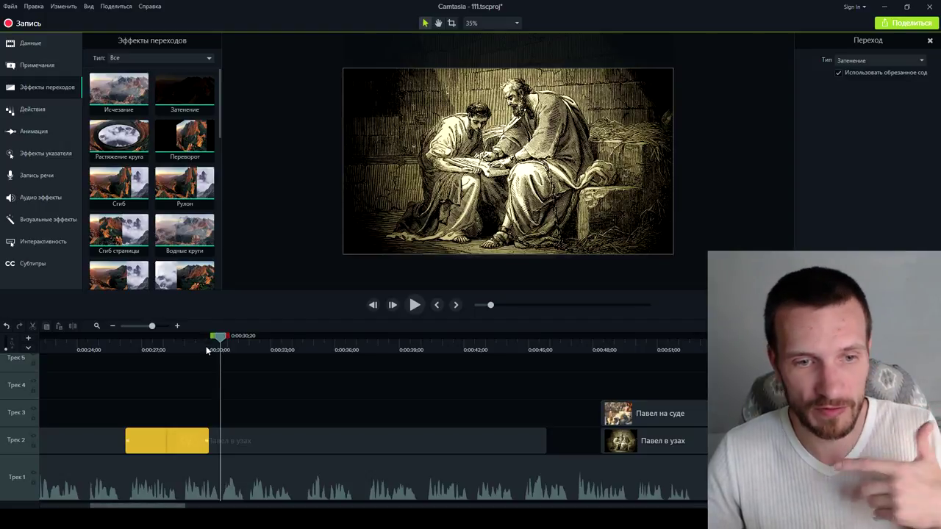
pyautogui.moveTo(206, 346); pyautogui.dragTo(110, 359)
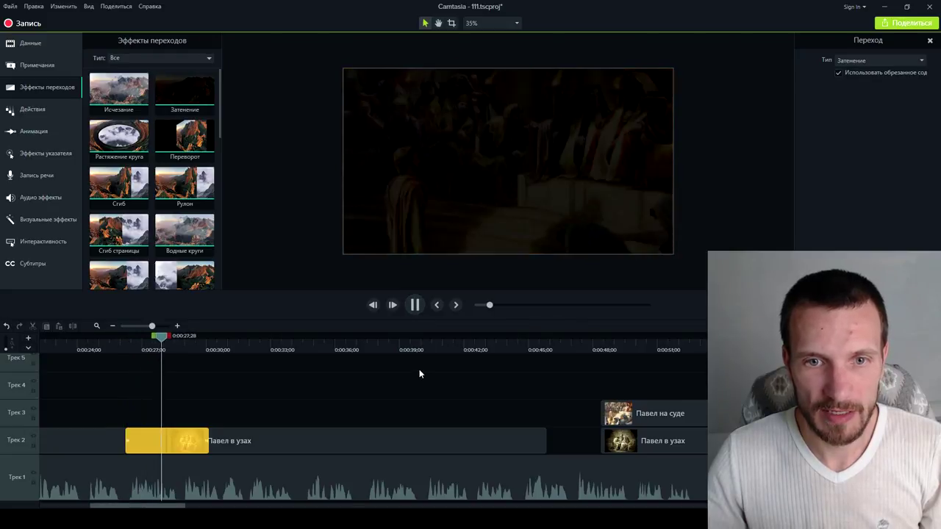
pyautogui.click(415, 305)
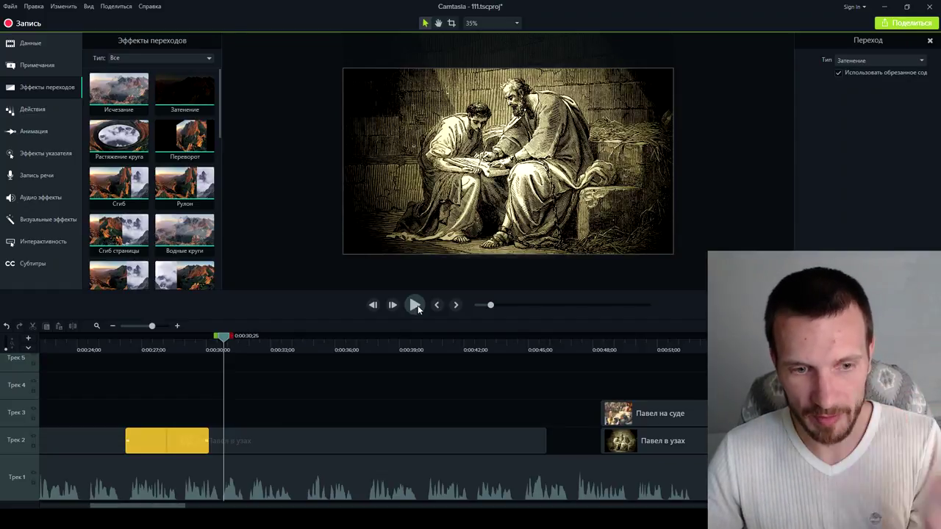
# Replace the Затенение transition between the two Track 2 pictures with the Пикселизация transition
pyautogui.scroll(-5, 163, 192)
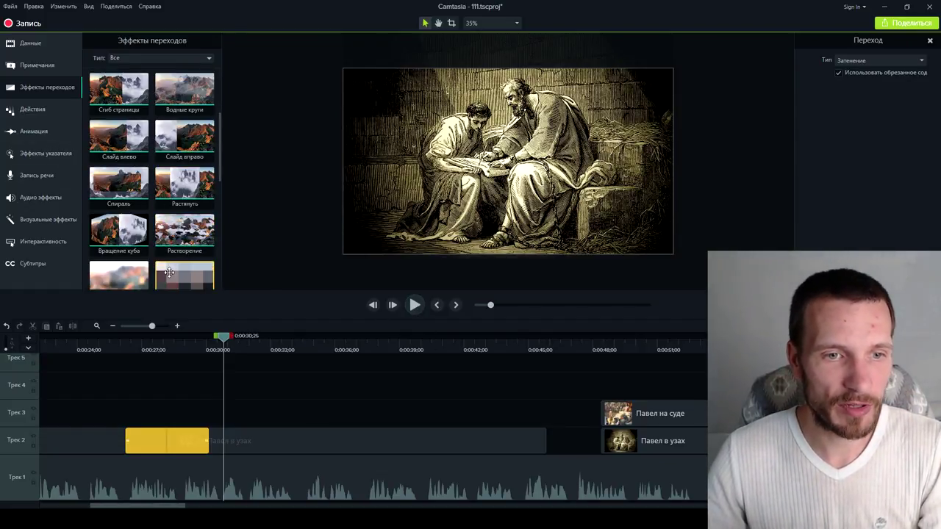
pyautogui.scroll(-1, 163, 193)
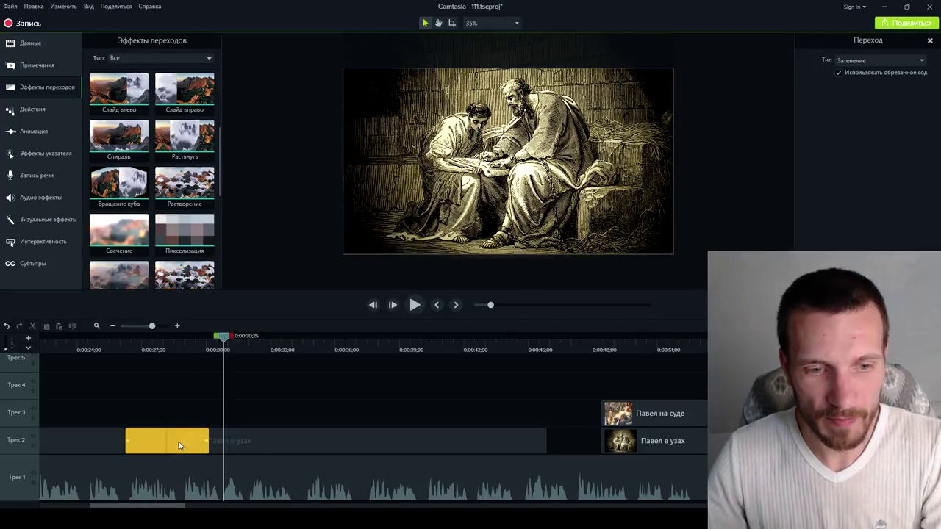
pyautogui.click(265, 438)
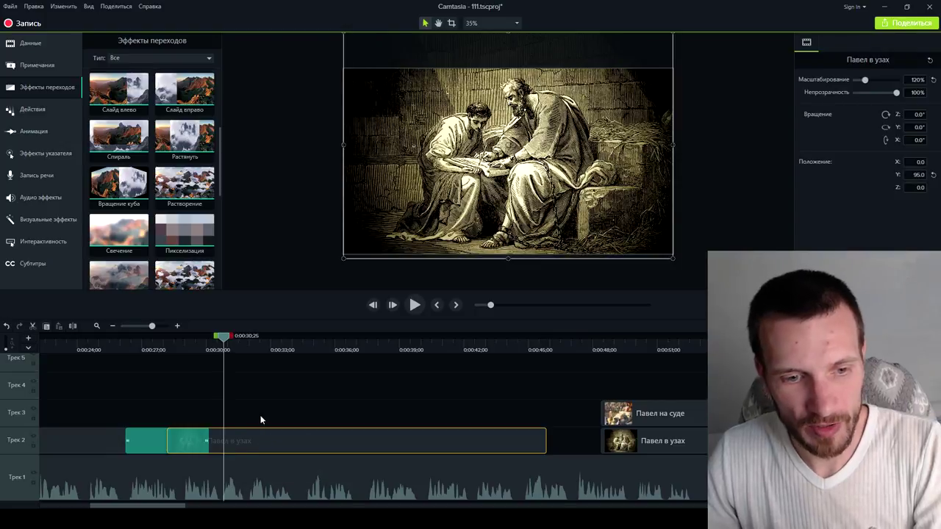
pyautogui.click(188, 438)
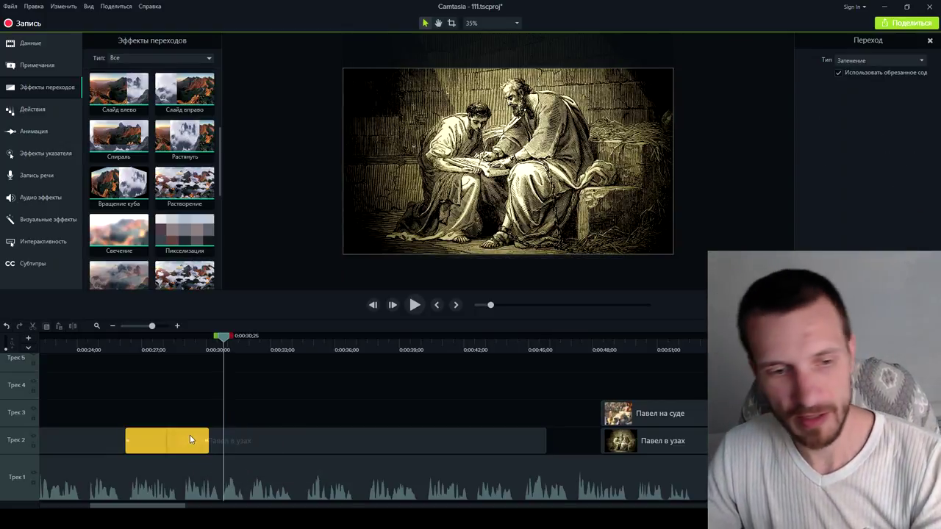
pyautogui.press('Delete')
pyautogui.moveTo(178, 248); pyautogui.dragTo(165, 438)
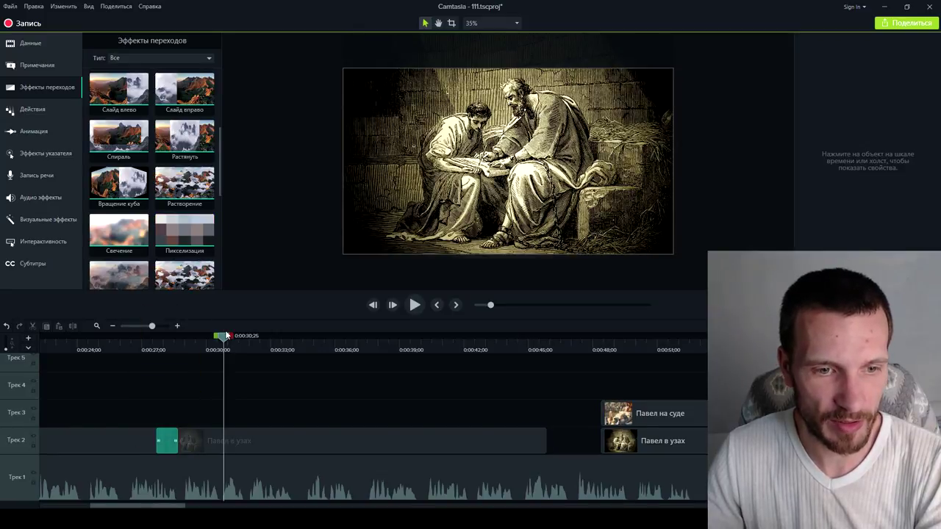
# Play the Пикселизация transition from about 0:00:27, and replay it from 0:00:26;17
pyautogui.click(157, 360)
pyautogui.click(414, 306)
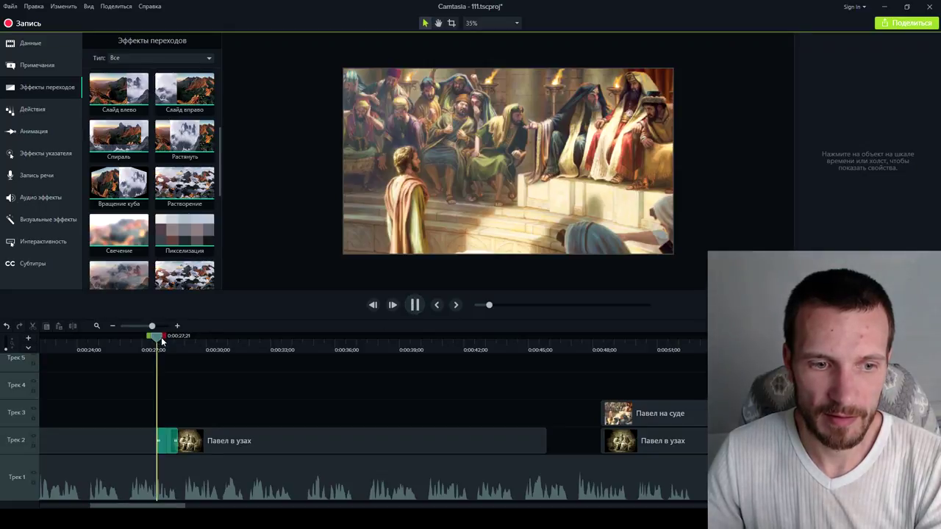
pyautogui.moveTo(163, 342); pyautogui.dragTo(131, 338)
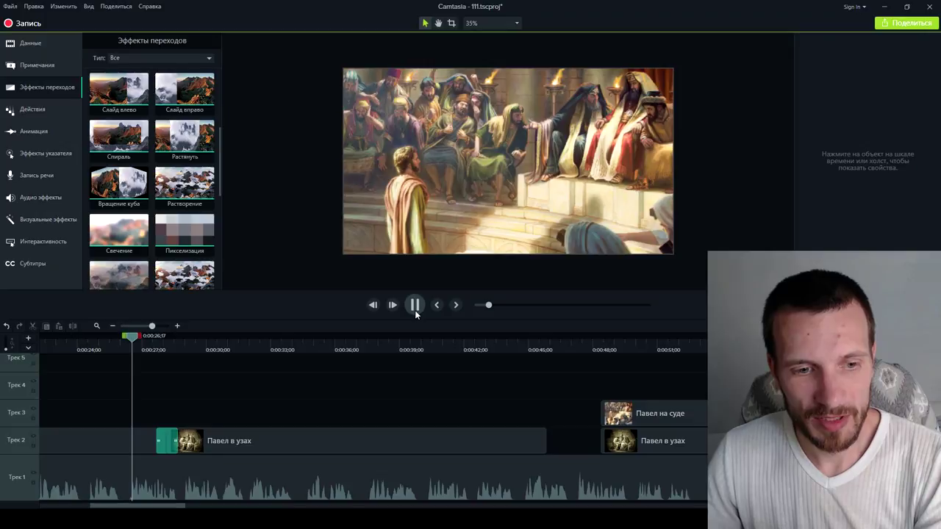
pyautogui.moveTo(597, 528)
pyautogui.moveTo(670, 528)
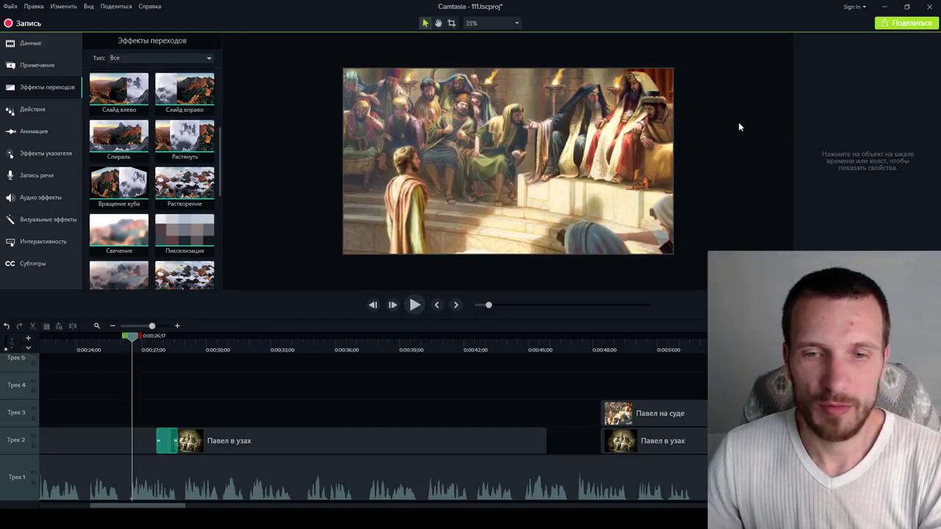
# Cancel closing the program and try to start a new project without saving the changes to 111
pyautogui.click(930, 8)
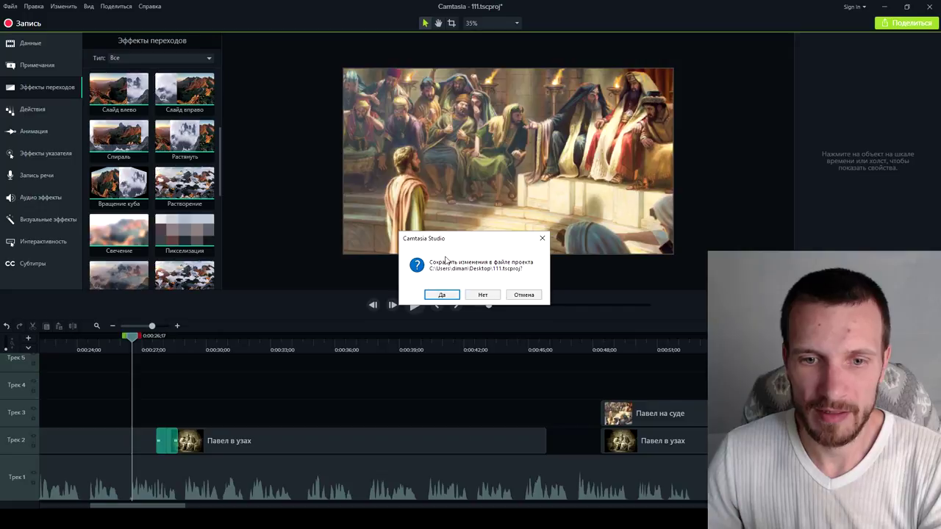
pyautogui.click(522, 294)
pyautogui.click(10, 7)
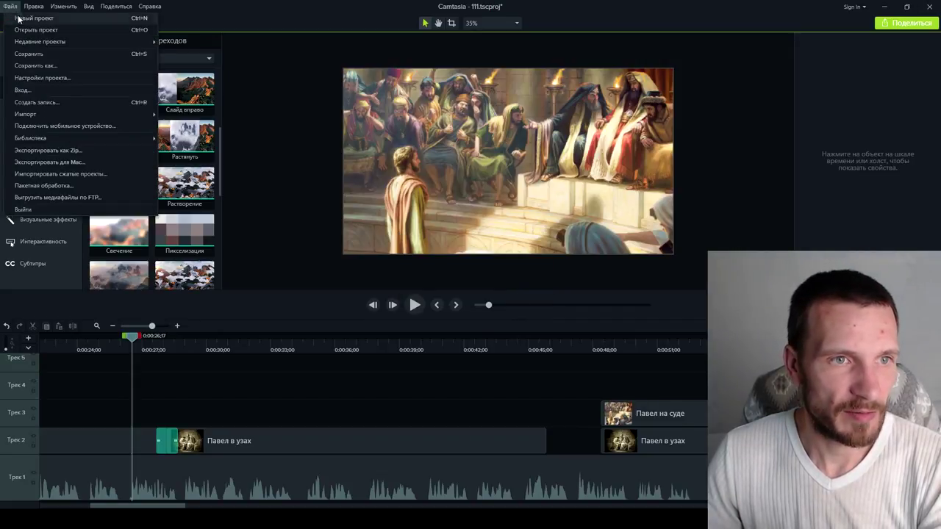
pyautogui.click(19, 21)
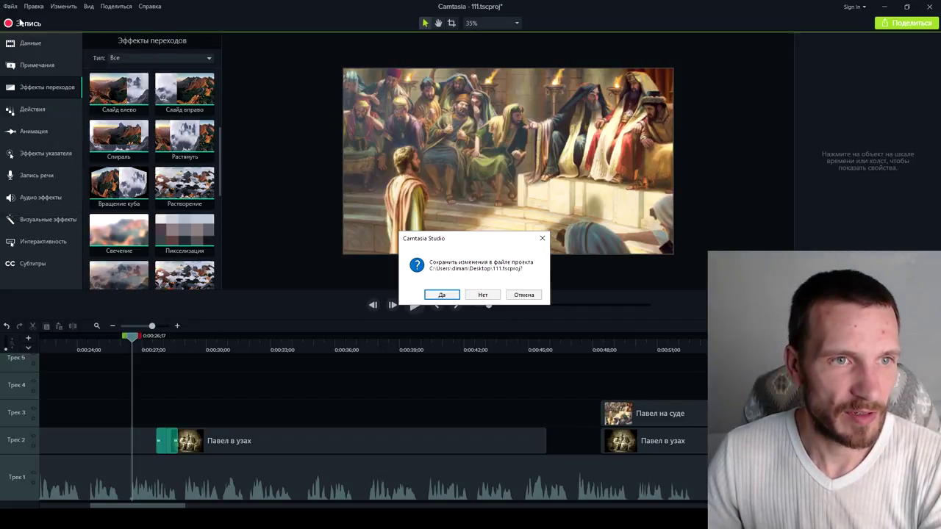
pyautogui.click(479, 294)
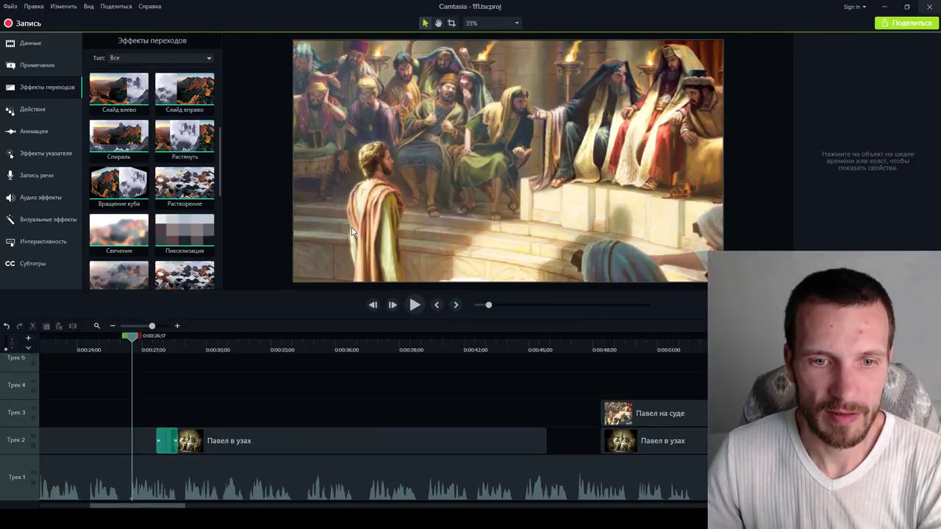
# Switch to Task Manager (Диспетчер задач) and end the Camtasia 9 task
pyautogui.hotkey('alt', 'Tab')
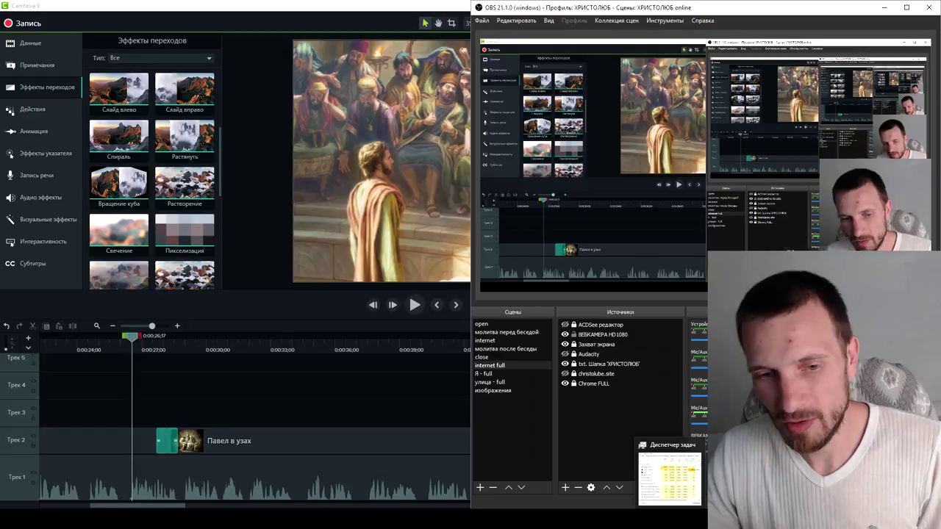
pyautogui.click(668, 526)
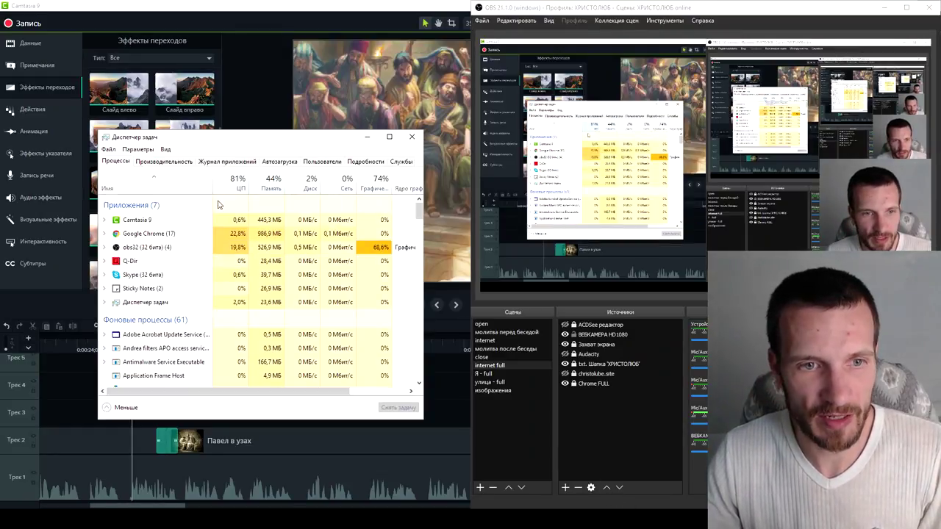
pyautogui.click(149, 220)
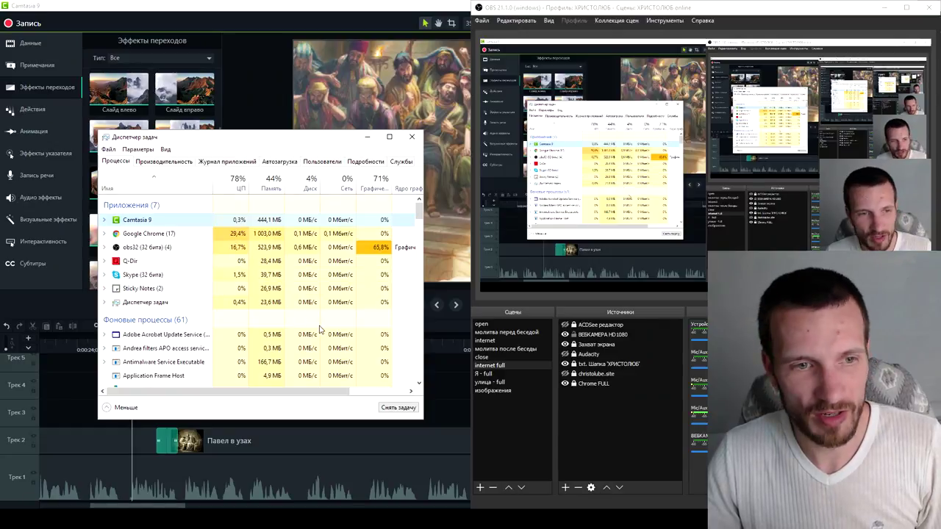
pyautogui.click(398, 408)
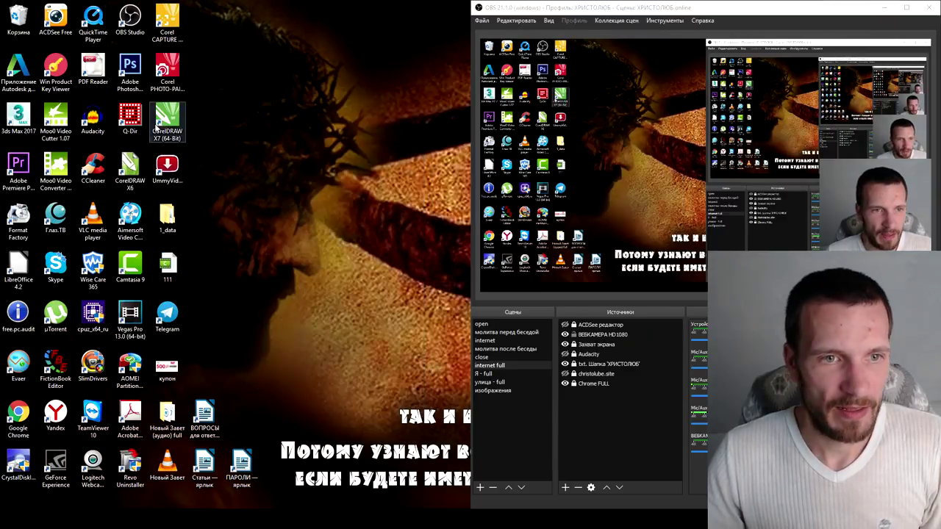
# Relaunch Camtasia 9 from the desktop, minimize OBS and open the recent project 111.tscproj
pyautogui.doubleClick(133, 269)
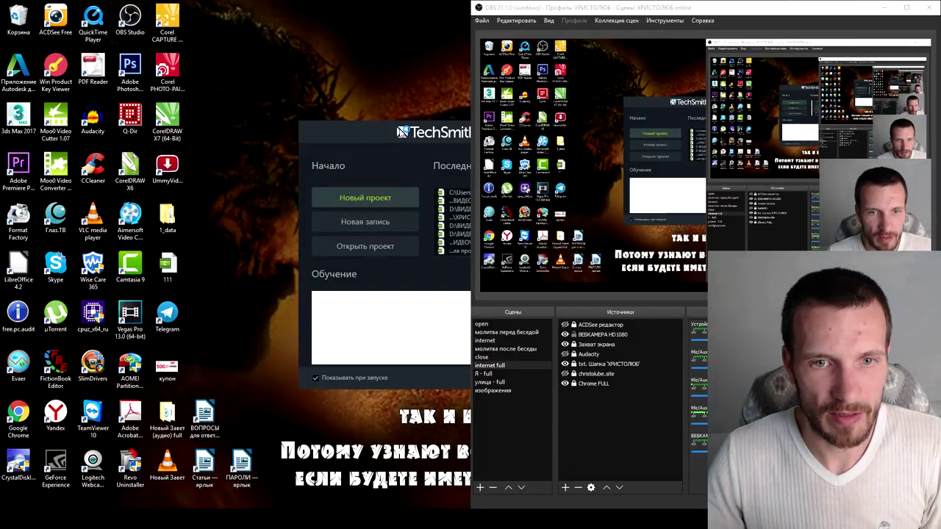
pyautogui.click(883, 7)
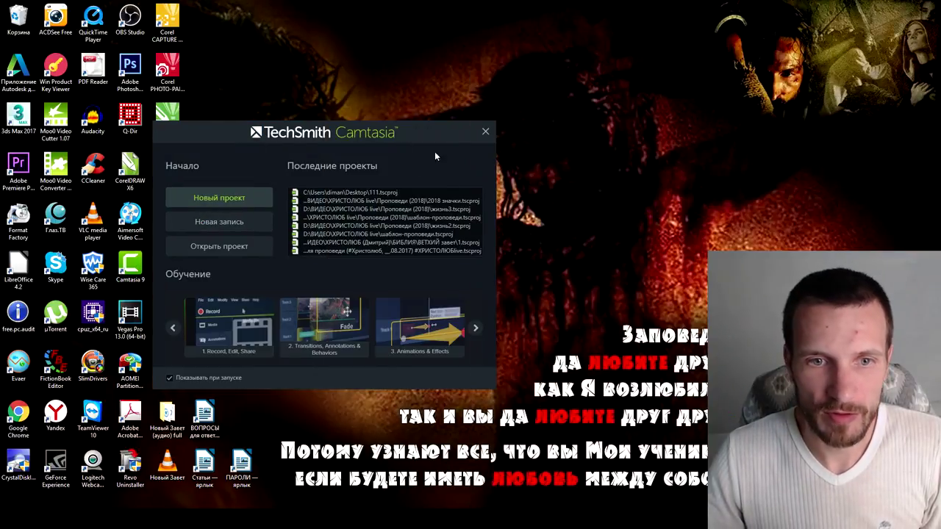
pyautogui.click(330, 193)
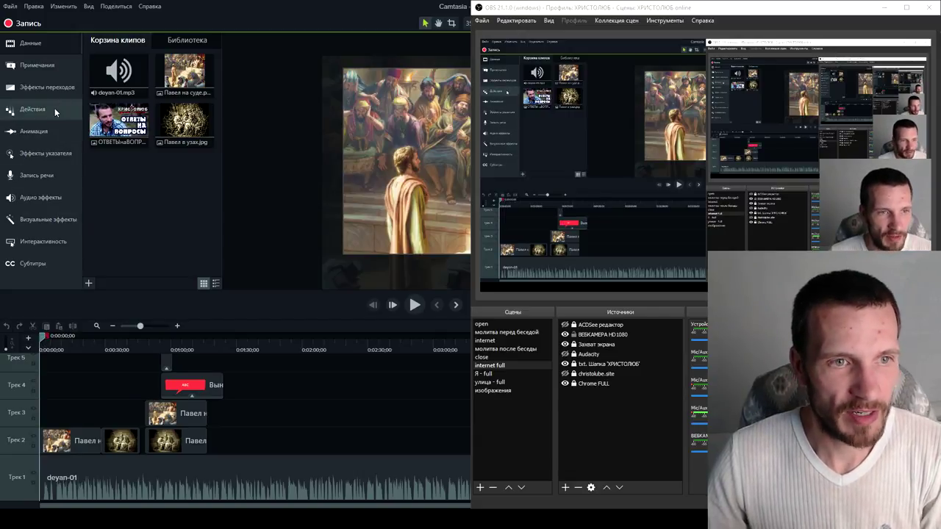
# View the animation and cursor effect options, and select Микрофон (HD Pro Webcam C920) as the voice narration source
pyautogui.click(56, 130)
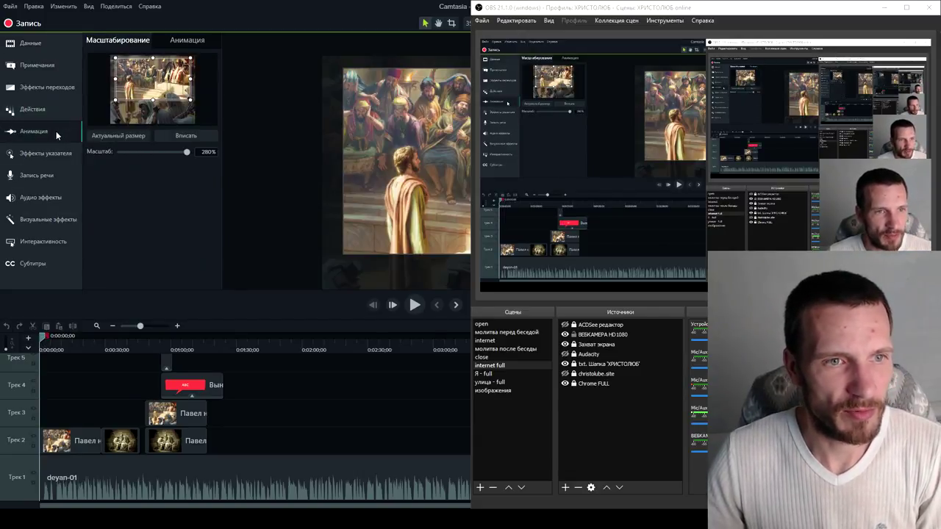
pyautogui.click(58, 157)
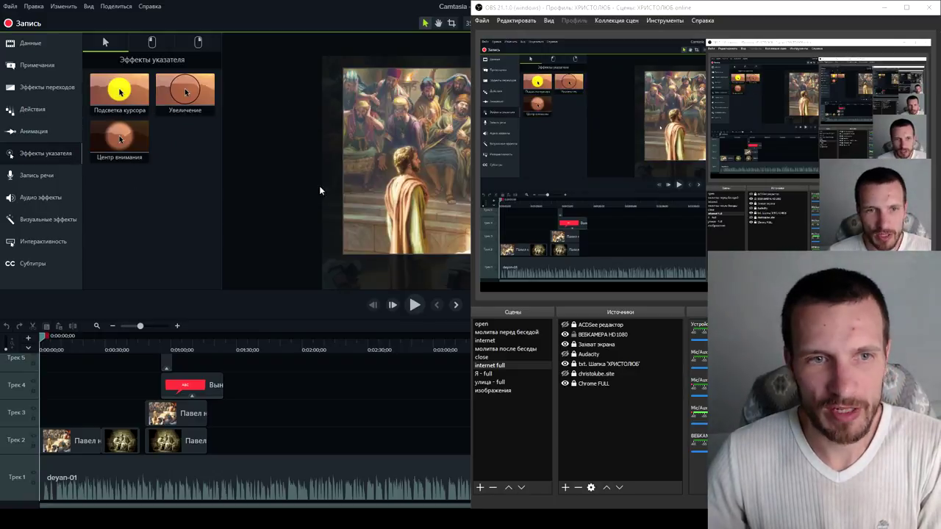
pyautogui.click(36, 175)
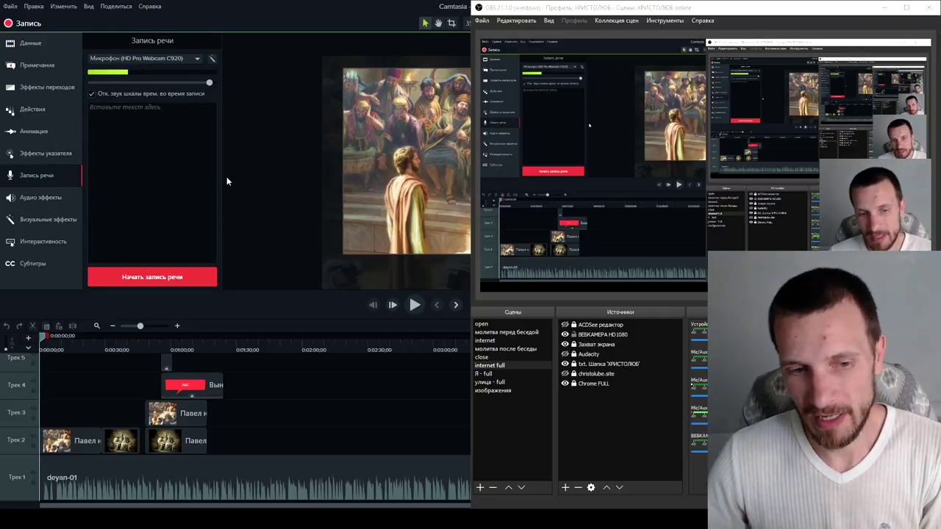
pyautogui.click(197, 59)
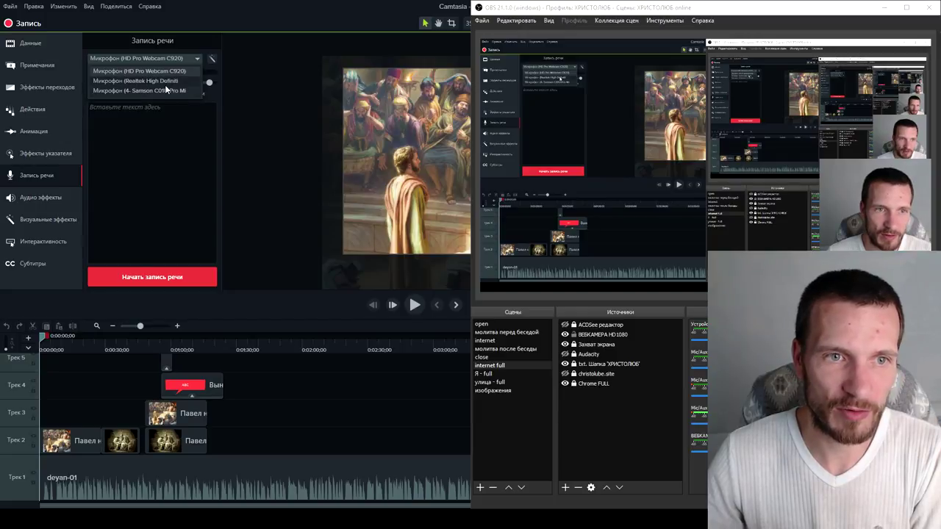
pyautogui.click(180, 67)
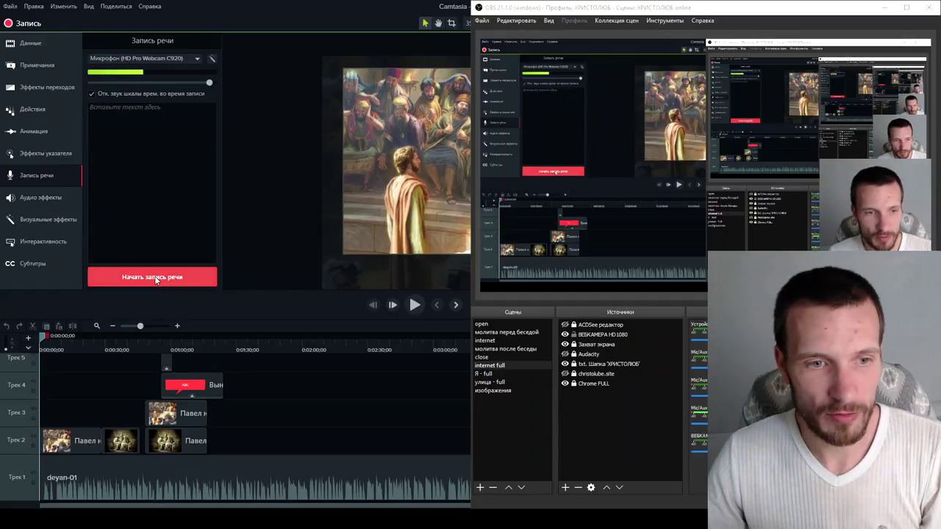
# Record about 12 seconds of voice narration from 0:01:42;24 and save it to the desktop as an m4a file
pyautogui.click(264, 337)
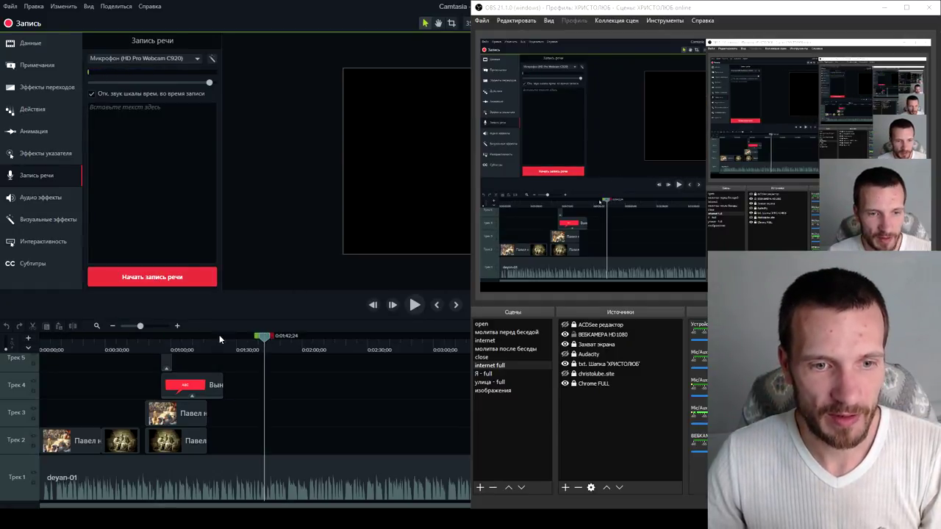
pyautogui.click(169, 278)
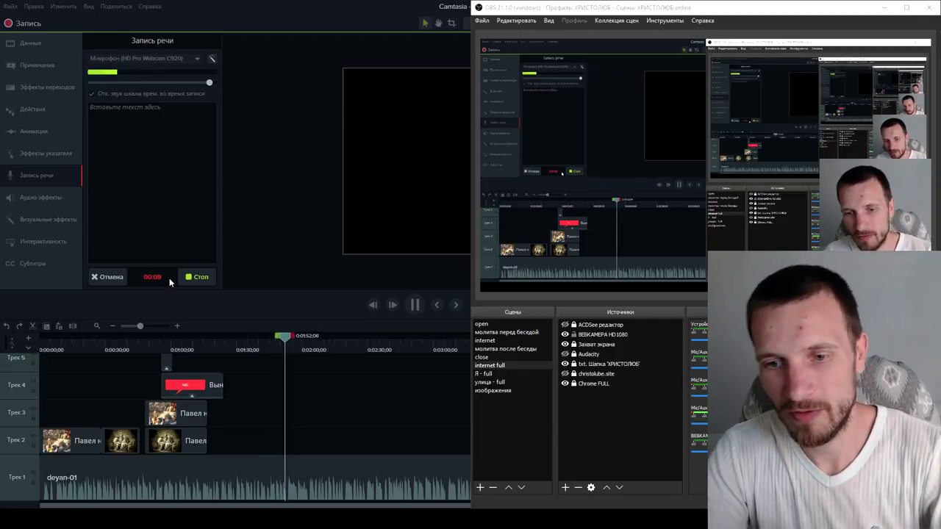
pyautogui.click(197, 278)
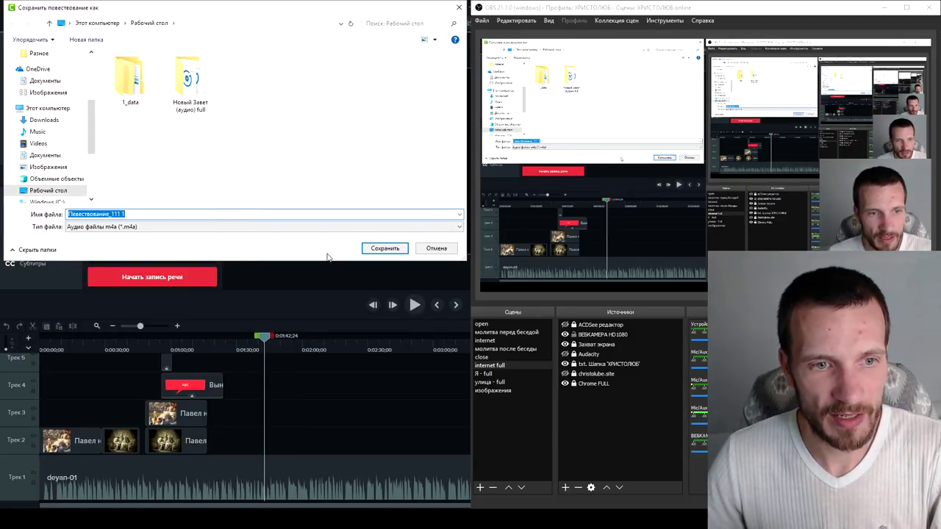
pyautogui.click(385, 249)
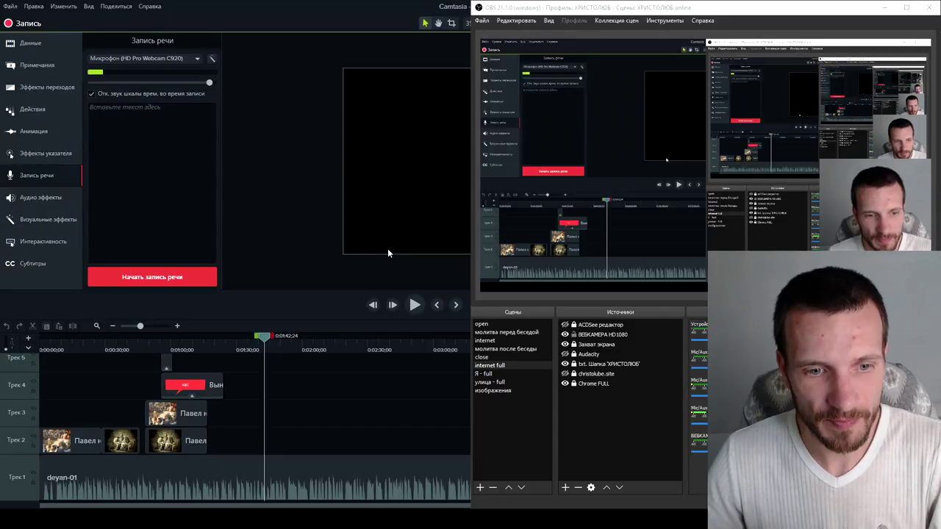
# Move the recorded narration clip to Track 2 at 0:01:42;24, disable Track 1 and play the narration
pyautogui.moveTo(277, 370); pyautogui.dragTo(278, 446)
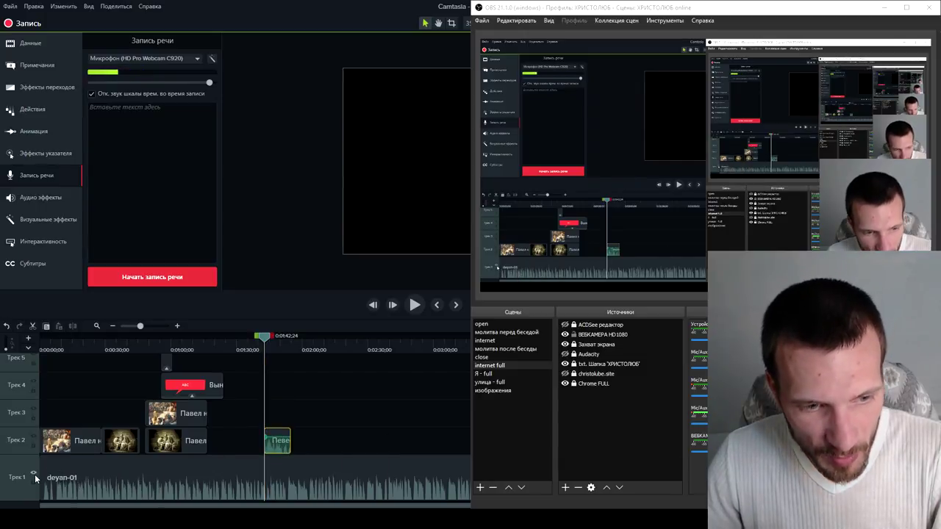
pyautogui.click(33, 473)
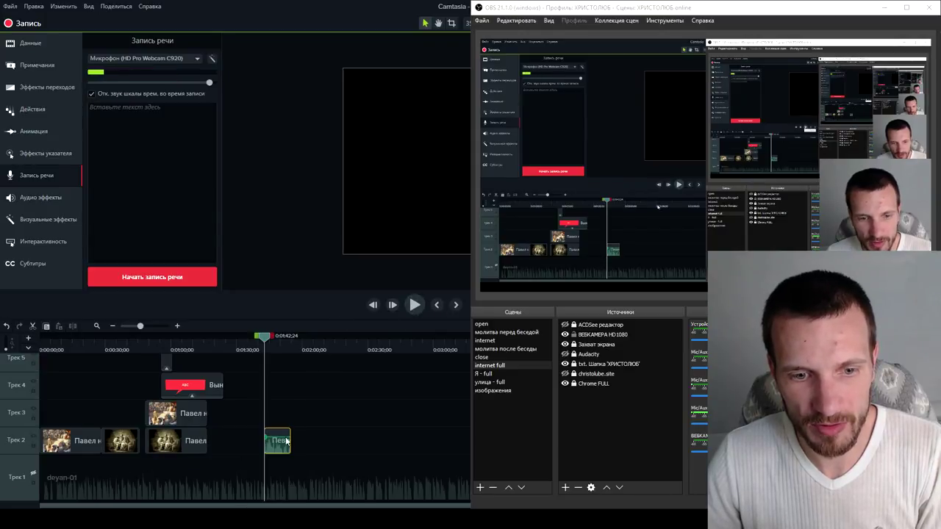
pyautogui.click(416, 310)
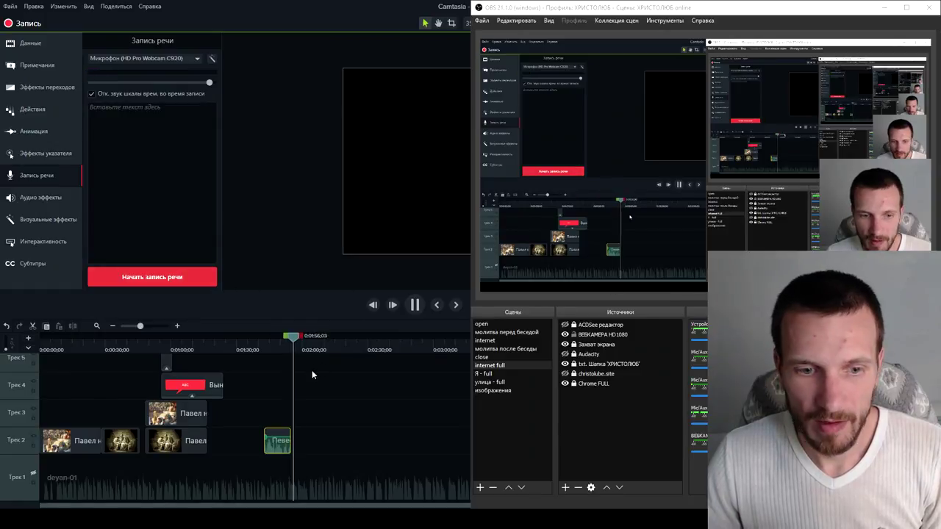
# Stop playback and increase the height of track 2 to enlarge the narration clip's waveform
pyautogui.click(411, 305)
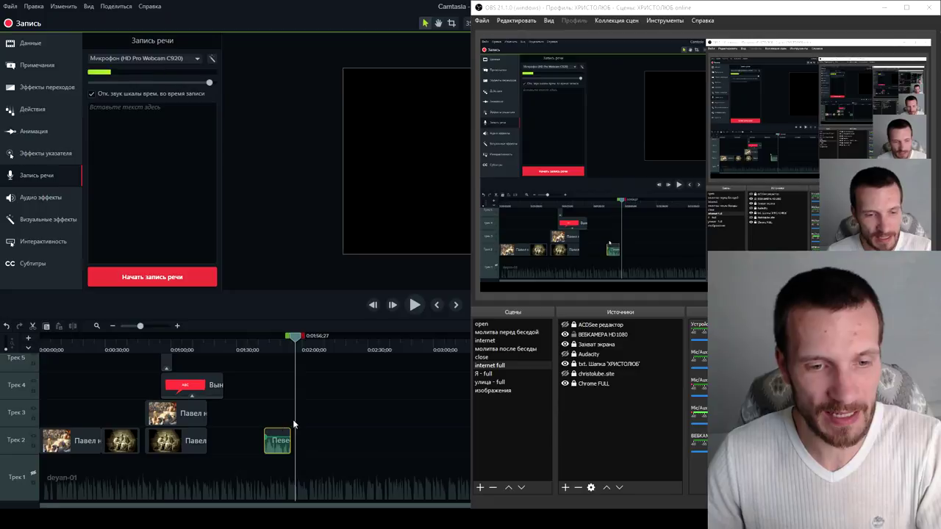
pyautogui.scroll(3, 307, 411)
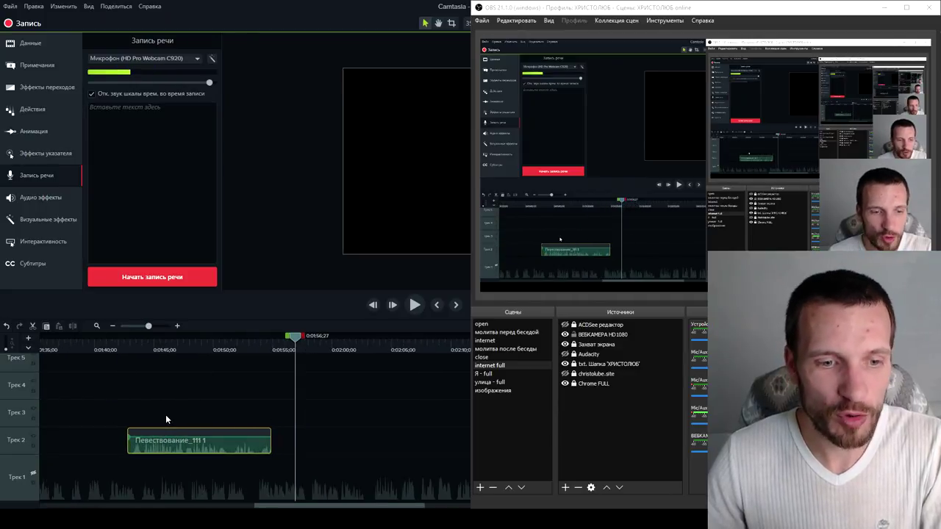
pyautogui.scroll(1, 169, 414)
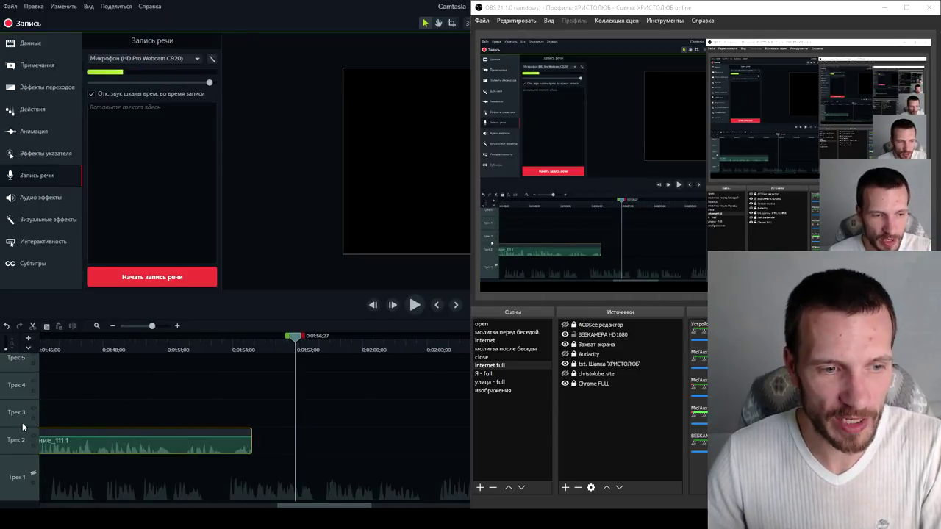
pyautogui.moveTo(19, 425); pyautogui.dragTo(19, 367)
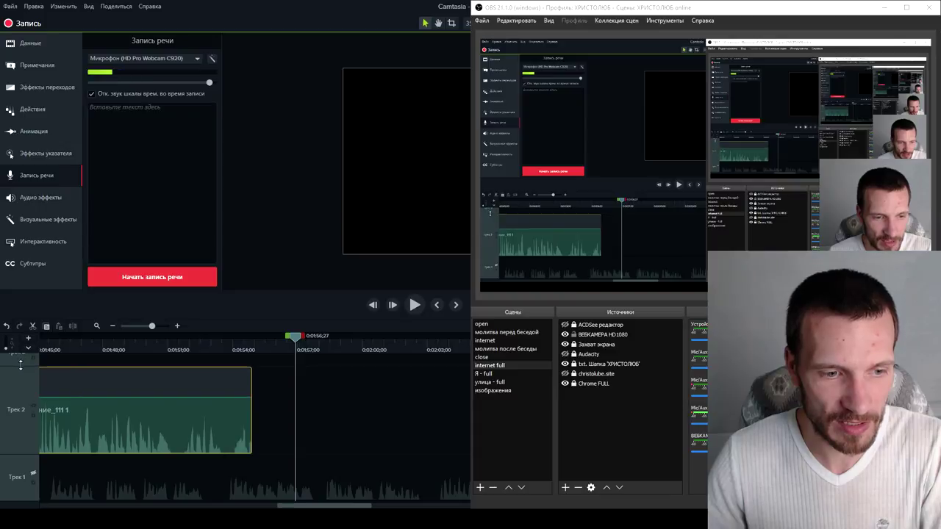
# Place the playhead inside the narration clip at 0:01:51;20 and examine its waveform in detail
pyautogui.moveTo(296, 338); pyautogui.dragTo(144, 355)
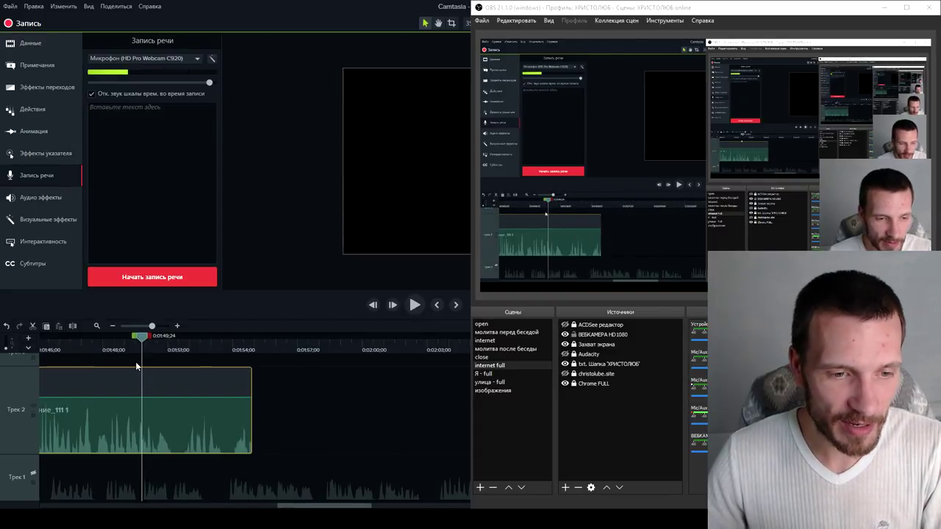
pyautogui.moveTo(148, 339); pyautogui.dragTo(184, 344)
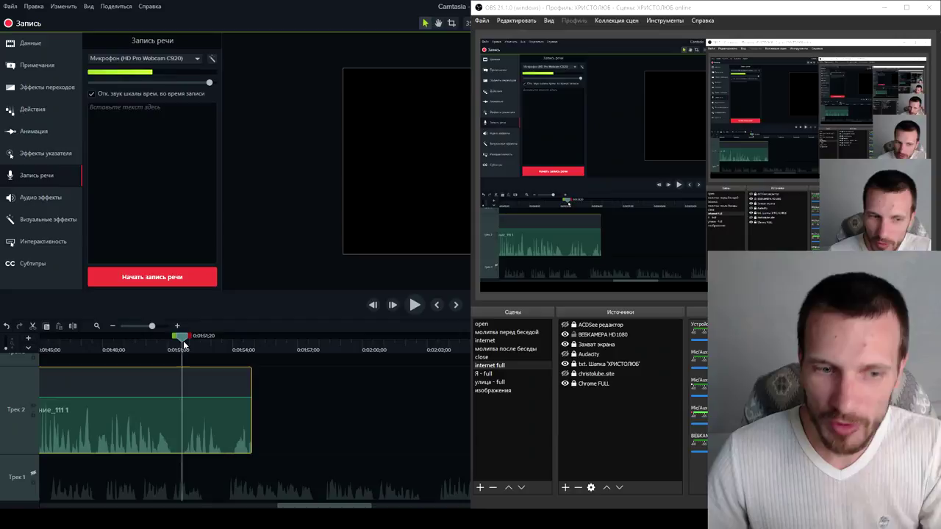
pyautogui.scroll(2, 176, 432)
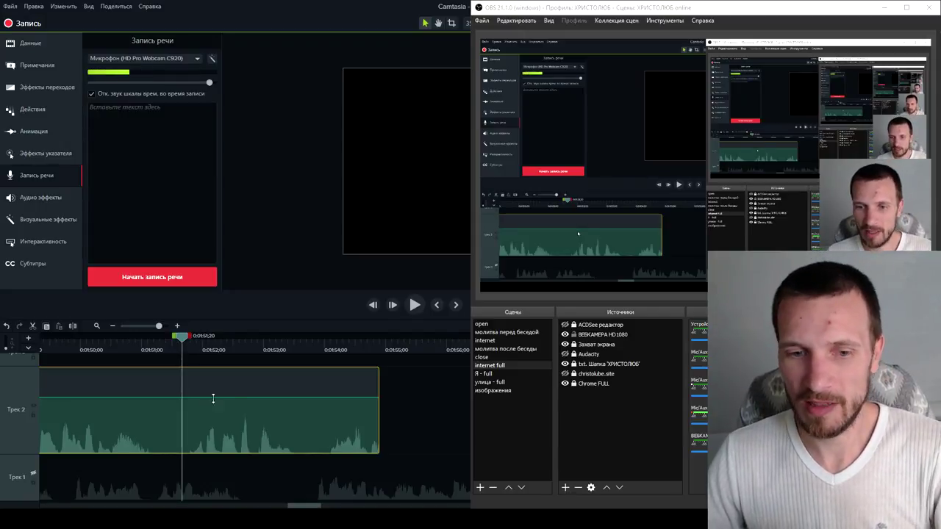
# Delete the recorded narration clip from track 2
pyautogui.scroll(-4, 236, 429)
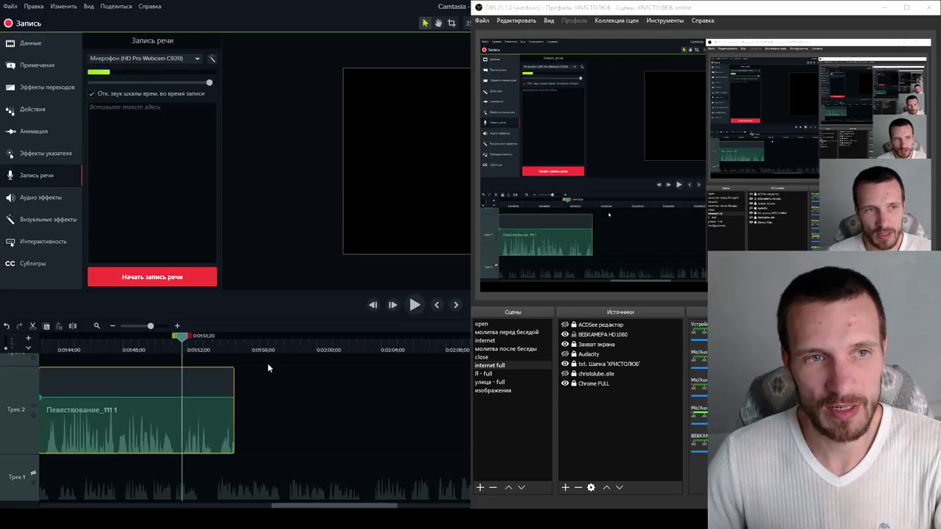
pyautogui.scroll(-3, 270, 419)
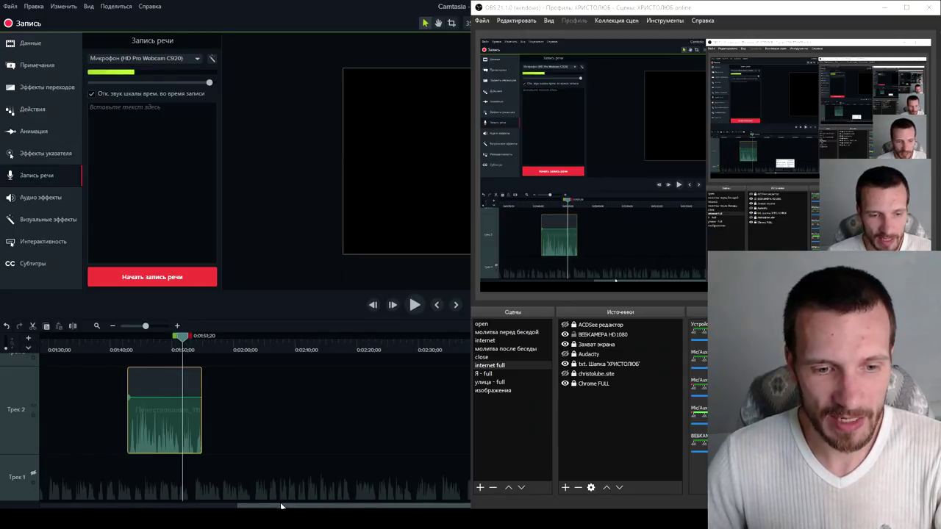
pyautogui.moveTo(248, 504); pyautogui.dragTo(176, 502)
pyautogui.hscroll(3, 212, 504)
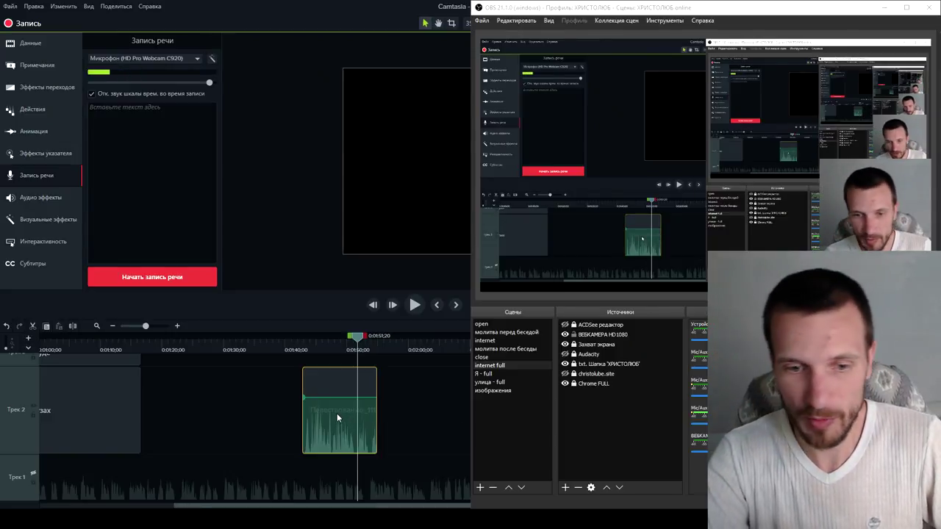
pyautogui.press('Delete')
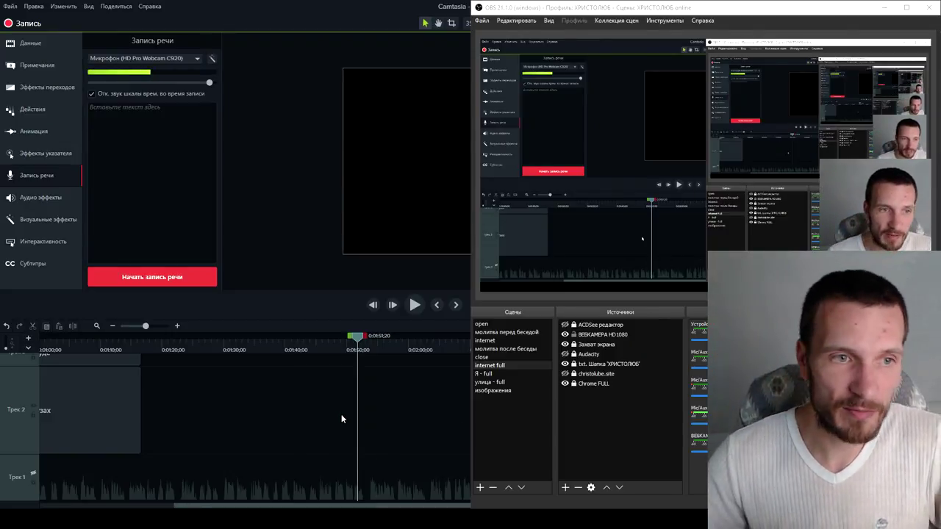
# Bring up the audio effects, minimize the OBS window and increase the height of track 1
pyautogui.click(48, 198)
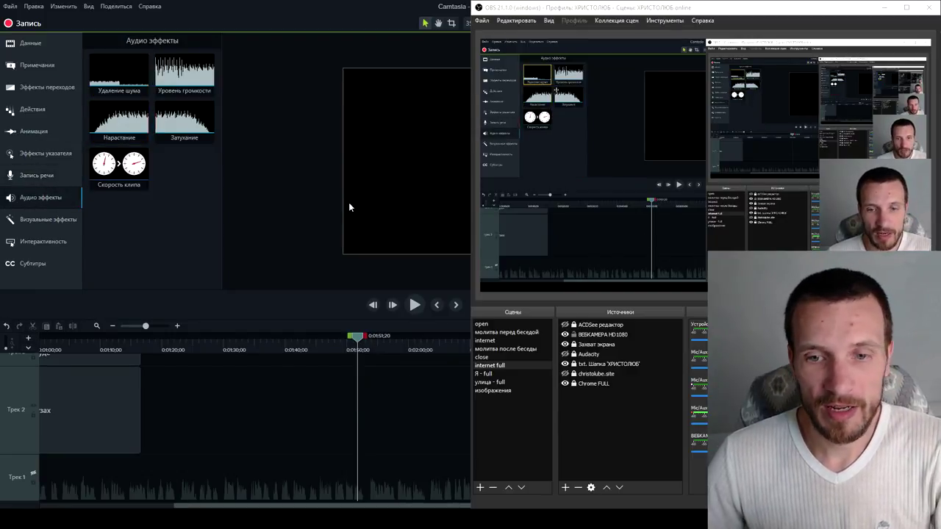
pyautogui.click(885, 9)
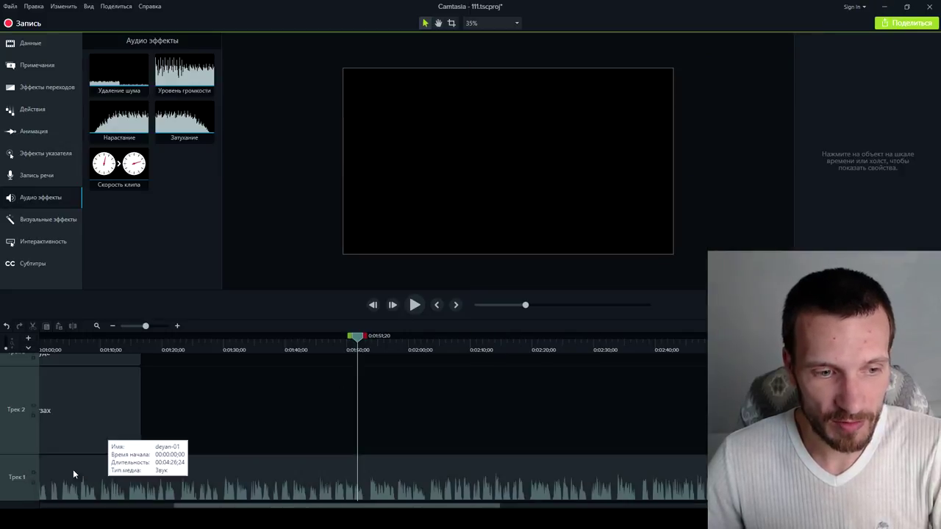
pyautogui.moveTo(25, 456); pyautogui.dragTo(28, 407)
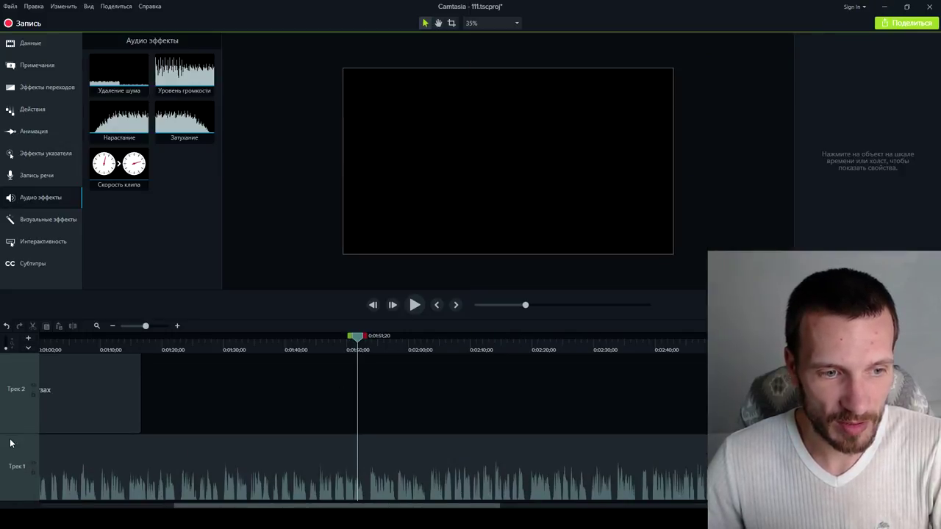
pyautogui.moveTo(14, 437); pyautogui.dragTo(31, 371)
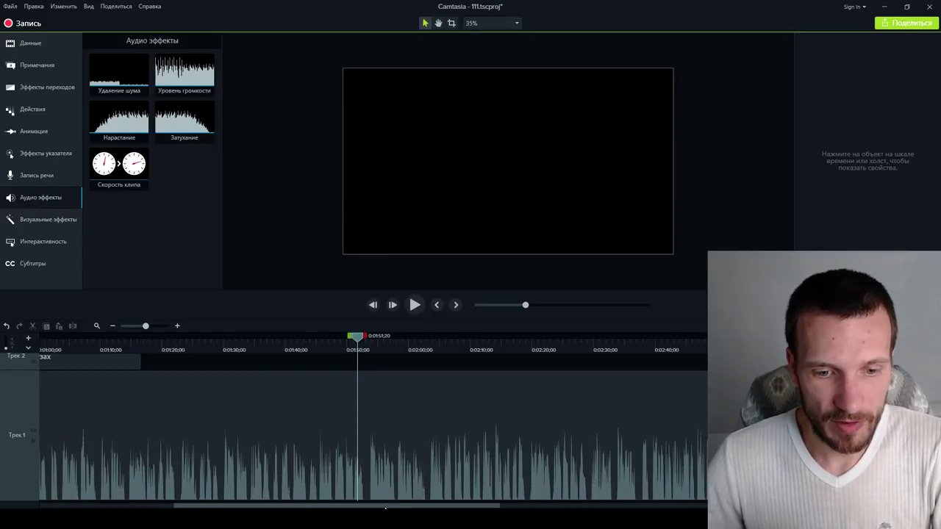
# Try to apply the noise removal effect (Удаление шума) to the deyan-01 clip on track 1
pyautogui.hscroll(-10, 397, 483)
pyautogui.scroll(-5, 166, 467)
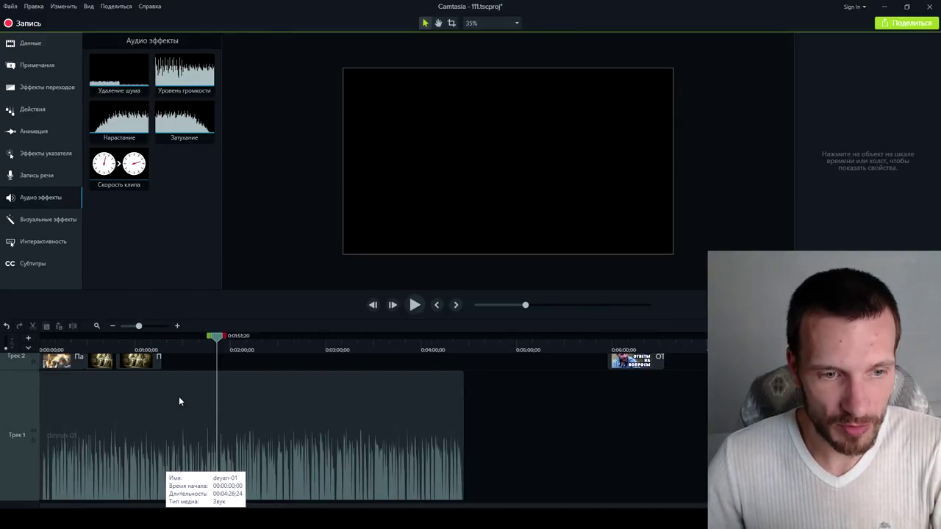
pyautogui.click(86, 385)
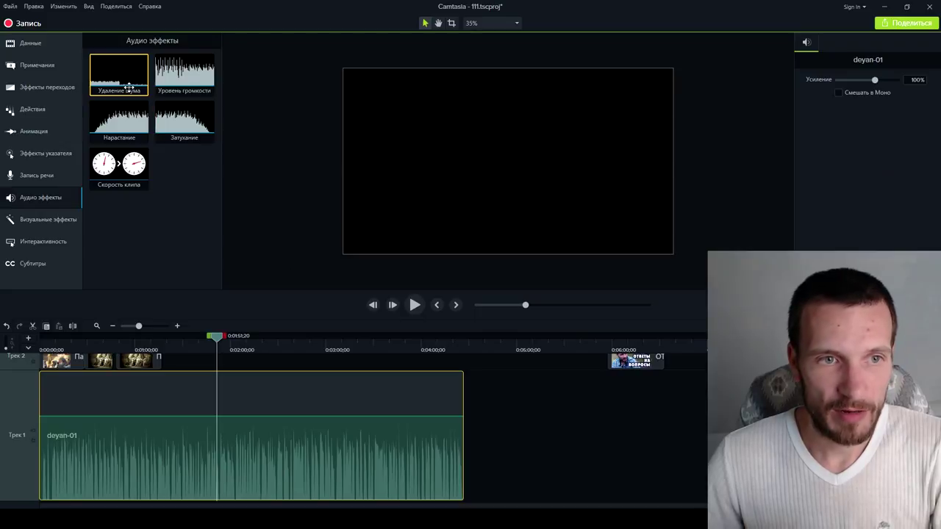
pyautogui.moveTo(120, 78); pyautogui.dragTo(222, 431)
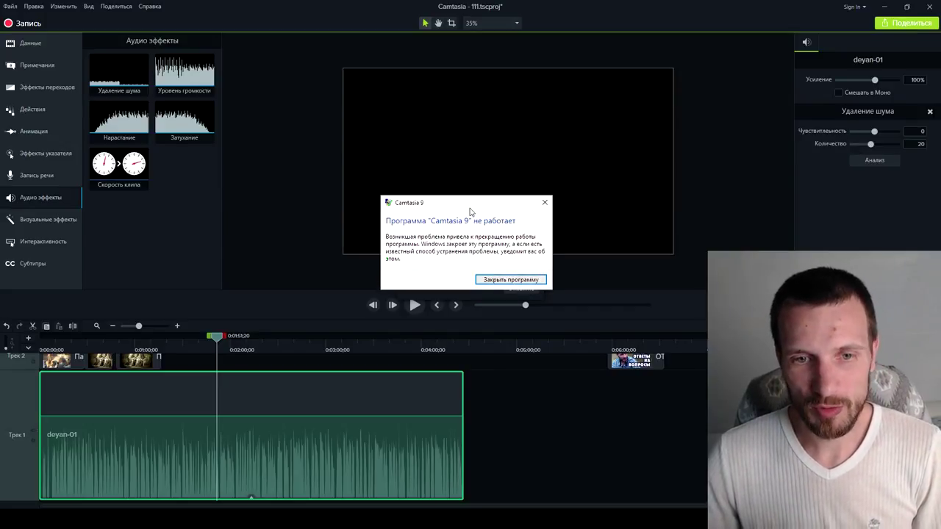
# Close the crashed program and reopen project 111 from its automatically saved version
pyautogui.click(512, 279)
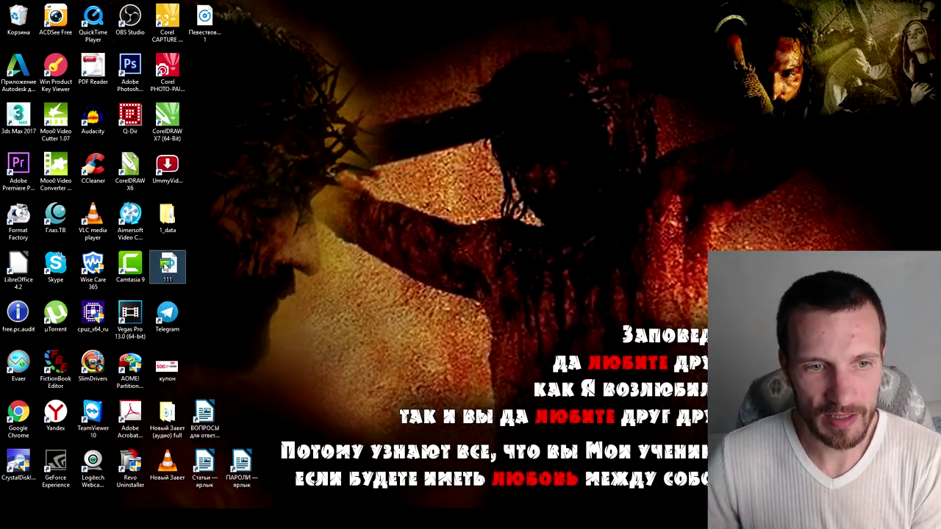
pyautogui.click(644, 473)
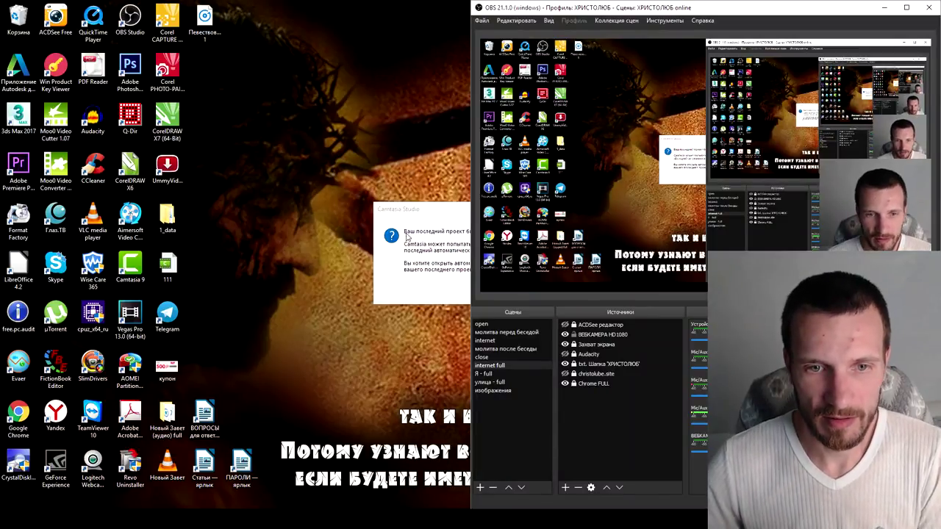
pyautogui.click(460, 237)
pyautogui.click(631, 221)
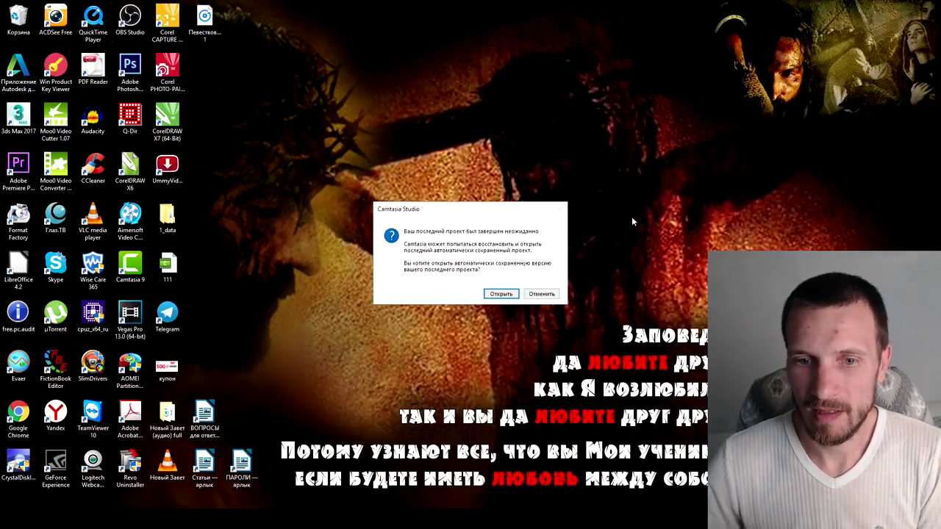
pyautogui.click(514, 295)
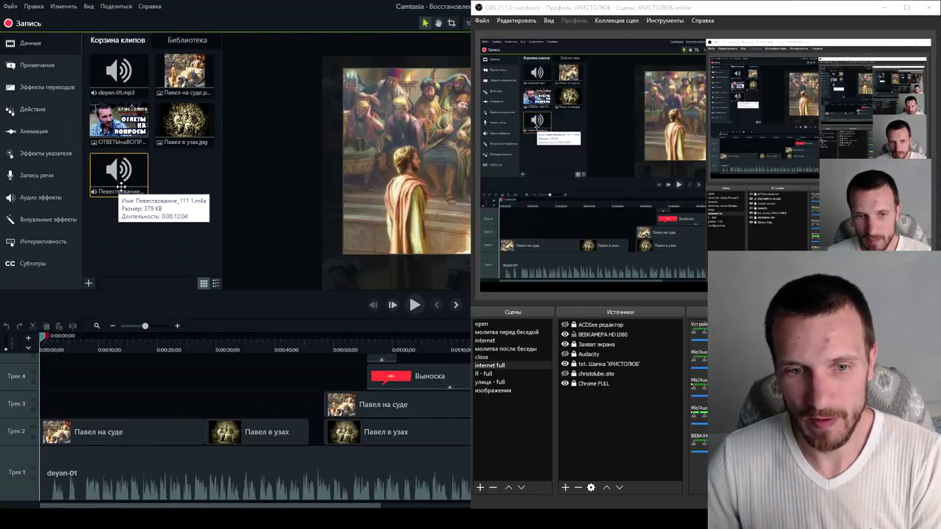
# Bring up the audio effects, select the deyan-01 clip and increase the height of track 1
pyautogui.click(59, 200)
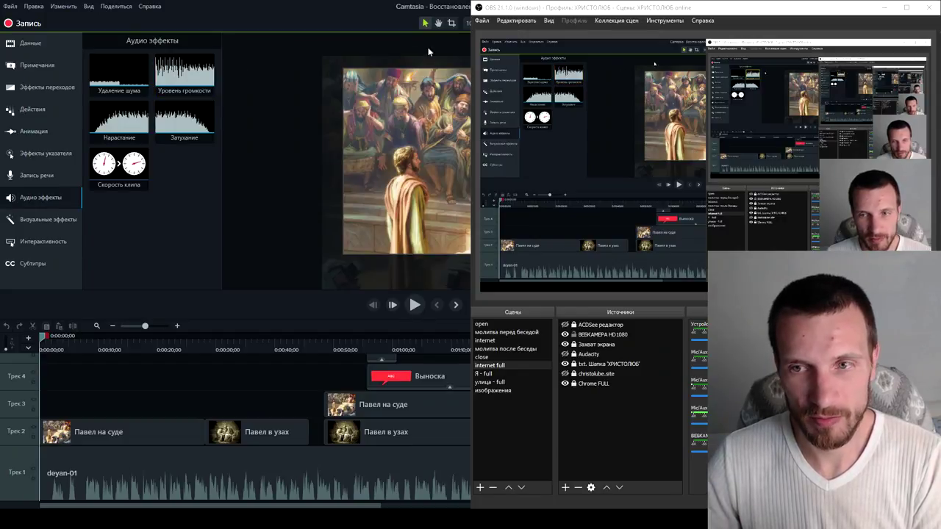
pyautogui.click(883, 7)
pyautogui.click(464, 472)
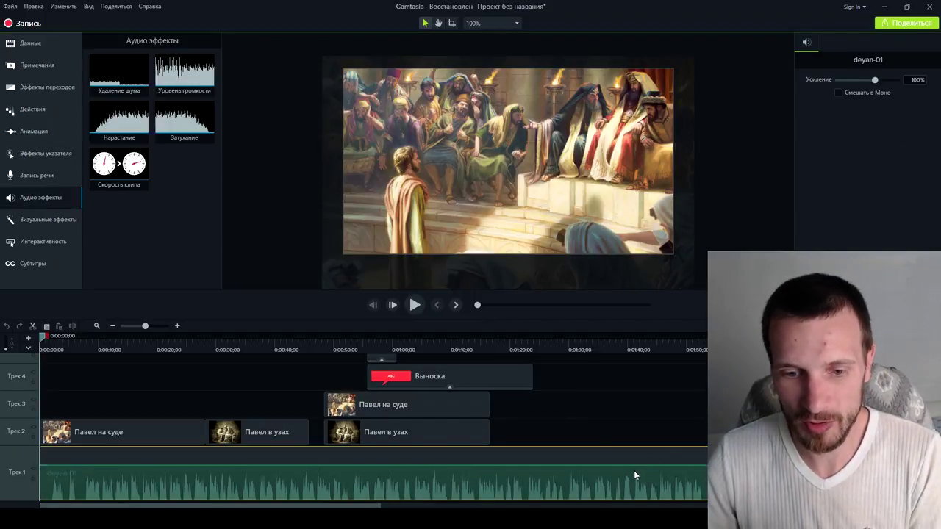
pyautogui.scroll(-1, 422, 466)
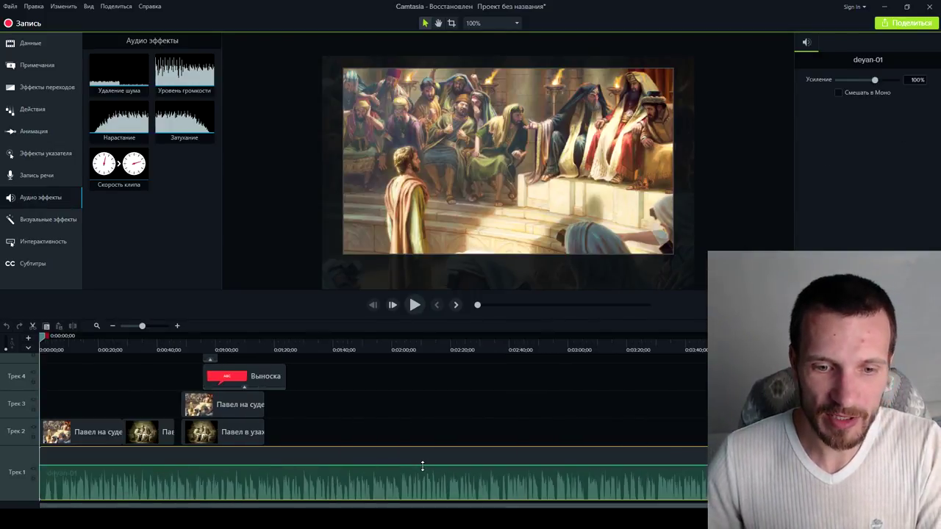
pyautogui.moveTo(395, 463); pyautogui.dragTo(410, 438)
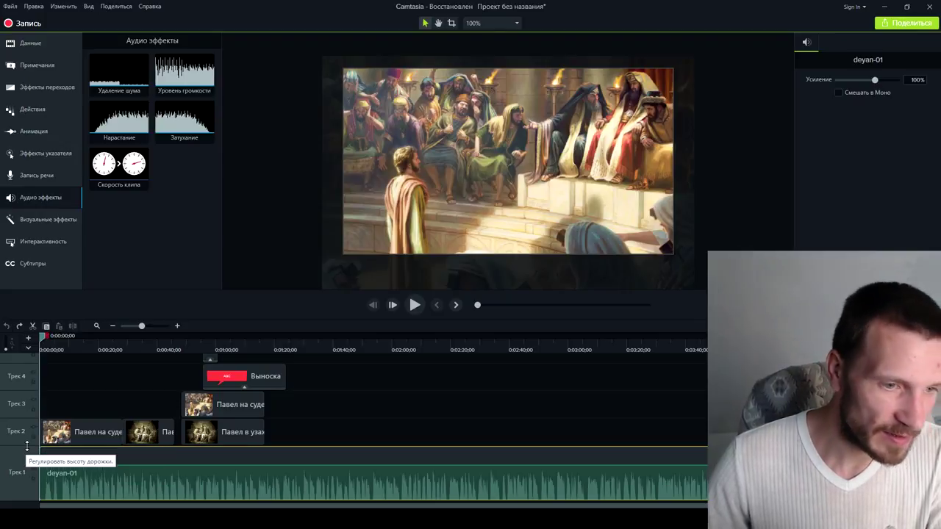
pyautogui.moveTo(25, 451); pyautogui.dragTo(36, 362)
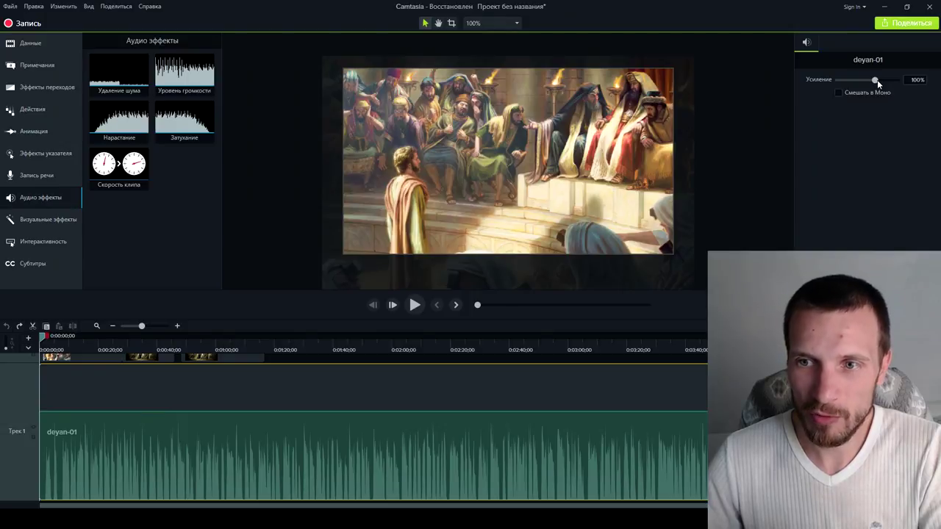
# Try gain levels (Усиление) up to 250% on the deyan-01 clip and set the gain to 98%
pyautogui.moveTo(875, 81); pyautogui.dragTo(904, 85)
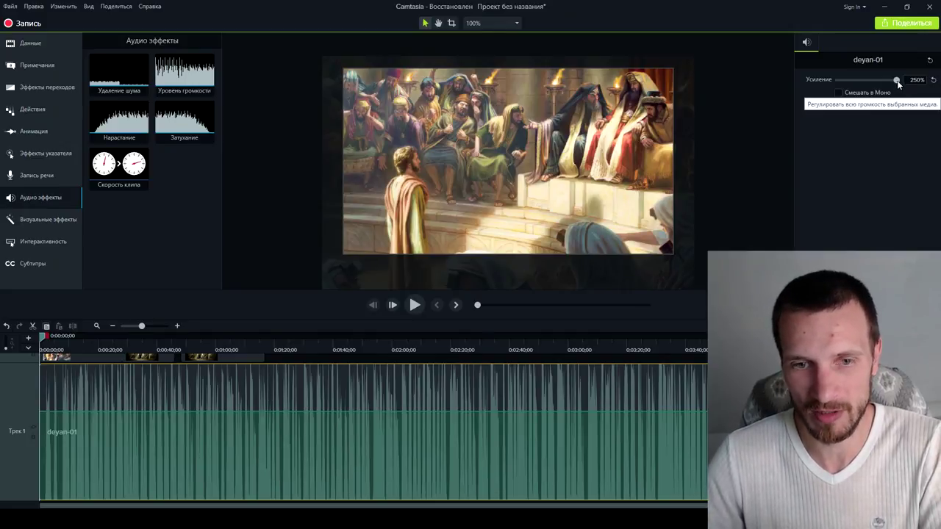
pyautogui.moveTo(898, 80); pyautogui.dragTo(859, 80)
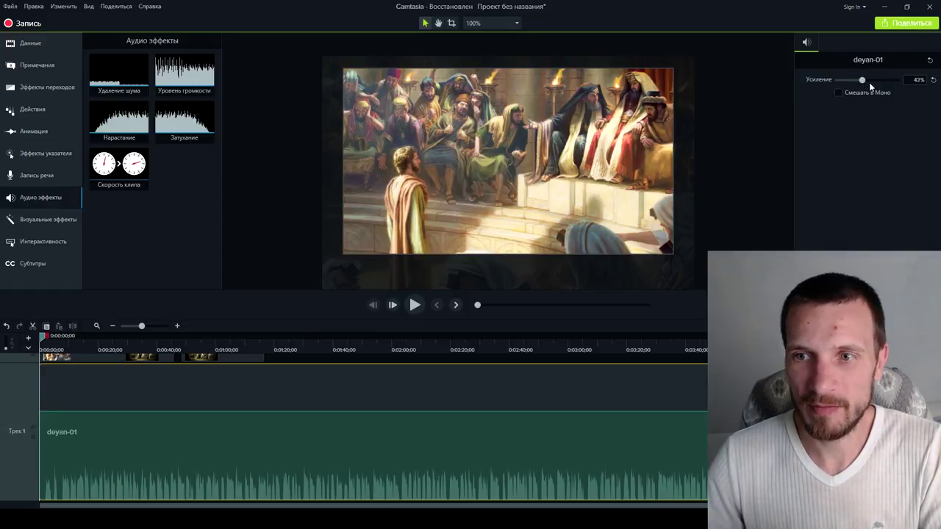
pyautogui.click(873, 83)
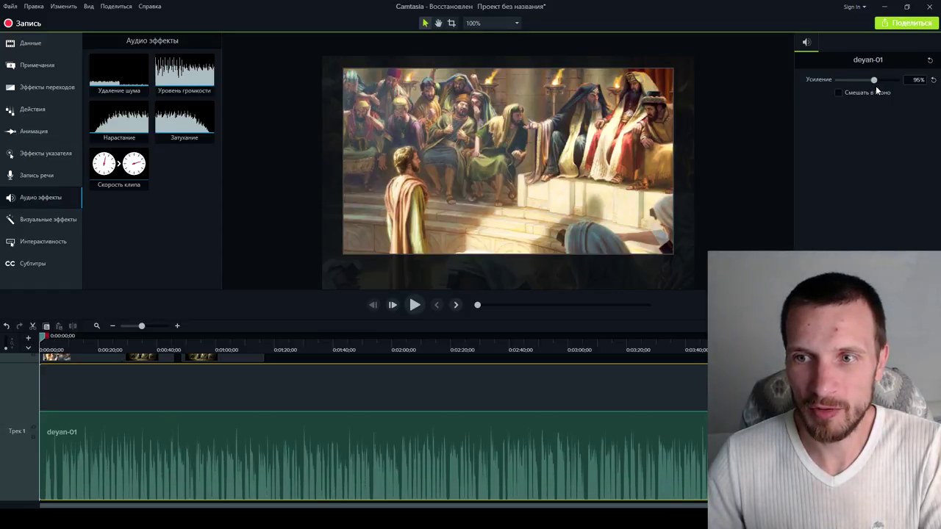
pyautogui.click(877, 87)
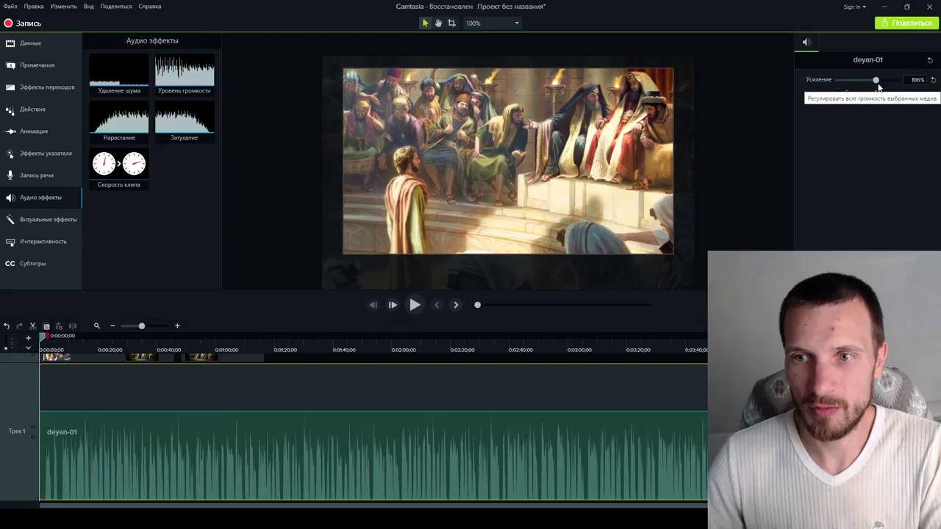
pyautogui.click(874, 82)
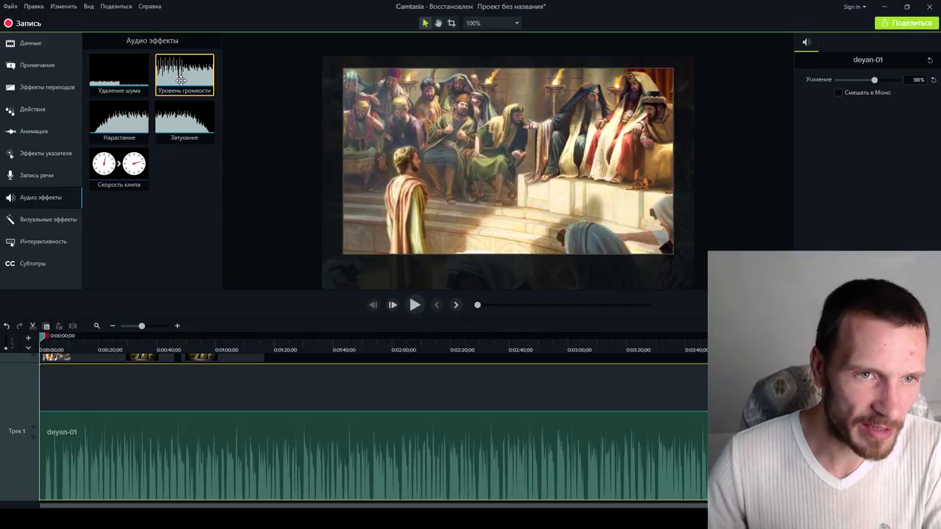
# Shorten the deyan-01 clip to end at 0:00:21;26 and apply the volume levelling effect (Уровень громкости) to it
pyautogui.moveTo(181, 79); pyautogui.dragTo(80, 432)
pyautogui.moveTo(77, 339); pyautogui.dragTo(103, 340)
pyautogui.press('s')
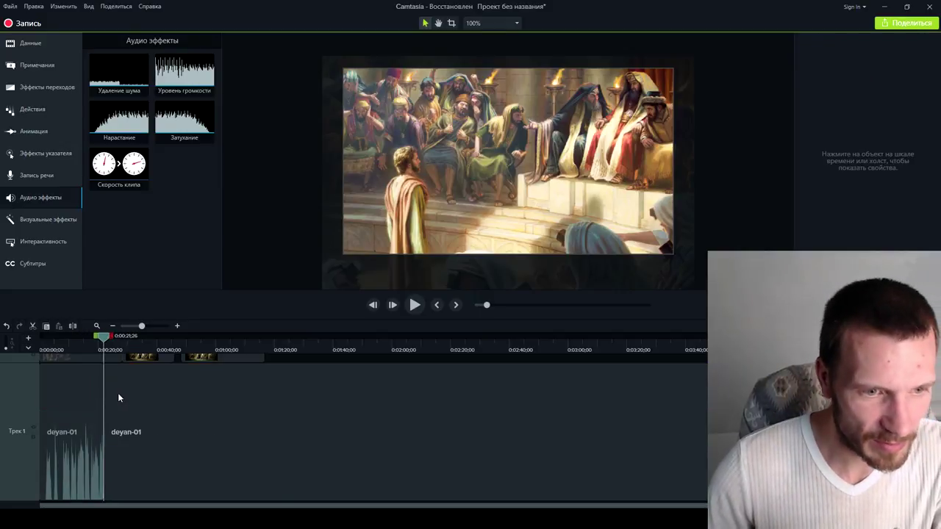
pyautogui.press('Delete')
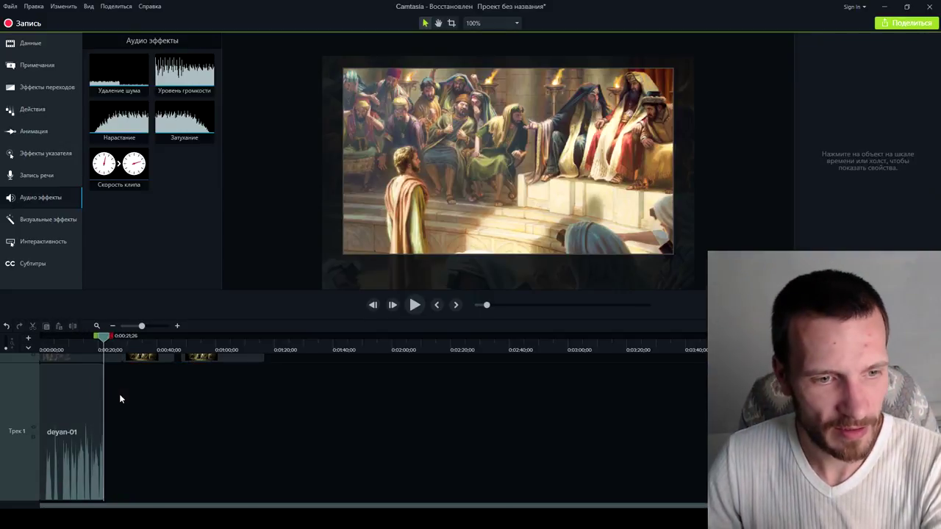
pyautogui.moveTo(176, 73); pyautogui.dragTo(78, 405)
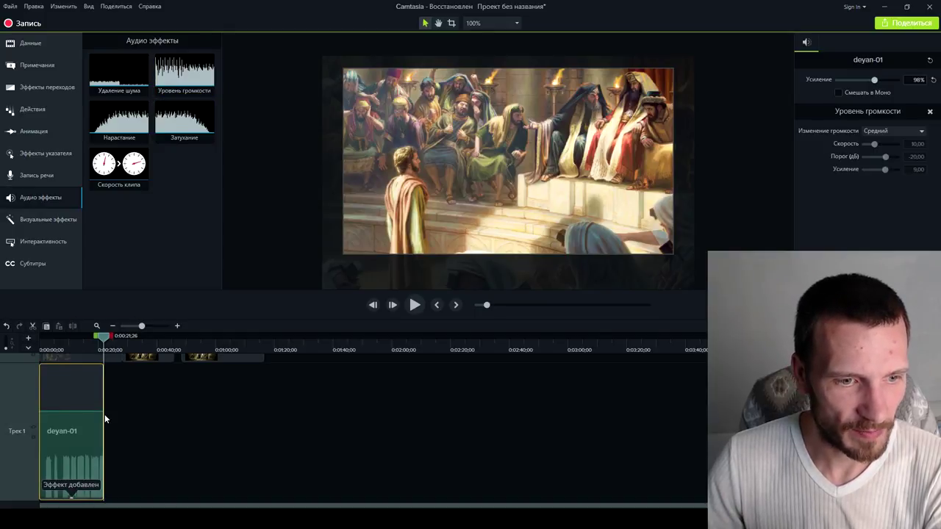
# Extend the deyan-01 clip to about 0:02:15 on track 1, and trim it back to end at 0:00:21;26
pyautogui.moveTo(104, 414); pyautogui.dragTo(444, 412)
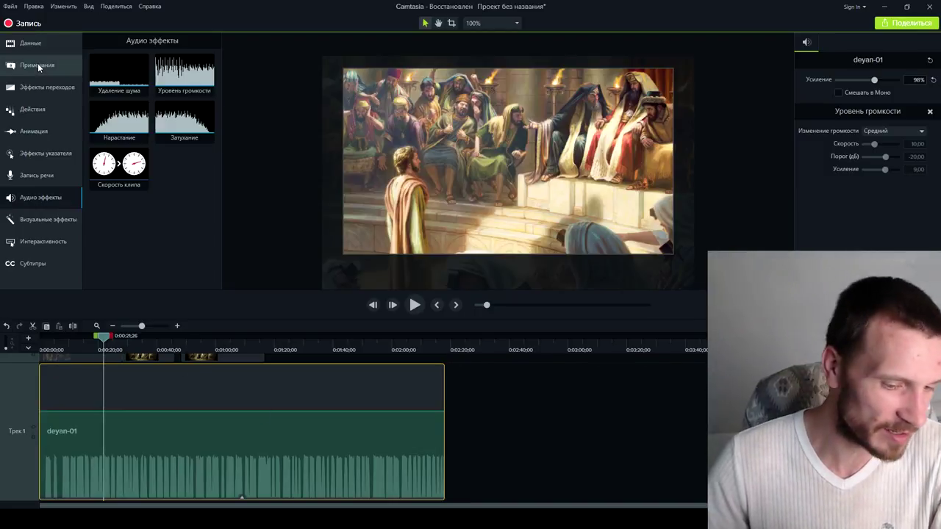
pyautogui.press('s')
pyautogui.press('Delete')
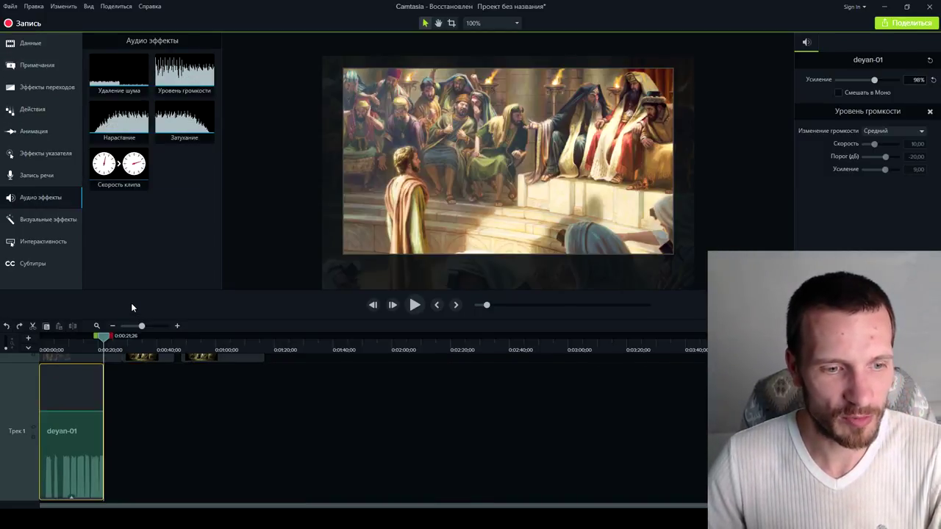
# Undo the volume levelling effect (Уровень громкости) on the deyan-01 clip
pyautogui.hotkey('ctrl', 'z')
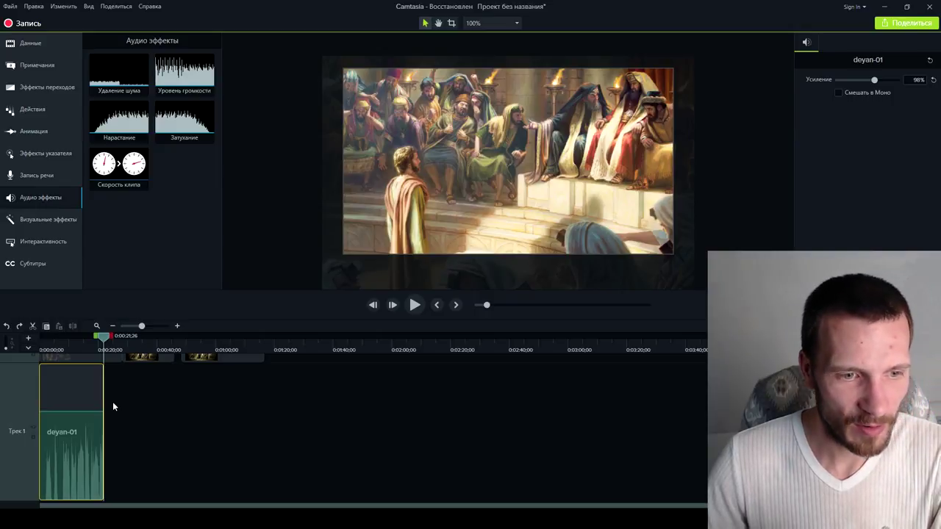
pyautogui.scroll(3, 110, 419)
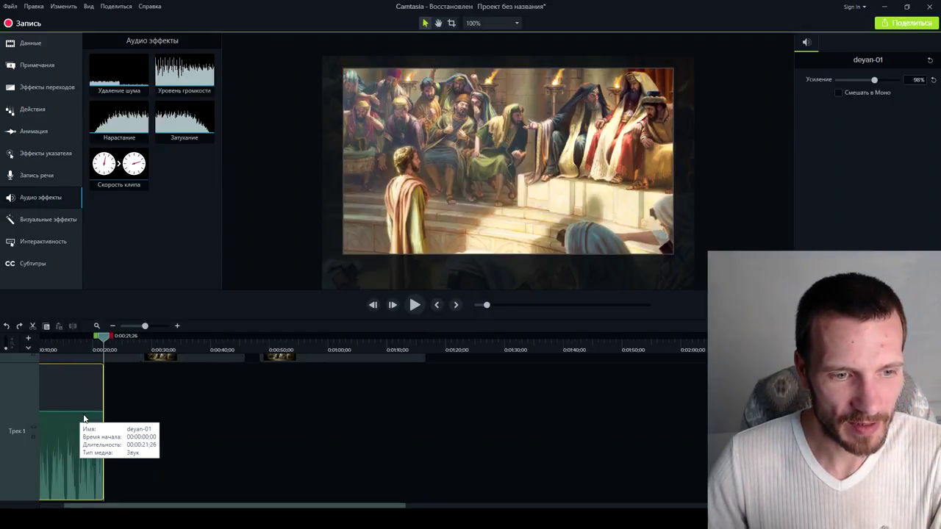
pyautogui.scroll(3, 114, 424)
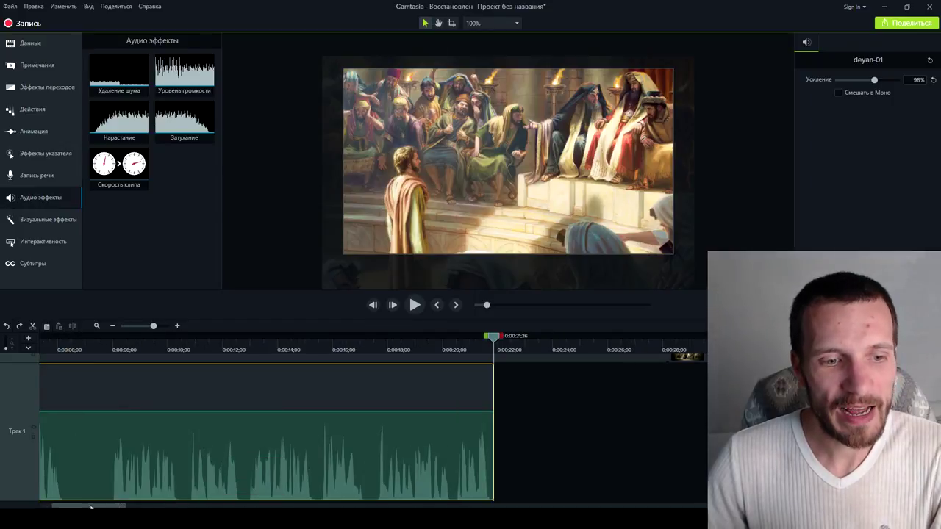
pyautogui.moveTo(78, 507); pyautogui.dragTo(66, 508)
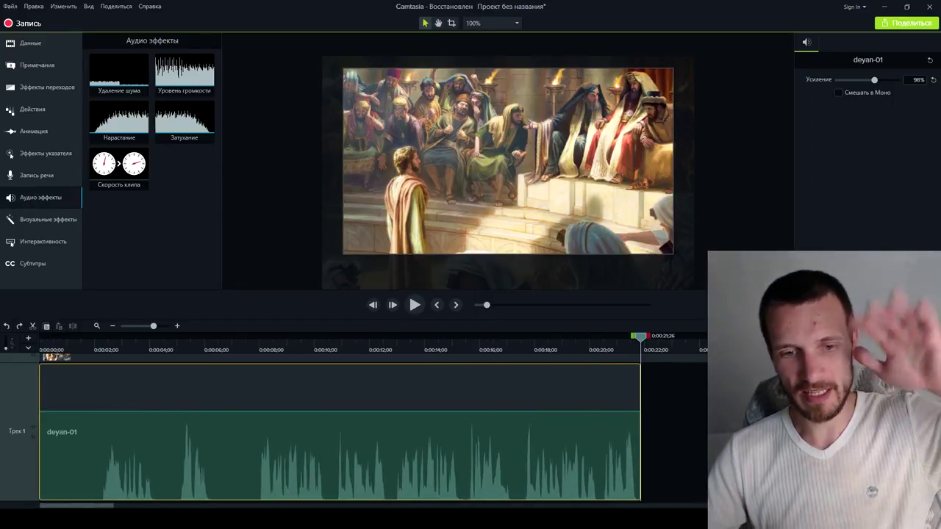
pyautogui.click(398, 392)
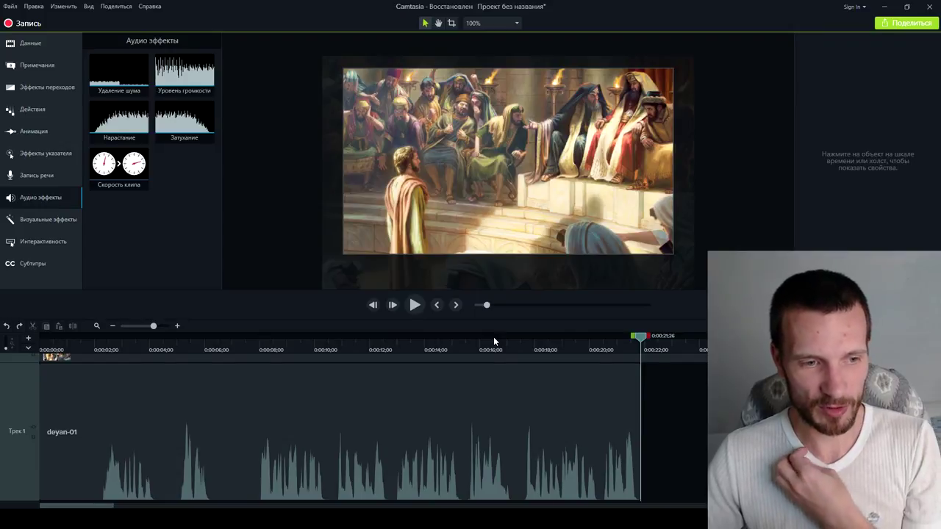
# Bring the OBS window up beside the editor and apply the volume levelling effect (Уровень громкости) to the deyan-01 clip
pyautogui.hotkey('alt', 'Tab')
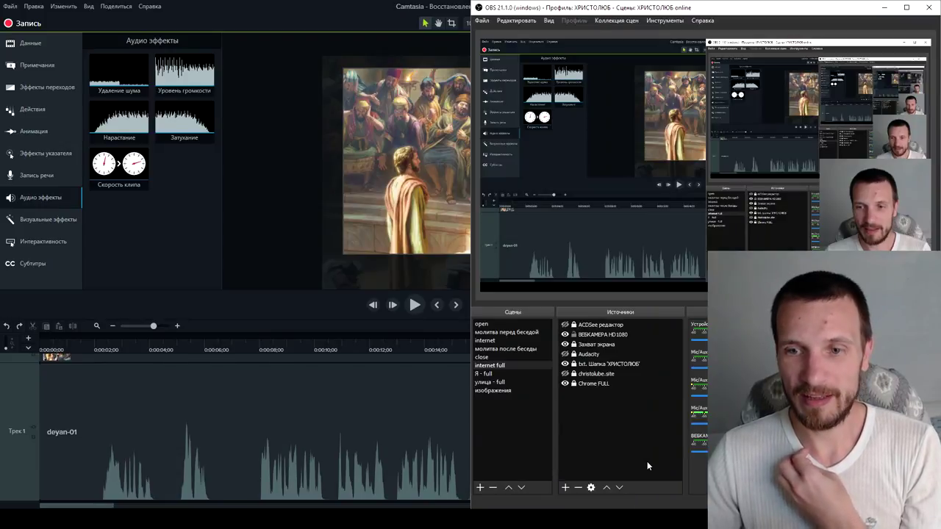
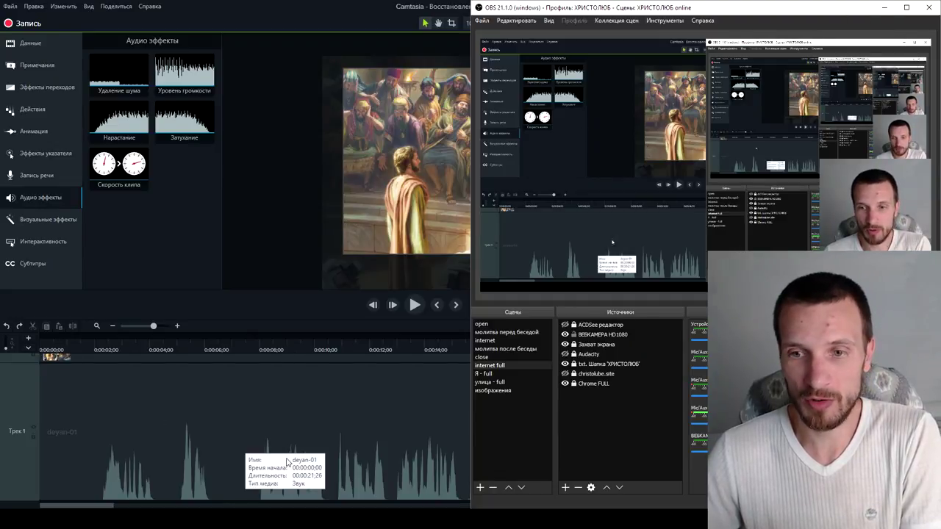
pyautogui.click(258, 439)
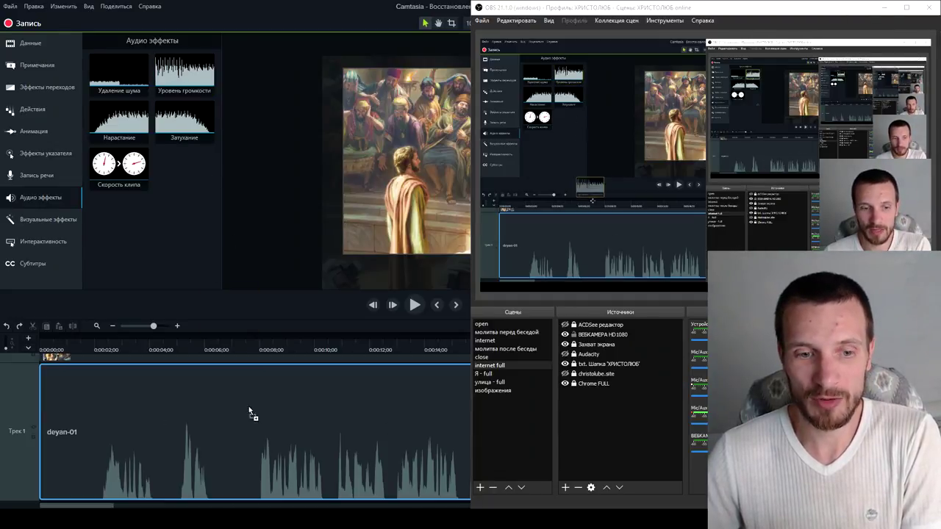
pyautogui.moveTo(261, 439); pyautogui.dragTo(261, 439)
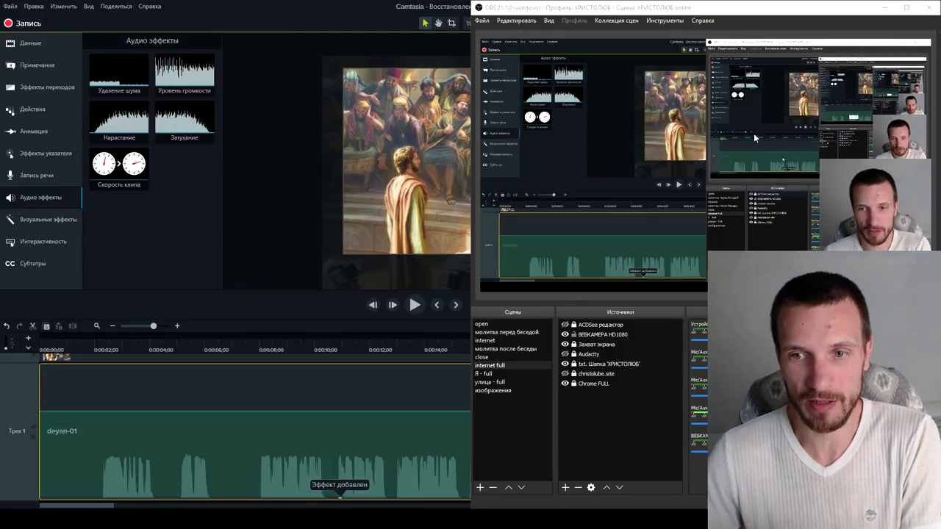
# Raise the volume line of the deyan-01 clip well above its original level
pyautogui.moveTo(343, 412); pyautogui.dragTo(343, 387)
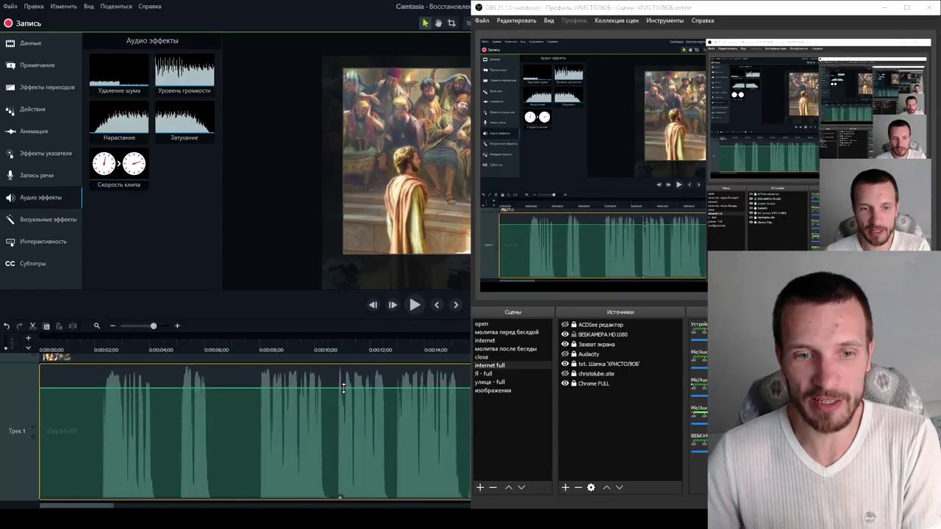
pyautogui.moveTo(343, 388)
pyautogui.mouseDown()
pyautogui.moveTo(343, 437)
pyautogui.moveTo(343, 367)
pyautogui.moveTo(343, 388)
pyautogui.mouseUp()
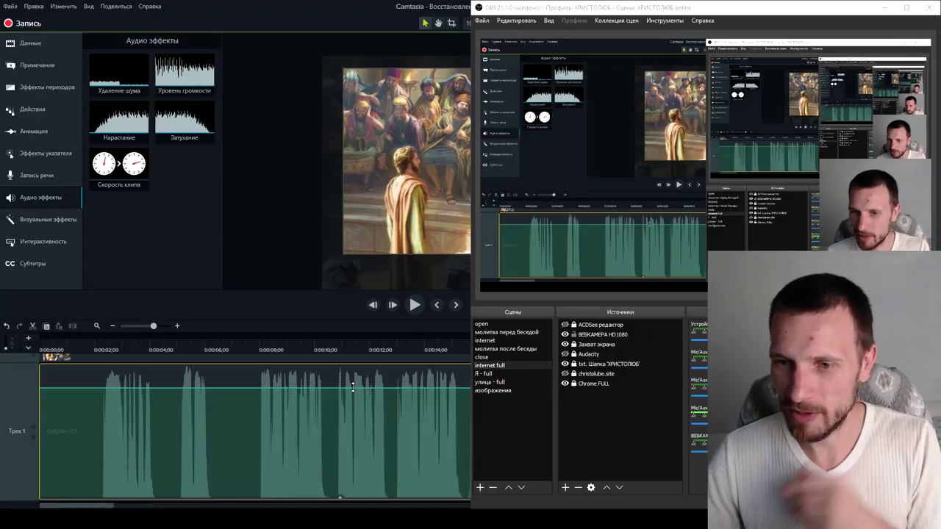
pyautogui.moveTo(349, 387)
pyautogui.mouseDown()
pyautogui.moveTo(348, 405)
pyautogui.moveTo(349, 370)
pyautogui.moveTo(351, 388)
pyautogui.mouseUp()
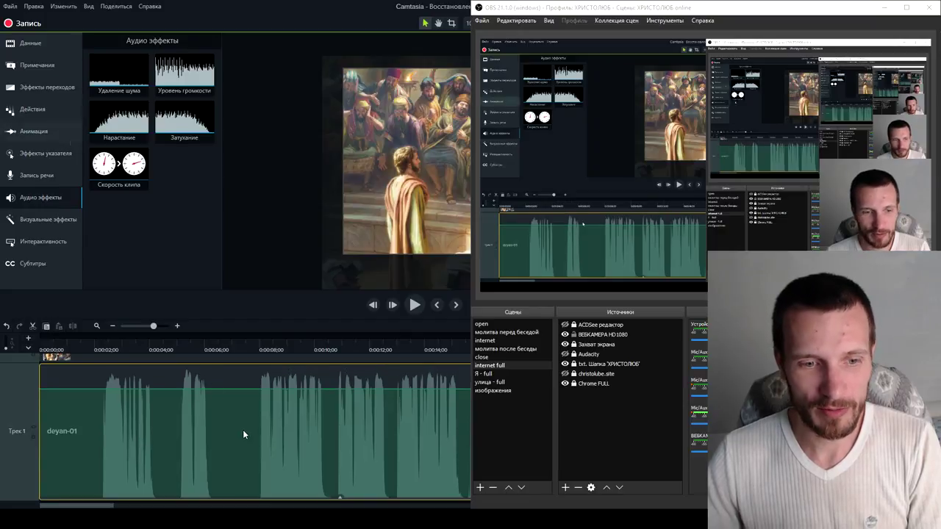
# Show and hide the effect bar of the deyan-01 clip, and remove its volume levelling effect
pyautogui.click(340, 496)
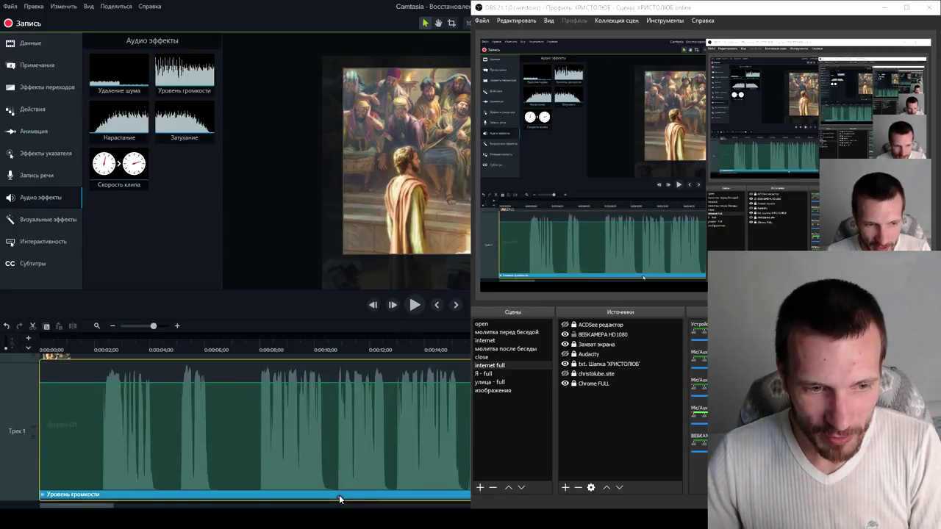
pyautogui.click(338, 495)
pyautogui.click(338, 496)
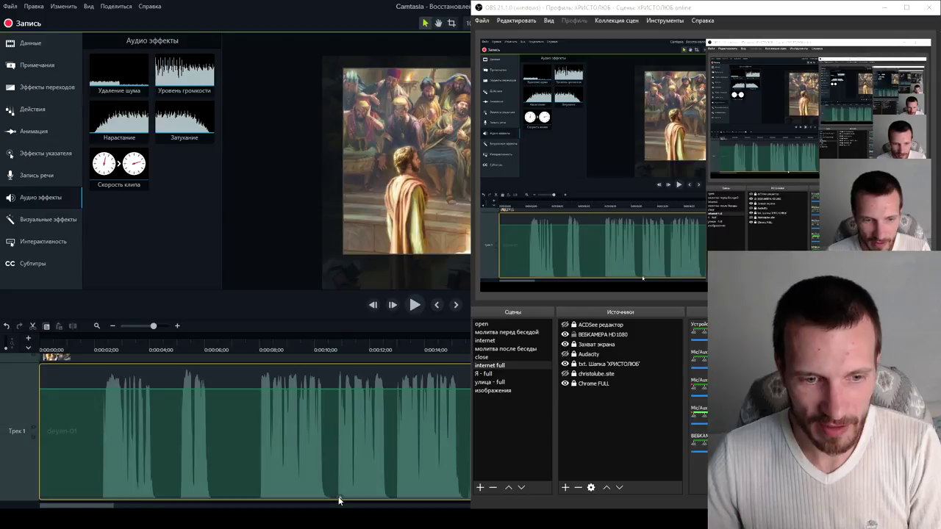
pyautogui.click(339, 500)
pyautogui.click(247, 493)
pyautogui.rightClick(253, 493)
pyautogui.click(282, 468)
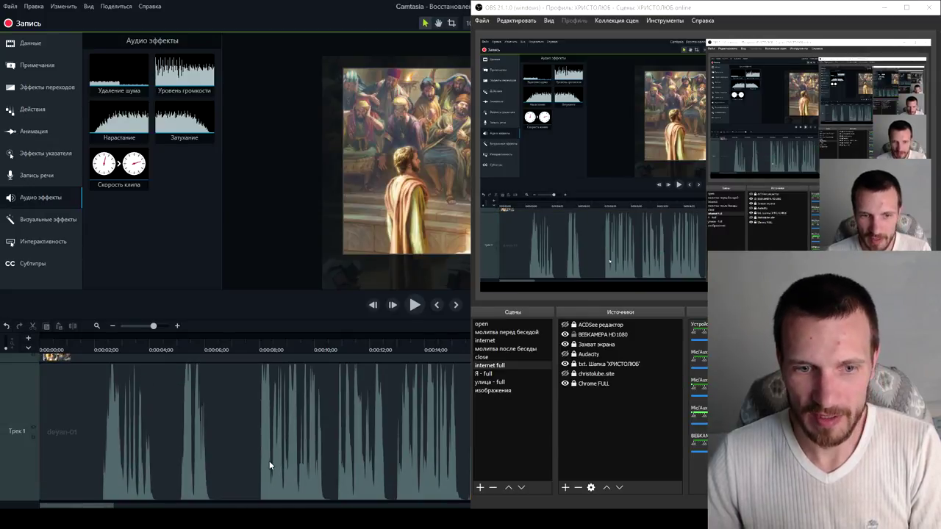
# Set the deyan-01 clip's volume line slightly above its original level and apply the fade-in effect (Нарастание) to the clip
pyautogui.click(315, 389)
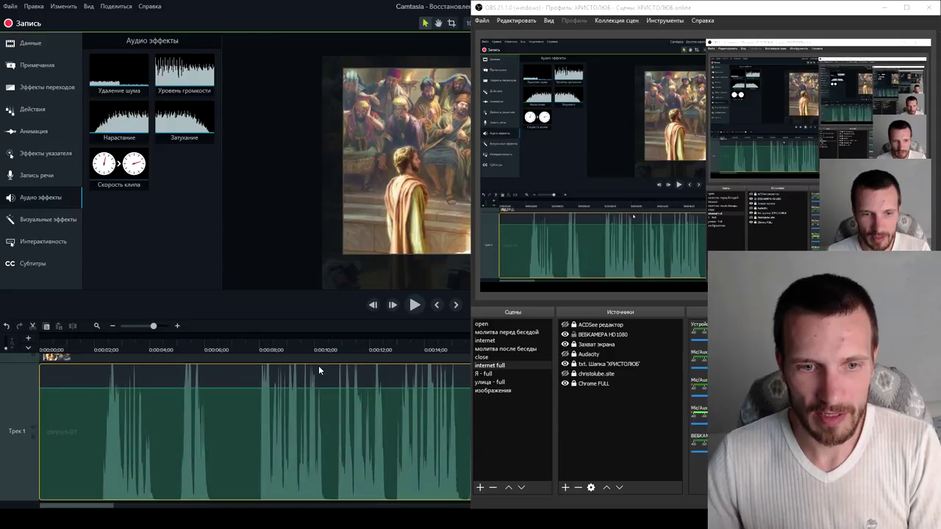
pyautogui.moveTo(312, 387)
pyautogui.mouseDown()
pyautogui.moveTo(316, 415)
pyautogui.moveTo(320, 401)
pyautogui.mouseUp()
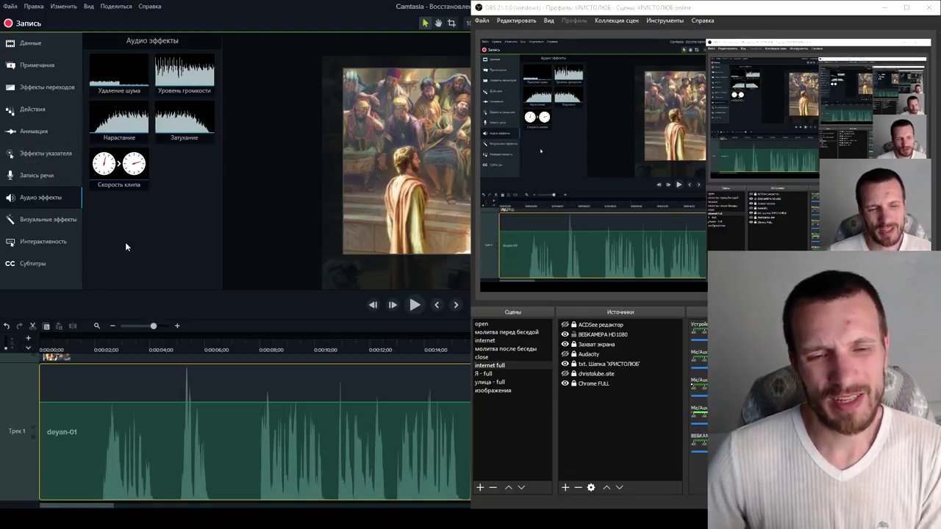
pyautogui.moveTo(130, 136); pyautogui.dragTo(127, 420)
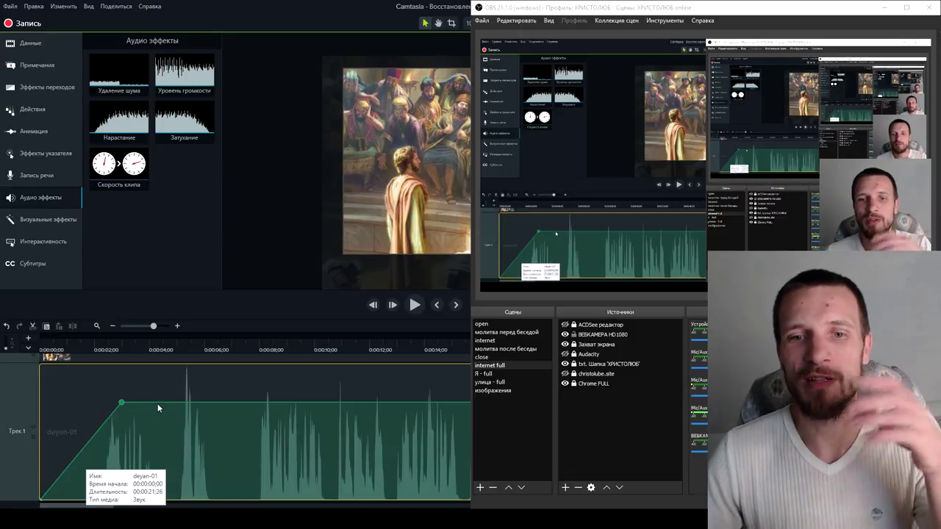
# Bring up the transition effects and try to place the Исчезание transition on the start of the deyan-01 clip
pyautogui.click(28, 88)
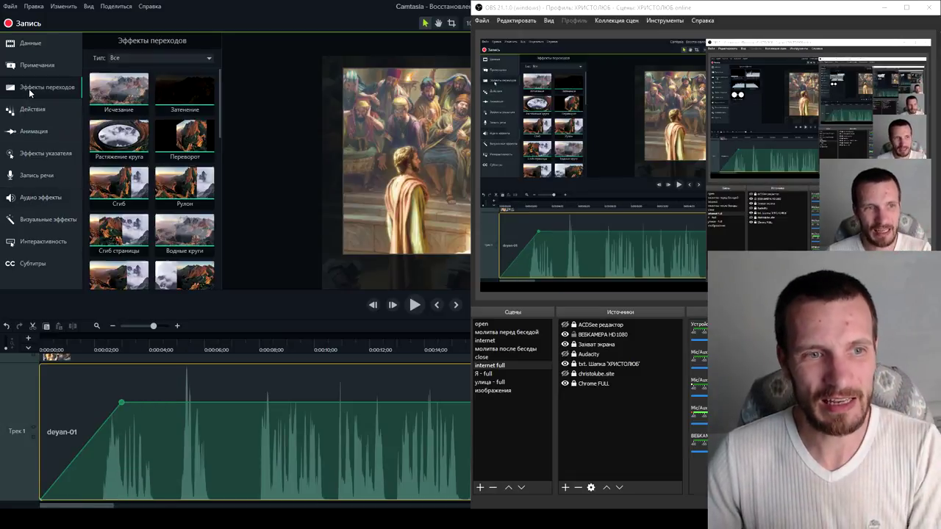
pyautogui.moveTo(125, 95); pyautogui.dragTo(126, 407)
pyautogui.moveTo(169, 88); pyautogui.dragTo(137, 151)
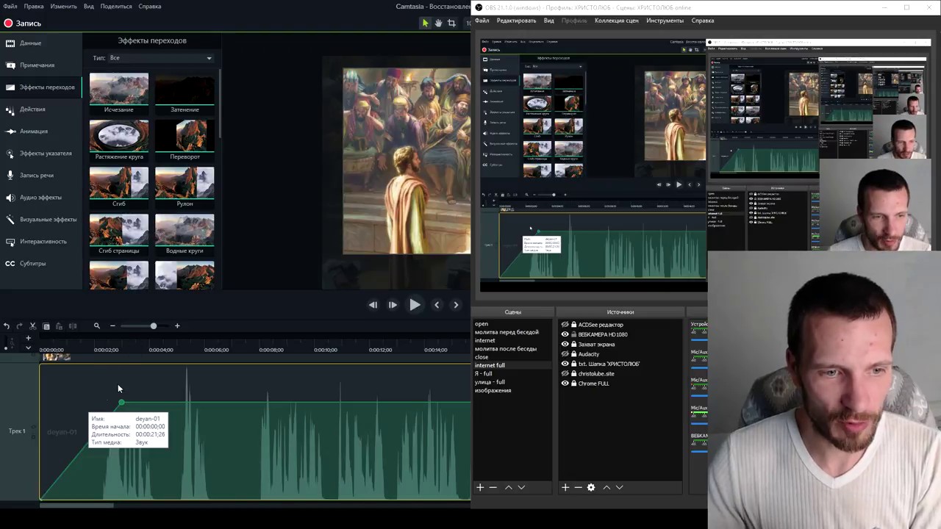
# Put the OBS window away and add the Затенение transition to the start of the Павел на суде clip, returning the playhead to 0:00:00;00
pyautogui.scroll(2, 181, 401)
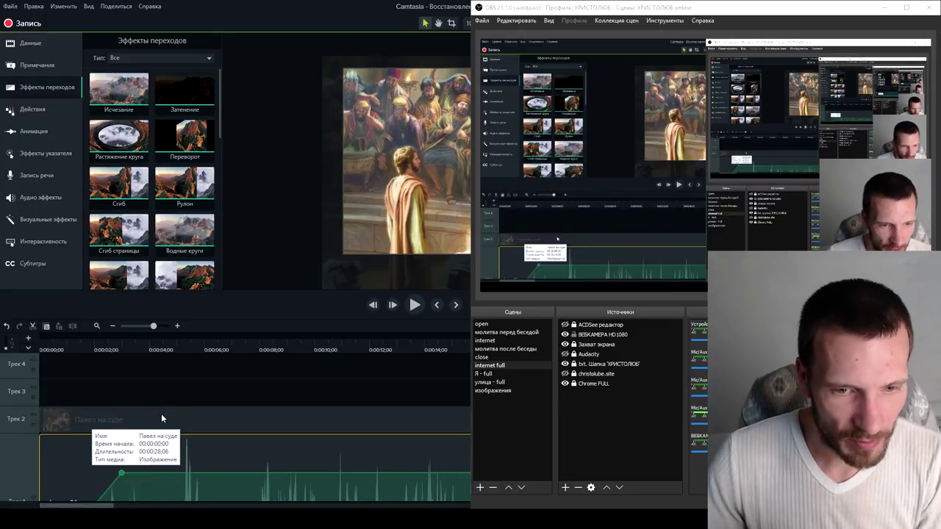
pyautogui.scroll(-1, 161, 412)
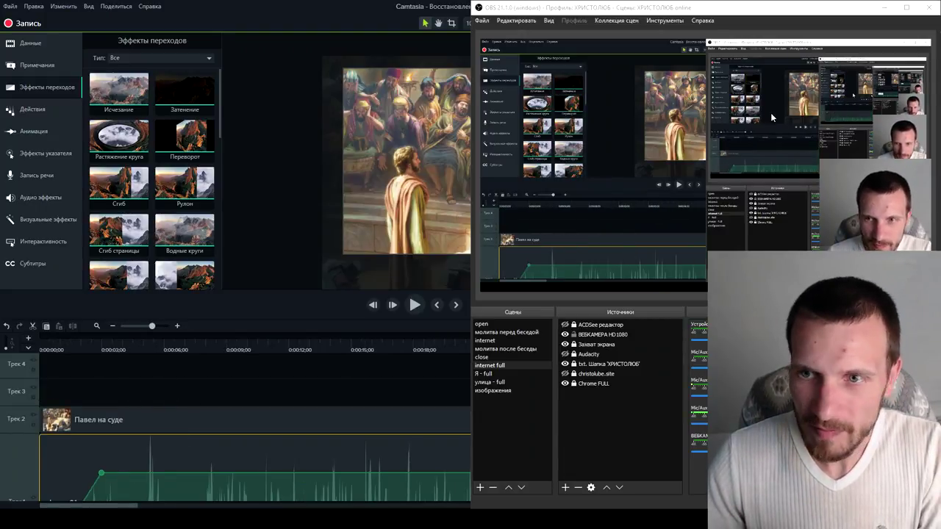
pyautogui.click(884, 7)
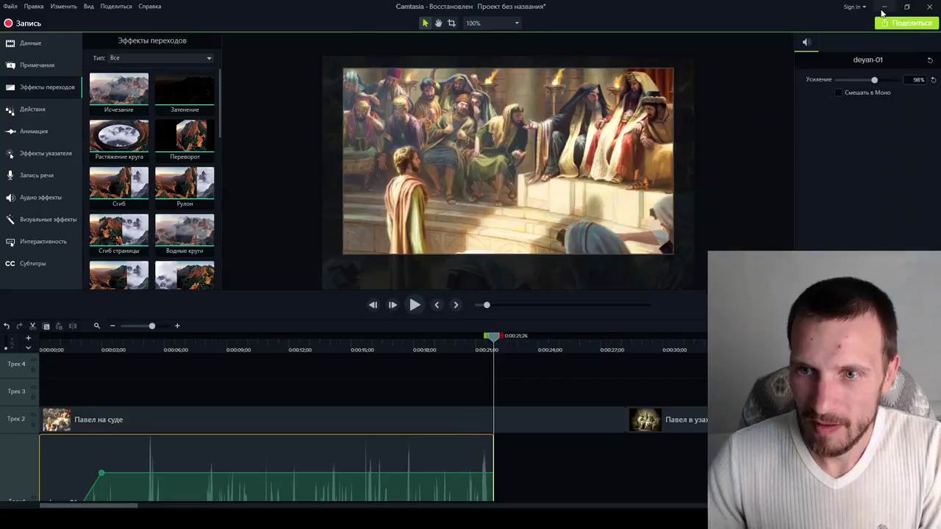
pyautogui.click(248, 418)
pyautogui.moveTo(184, 90); pyautogui.dragTo(63, 426)
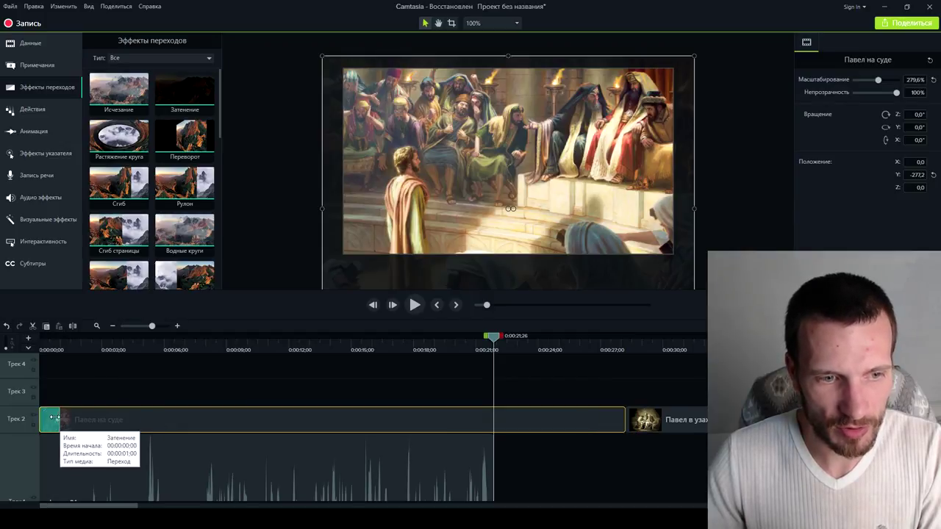
pyautogui.hotkey('ctrl', 'alt', 'Left')
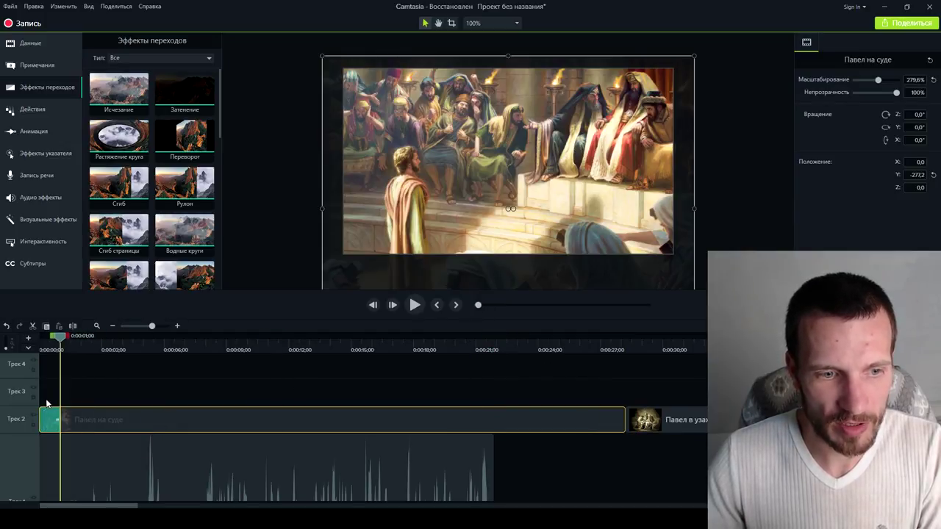
pyautogui.hotkey('ctrl', 'alt', 'Left')
# Reapply the fade-in (Нарастание) to deyan-01 and stretch the Затенение transition on Павел на суде to about 3 seconds to match it
pyautogui.scroll(-1, 72, 464)
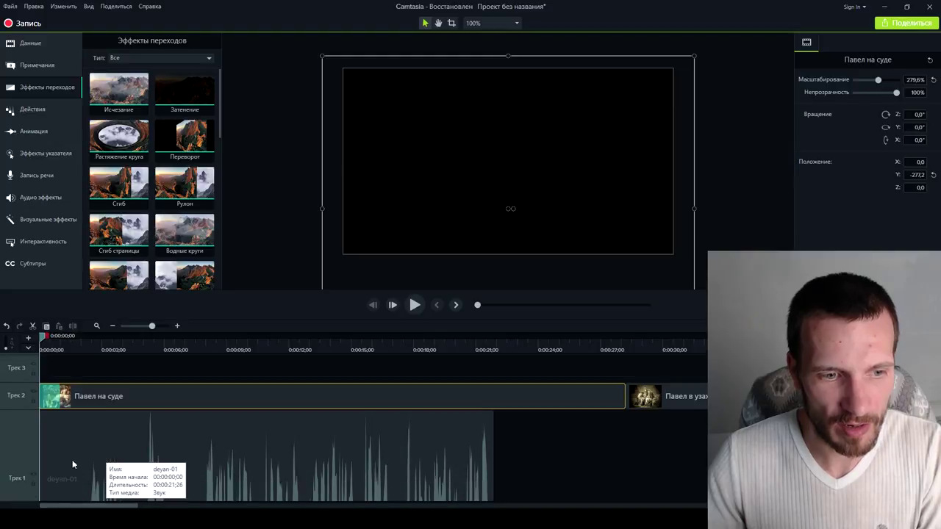
pyautogui.click(40, 197)
pyautogui.moveTo(135, 119); pyautogui.dragTo(58, 459)
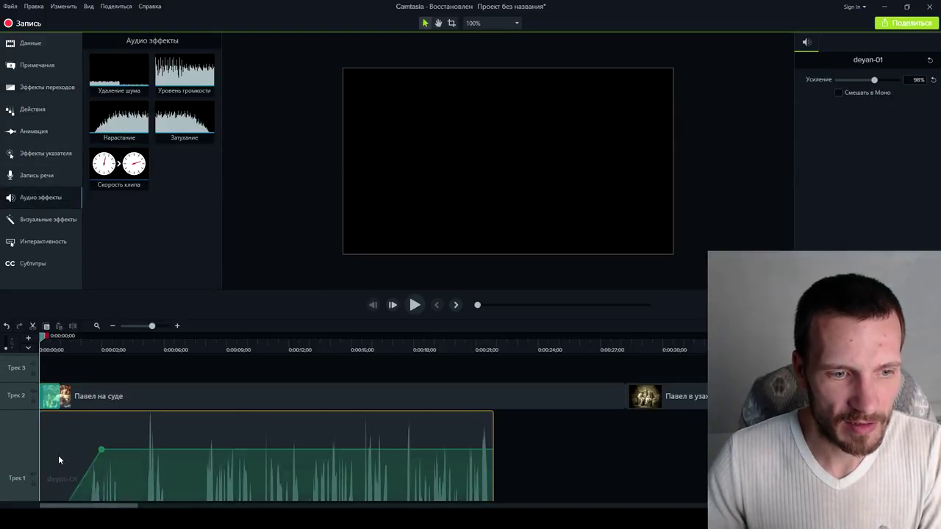
pyautogui.moveTo(55, 392); pyautogui.dragTo(108, 396)
pyautogui.click(102, 446)
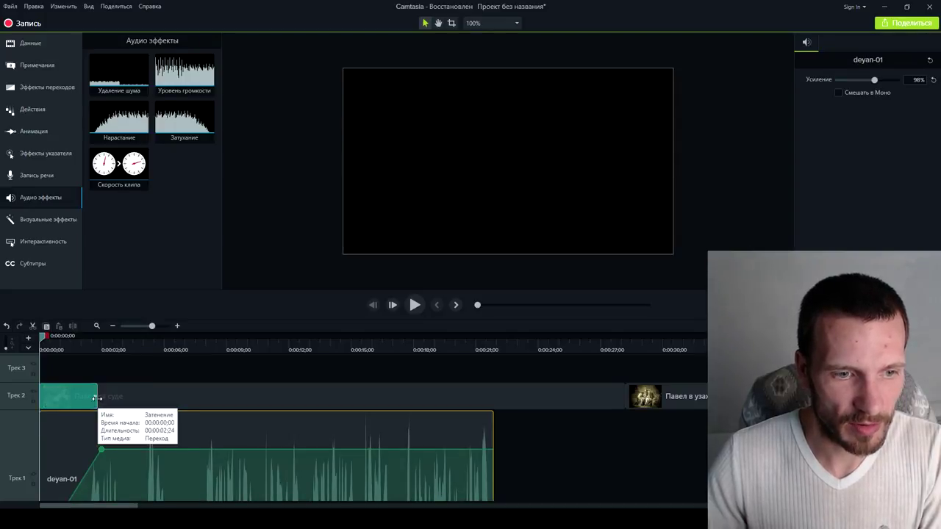
pyautogui.click(92, 396)
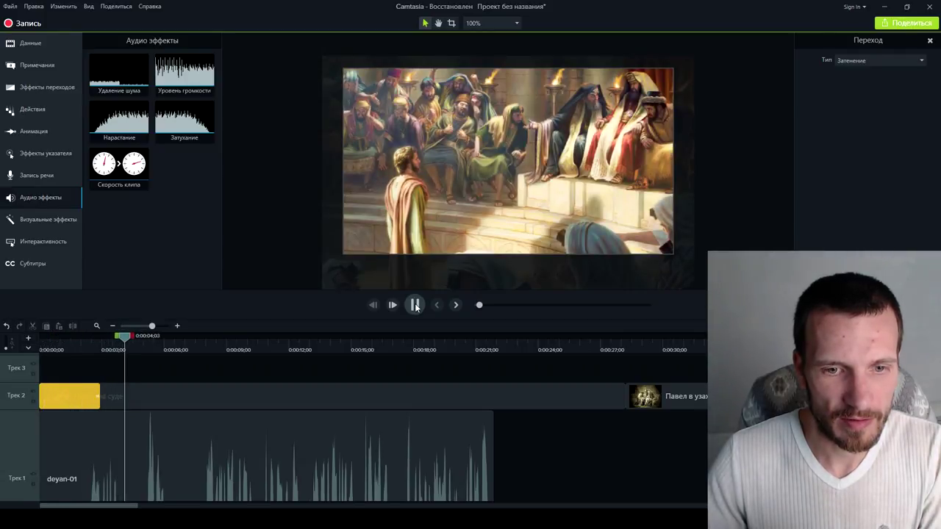
# Preview the matched image and audio fades, reducing the height of track 1 and moving the playhead to 0:00:02;01
pyautogui.click(415, 305)
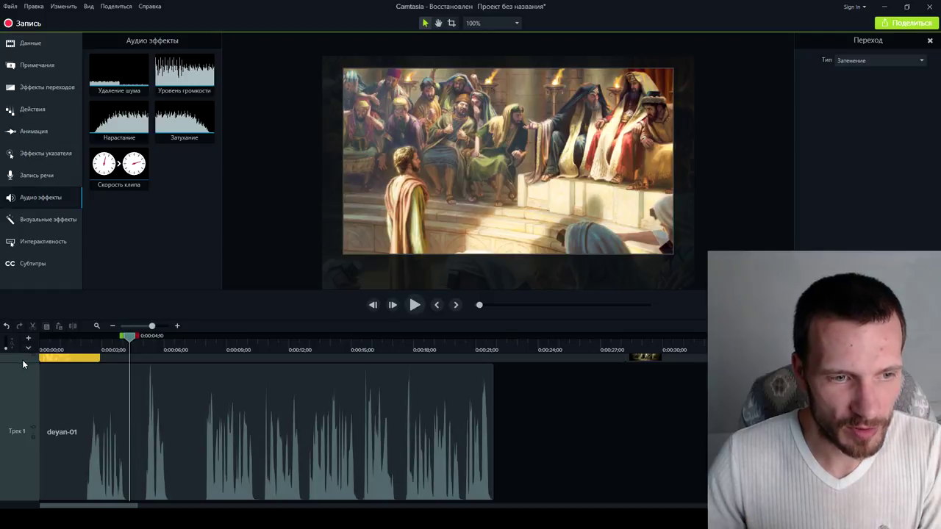
pyautogui.moveTo(21, 366); pyautogui.dragTo(95, 416)
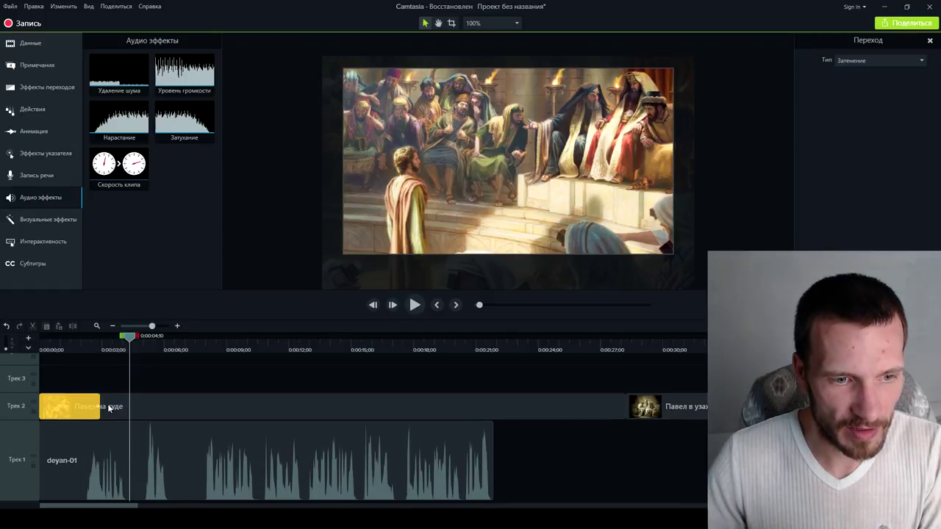
pyautogui.moveTo(131, 342); pyautogui.dragTo(83, 369)
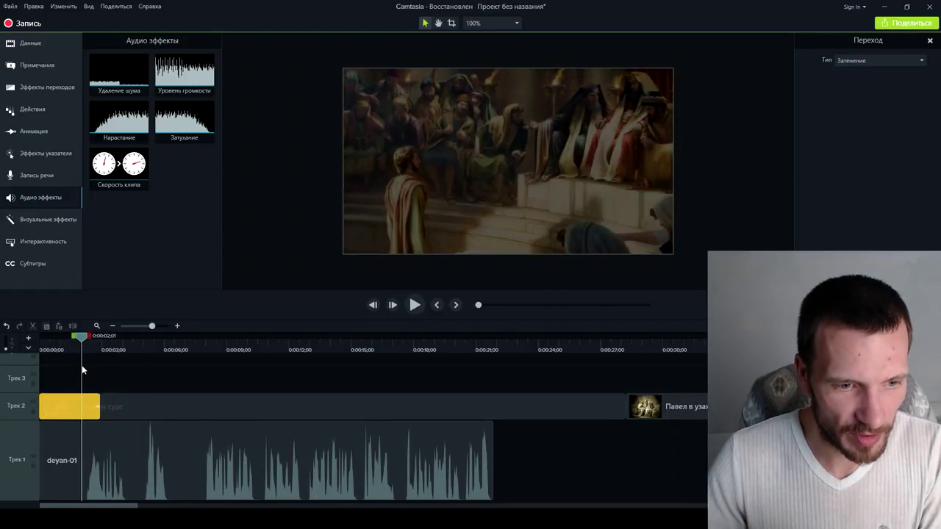
pyautogui.click(102, 448)
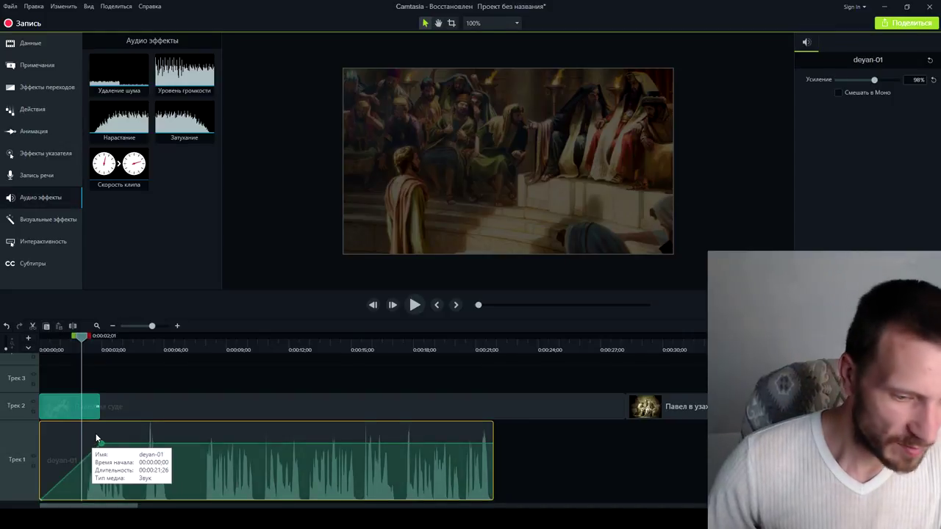
# Split deyan-01 at 0:00:02;01, delete the opening piece, move the rest to the timeline start and stretch its fade-in to about 3 seconds
pyautogui.press('s')
pyautogui.click(61, 436)
pyautogui.press('Delete')
pyautogui.moveTo(106, 453); pyautogui.dragTo(63, 452)
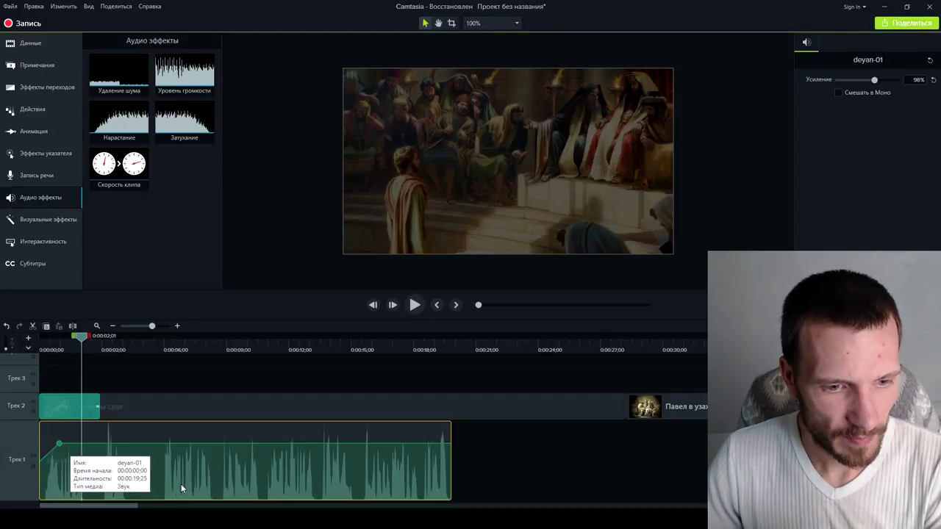
pyautogui.moveTo(59, 444); pyautogui.dragTo(103, 446)
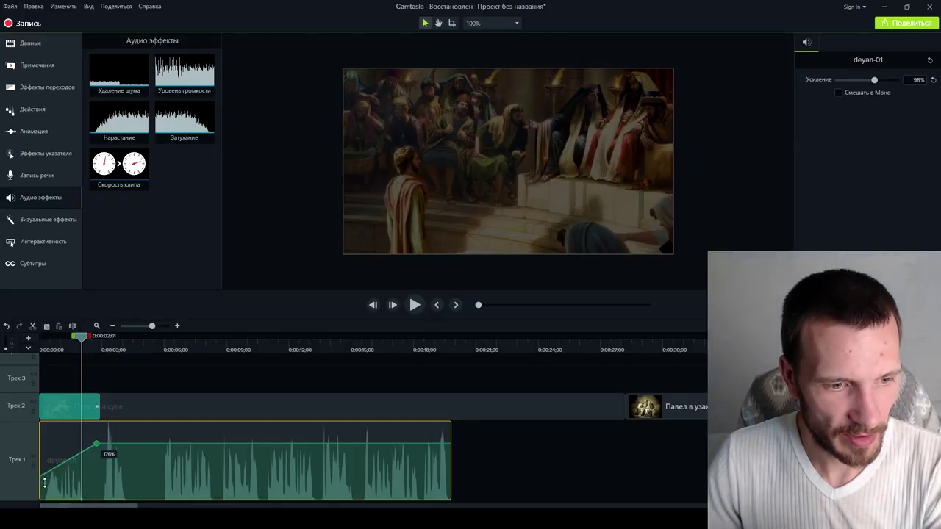
# Preview the trimmed deyan-01 audio fade together with the image transition from 0:00:00;00
pyautogui.moveTo(84, 337); pyautogui.dragTo(35, 357)
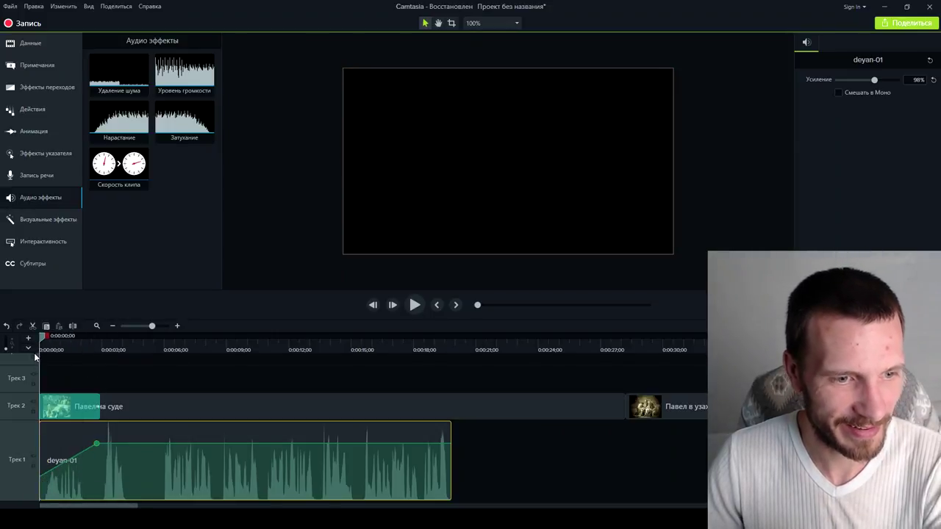
pyautogui.click(411, 306)
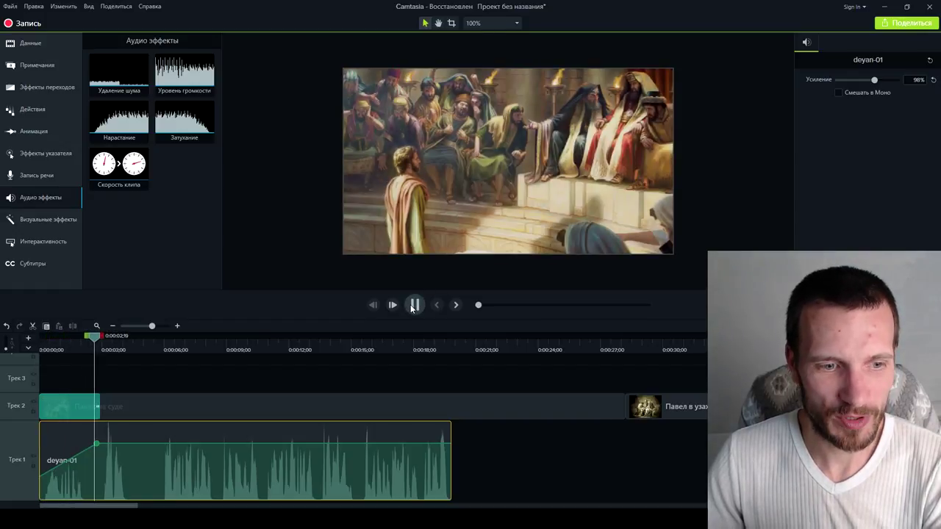
pyautogui.click(412, 306)
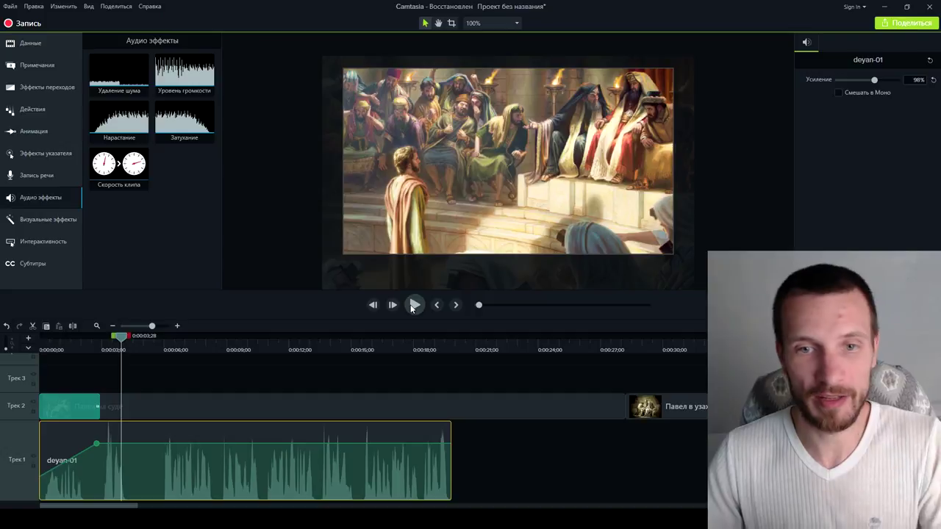
# Bring up the visual effects and set the playhead to 0:01:01;00, over the stacked Павел на суде and Павел в узах clips
pyautogui.click(63, 403)
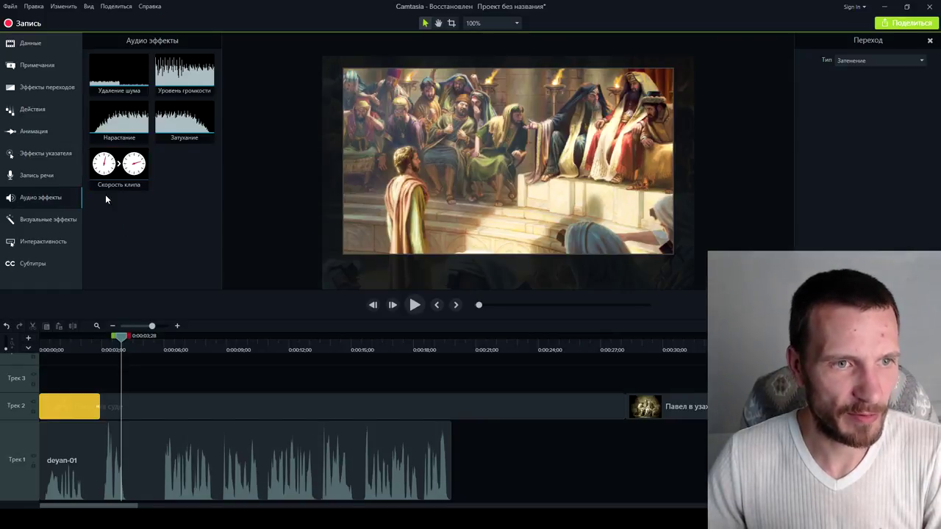
pyautogui.click(60, 219)
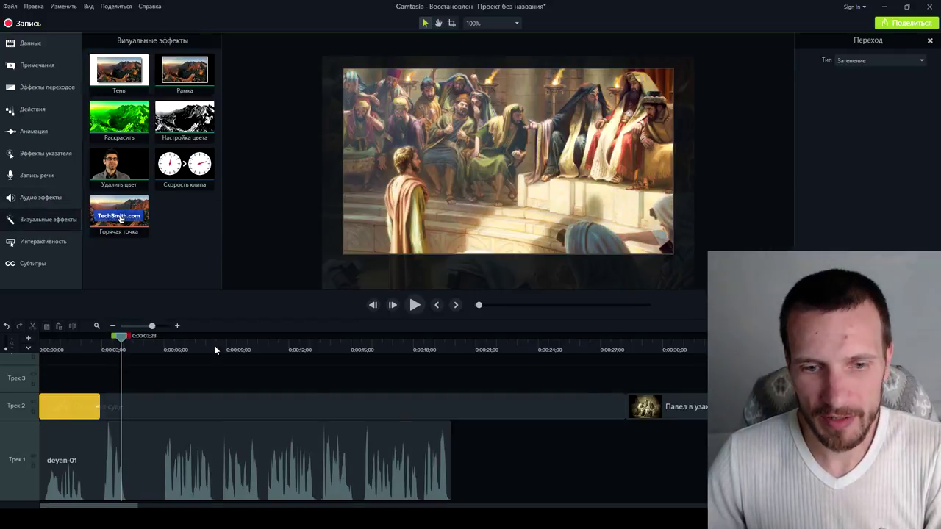
pyautogui.keyDown('ctrl'); pyautogui.scroll(-5, 441, 418); pyautogui.keyUp('ctrl')
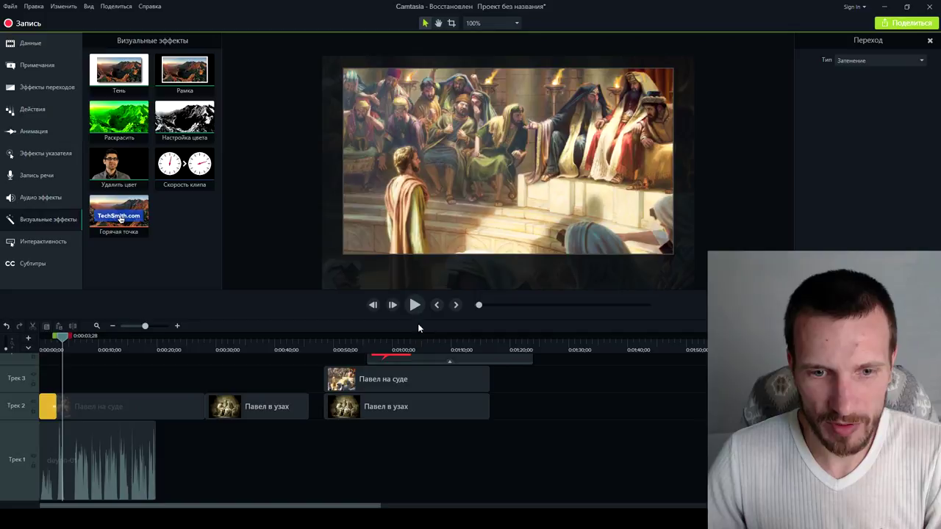
pyautogui.click(398, 337)
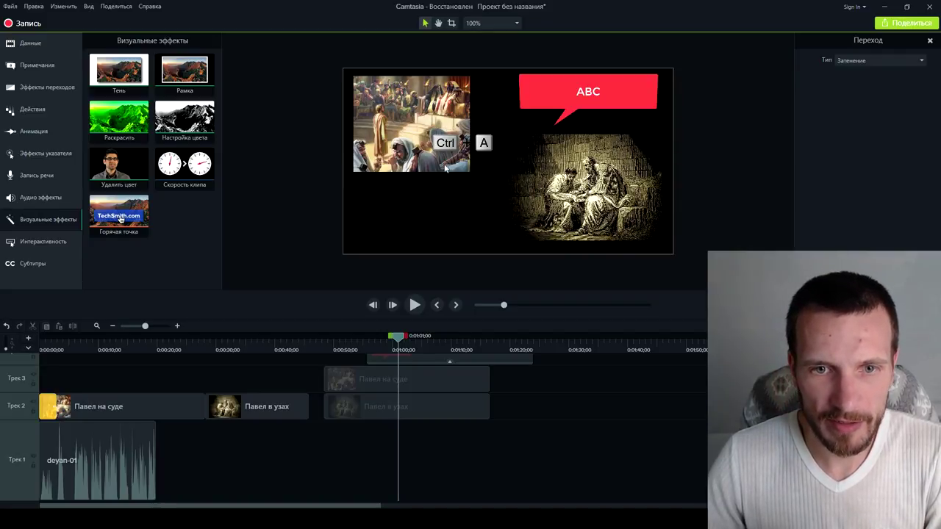
# Move the track 3 Павел на суде picture onto the Павел в узах picture and shrink it to 58% scale
pyautogui.click(368, 401)
pyautogui.click(368, 379)
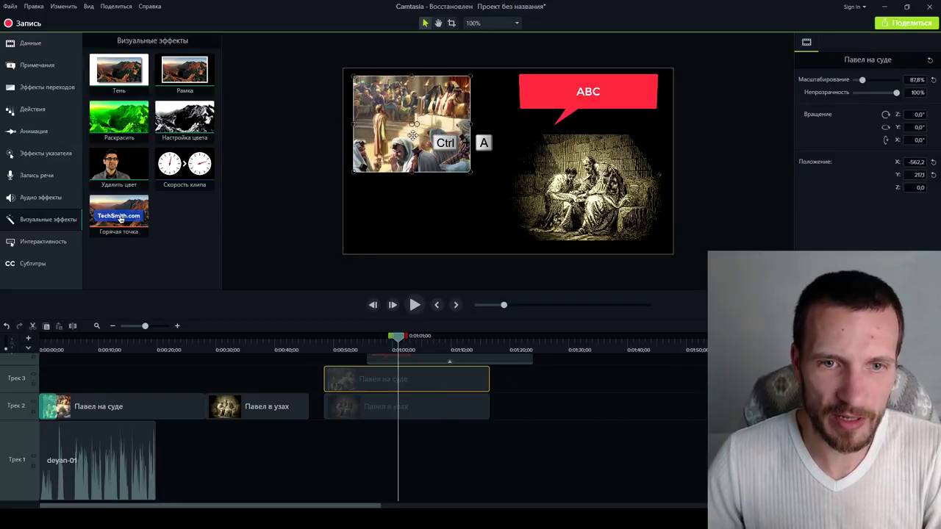
pyautogui.moveTo(425, 130); pyautogui.dragTo(591, 184)
pyautogui.moveTo(603, 134); pyautogui.dragTo(553, 164)
pyautogui.moveTo(519, 195); pyautogui.dragTo(576, 182)
# Enlarge Павел в узах on track 2 to 116.1% and place the small Павел на суде picture in the canvas's upper-left area
pyautogui.click(377, 409)
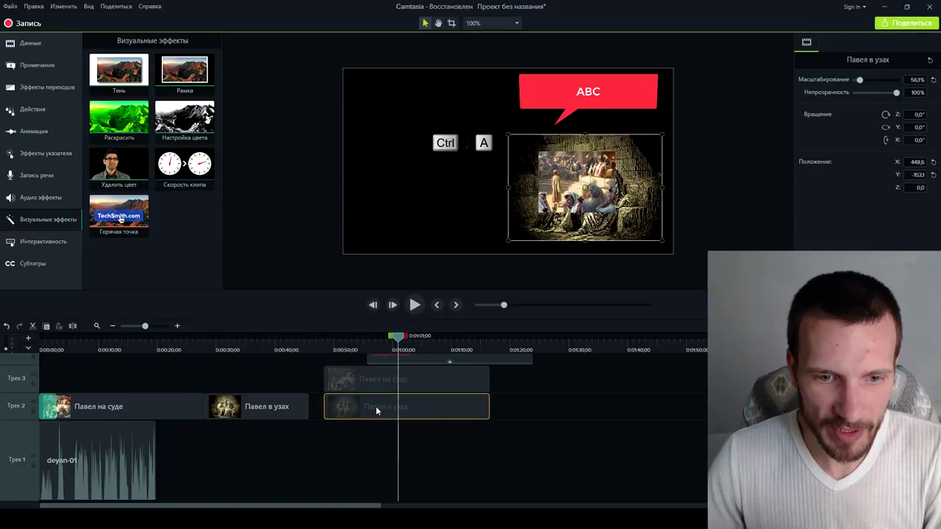
pyautogui.moveTo(507, 142); pyautogui.dragTo(343, 34)
pyautogui.moveTo(384, 114); pyautogui.dragTo(395, 127)
pyautogui.moveTo(577, 183); pyautogui.dragTo(414, 121)
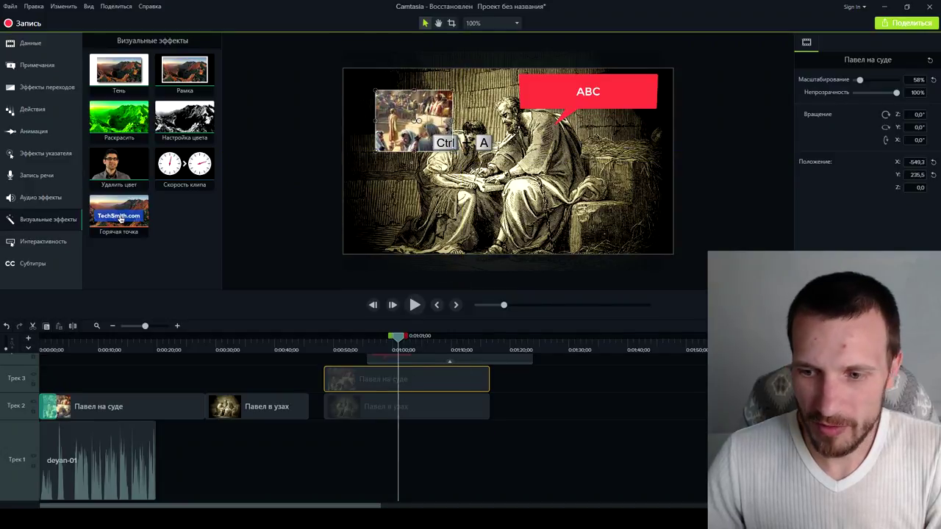
# Delete the Выноска callout on track 4 and the short clips on the tracks above it
pyautogui.scroll(3, 668, 430)
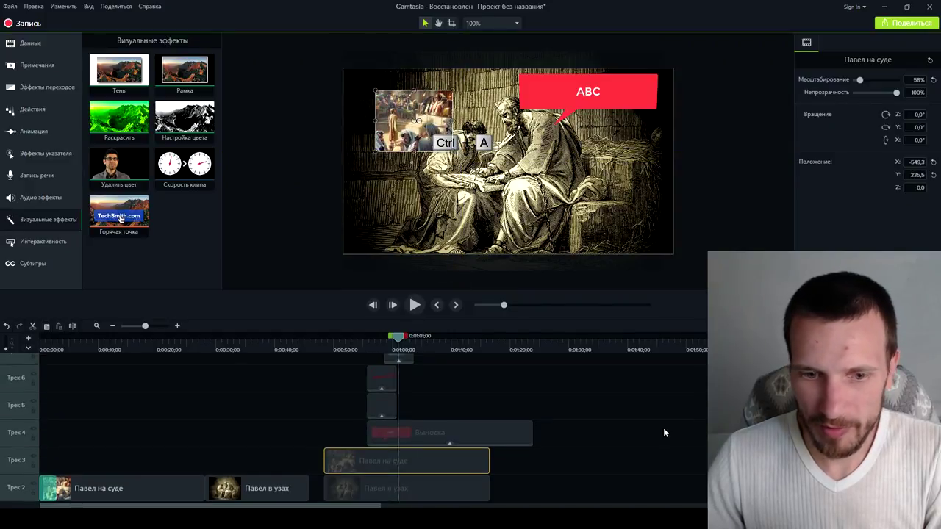
pyautogui.click(401, 358)
pyautogui.press('Delete')
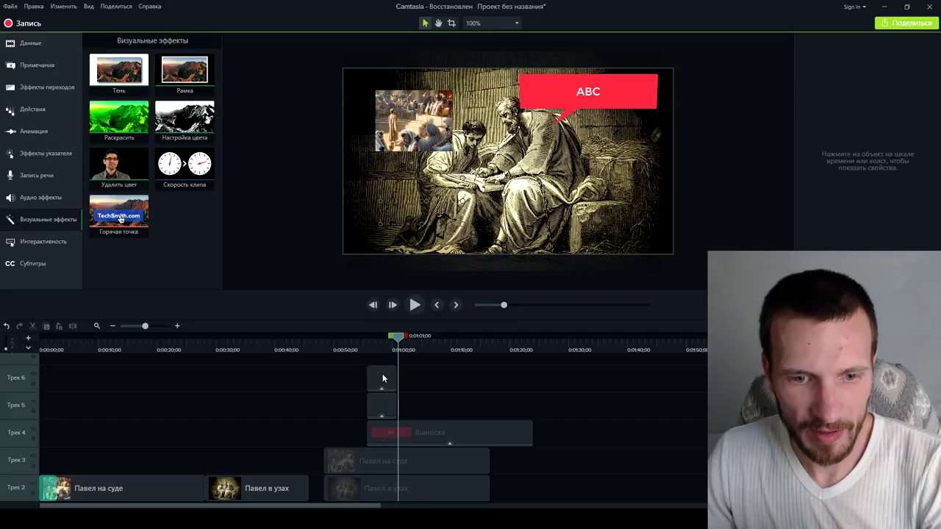
pyautogui.click(382, 373)
pyautogui.press('Delete')
pyautogui.click(380, 404)
pyautogui.press('Delete')
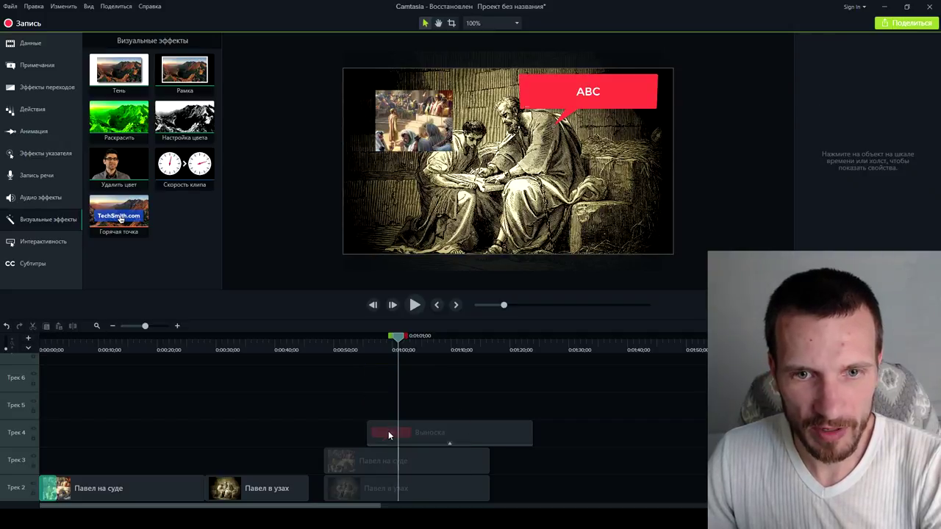
pyautogui.click(388, 431)
pyautogui.press('Delete')
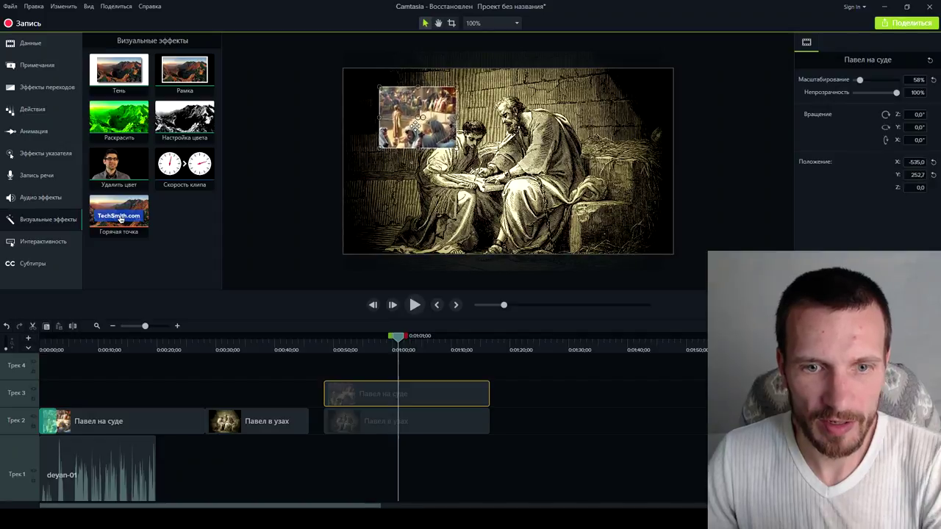
# Apply the Тень effect to Павел на суде on track 3 with offset 63, opacity 100% and blur 18
pyautogui.hotkey('ctrl', 'a')
pyautogui.moveTo(397, 311); pyautogui.dragTo(128, 90)
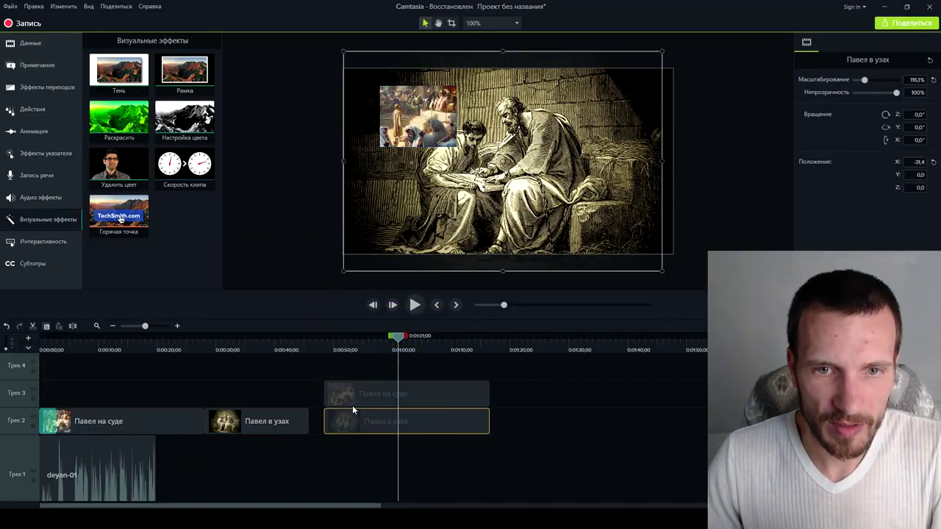
pyautogui.moveTo(118, 70); pyautogui.dragTo(362, 393)
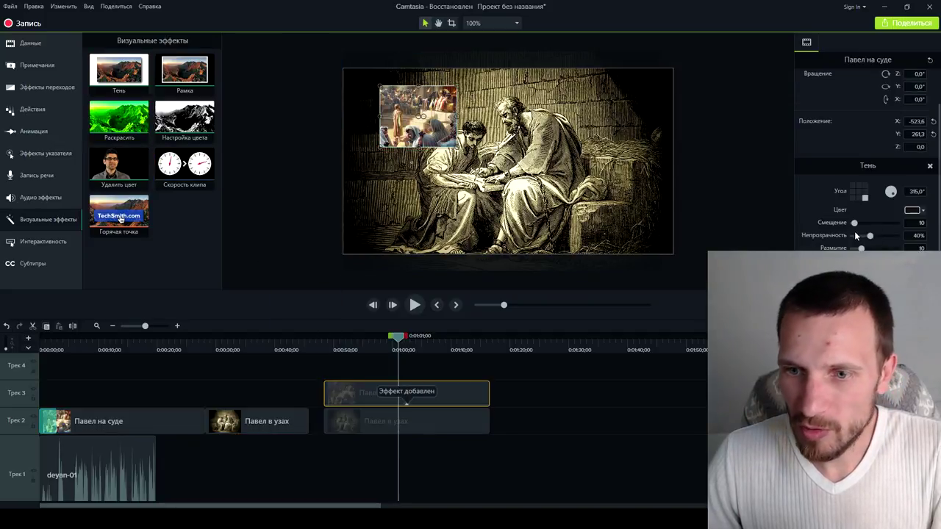
pyautogui.moveTo(855, 228); pyautogui.dragTo(865, 228)
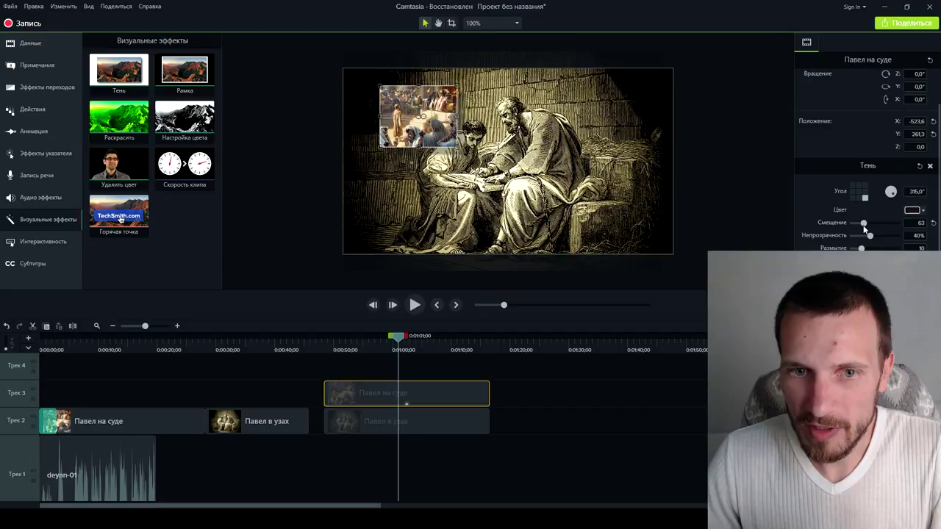
pyautogui.moveTo(876, 237); pyautogui.dragTo(911, 237)
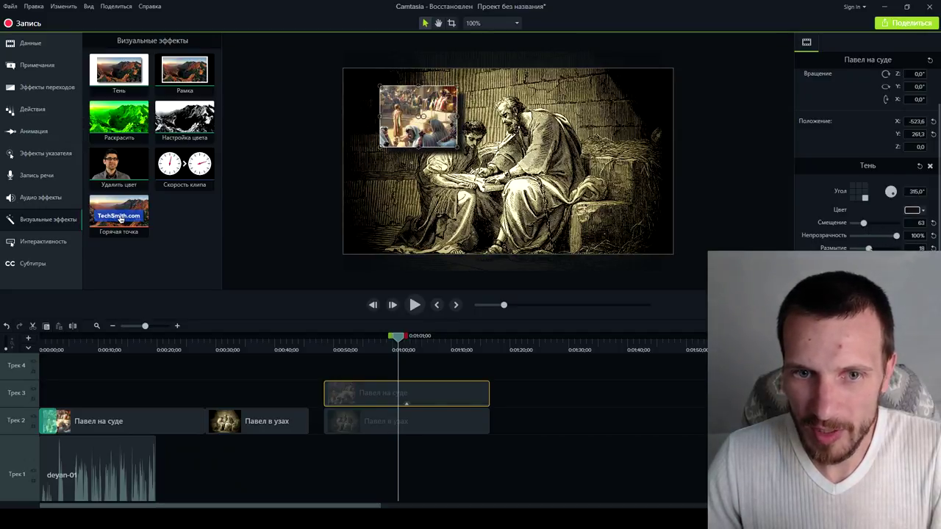
# Reduce the shadow's offset slightly and move the Павел на суде picture to X -657.9, Y 309.8 near the canvas corner
pyautogui.moveTo(866, 226)
pyautogui.mouseDown()
pyautogui.moveTo(874, 226)
pyautogui.moveTo(861, 226)
pyautogui.mouseUp()
pyautogui.moveTo(441, 129); pyautogui.dragTo(420, 123)
pyautogui.click(519, 383)
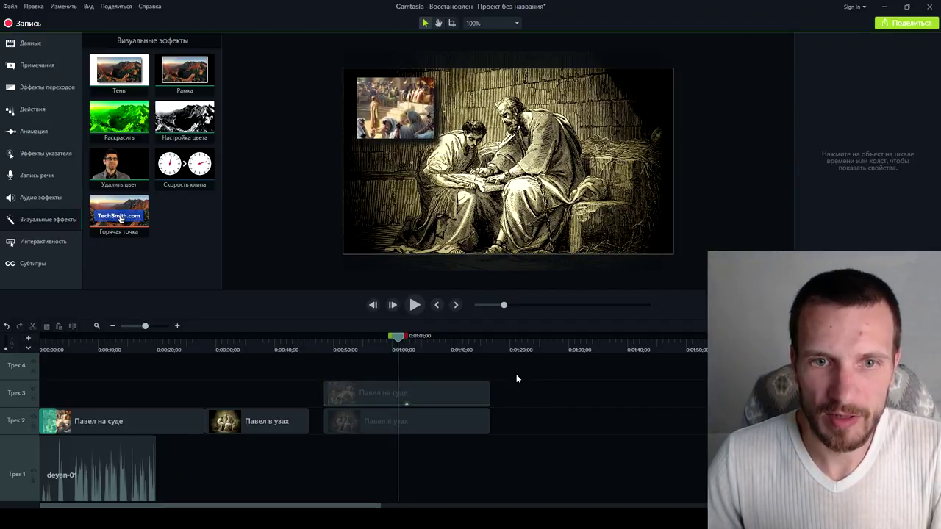
# Apply the Рамка effect to Павел на суде on track 3 and raise the border's thickness to the maximum
pyautogui.hotkey('ctrl', 'a')
pyautogui.moveTo(180, 78); pyautogui.dragTo(433, 394)
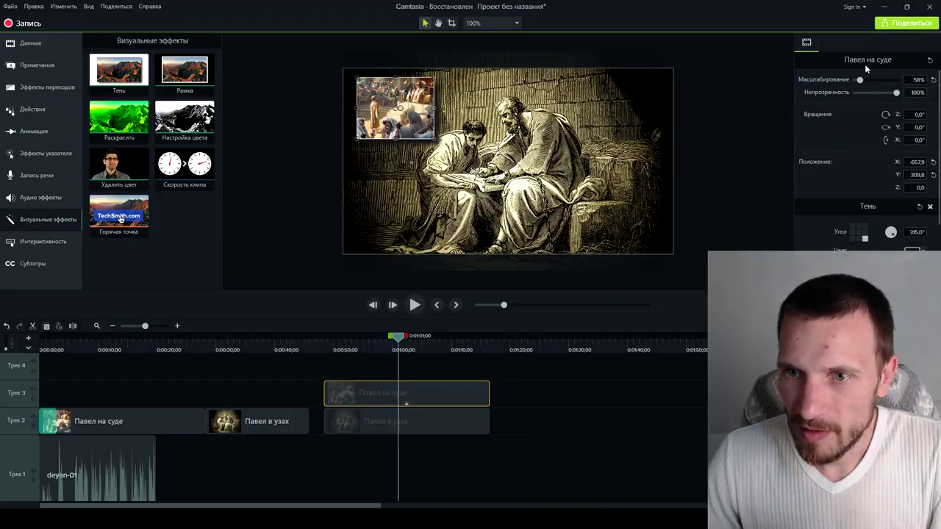
pyautogui.click(406, 403)
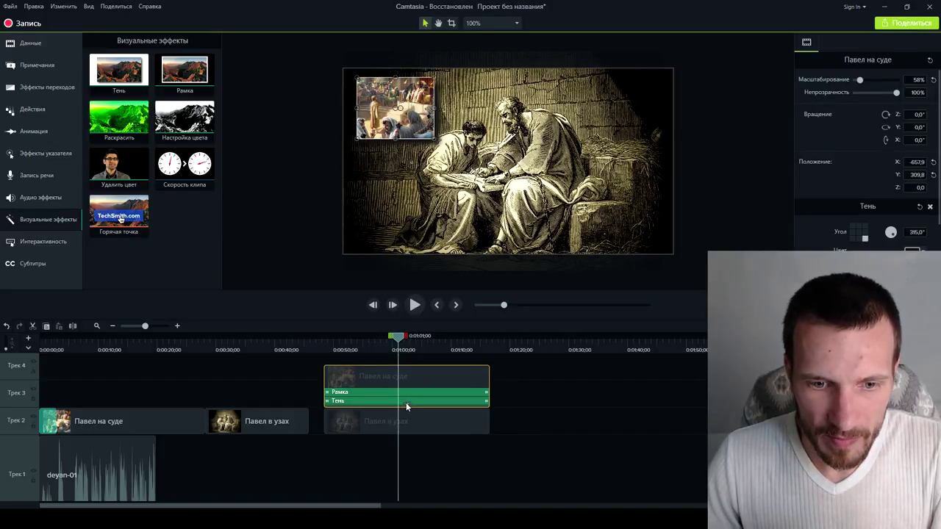
pyautogui.click(400, 392)
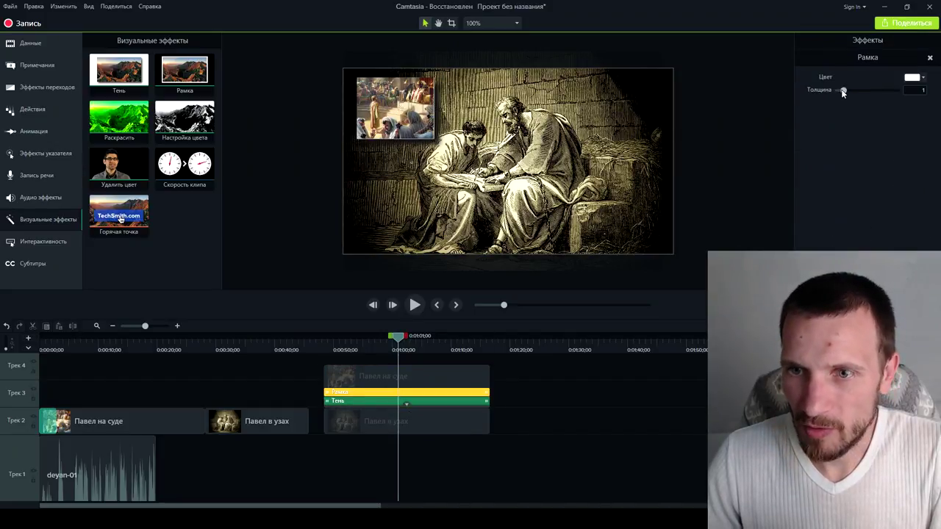
pyautogui.moveTo(857, 92); pyautogui.dragTo(887, 92)
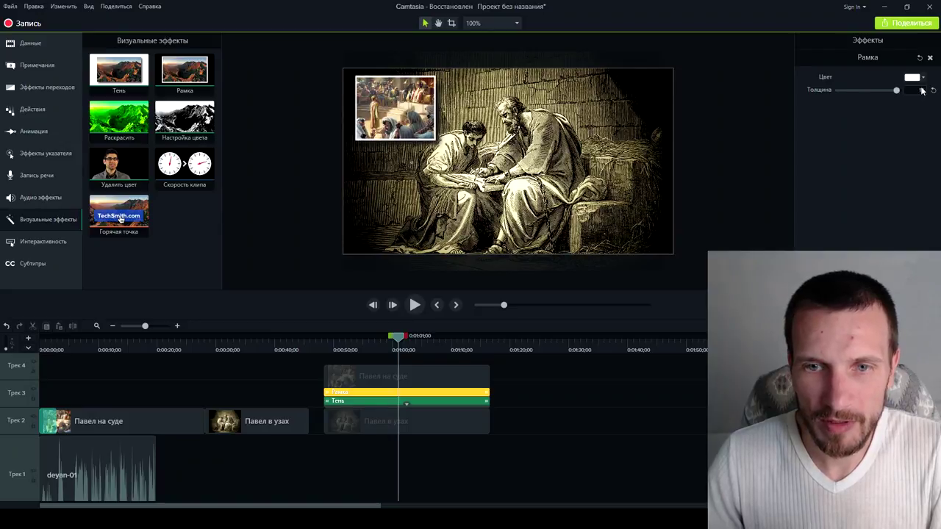
# Enlarge the framed Павел на суде picture to 113.8% scale and deselect it
pyautogui.click(432, 135)
pyautogui.moveTo(435, 139); pyautogui.dragTo(507, 197)
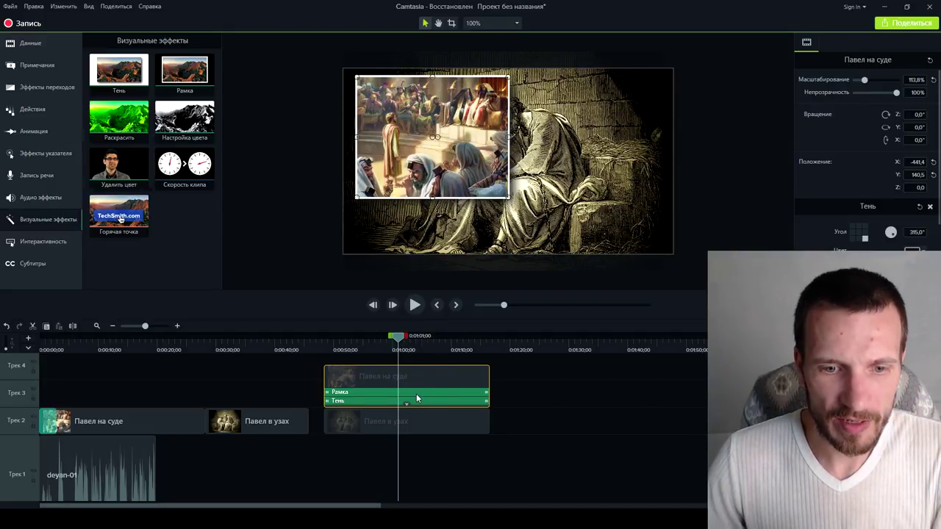
pyautogui.click(522, 383)
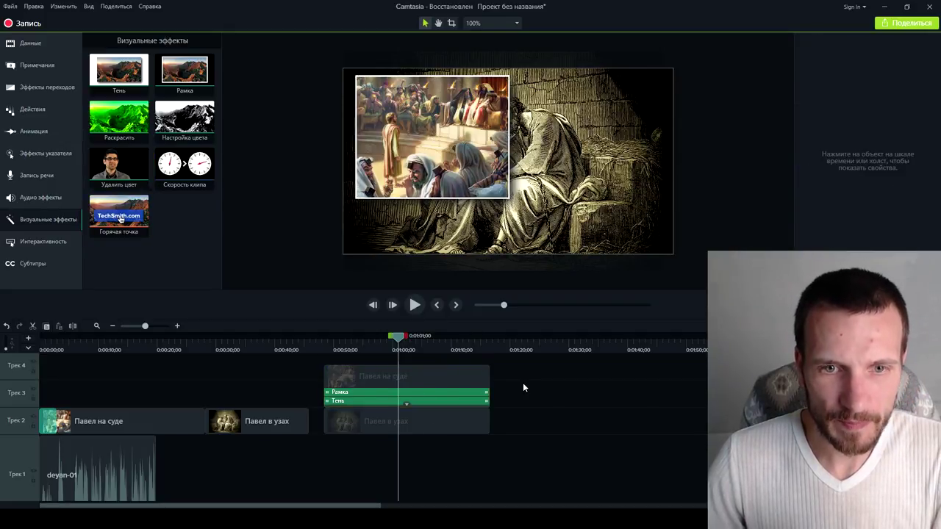
# Bring up the interactivity options for quizzes, then check the OBS window and minimize it
pyautogui.click(69, 239)
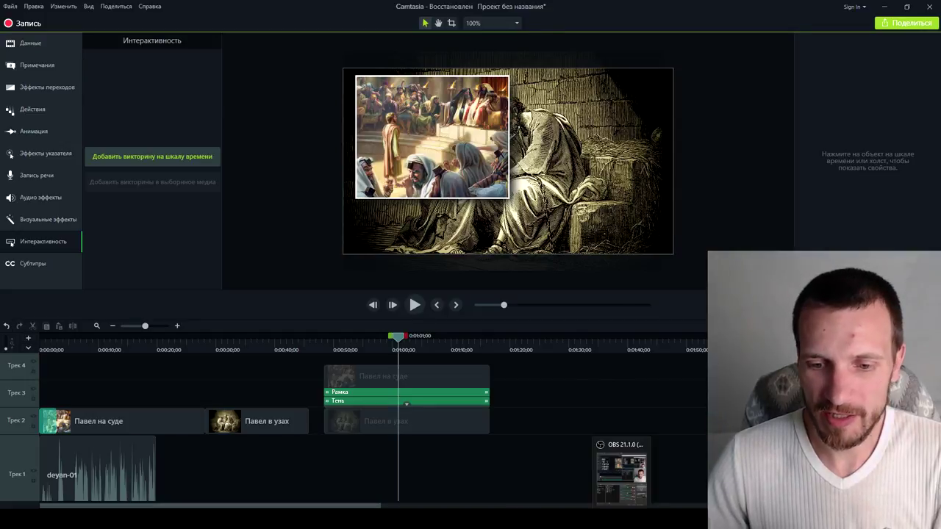
pyautogui.click(621, 519)
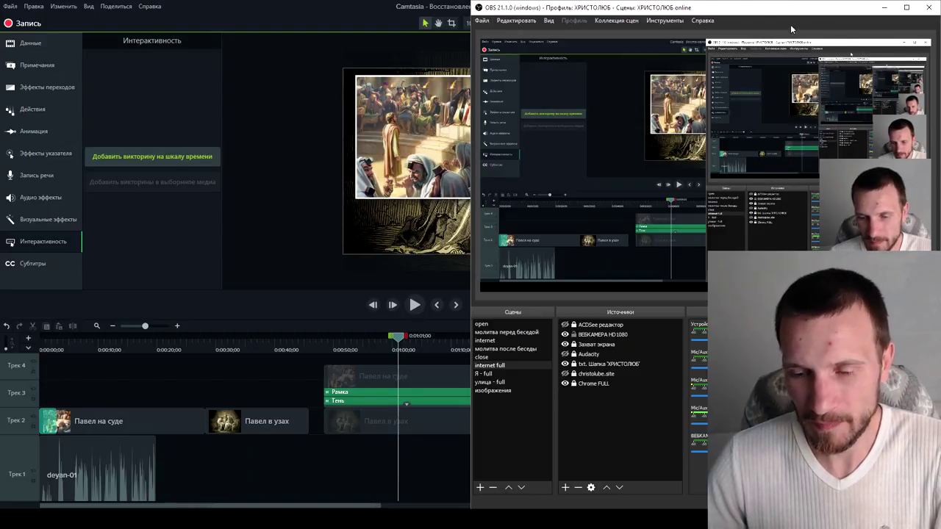
pyautogui.click(885, 8)
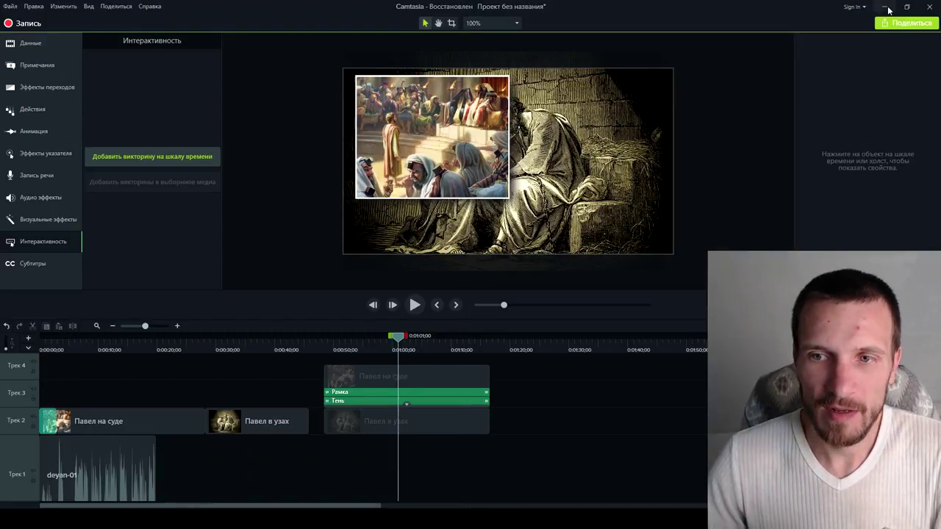
# Open Camtasia's screen recorder and move the 1920 × 512 capture area lower on the desktop
pyautogui.click(20, 24)
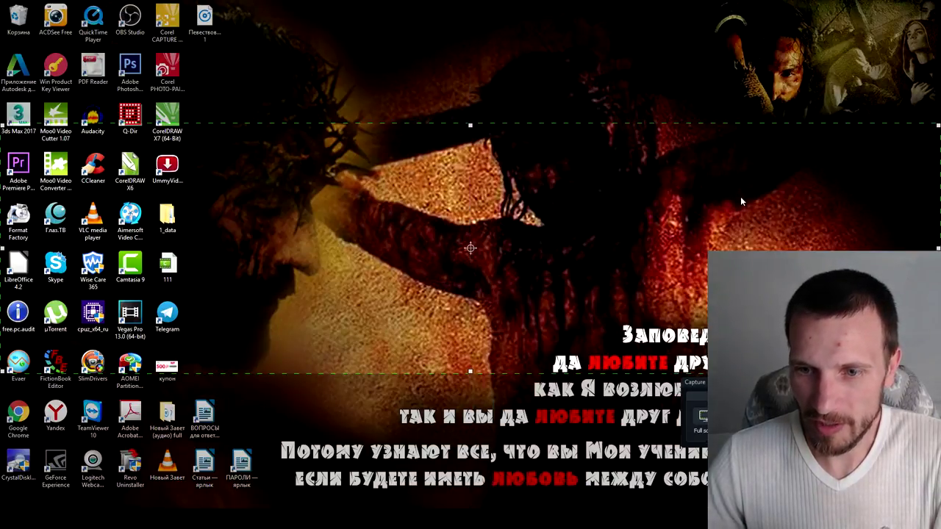
pyautogui.click(694, 382)
pyautogui.click(702, 394)
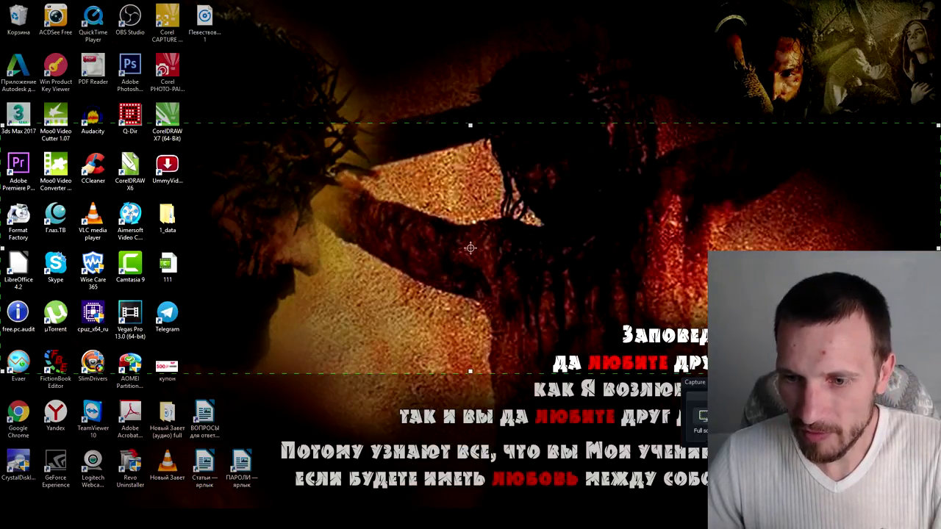
pyautogui.moveTo(470, 250); pyautogui.dragTo(470, 333)
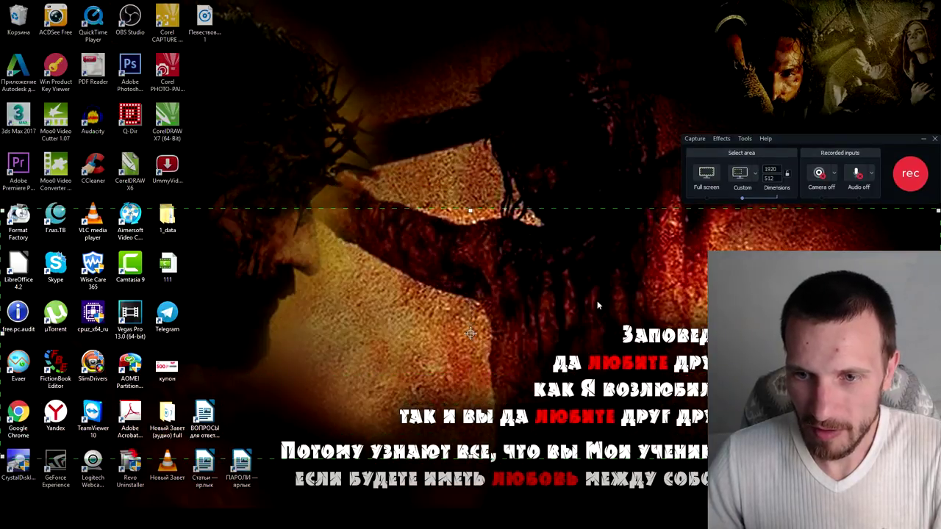
# Switch the capture area to full screen and lower its upper edge to make a 1920 × 528 area
pyautogui.click(707, 174)
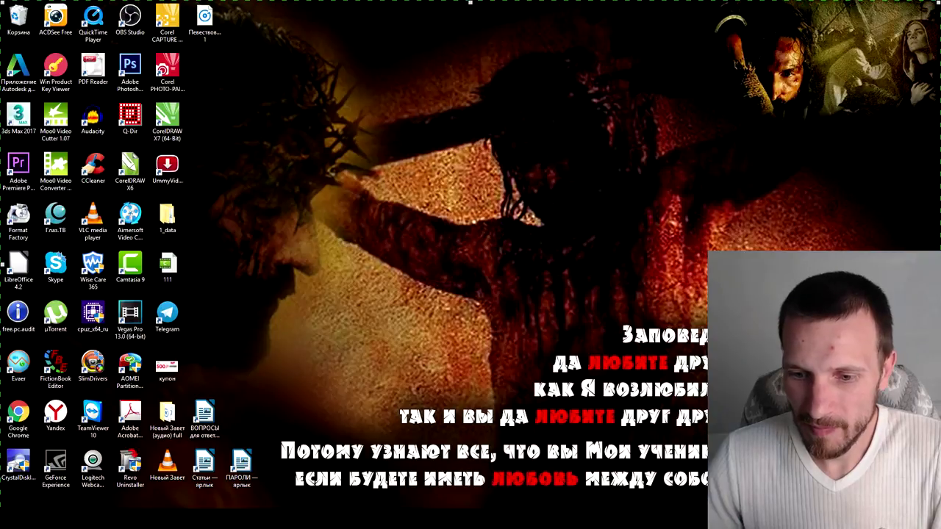
pyautogui.moveTo(470, 2); pyautogui.dragTo(470, 241)
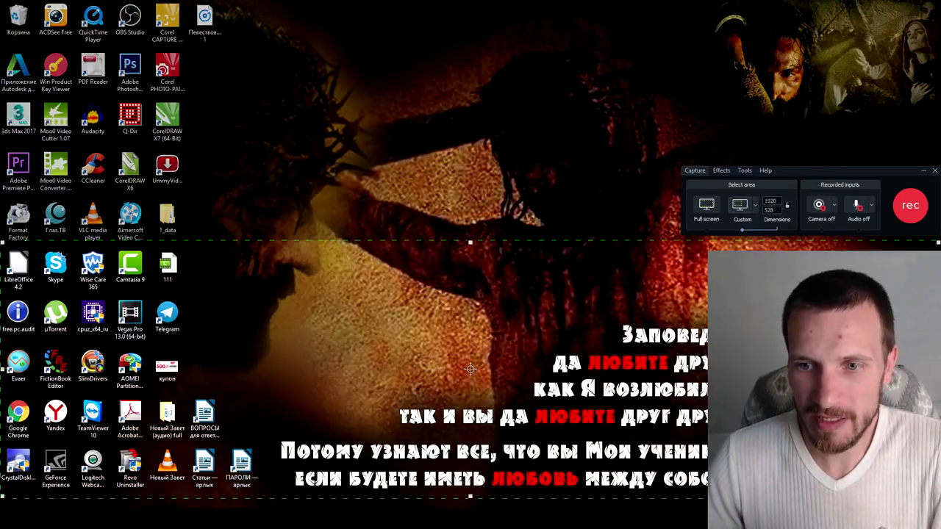
# Raise the capture area on the desktop, narrow it to 1080 × 528 and place it near the desktop's upper-left part
pyautogui.moveTo(471, 368); pyautogui.dragTo(470, 326)
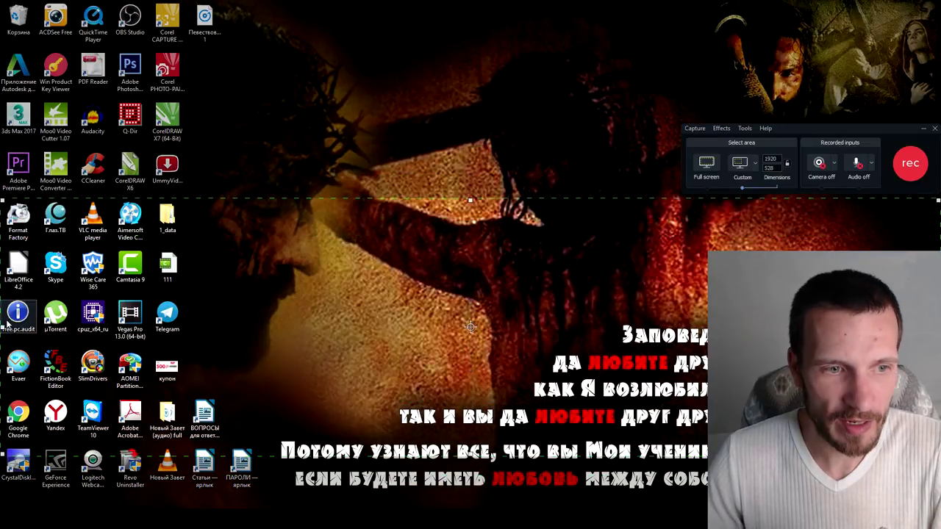
pyautogui.moveTo(3, 326); pyautogui.dragTo(414, 199)
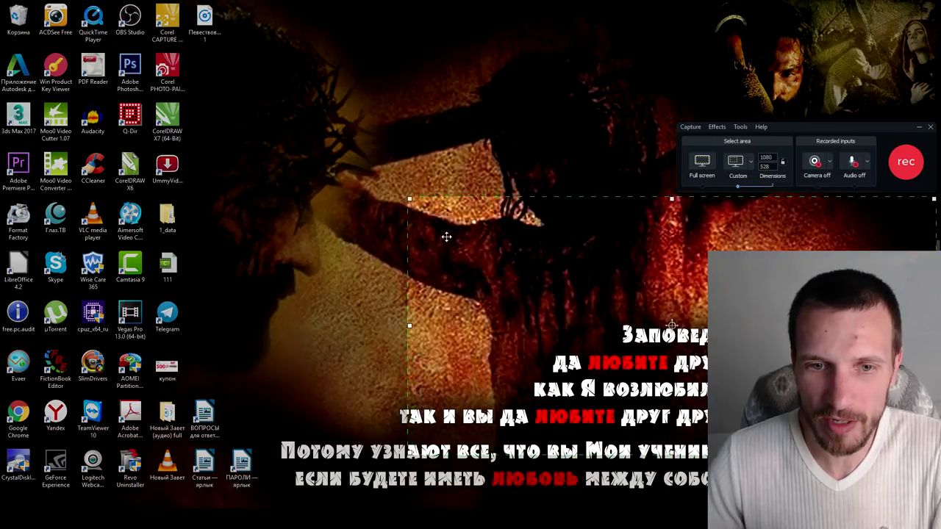
pyautogui.moveTo(445, 237); pyautogui.dragTo(105, 109)
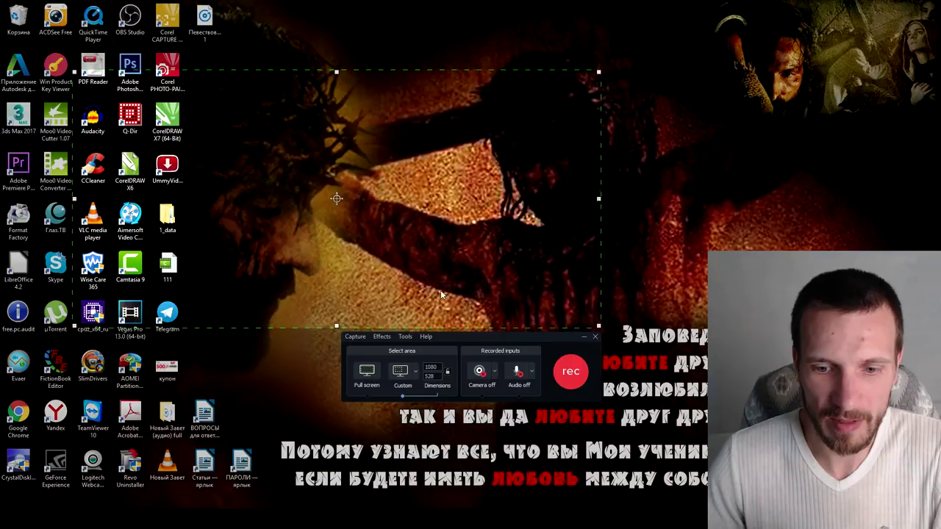
# Switch to the YouTube results in the browser and fit the capture area around the first three videos at 927 × 517
pyautogui.hotkey('alt', 'Tab')
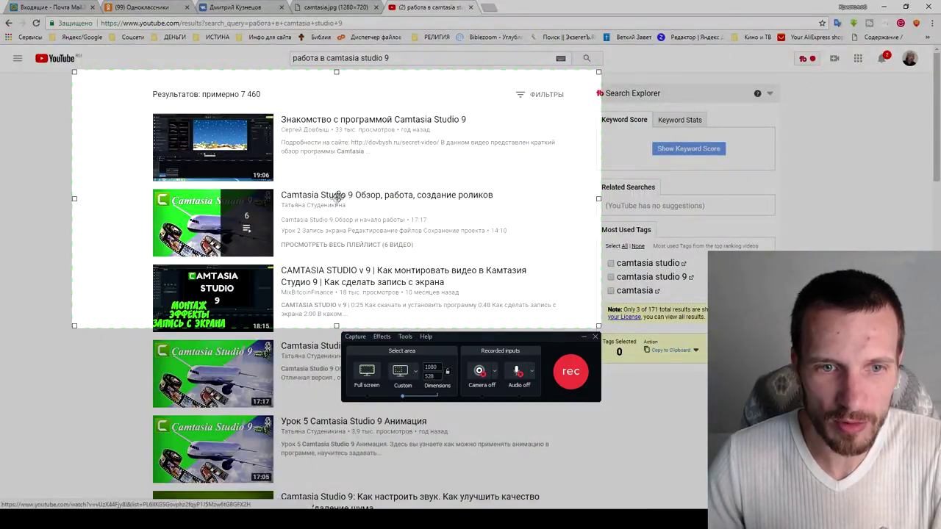
pyautogui.moveTo(337, 196); pyautogui.dragTo(405, 209)
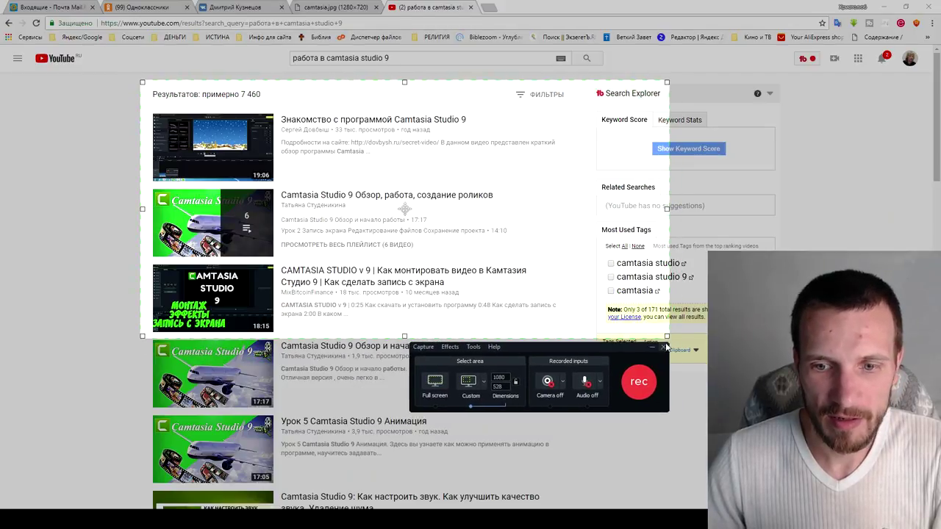
pyautogui.moveTo(666, 335); pyautogui.dragTo(590, 330)
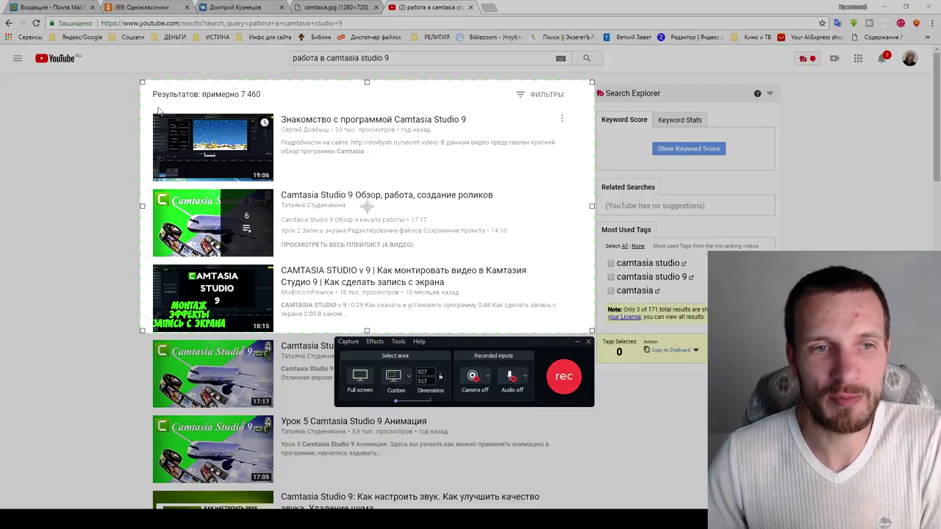
# Set the capture area to full screen, lower its upper edge to make it 1920 × 528, and close the recorder
pyautogui.click(360, 376)
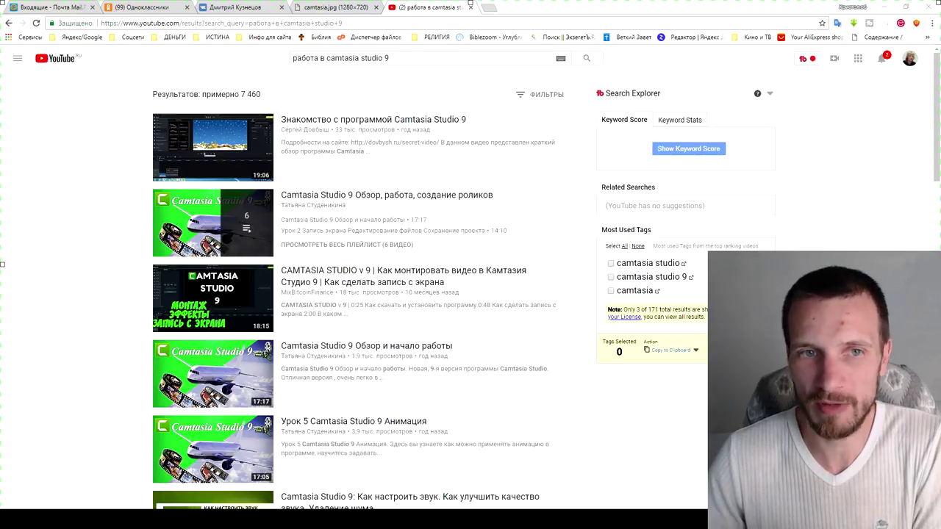
pyautogui.moveTo(470, 3); pyautogui.dragTo(471, 242)
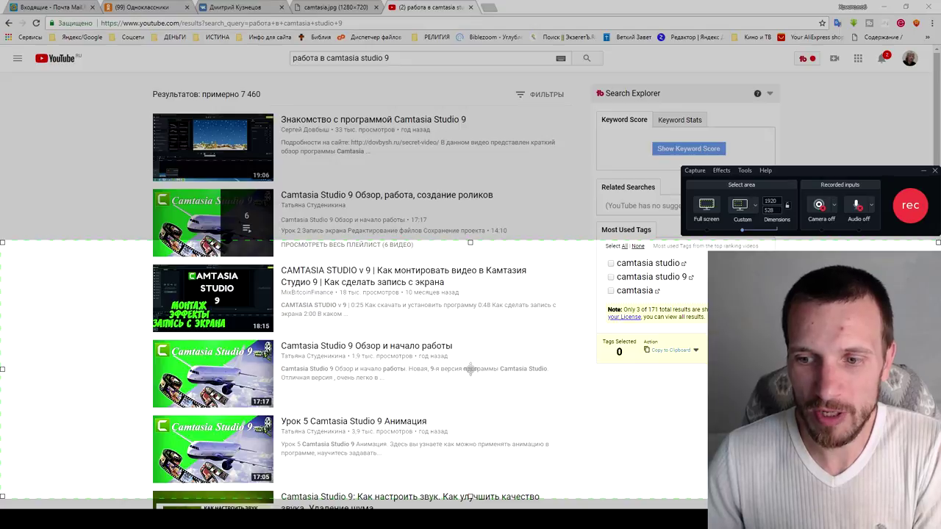
pyautogui.click(935, 171)
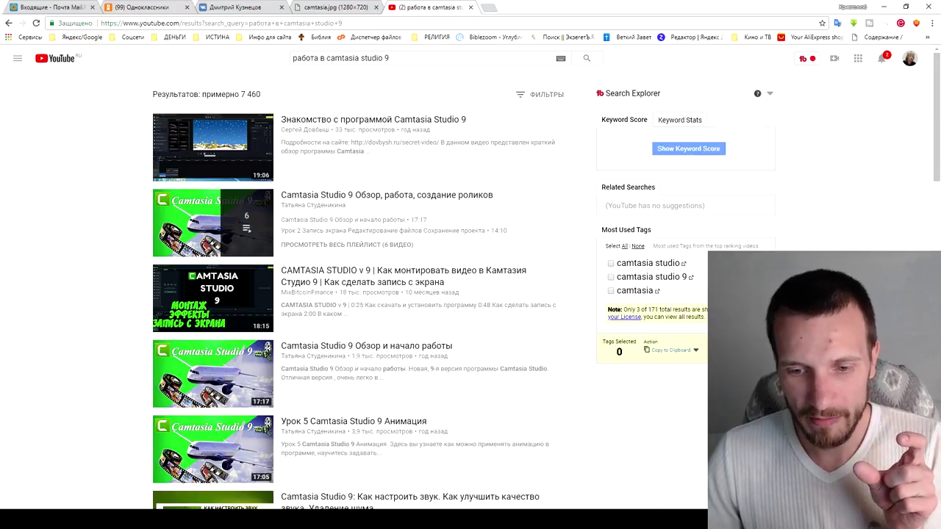
# Make the webcam source slightly smaller in the corner of the OBS scene, return to Camtasia and minimize OBS
pyautogui.click(617, 524)
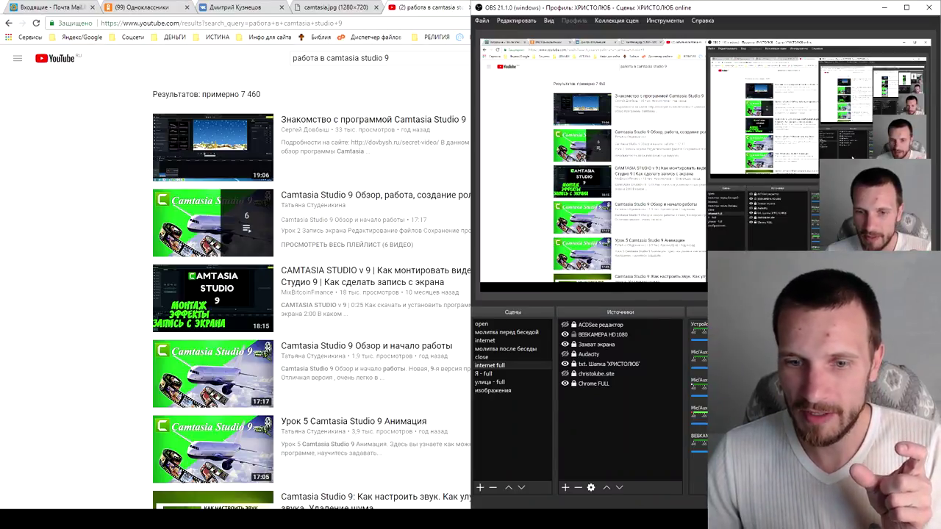
pyautogui.click(857, 191)
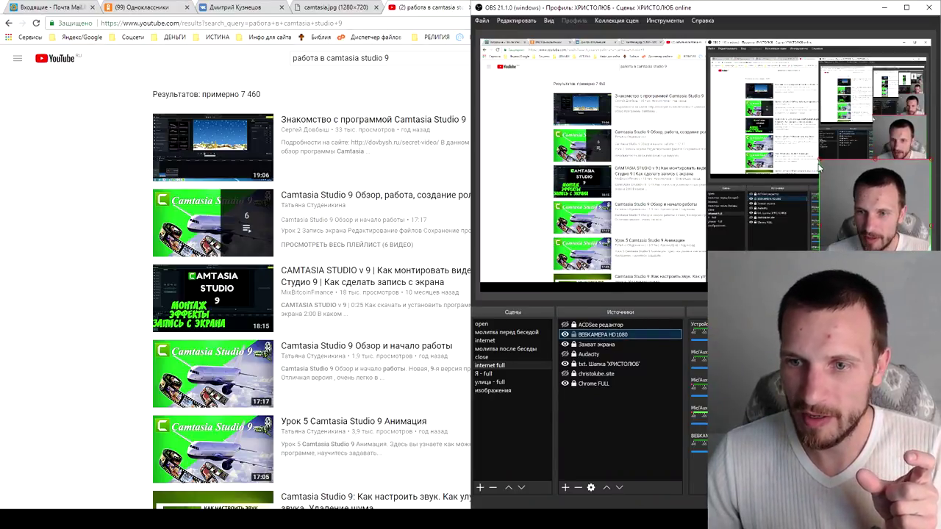
pyautogui.moveTo(820, 163); pyautogui.dragTo(891, 267)
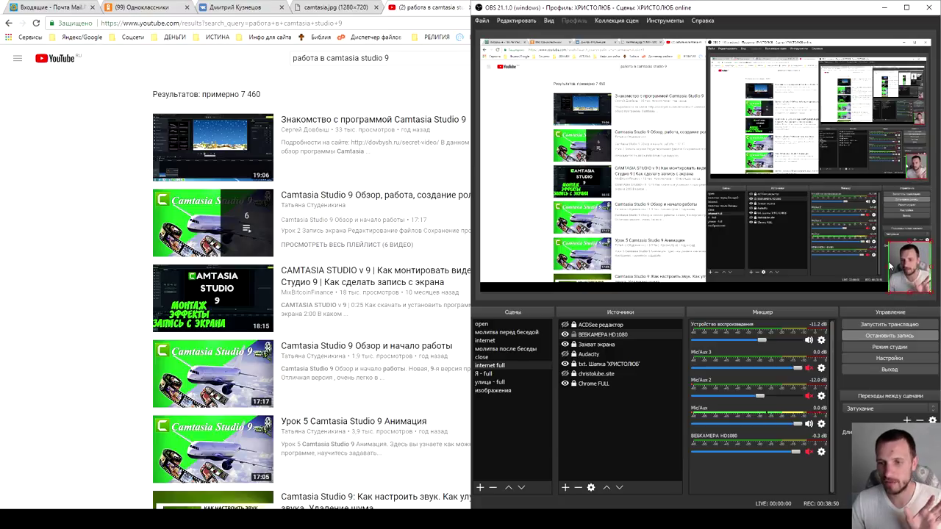
pyautogui.moveTo(890, 267); pyautogui.dragTo(836, 198)
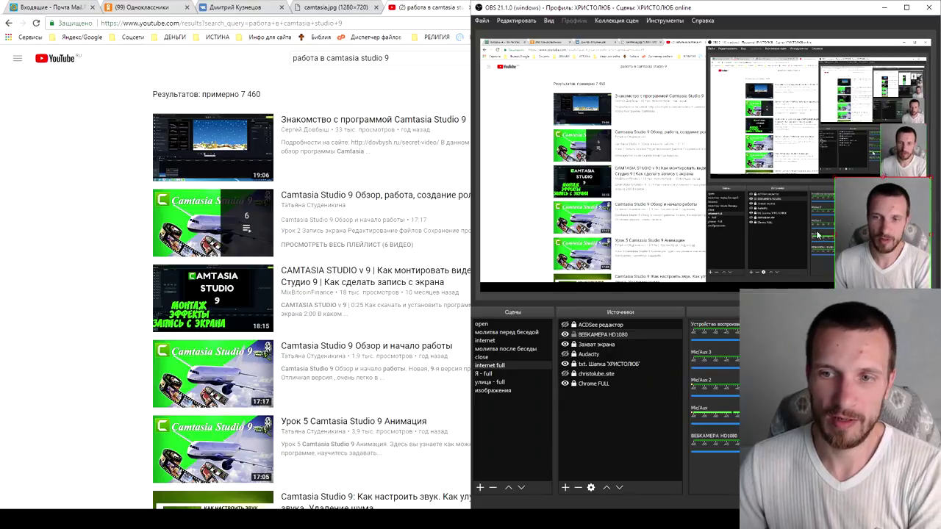
pyautogui.click(608, 413)
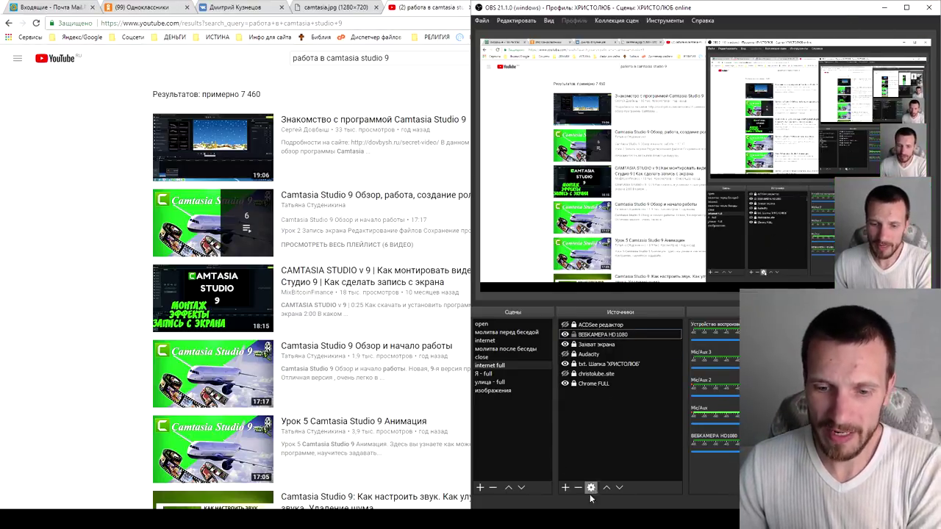
pyautogui.hotkey('alt', 'Tab')
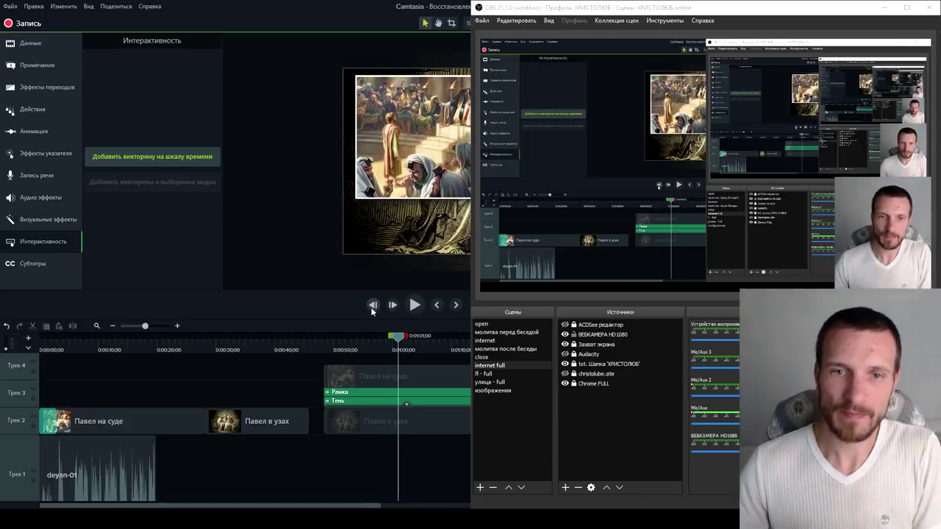
pyautogui.click(885, 8)
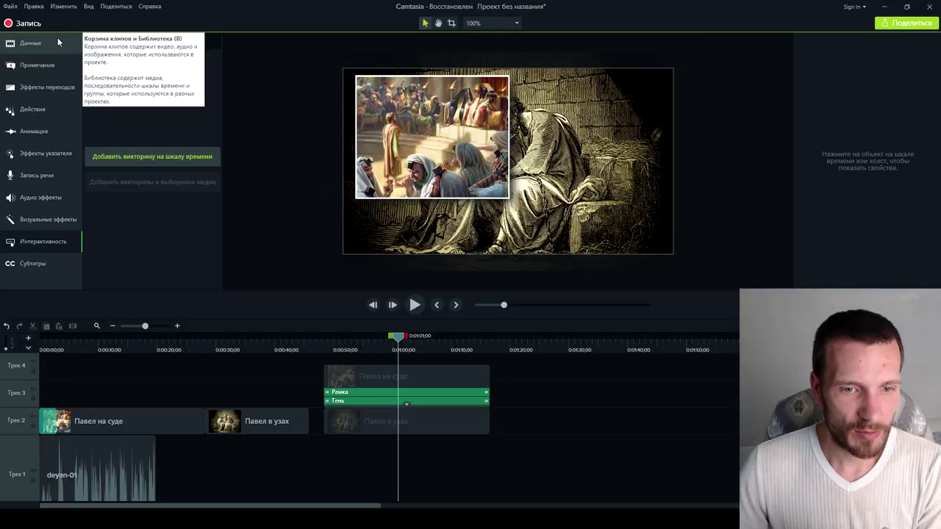
# Replace the short deyan-01 clip on Трек 1 with a fresh copy of deyan-01.mp3 at the track's start
pyautogui.click(137, 466)
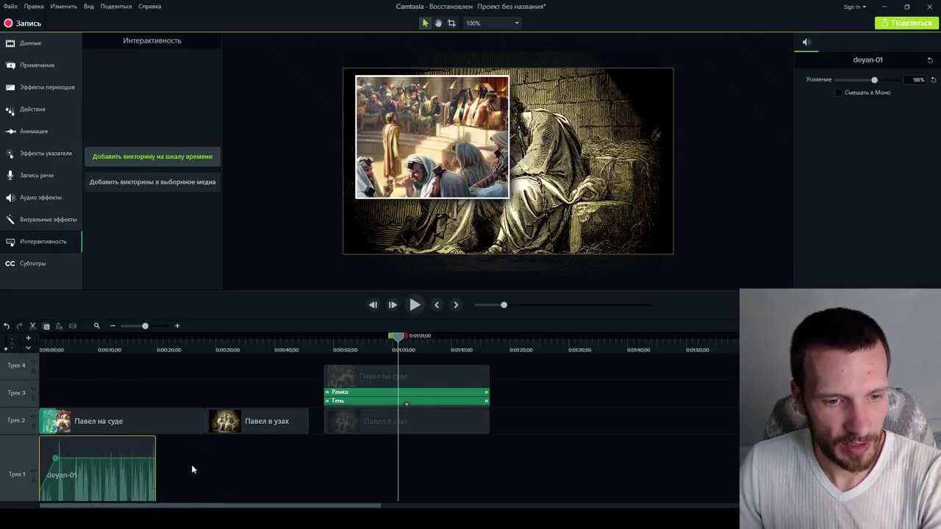
pyautogui.click(28, 43)
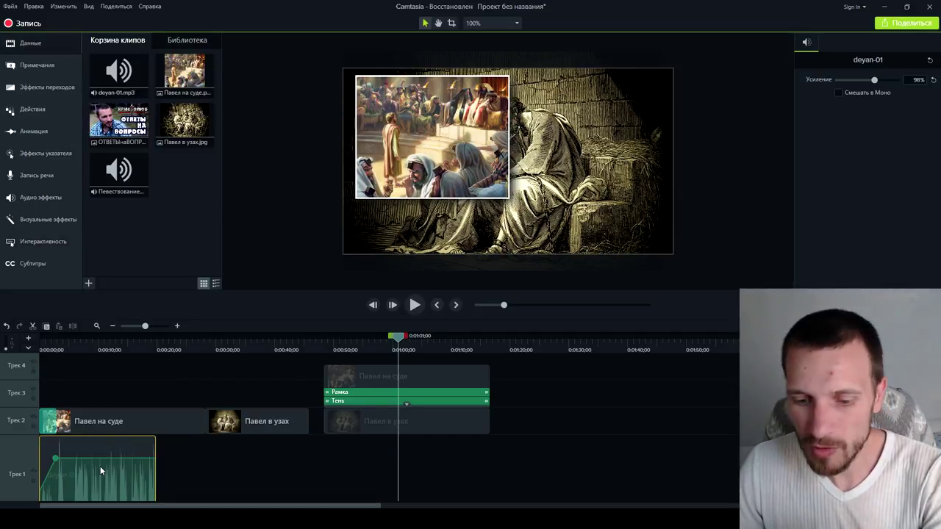
pyautogui.press('Delete')
pyautogui.moveTo(117, 74); pyautogui.dragTo(40, 486)
pyautogui.moveTo(99, 459); pyautogui.dragTo(58, 458)
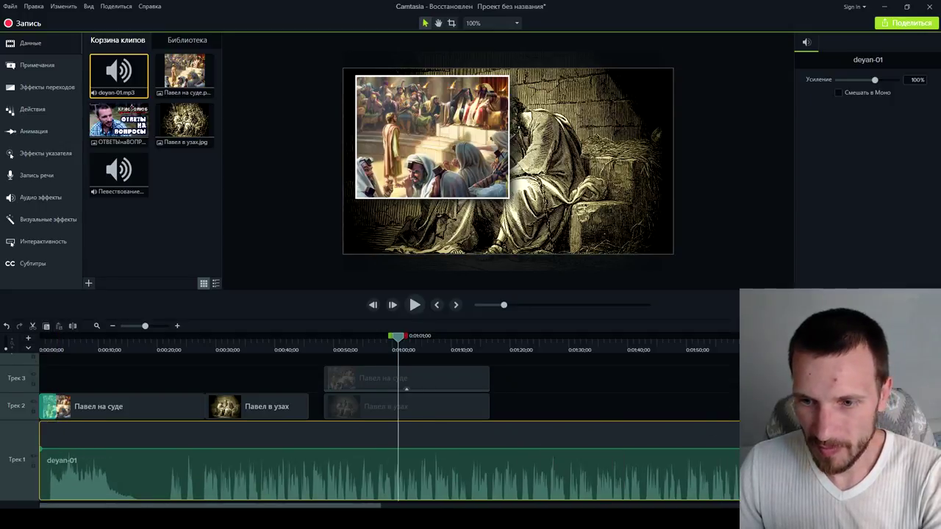
# Split the deyan-01 audio at 0:00:20;19 and delete the part before the cut
pyautogui.moveTo(679, 342); pyautogui.dragTo(398, 338)
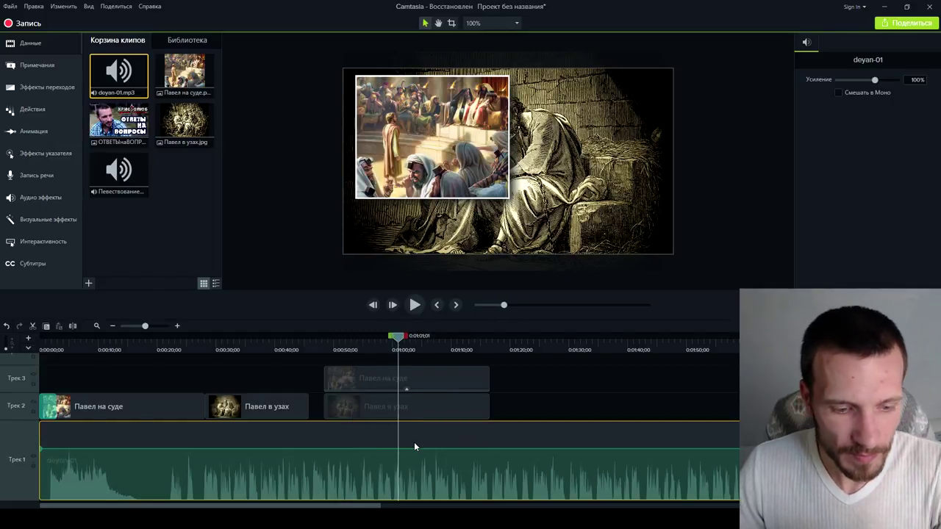
pyautogui.click(159, 380)
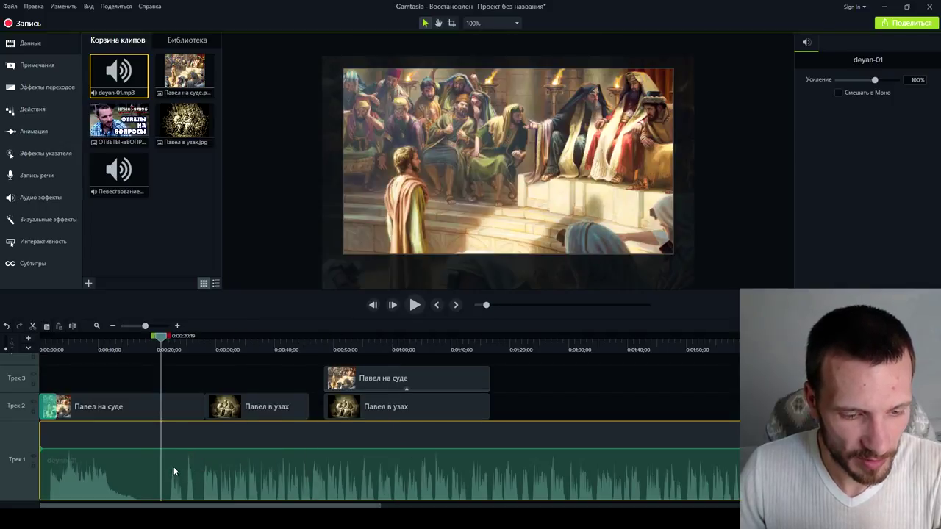
pyautogui.press('s')
pyautogui.click(127, 458)
pyautogui.press('Delete')
# Split the audio at 0:01:13;06, delete the part after the cut and move the remaining clip to the track's start
pyautogui.moveTo(165, 351); pyautogui.dragTo(469, 360)
pyautogui.click(487, 441)
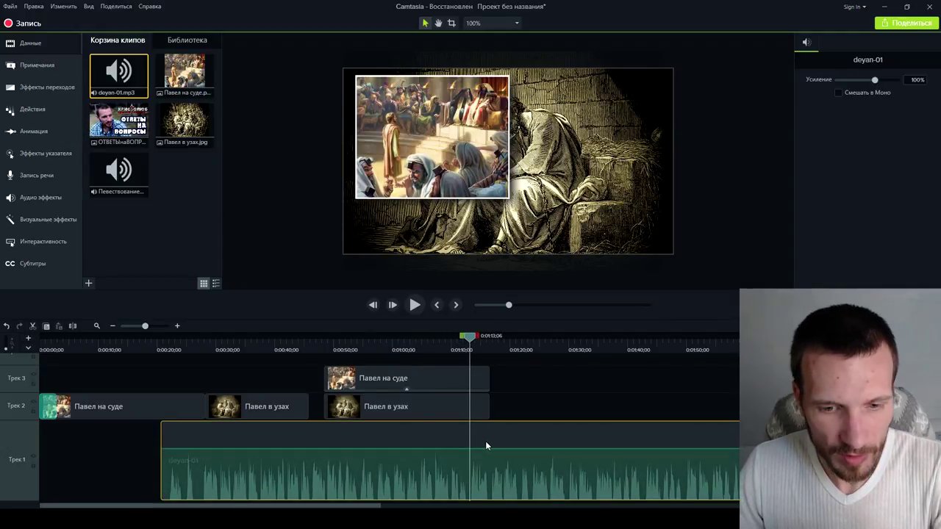
pyautogui.press('s')
pyautogui.click(483, 442)
pyautogui.press('Delete')
pyautogui.moveTo(213, 463); pyautogui.dragTo(126, 468)
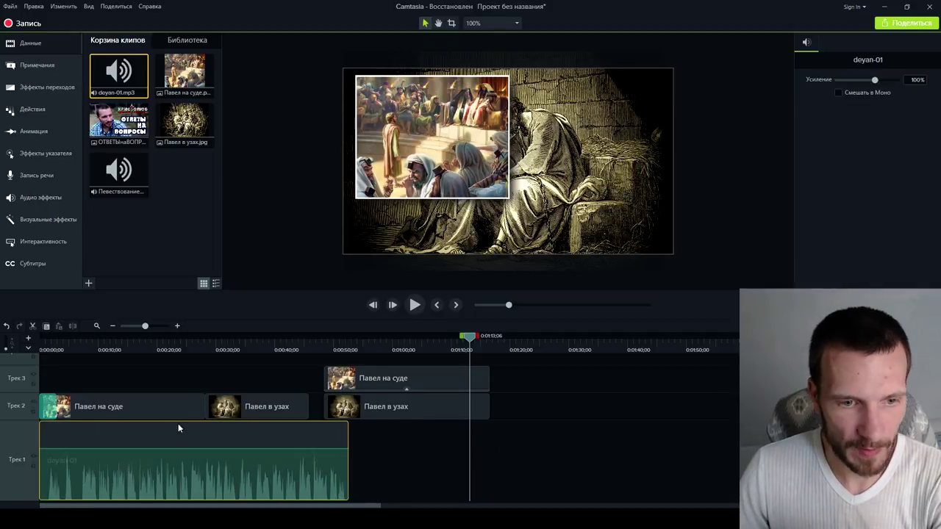
# Shorten the first Павел на суде clip to about 12 s and place the shortened Павел в узах clip directly after it
pyautogui.click(136, 409)
pyautogui.moveTo(207, 405); pyautogui.dragTo(111, 407)
pyautogui.moveTo(230, 407); pyautogui.dragTo(119, 414)
pyautogui.moveTo(197, 405); pyautogui.dragTo(182, 406)
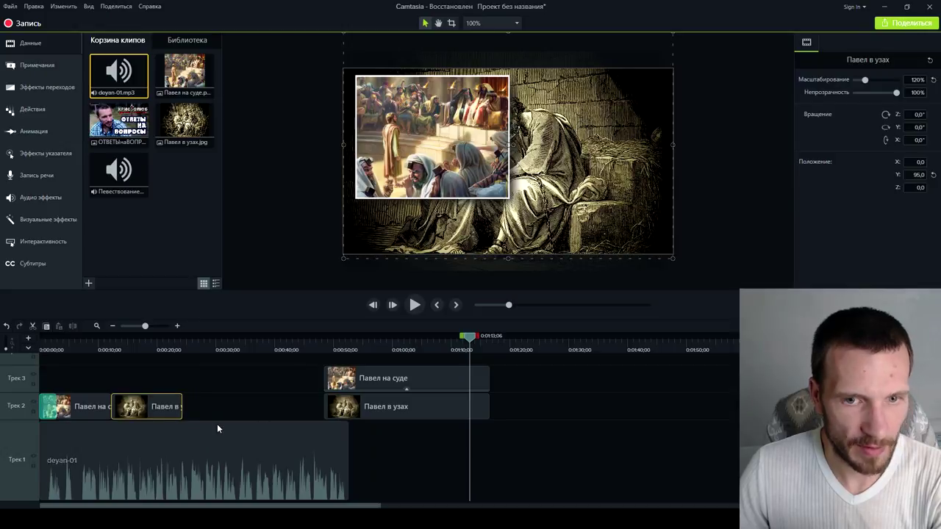
# Move the second Павел в узах clip and the framed Павел на суде clip above it earlier, ending both with the deyan-01 audio
pyautogui.moveTo(367, 406); pyautogui.dragTo(490, 403)
pyautogui.moveTo(385, 380); pyautogui.dragTo(282, 403)
pyautogui.moveTo(382, 403); pyautogui.dragTo(358, 378)
pyautogui.moveTo(487, 416); pyautogui.dragTo(214, 403)
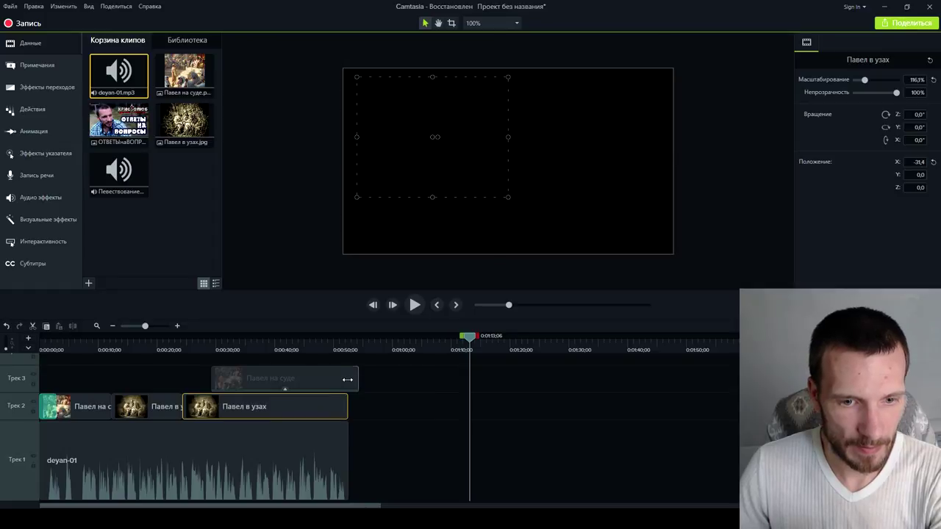
pyautogui.click(352, 378)
pyautogui.moveTo(321, 379); pyautogui.dragTo(309, 382)
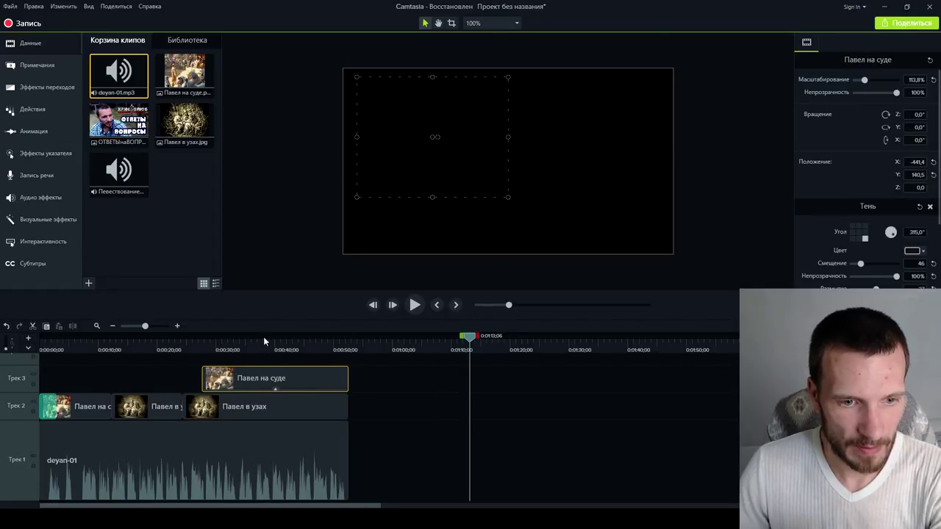
# Shrink the framed picture to about 73% in the canvas's upper-right corner and trim the background Павел в узах clip to start with it
pyautogui.click(263, 336)
pyautogui.moveTo(507, 197); pyautogui.dragTo(598, 142)
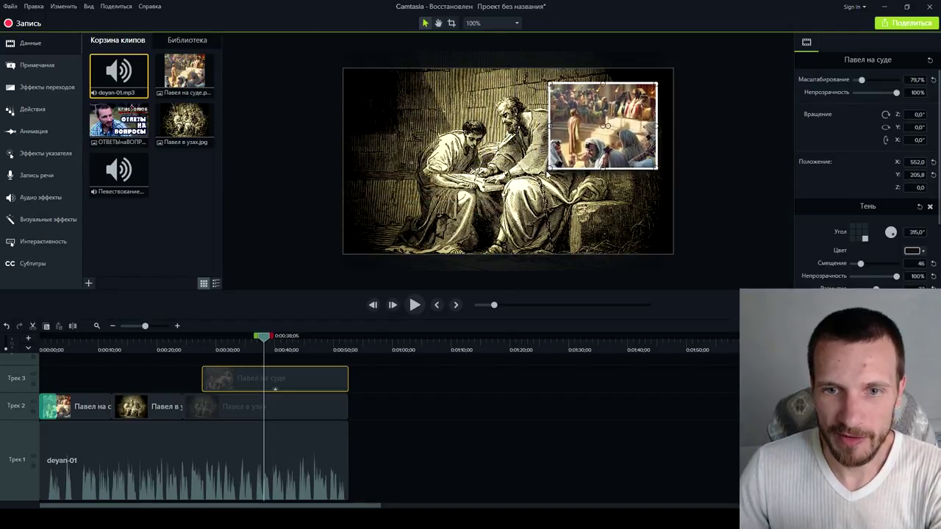
pyautogui.moveTo(548, 169); pyautogui.dragTo(593, 140)
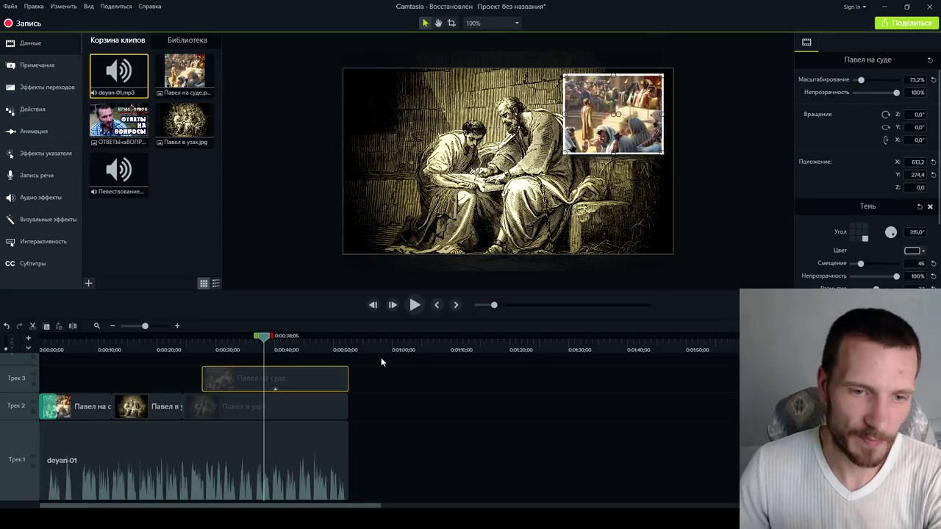
pyautogui.click(212, 407)
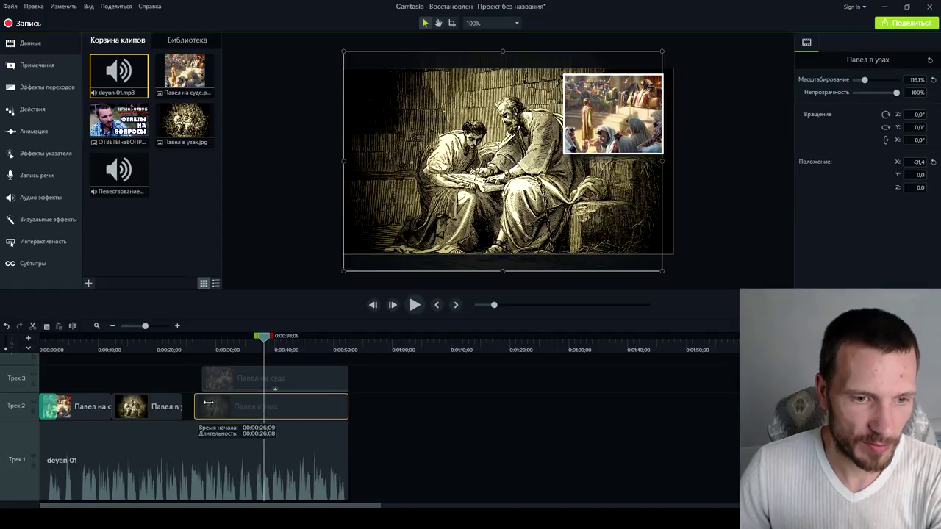
# Add the Затенение transition between the first two pictures and at the start of both overlapping clips on Трек 2 and Трек 3
pyautogui.click(50, 87)
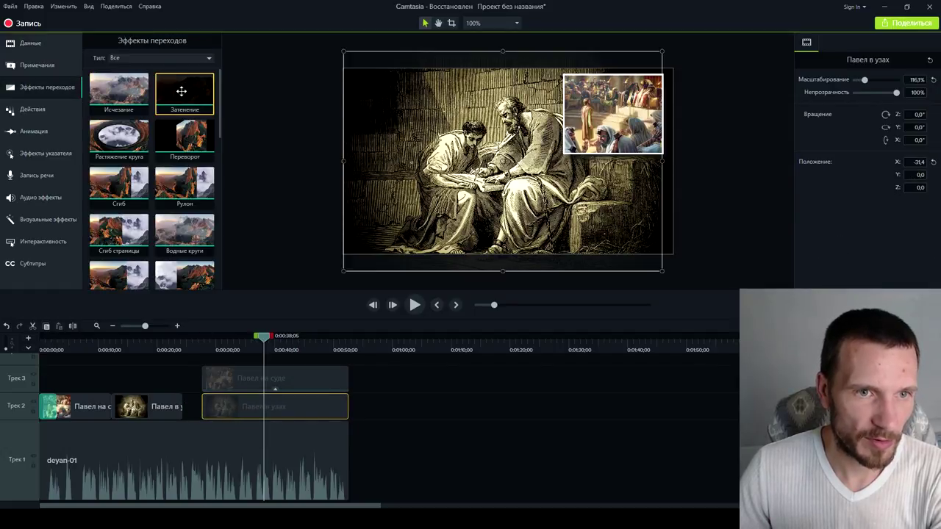
pyautogui.moveTo(184, 138)
pyautogui.mouseDown()
pyautogui.moveTo(125, 413)
pyautogui.moveTo(110, 408)
pyautogui.mouseUp()
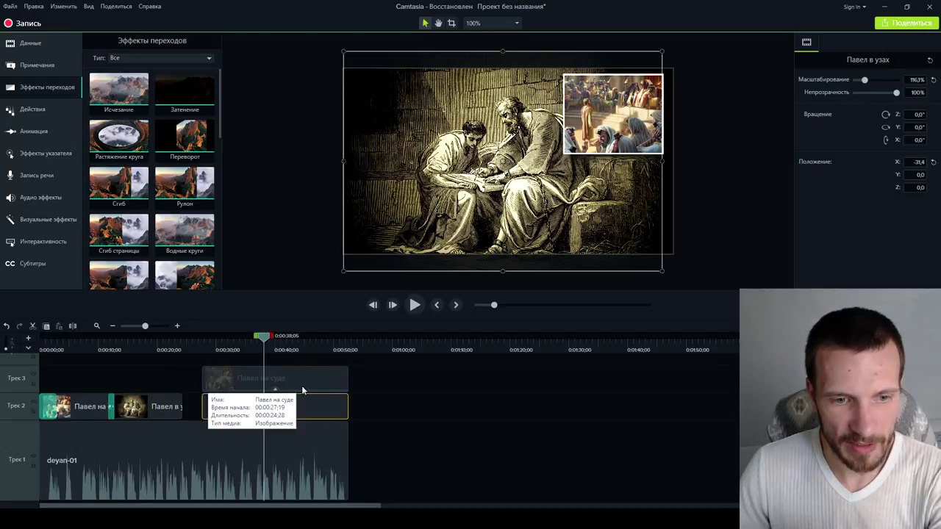
pyautogui.click(222, 346)
pyautogui.click(203, 351)
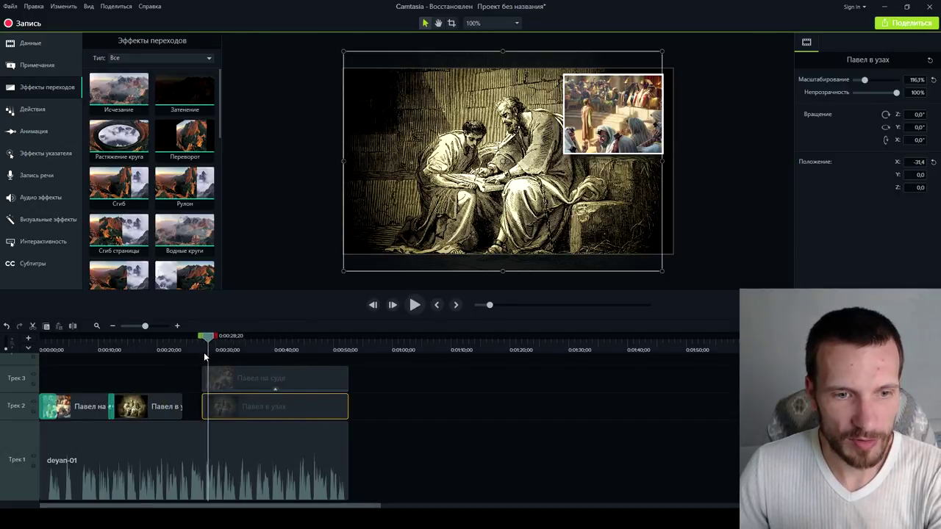
pyautogui.moveTo(192, 103); pyautogui.dragTo(206, 404)
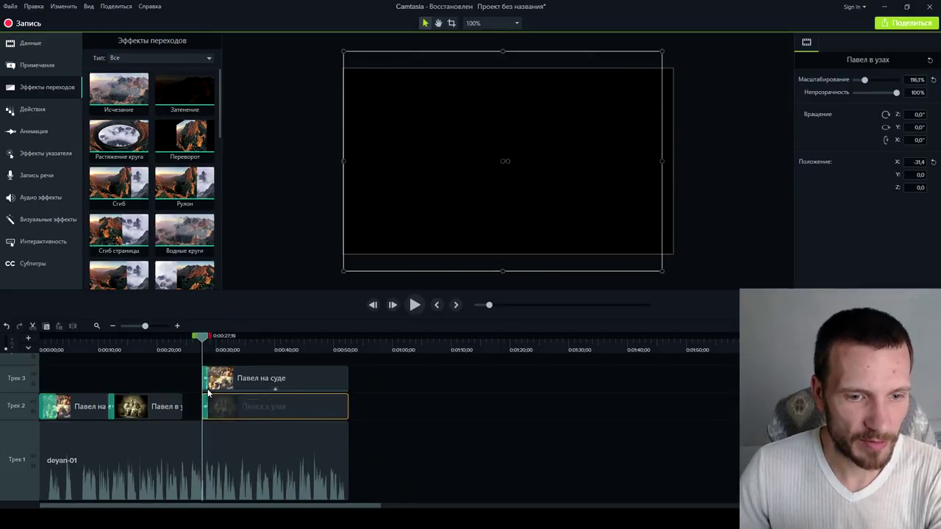
# Apply the Нарастание audio effect to the deyan-01 clip on Трек 1
pyautogui.click(44, 132)
pyautogui.click(44, 153)
pyautogui.click(43, 175)
pyautogui.click(51, 196)
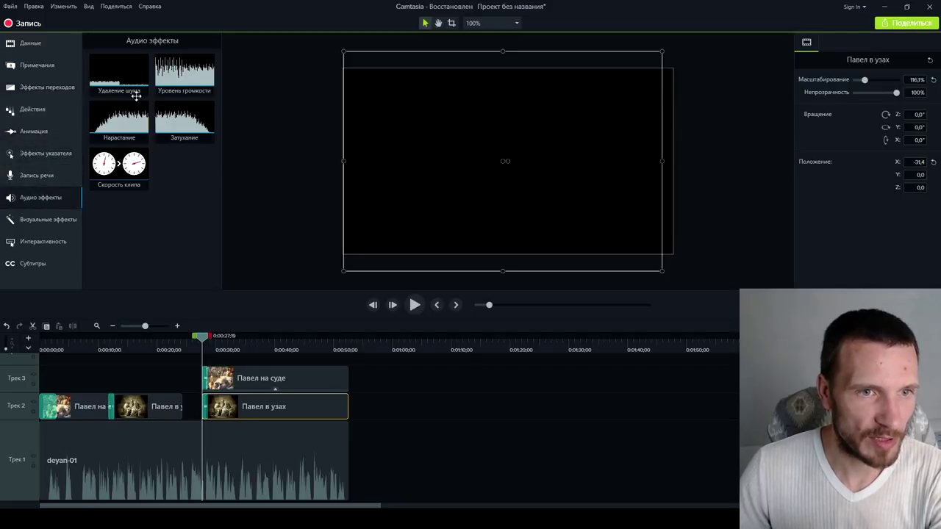
pyautogui.moveTo(126, 125); pyautogui.dragTo(65, 446)
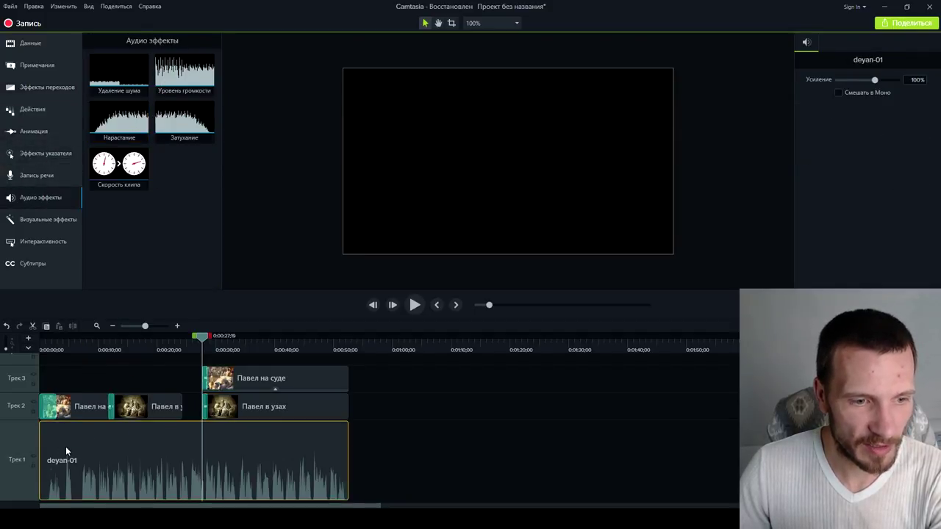
# Adjust the Нарастание fade on the deyan-01 clip to end about 12 seconds in, and play the project from the start
pyautogui.moveTo(129, 450)
pyautogui.mouseDown()
pyautogui.moveTo(140, 450)
pyautogui.moveTo(112, 449)
pyautogui.mouseUp()
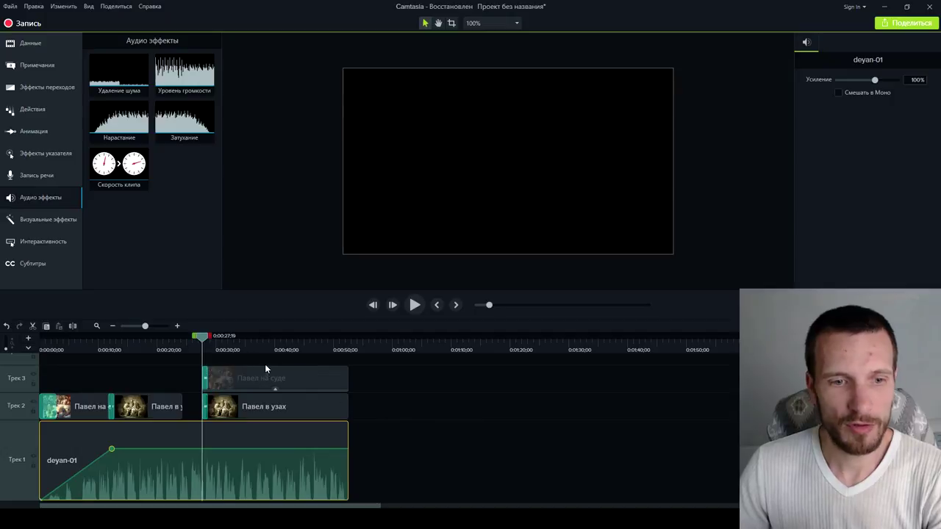
pyautogui.moveTo(203, 338); pyautogui.dragTo(32, 376)
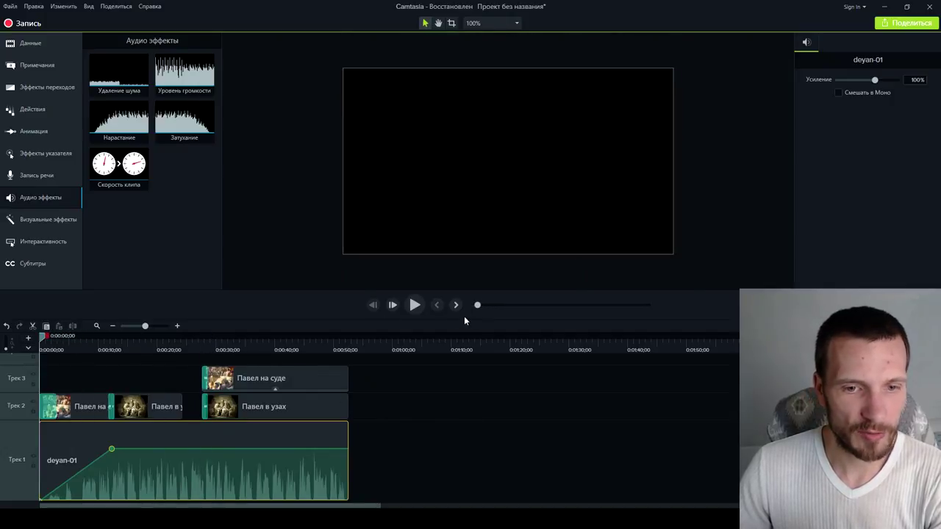
pyautogui.click(415, 305)
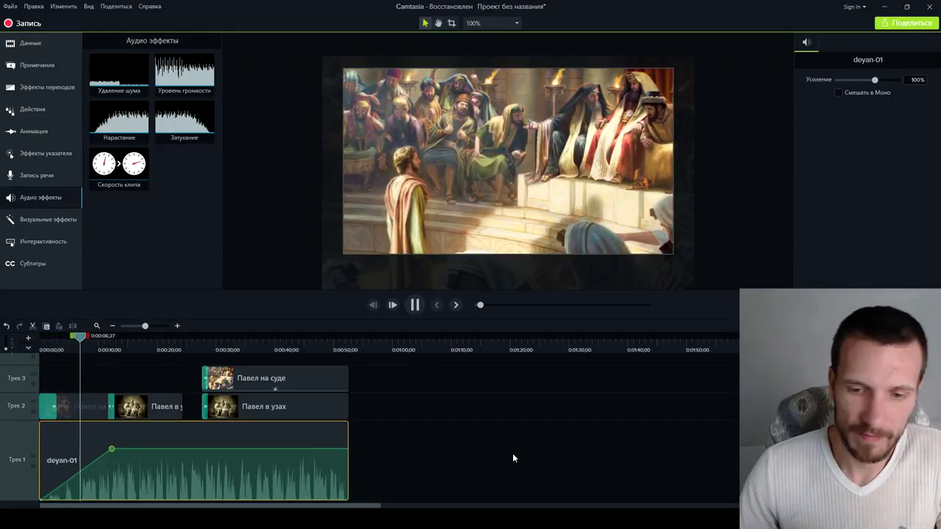
pyautogui.moveTo(621, 518)
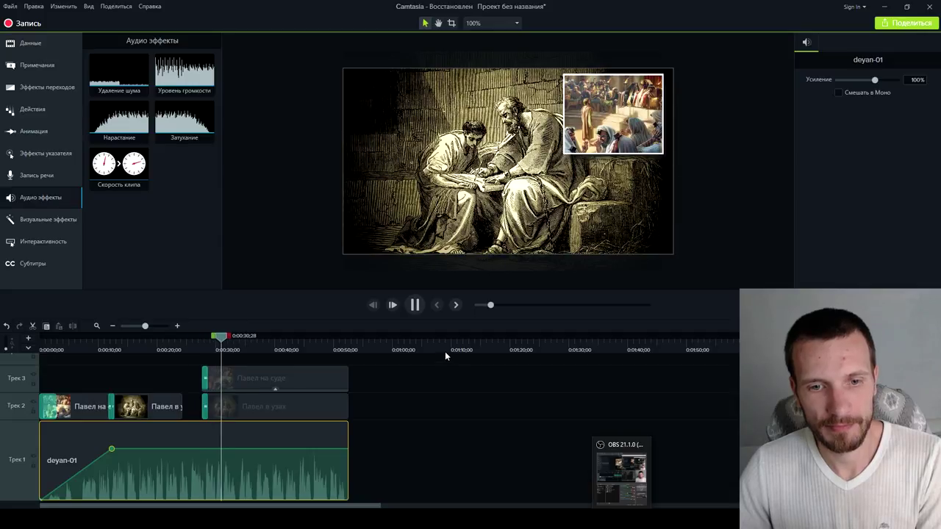
pyautogui.press('space')
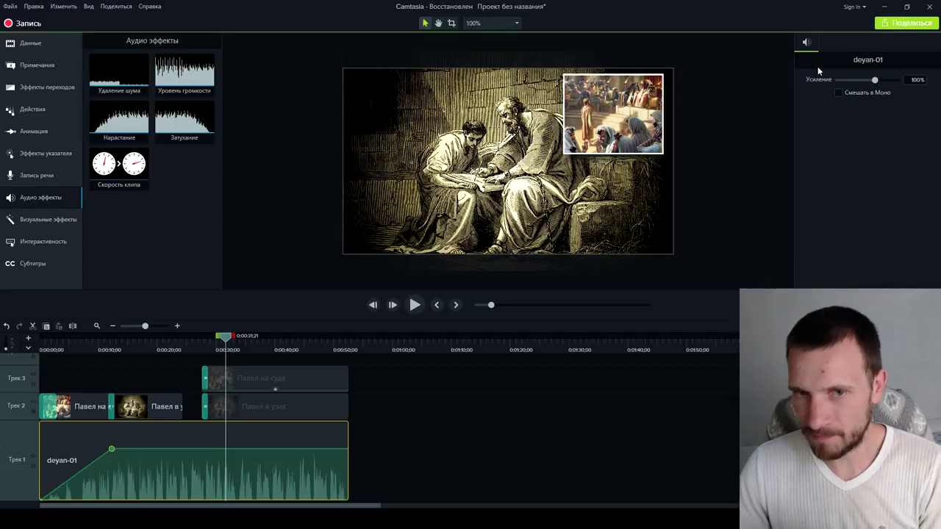
# Start exporting to a local file with the Пользовательские настройки проекта preset and the MP4 - Проигрыватель Smart (HTML5) format
pyautogui.click(32, 46)
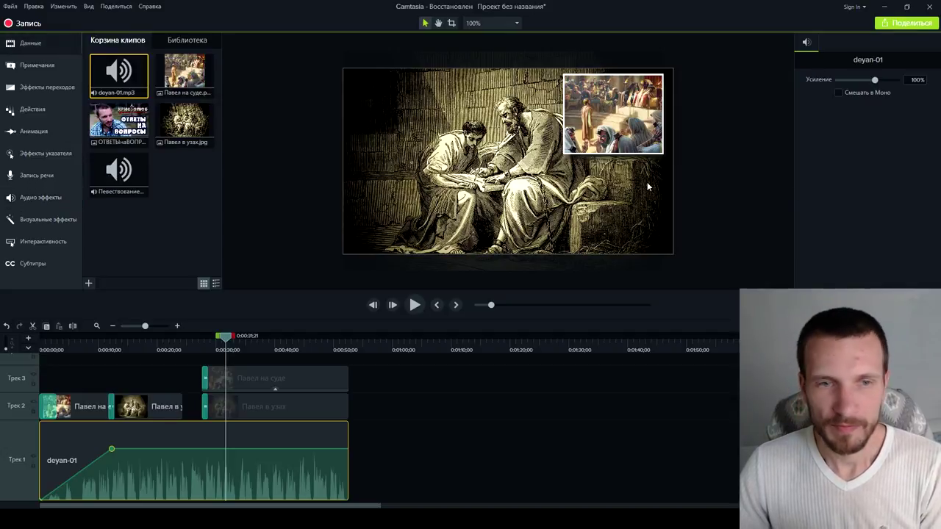
pyautogui.click(906, 26)
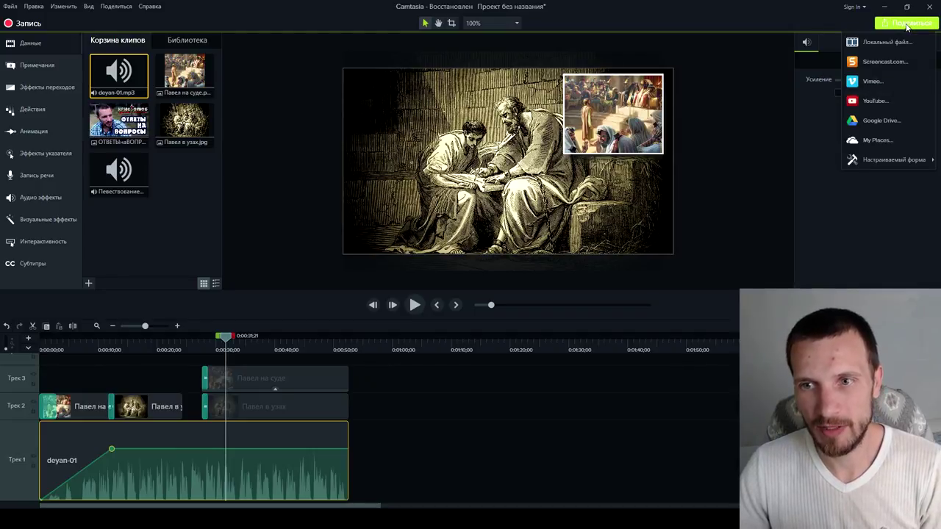
pyautogui.click(875, 46)
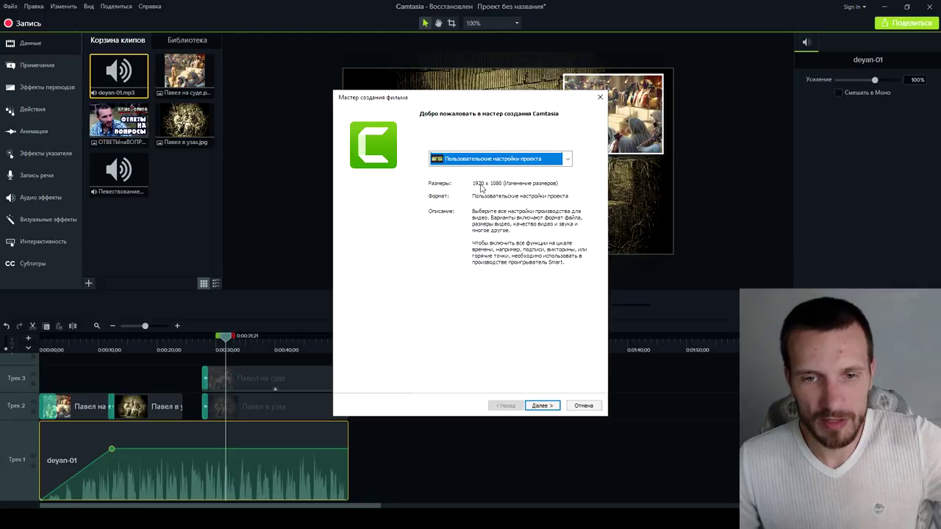
pyautogui.click(566, 159)
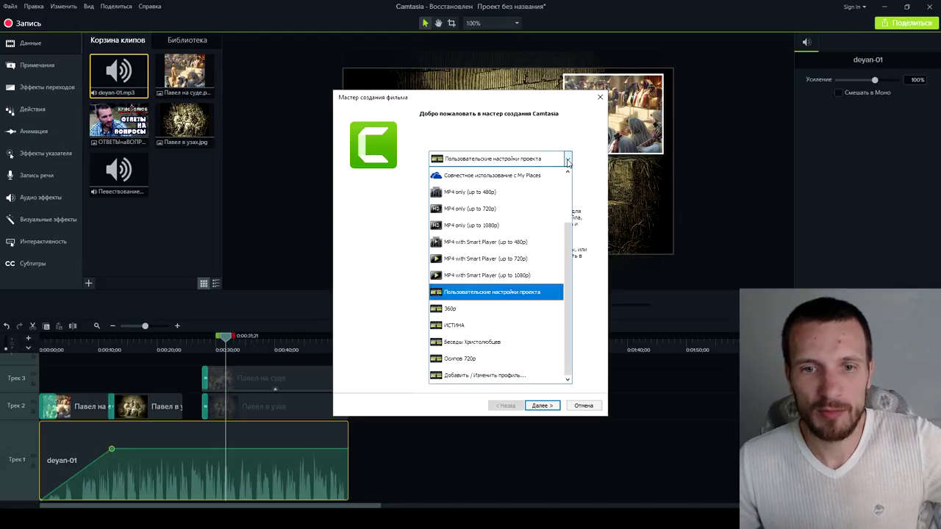
pyautogui.click(567, 161)
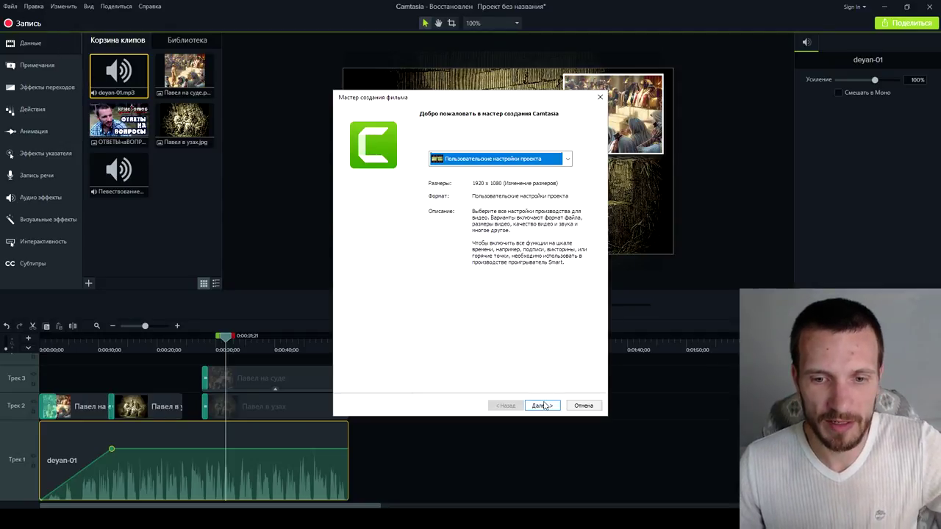
pyautogui.click(562, 160)
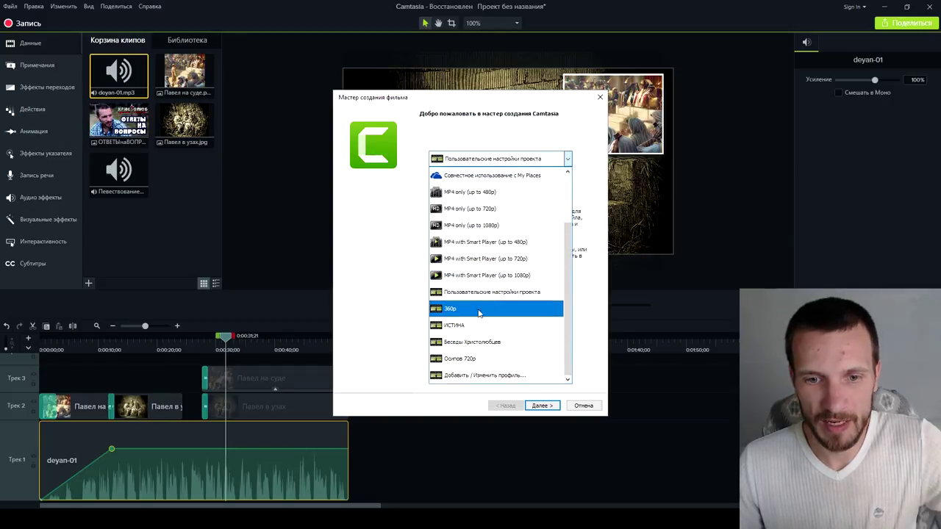
pyautogui.click(541, 160)
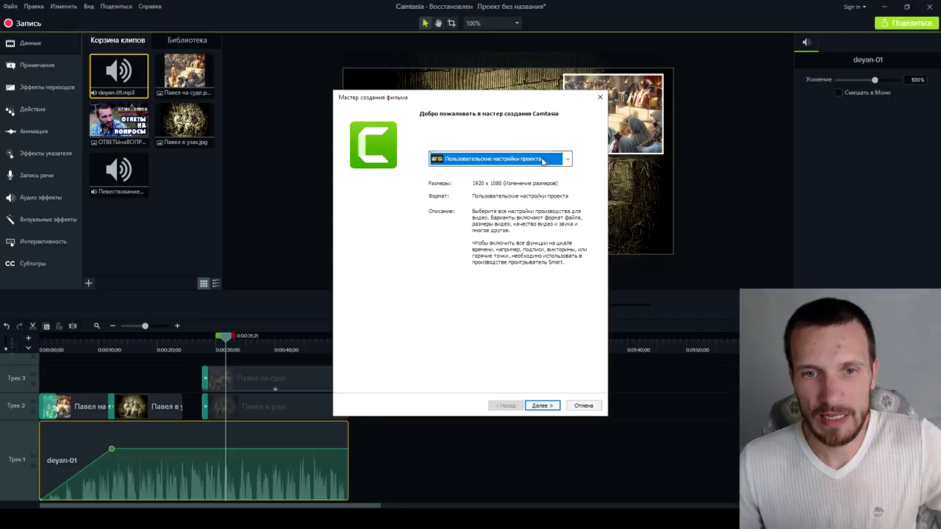
pyautogui.click(541, 405)
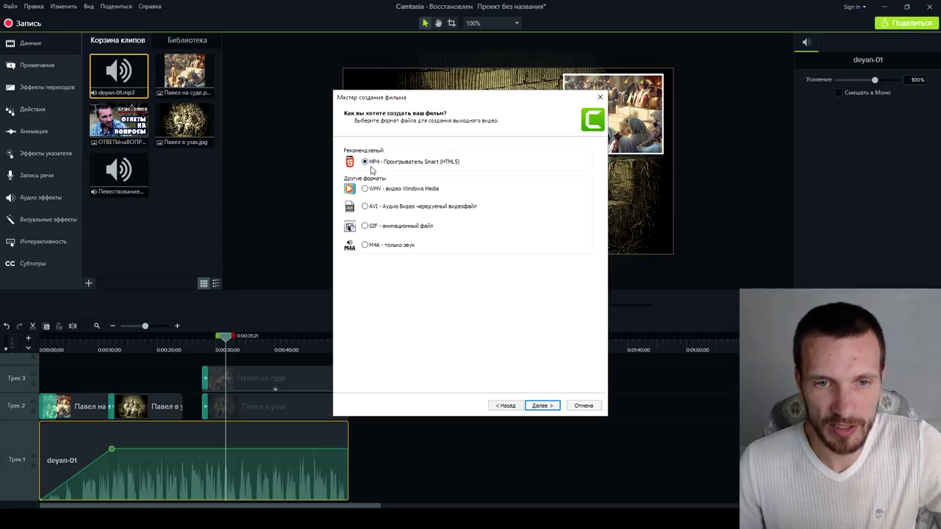
pyautogui.click(541, 406)
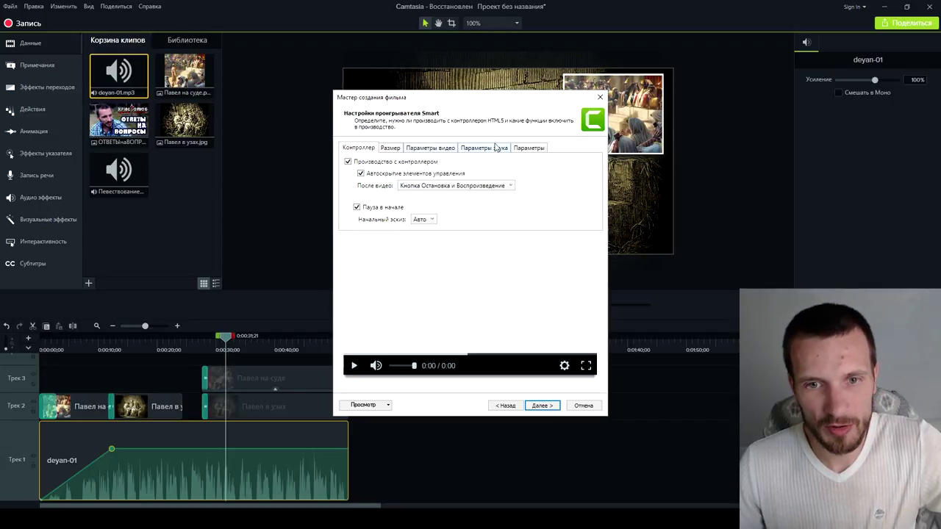
# Review the export's size and video settings, trying a quality of 60% and restoring it to 50%
pyautogui.click(390, 150)
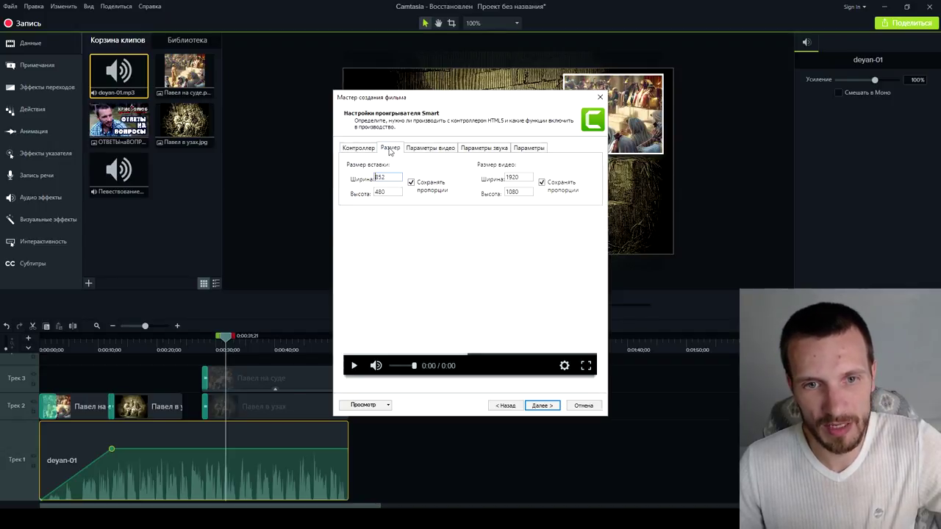
pyautogui.click(412, 148)
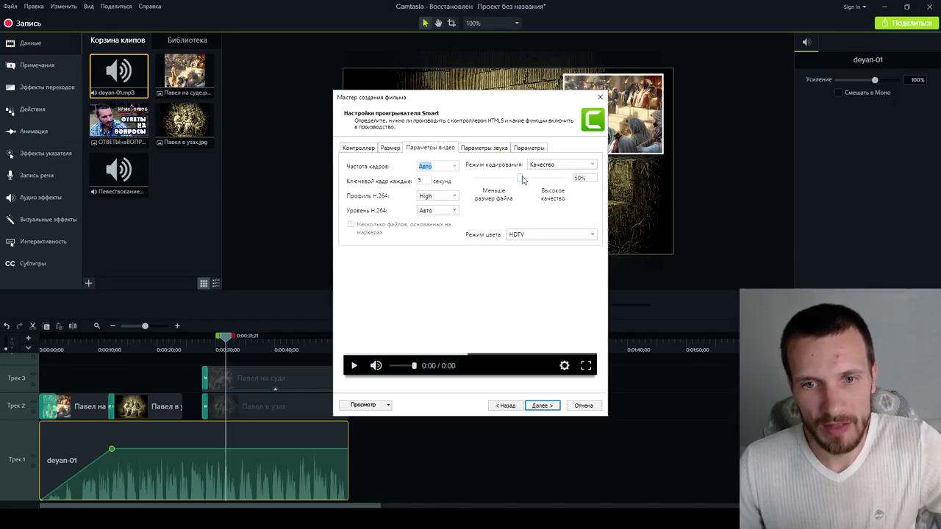
pyautogui.moveTo(521, 181); pyautogui.dragTo(532, 181)
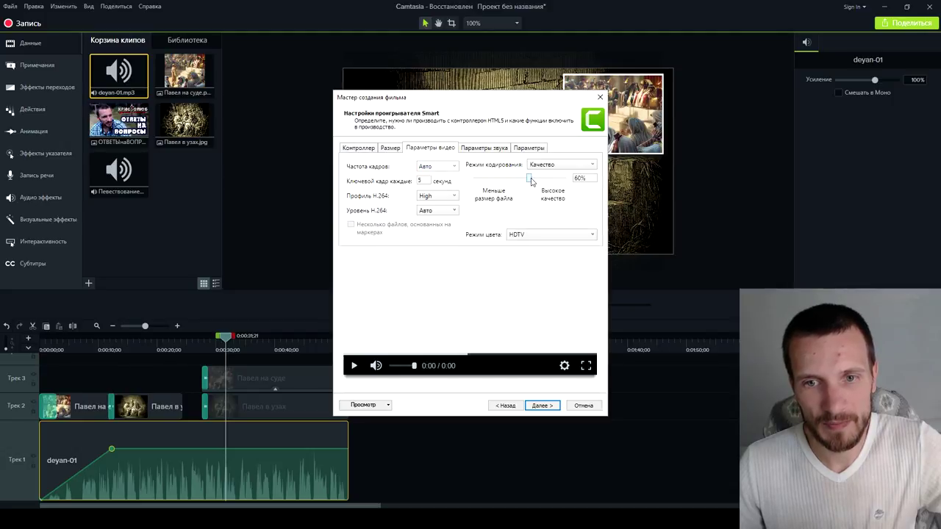
pyautogui.moveTo(532, 182); pyautogui.dragTo(522, 182)
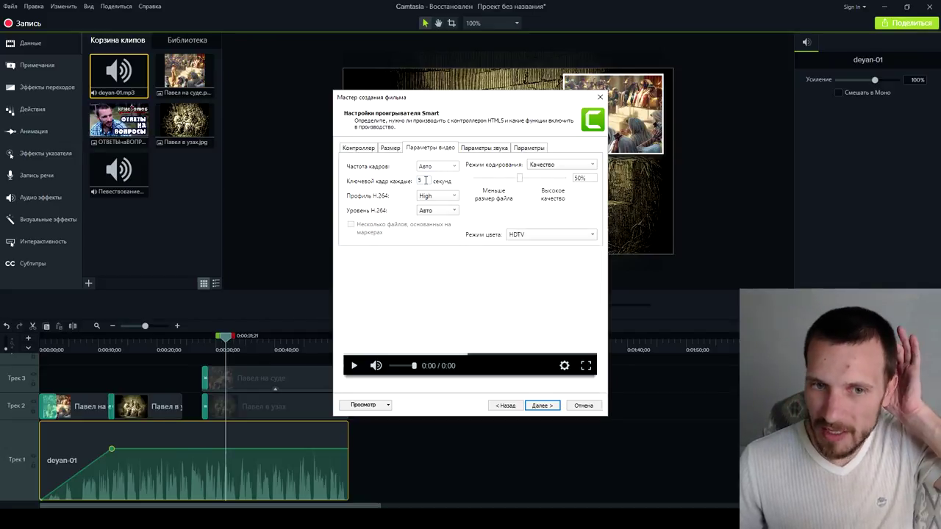
pyautogui.click(454, 167)
pyautogui.click(452, 168)
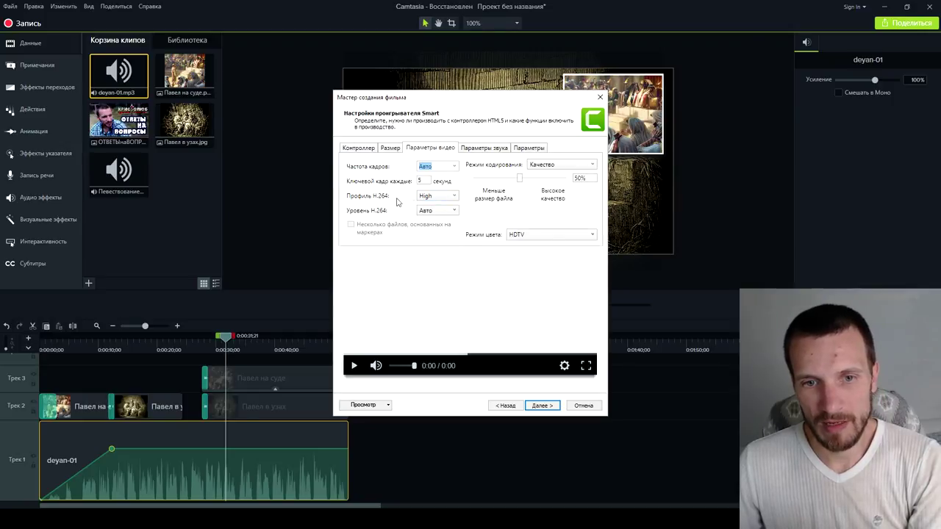
pyautogui.click(452, 211)
pyautogui.click(453, 199)
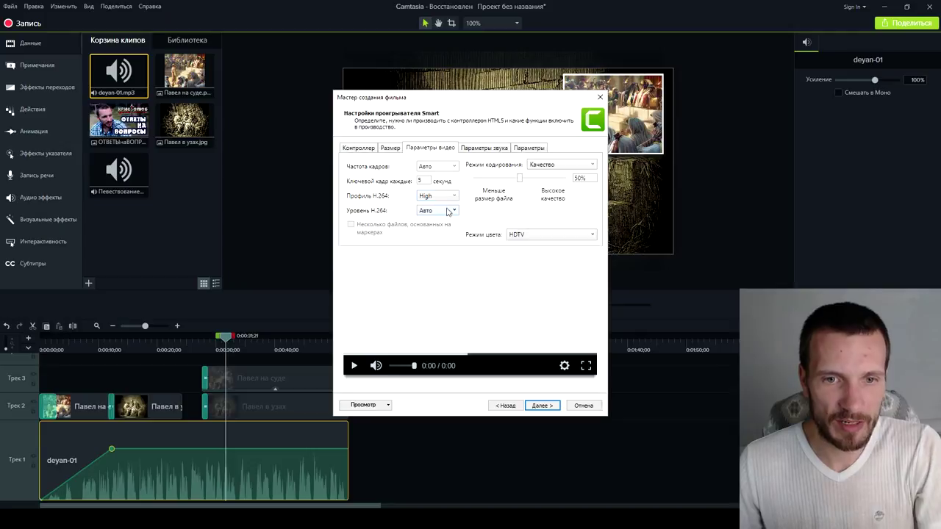
# Review the export's sound settings and additional player options, and return to the size settings
pyautogui.click(489, 151)
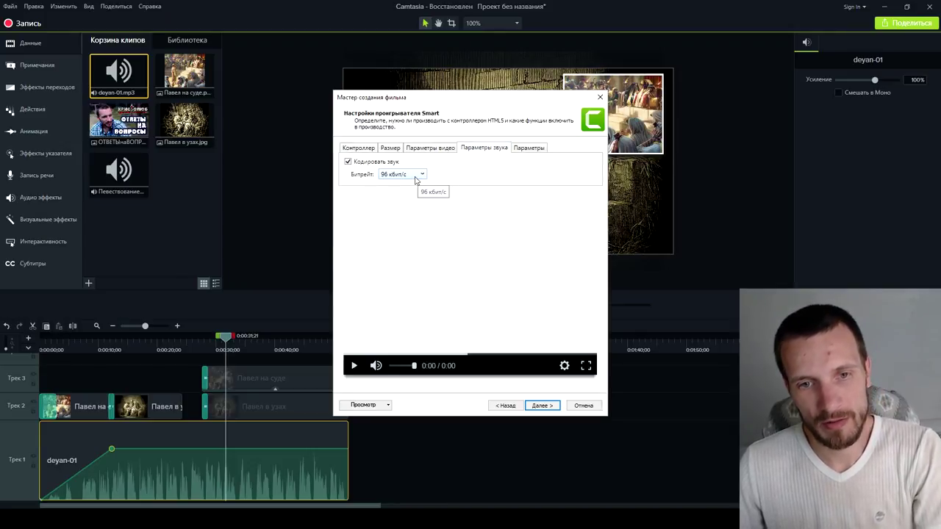
pyautogui.click(521, 148)
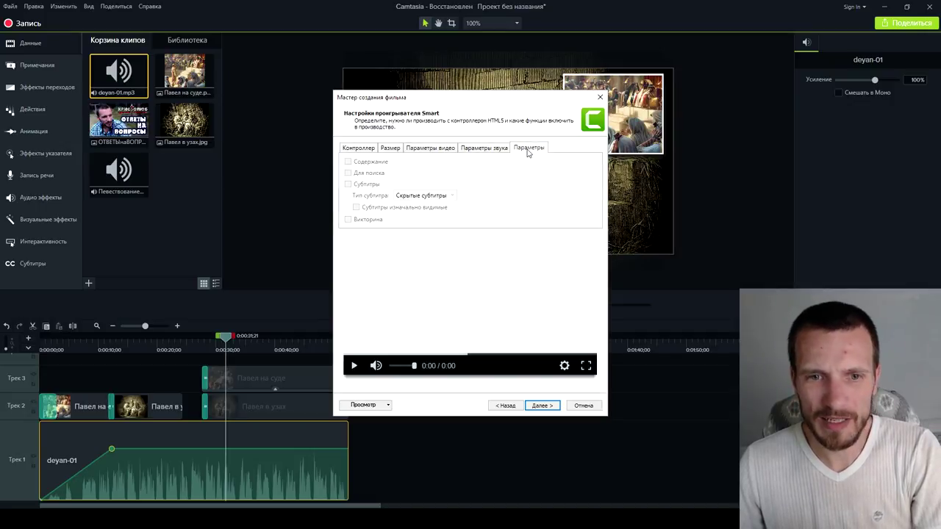
pyautogui.click(430, 149)
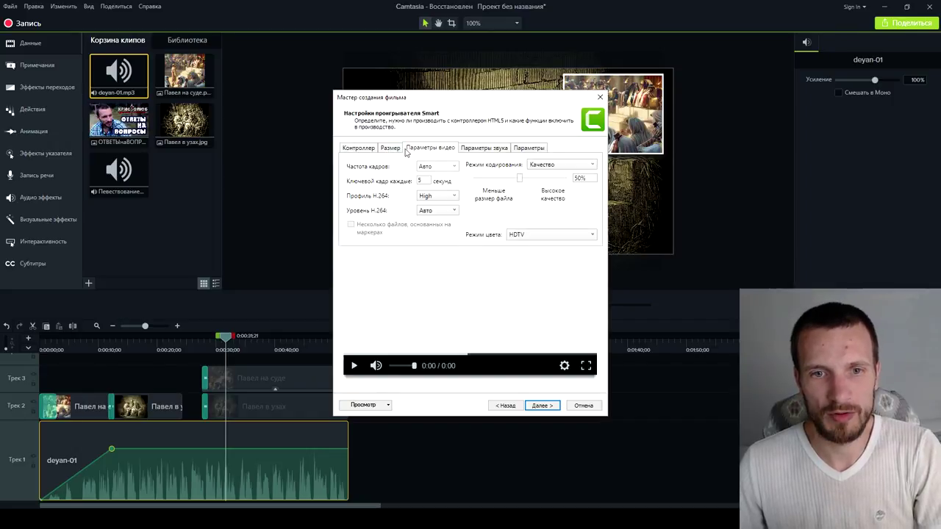
pyautogui.click(397, 149)
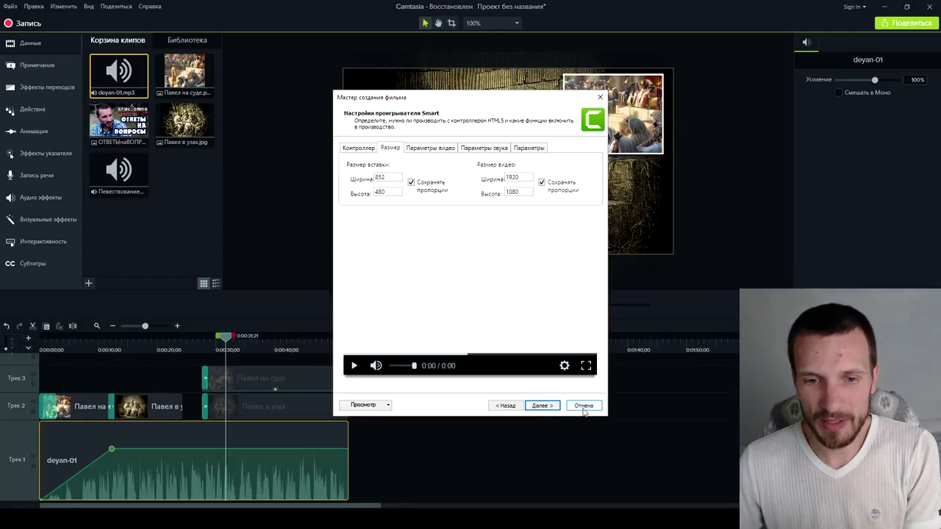
pyautogui.moveTo(483, 100); pyautogui.dragTo(835, 134)
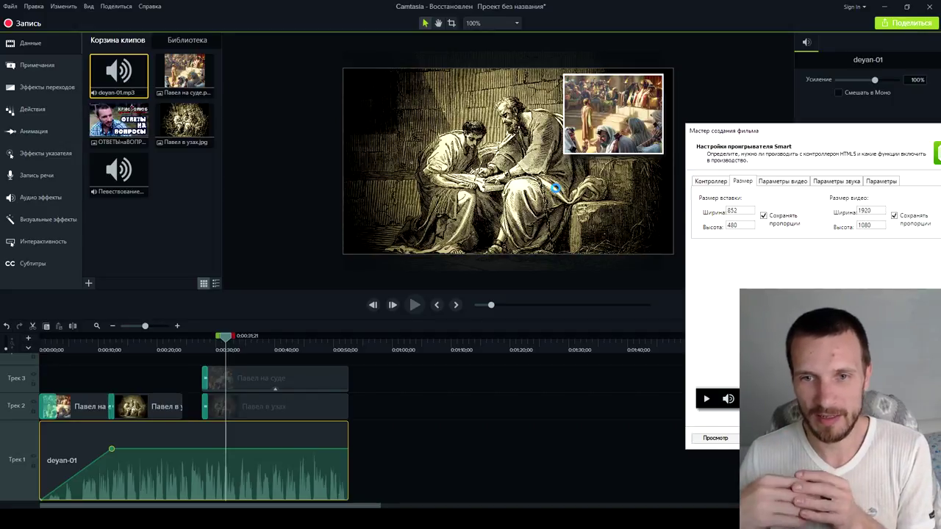
pyautogui.click(621, 463)
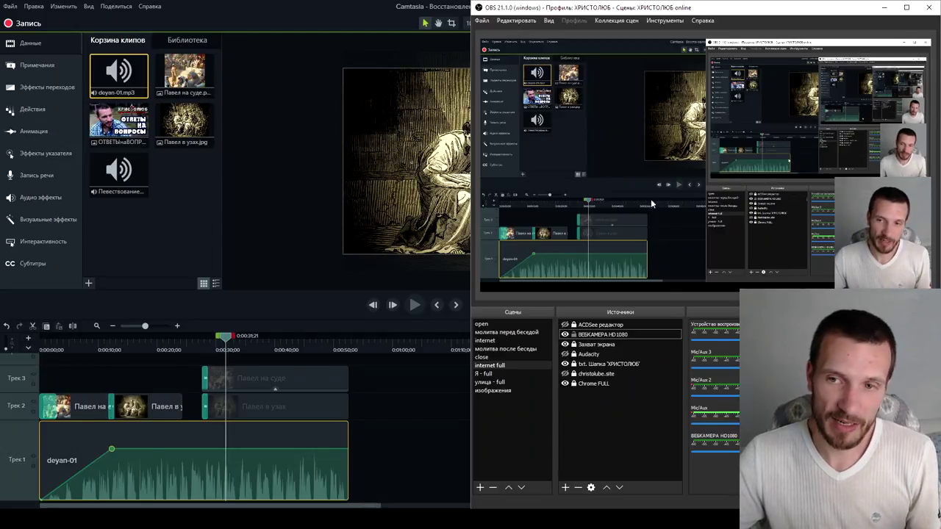
pyautogui.click(884, 8)
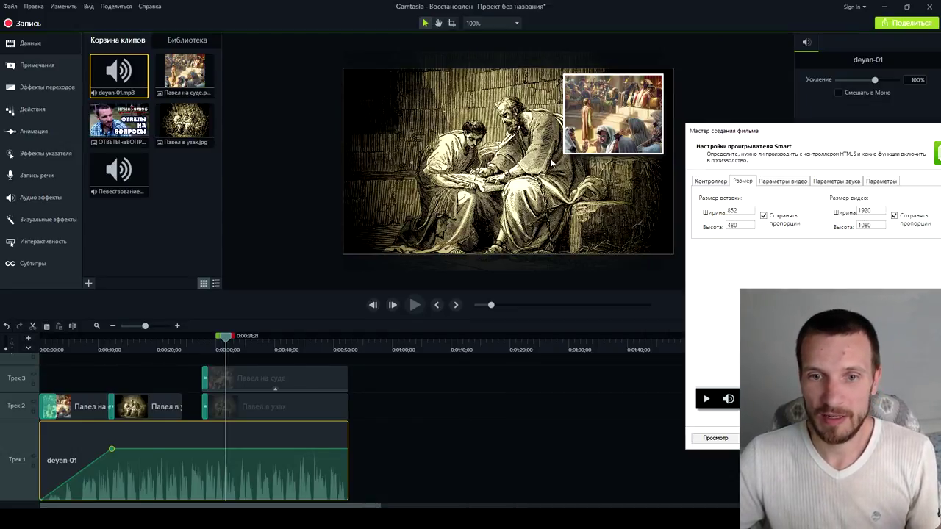
pyautogui.moveTo(737, 133); pyautogui.dragTo(301, 140)
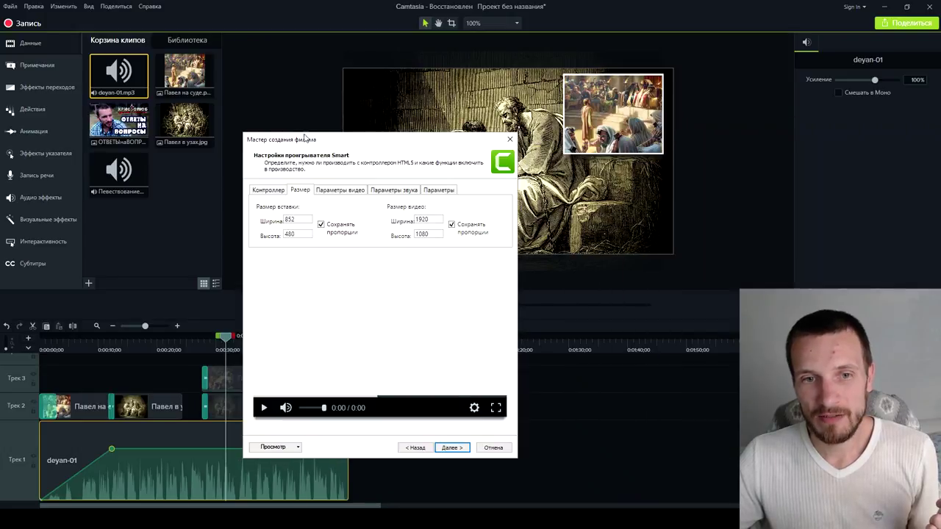
# Set the exported video's height to 360 with proportions kept, and proceed to the output file settings
pyautogui.click(330, 191)
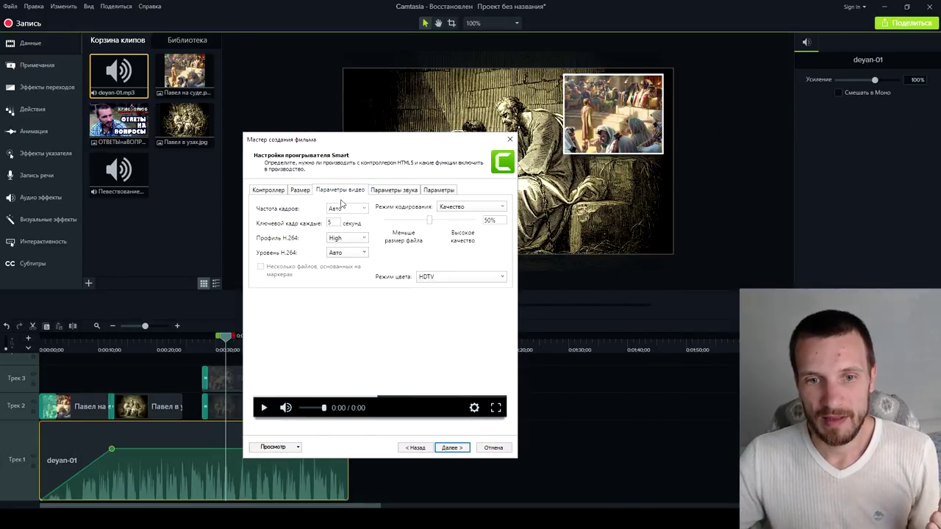
pyautogui.click(307, 192)
pyautogui.doubleClick(419, 232)
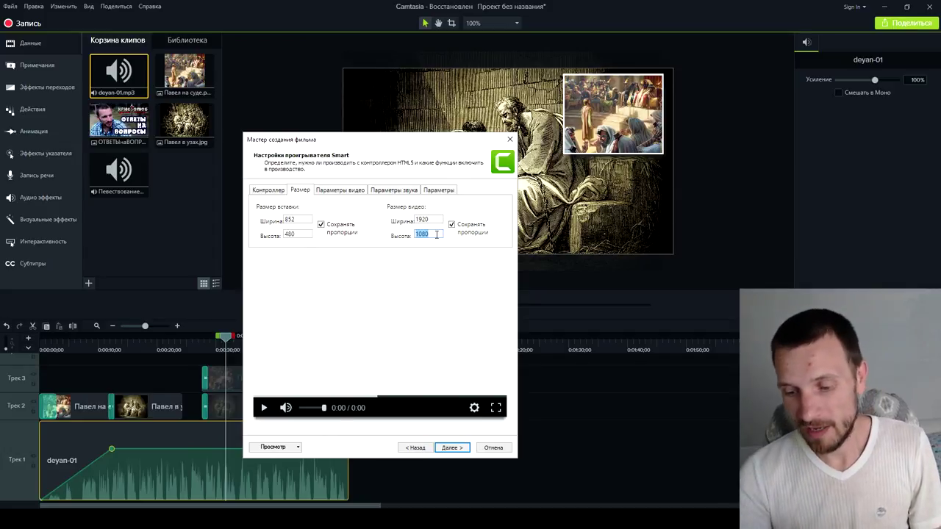
pyautogui.write('360')
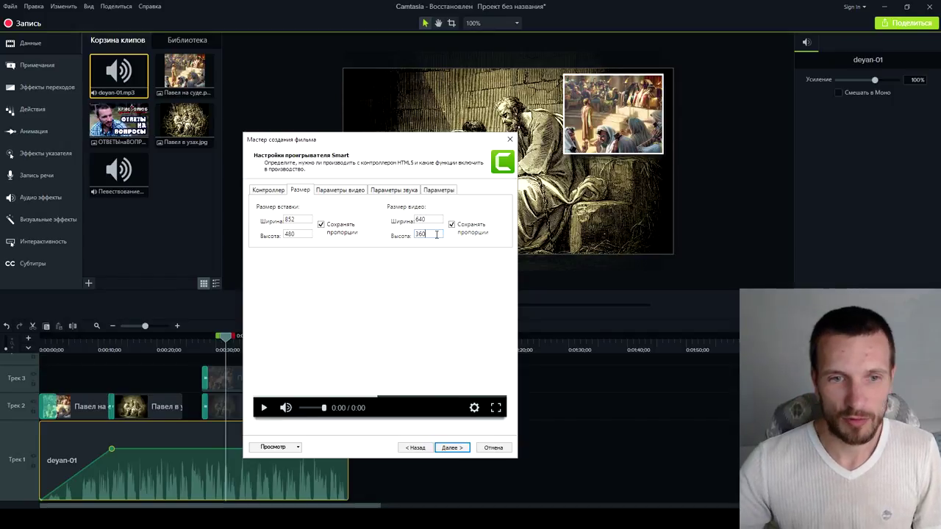
pyautogui.click(453, 449)
pyautogui.click(453, 449)
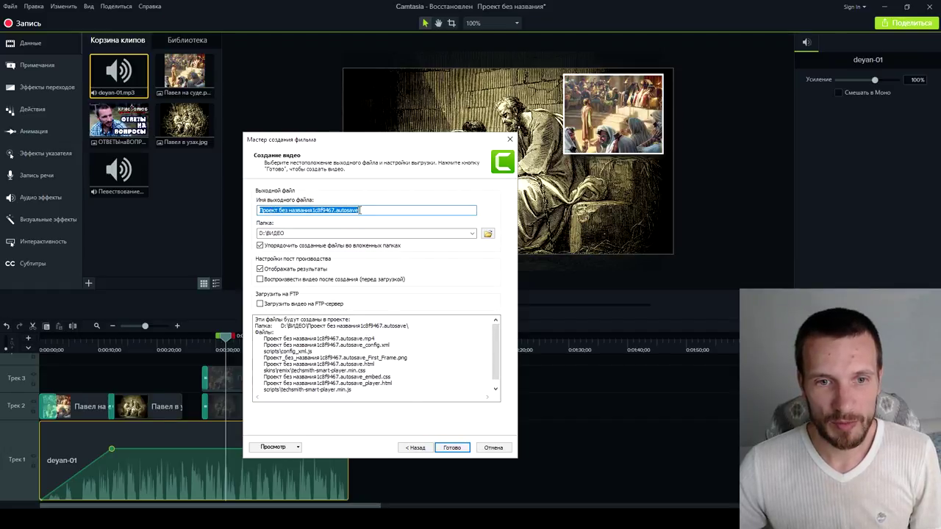
# Go back to recheck the video, sound and additional player settings, and return to the output file settings
pyautogui.click(360, 210)
pyautogui.click(422, 447)
pyautogui.click(422, 447)
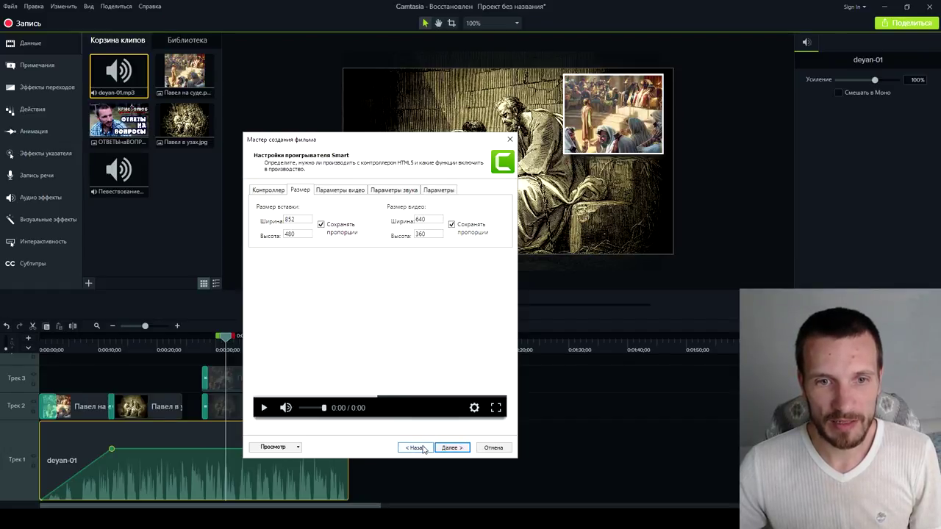
pyautogui.click(344, 191)
pyautogui.click(388, 191)
pyautogui.click(439, 190)
pyautogui.click(452, 447)
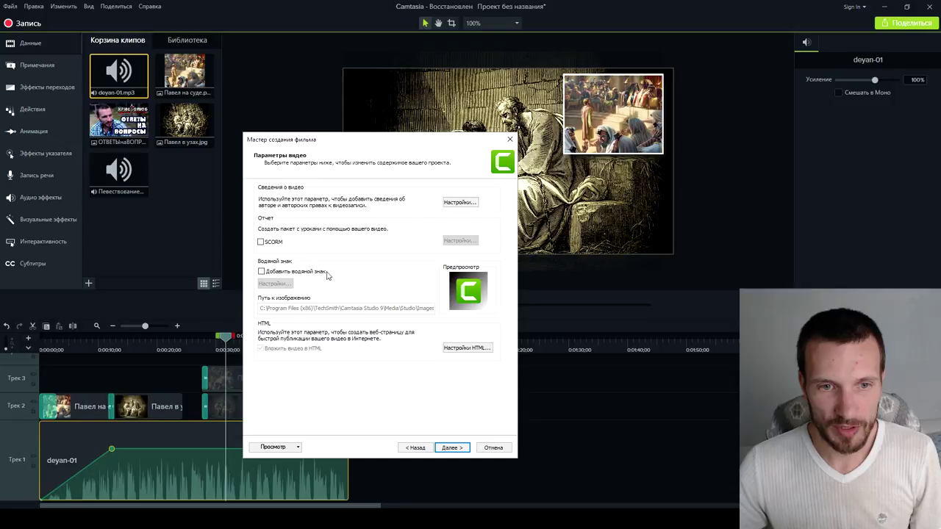
pyautogui.click(444, 448)
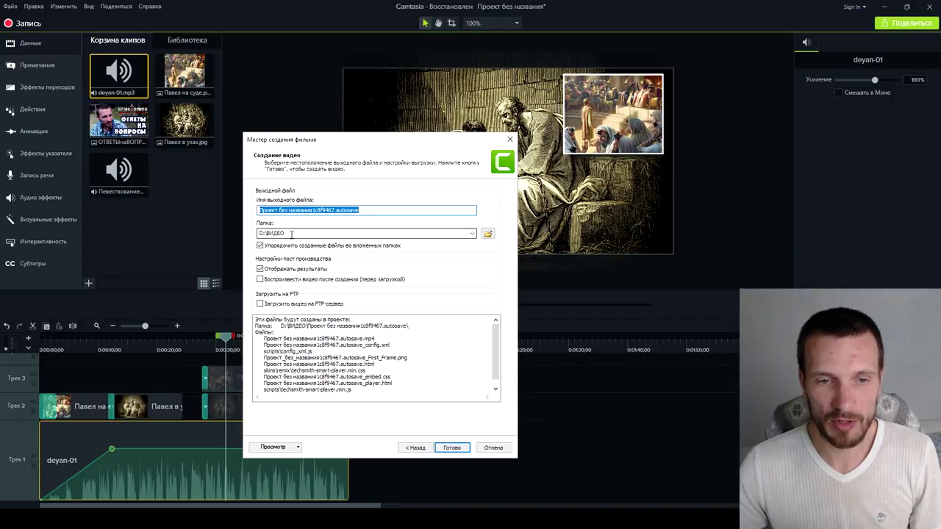
# Name the output file 11111, check its destination folder without changing it, and start rendering the video
pyautogui.click(333, 211)
pyautogui.moveTo(358, 211); pyautogui.dragTo(250, 214)
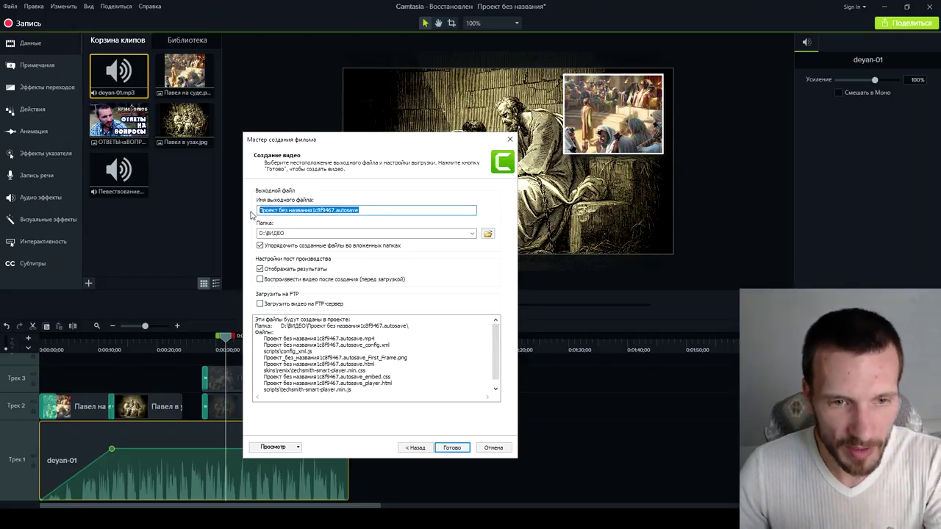
pyautogui.write('11111')
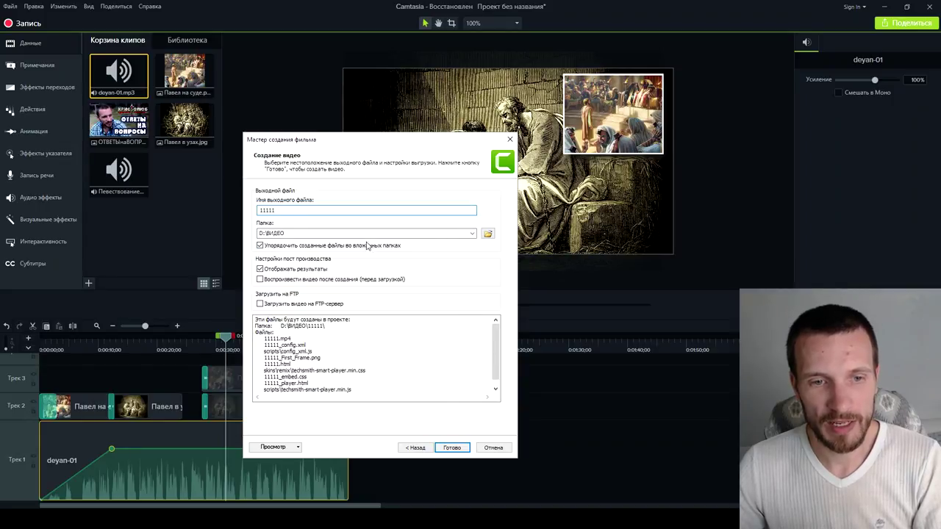
pyautogui.click(488, 234)
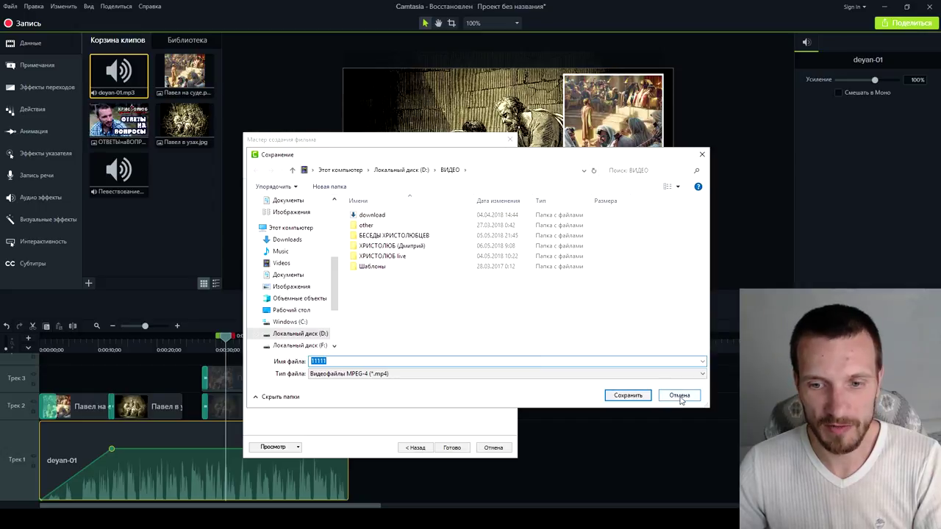
pyautogui.click(679, 395)
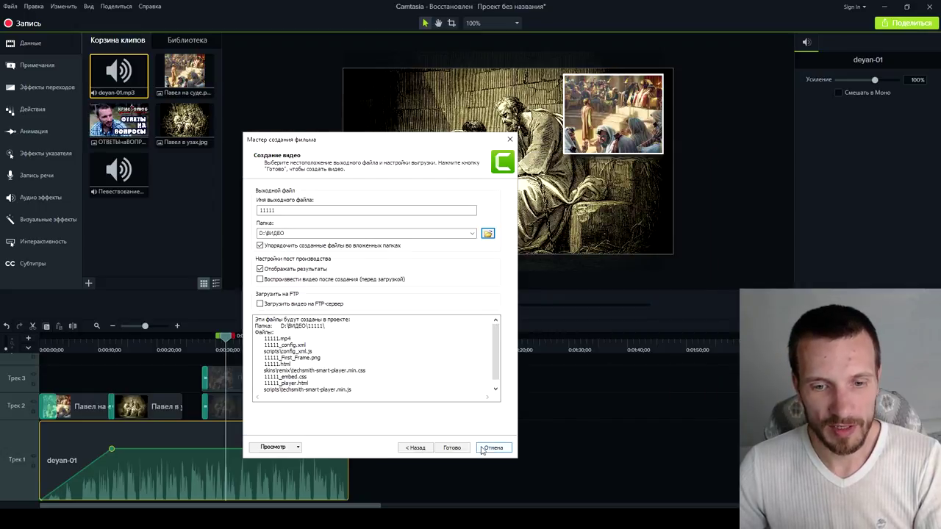
pyautogui.click(453, 448)
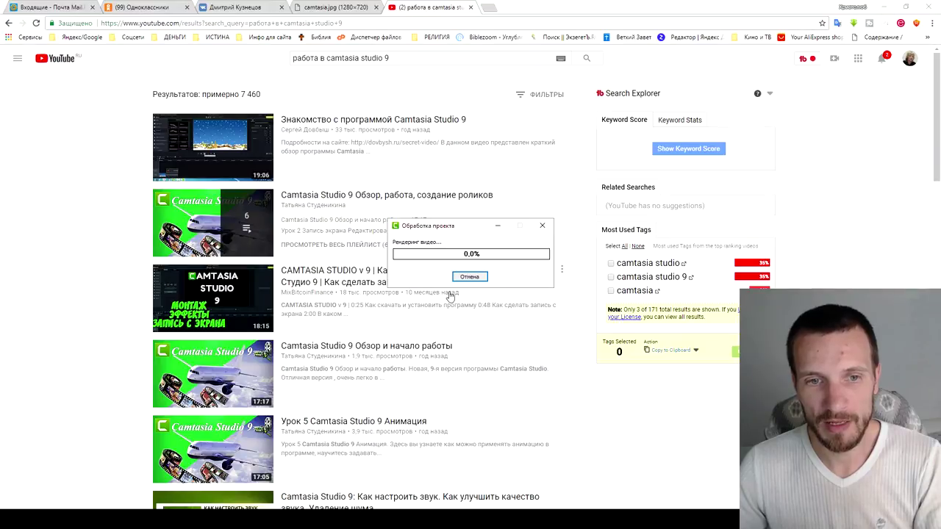
# Minimize the browser while the video renders and move the rendering progress window aside
pyautogui.click(465, 277)
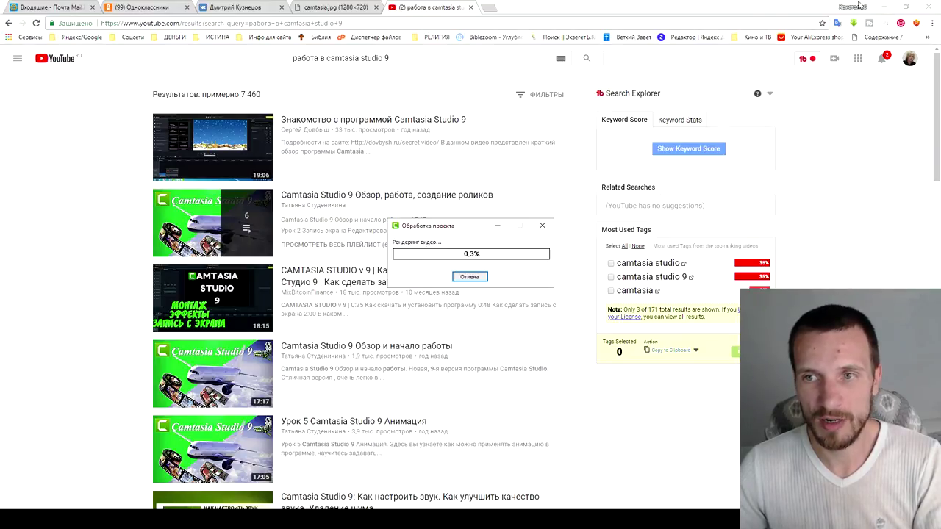
pyautogui.click(882, 6)
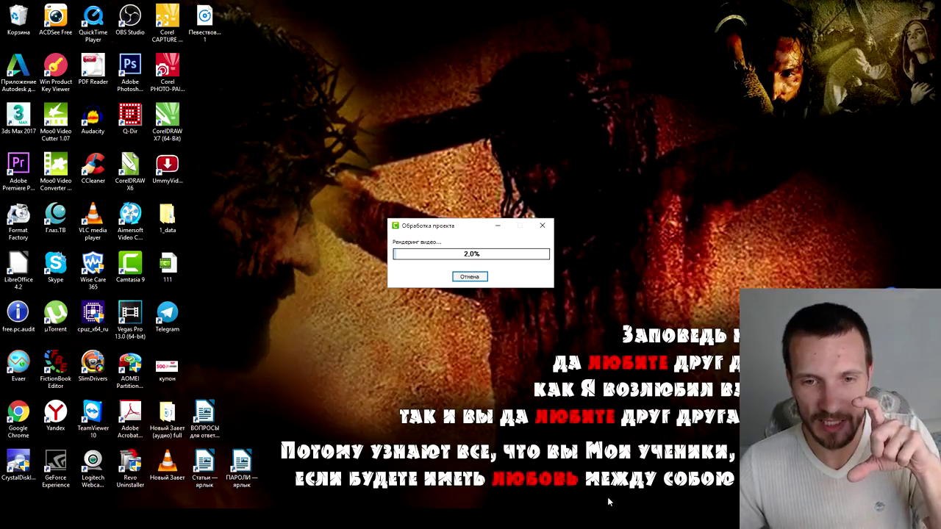
pyautogui.click(609, 520)
pyautogui.moveTo(442, 225); pyautogui.dragTo(310, 230)
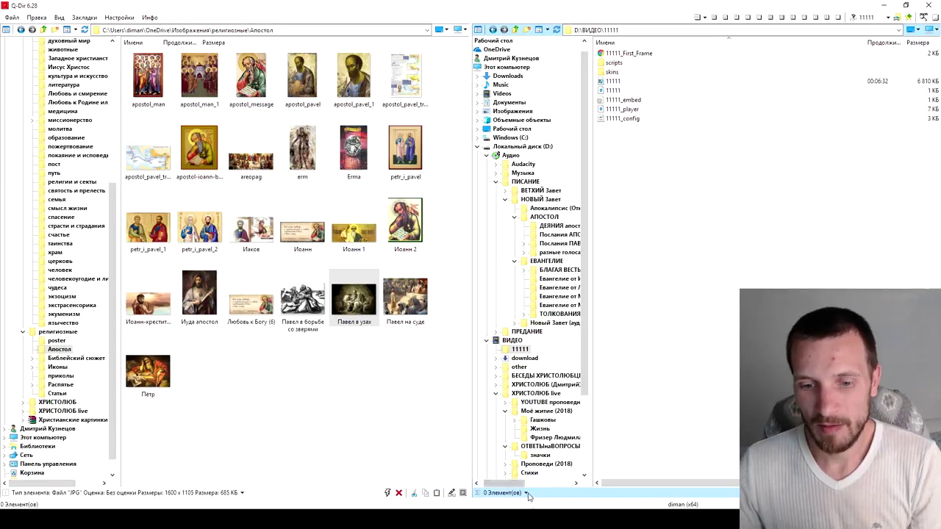
# Return to Camtasia, close the production results, and select the stray ОТВЕТЫнаВОПРОСЫ picture near the six-minute mark of Track 2
pyautogui.hotkey('alt', 'Tab')
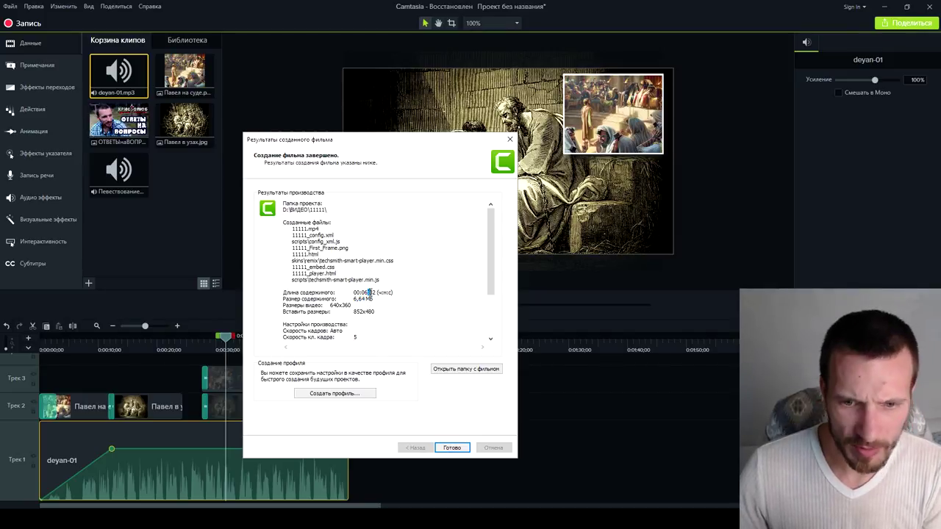
pyautogui.click(453, 447)
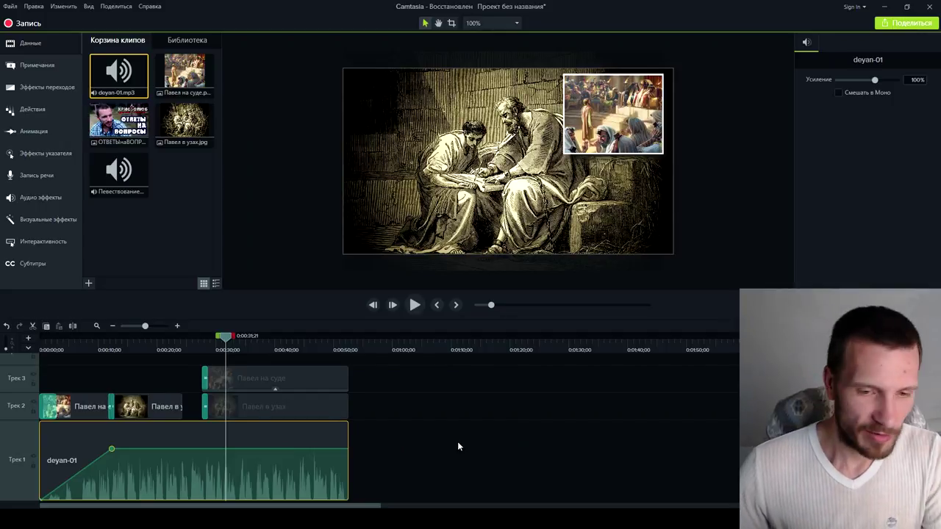
pyautogui.scroll(-5, 457, 441)
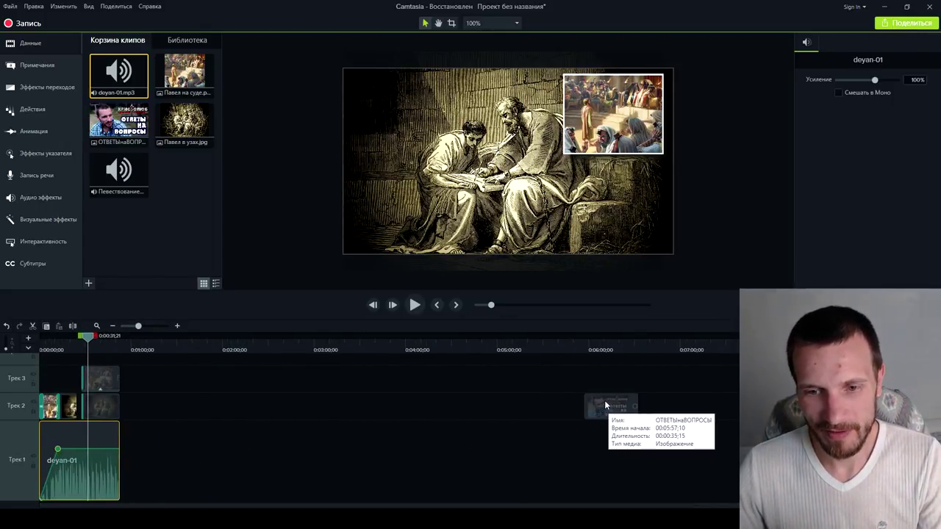
pyautogui.scroll(-2, 604, 400)
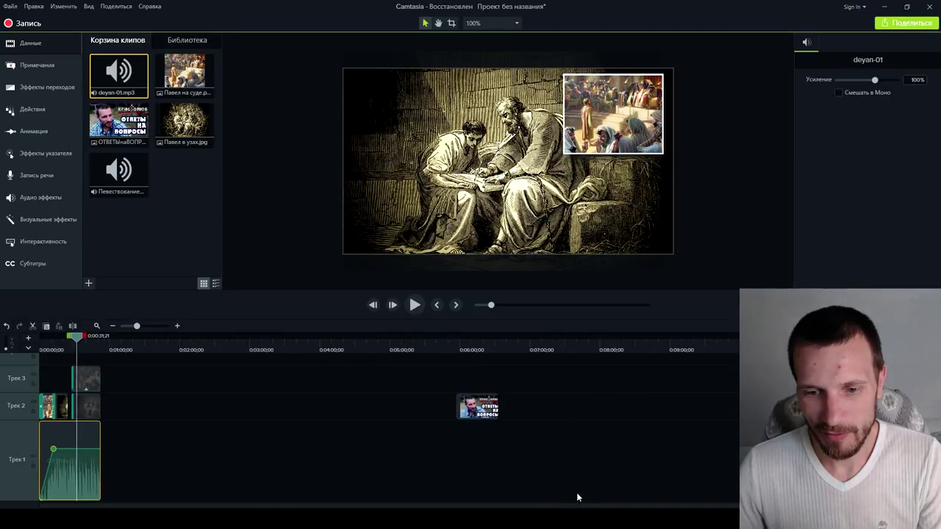
pyautogui.hotkey('alt', 'Tab')
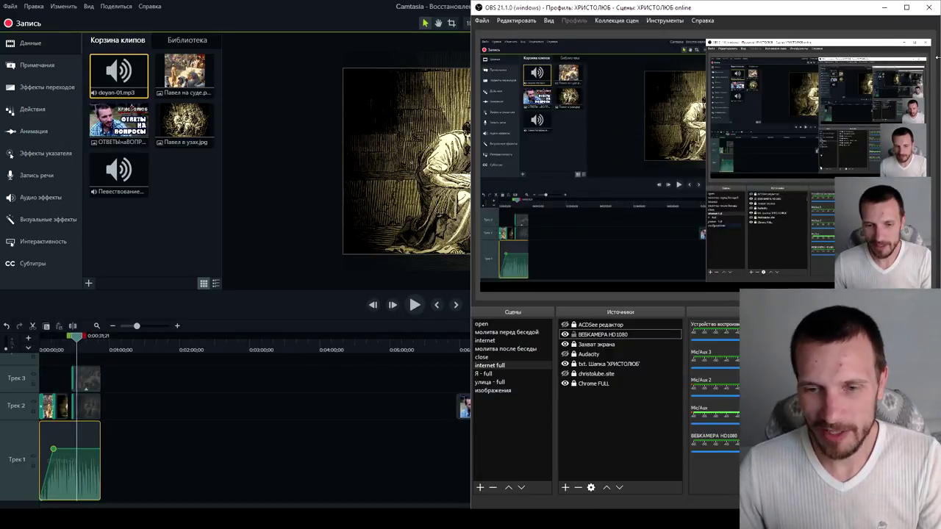
pyautogui.click(883, 9)
pyautogui.click(474, 403)
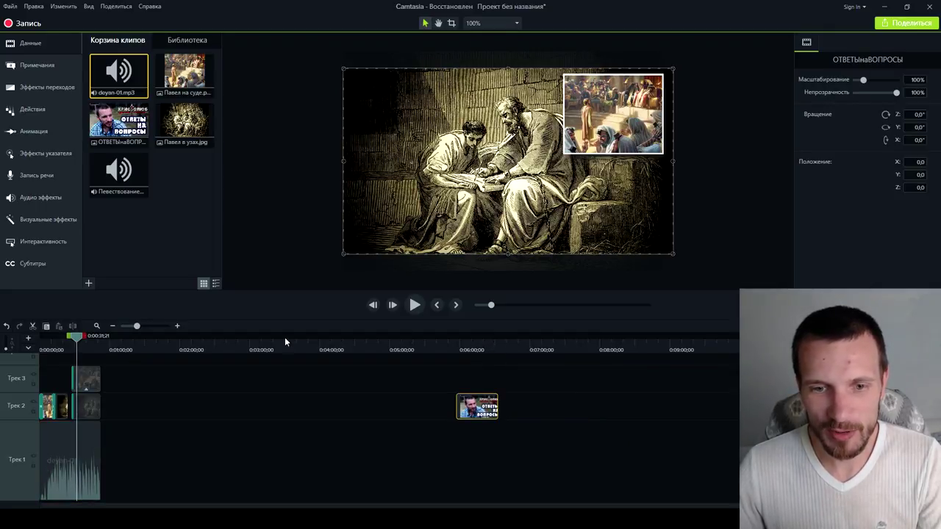
# Try selecting the timeline range from the start to the end of the audio clip and removing its contents, and undo the removal
pyautogui.moveTo(202, 336); pyautogui.dragTo(275, 336)
pyautogui.moveTo(105, 359); pyautogui.dragTo(34, 362)
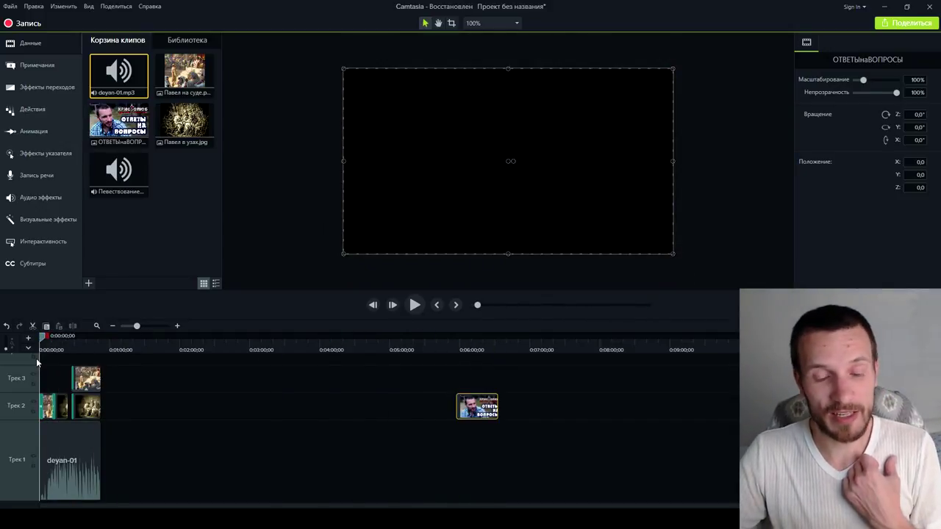
pyautogui.moveTo(37, 358); pyautogui.dragTo(41, 335)
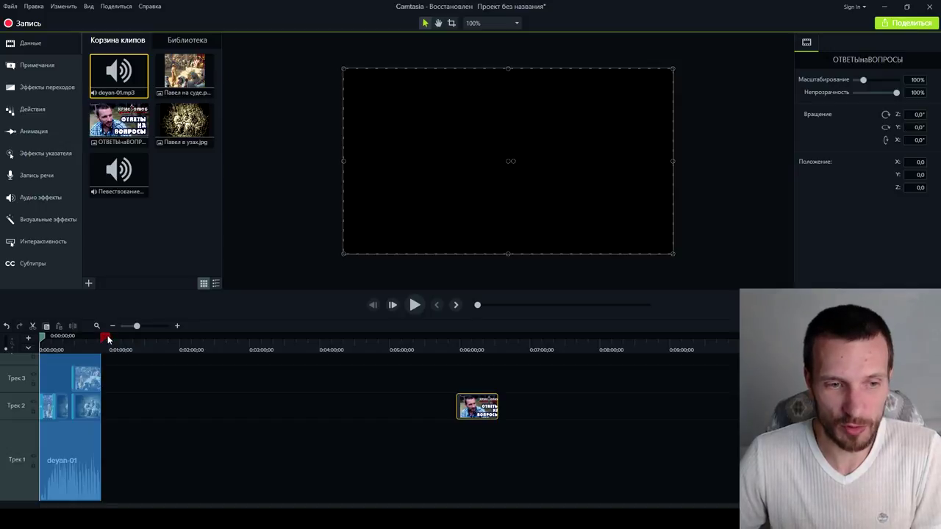
pyautogui.moveTo(477, 407); pyautogui.dragTo(483, 427)
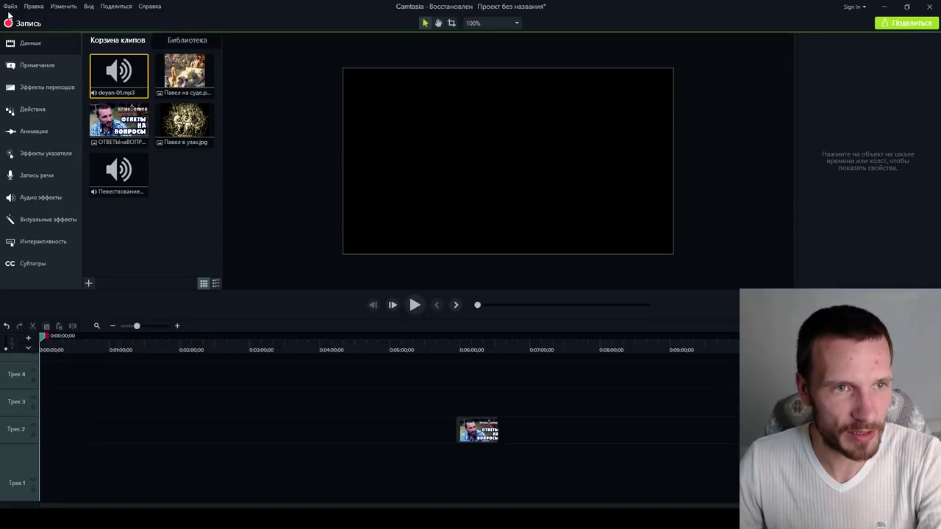
pyautogui.click(32, 7)
pyautogui.click(44, 16)
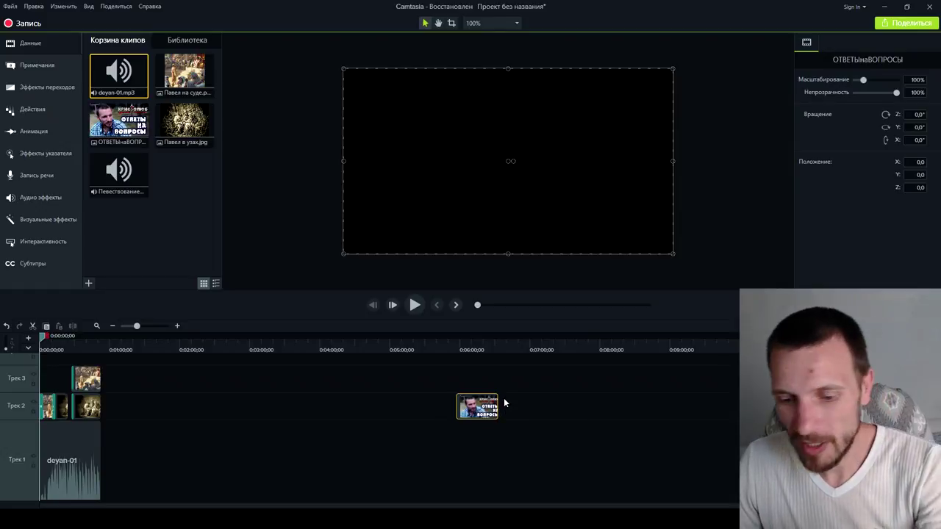
# Delete the stray ОТВЕТЫнаВОПРОСЫ picture from Track 2 and move the playhead to the end of the audio clip
pyautogui.press('Delete')
pyautogui.moveTo(41, 337); pyautogui.dragTo(106, 337)
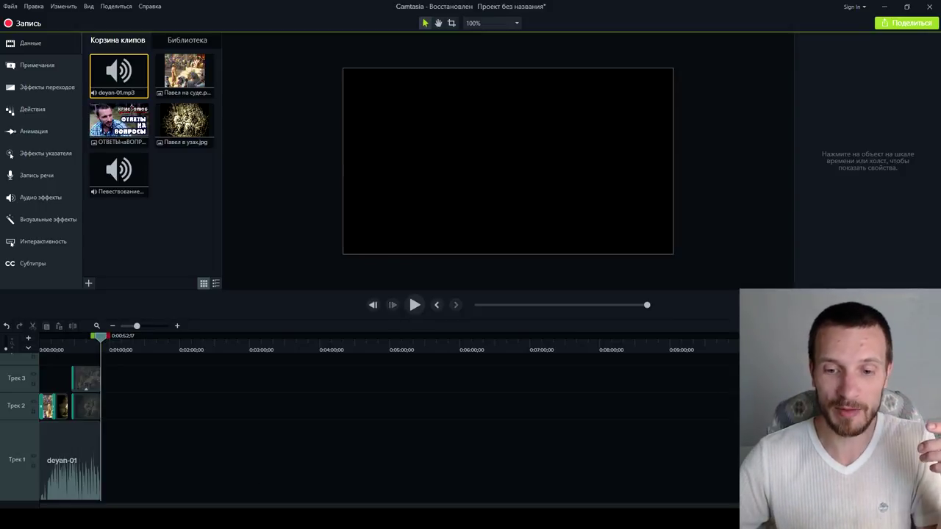
# Switch to Q-Dir, move the exported 11111 video into the ВИДЕО folder, and remove the leftover 11111 folder
pyautogui.hotkey('alt', 'Tab')
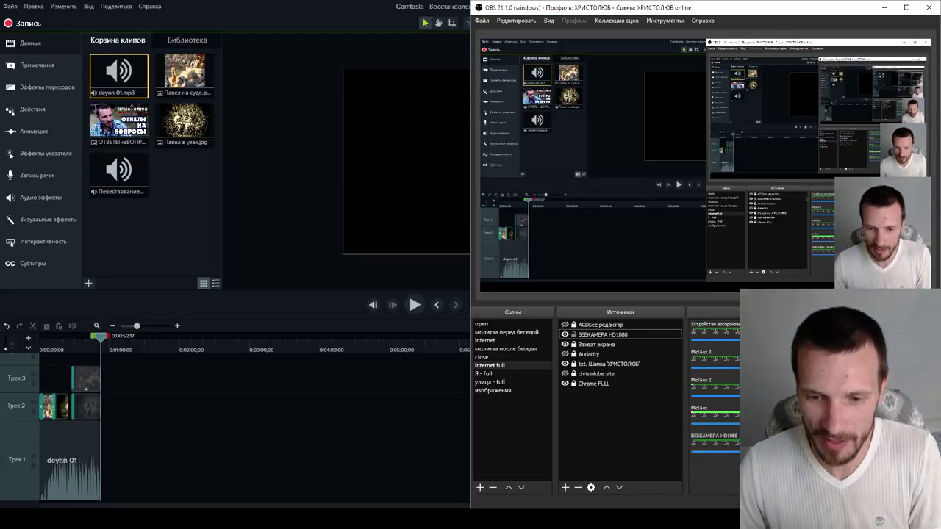
pyautogui.hotkey('alt', 'Tab')
pyautogui.hotkey('alt', 'Tab')
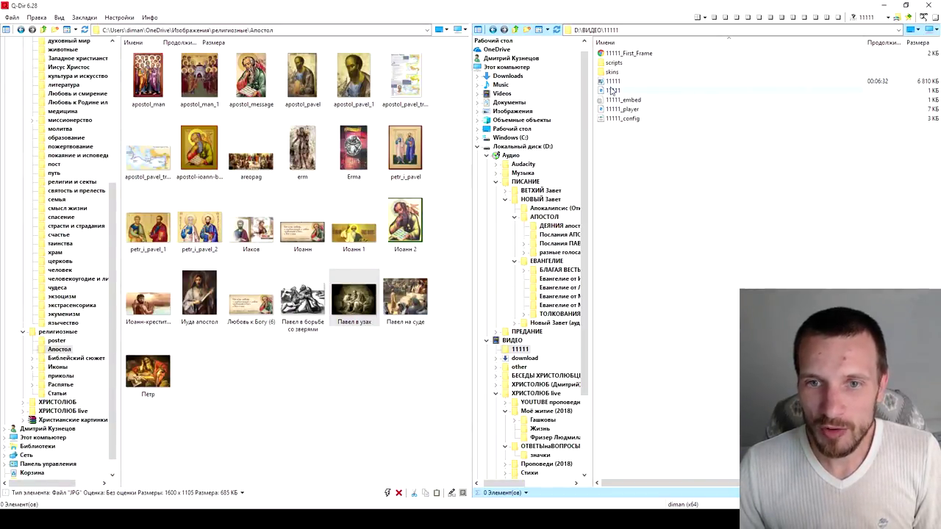
pyautogui.moveTo(604, 83); pyautogui.dragTo(516, 343)
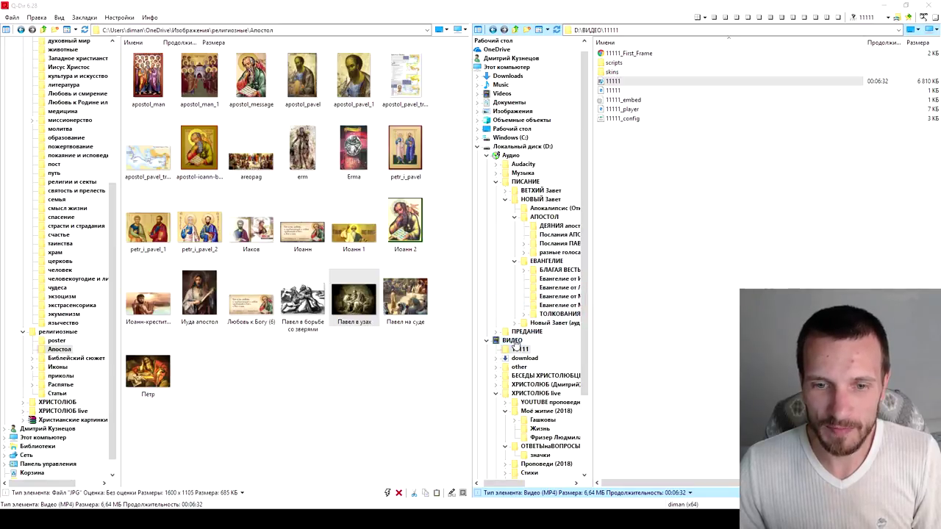
pyautogui.click(599, 43)
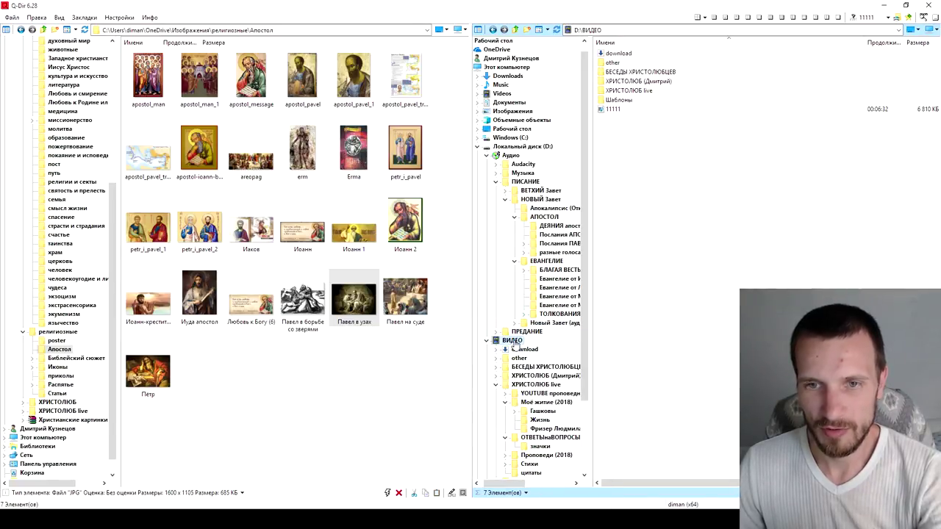
# Rename the 11111 video in the ВИДЕО folder as "первый проект"
pyautogui.click(611, 109)
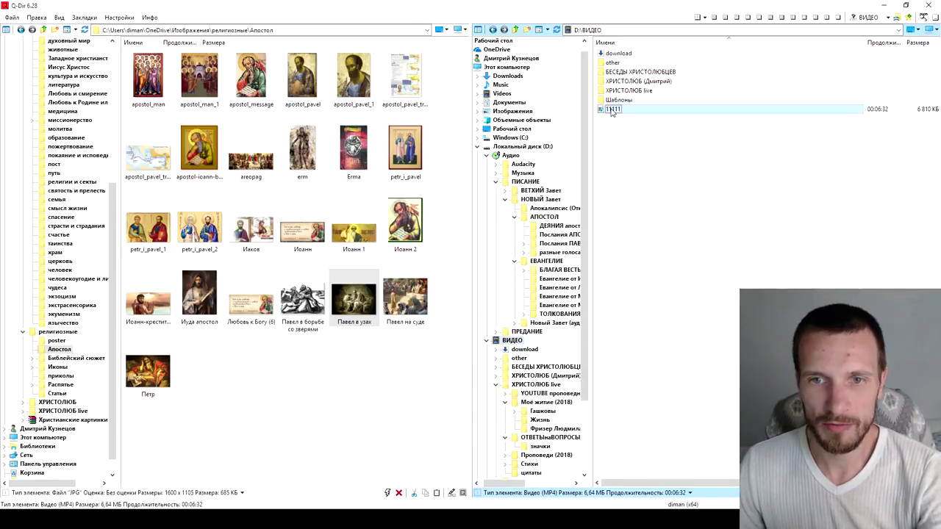
pyautogui.click(612, 110)
pyautogui.write('в')
pyautogui.write('ервый роек')
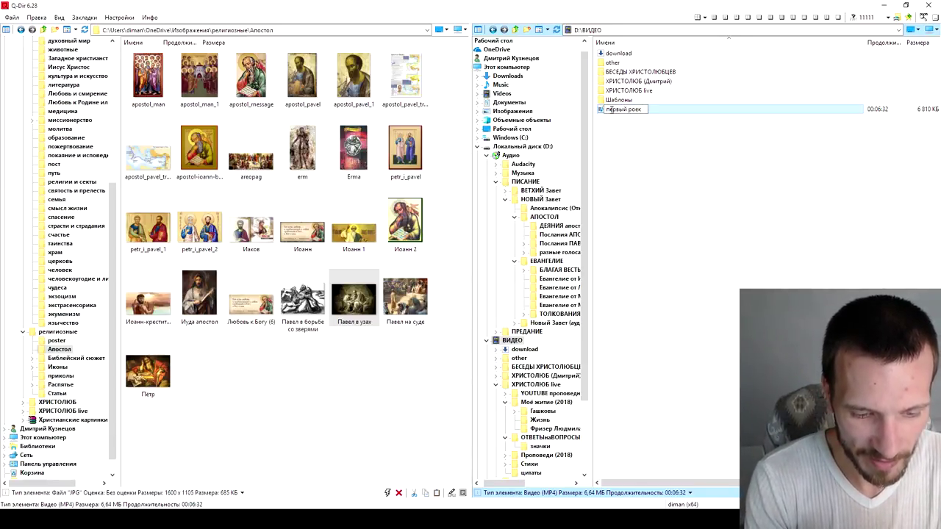
pyautogui.write('т')
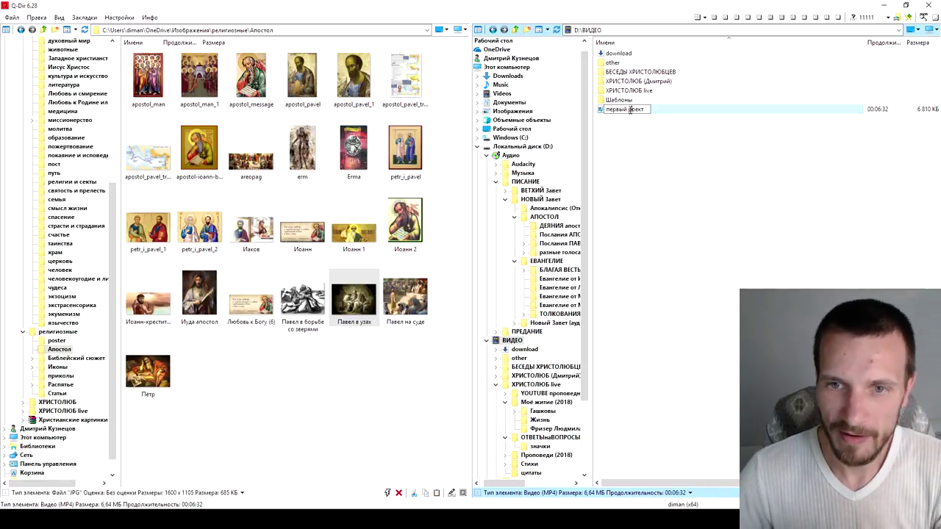
pyautogui.press('Return')
# Open the video "первый проект" in the media player, minimize the Q-Dir and Camtasia windows, and resume playback
pyautogui.doubleClick(599, 107)
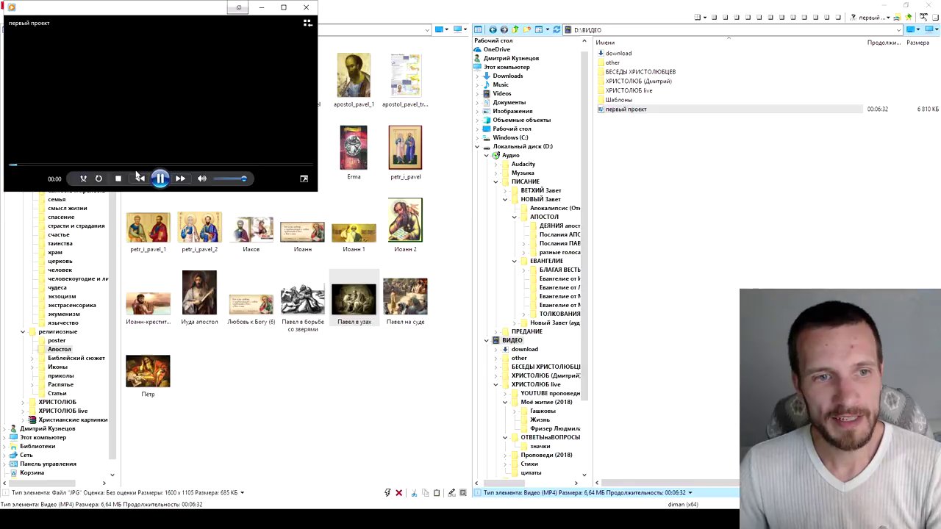
pyautogui.click(887, 5)
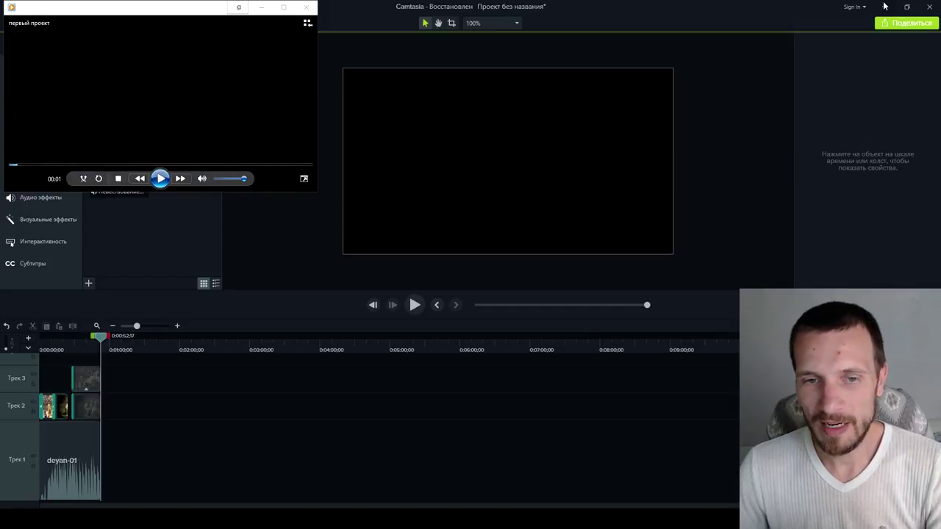
pyautogui.click(884, 7)
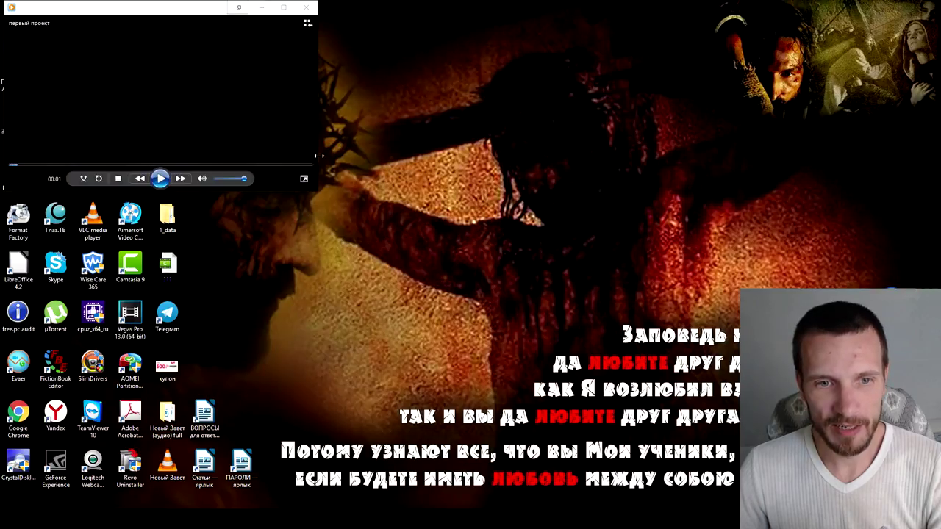
pyautogui.click(565, 522)
pyautogui.moveTo(645, 522)
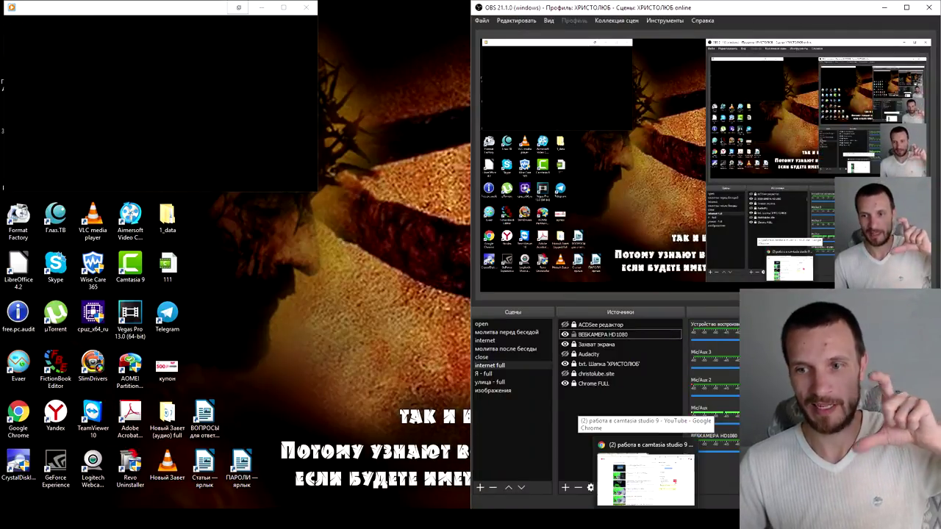
pyautogui.moveTo(282, 50)
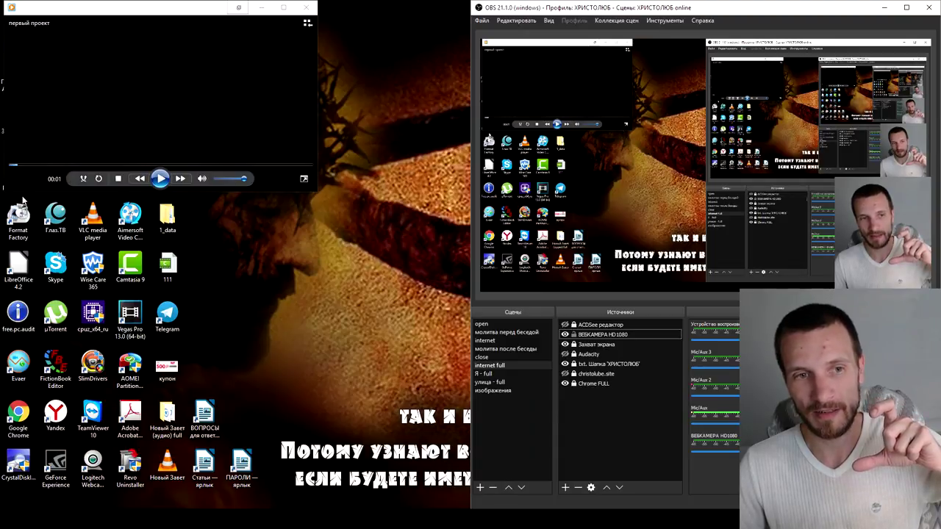
pyautogui.click(162, 179)
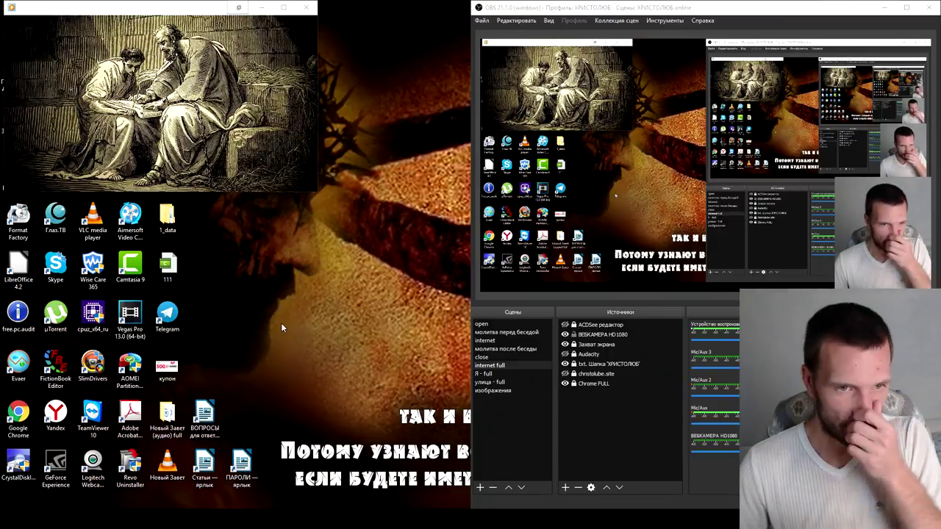
# Watch the video in full screen to check its pictures and overlay, and return the player to its window
pyautogui.press('Return')
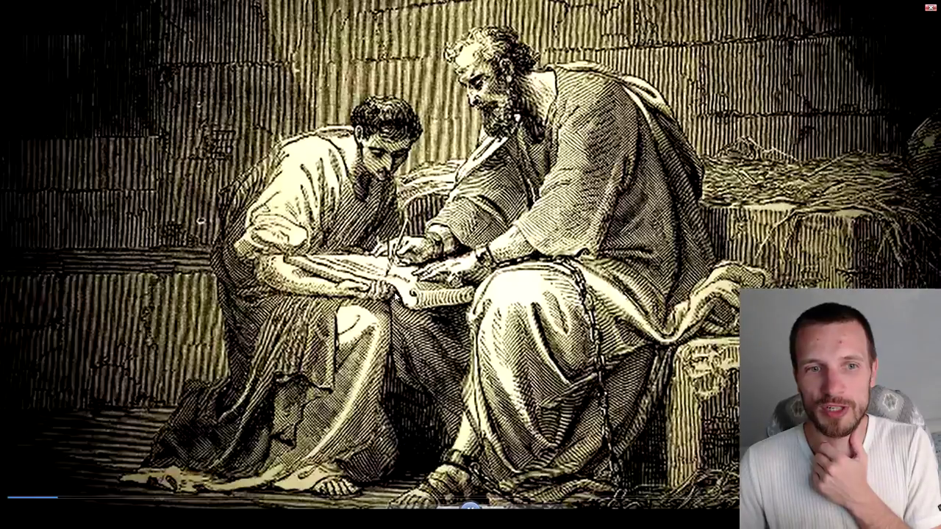
pyautogui.press('Escape')
pyautogui.doubleClick(170, 108)
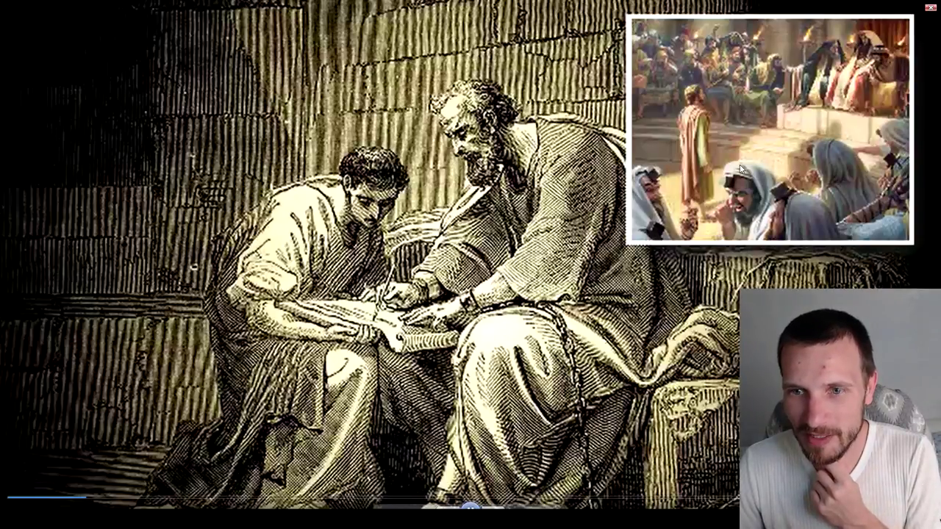
pyautogui.doubleClick(400, 178)
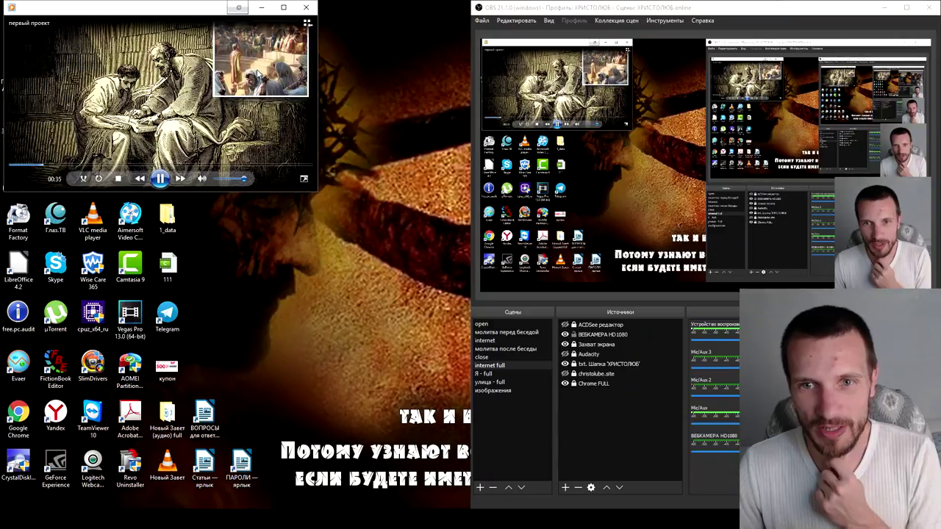
# Inspect the picture with its overlay in full screen, pausing playback, and return the player to its window
pyautogui.doubleClick(116, 94)
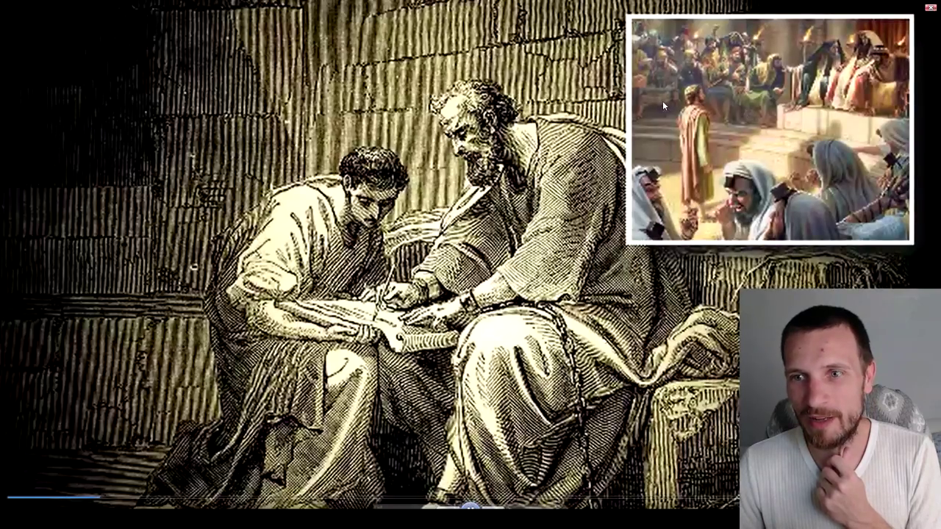
pyautogui.doubleClick(333, 130)
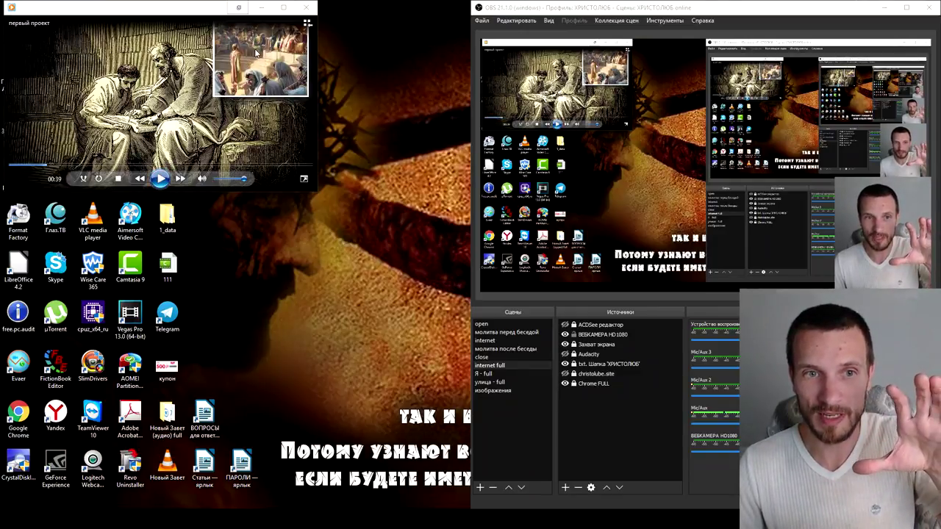
pyautogui.doubleClick(308, 23)
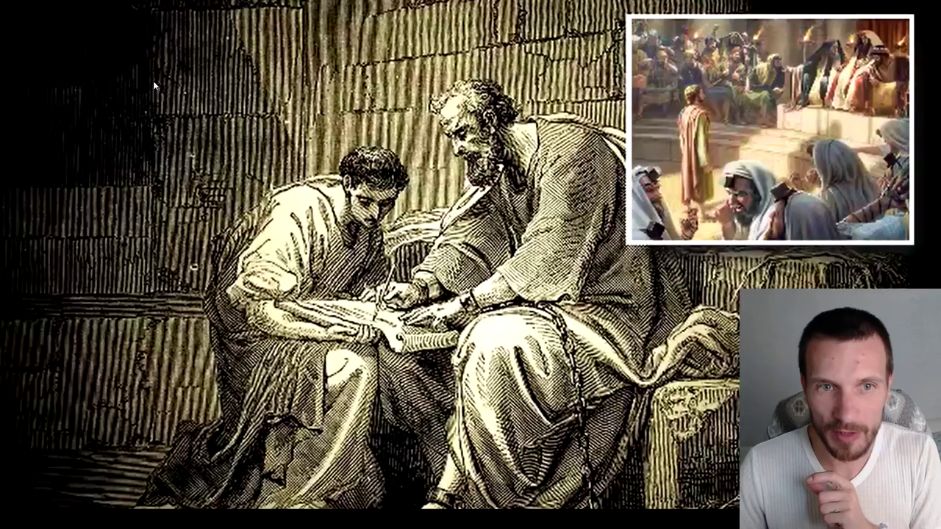
pyautogui.doubleClick(353, 178)
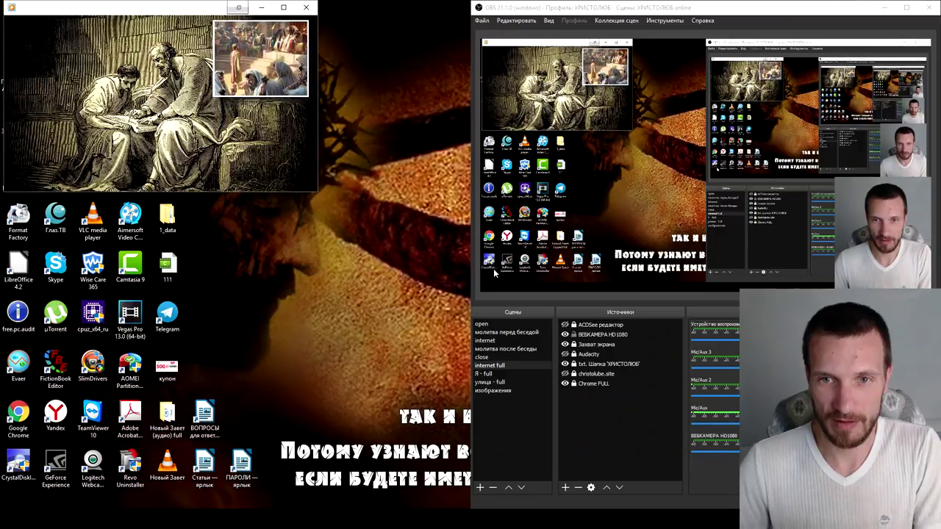
# Resume playback, skip ahead to the closing title picture near 06:17, view it in full screen, and return to the window
pyautogui.moveTo(84, 181)
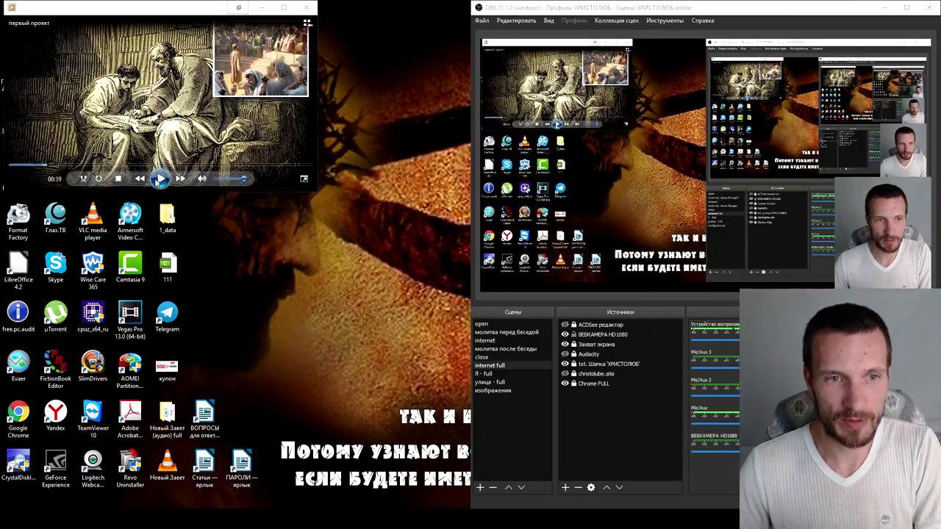
pyautogui.click(68, 165)
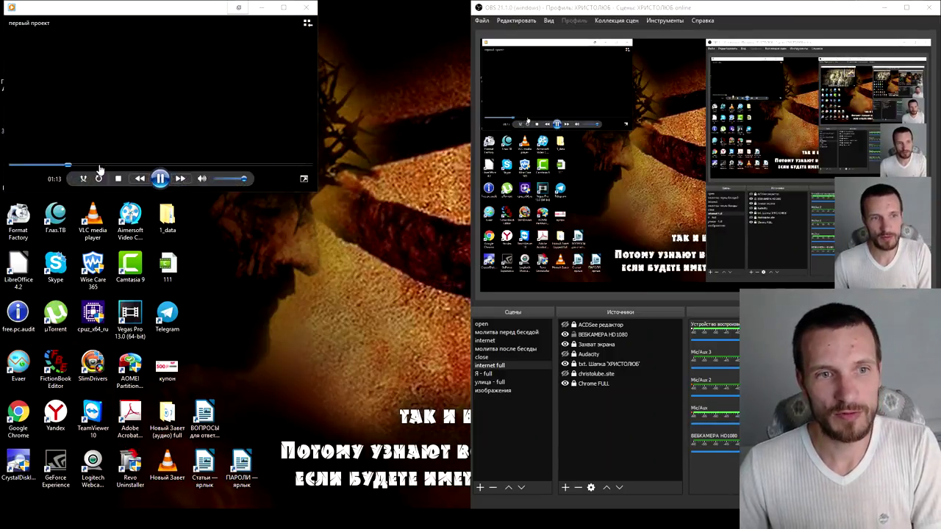
pyautogui.click(231, 168)
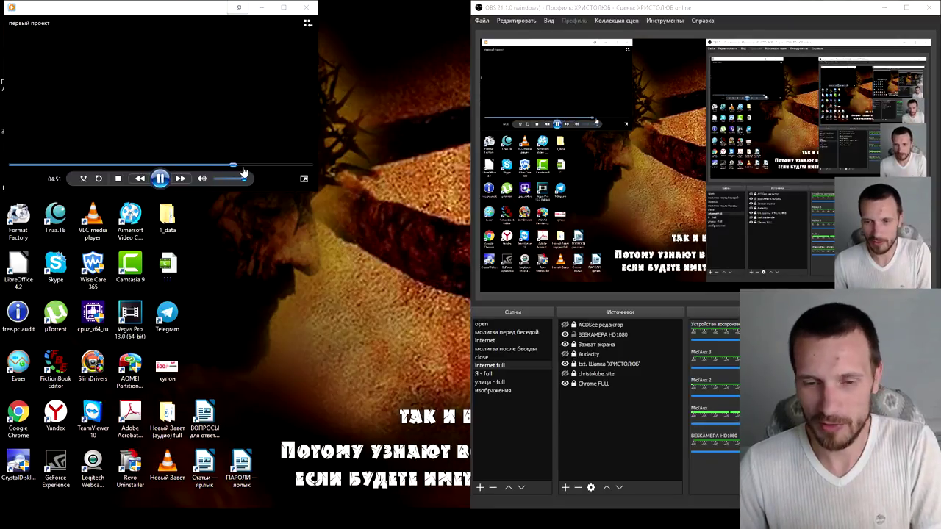
pyautogui.click(296, 168)
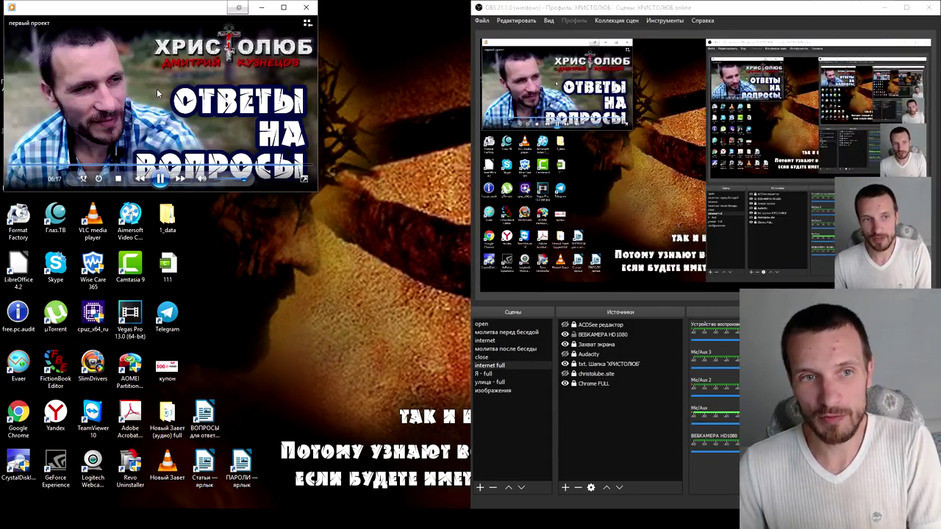
pyautogui.doubleClick(157, 88)
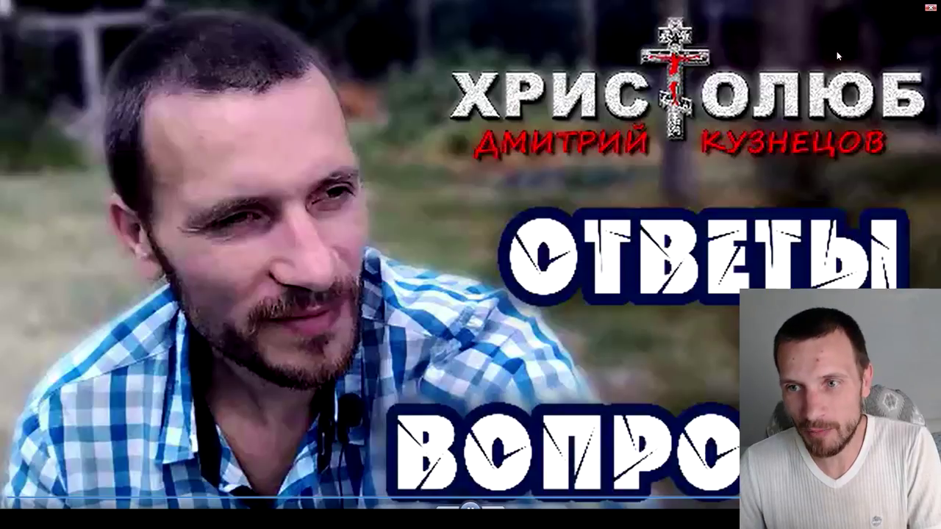
pyautogui.doubleClick(506, 140)
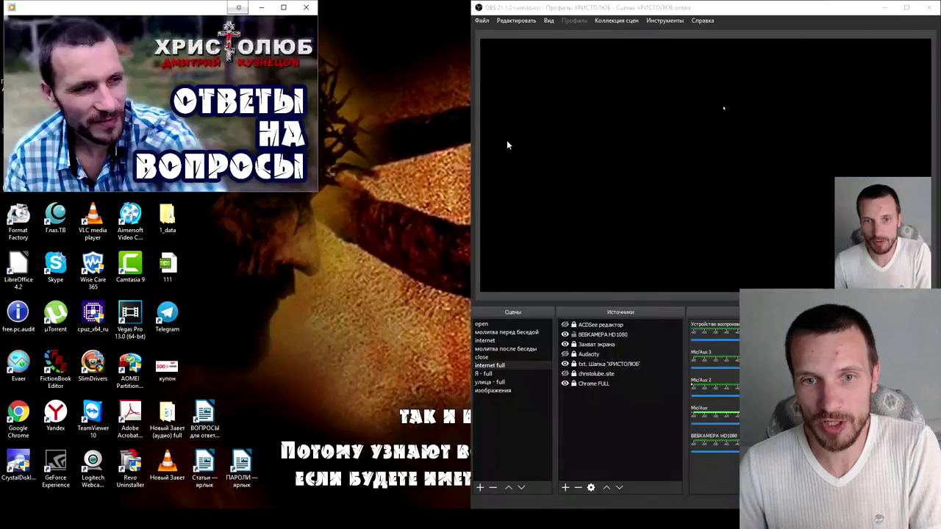
# Switch to Q-Dir and open the original picture ОТВЕТЫнаВОПРОСЫ.jpg from the значки folder
pyautogui.hotkey('alt', 'Tab')
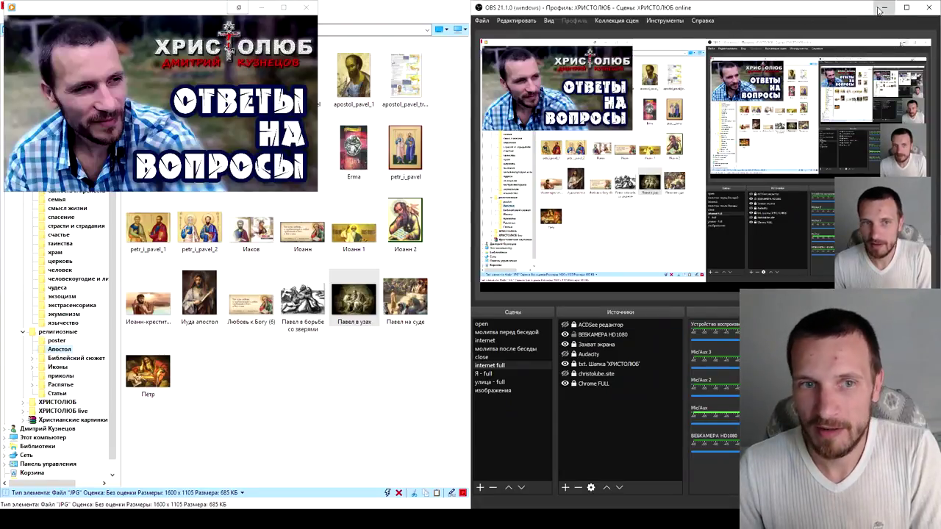
pyautogui.hotkey('alt', 'Tab')
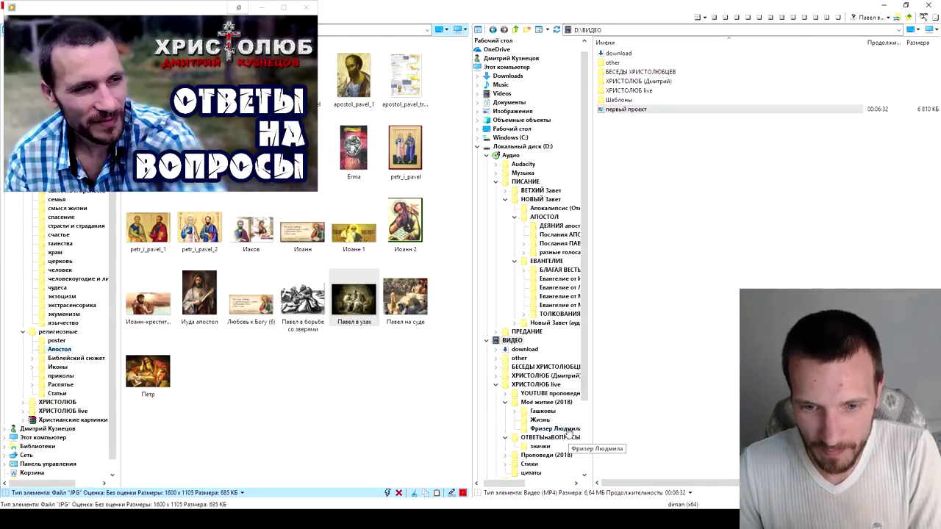
pyautogui.scroll(-1, 585, 392)
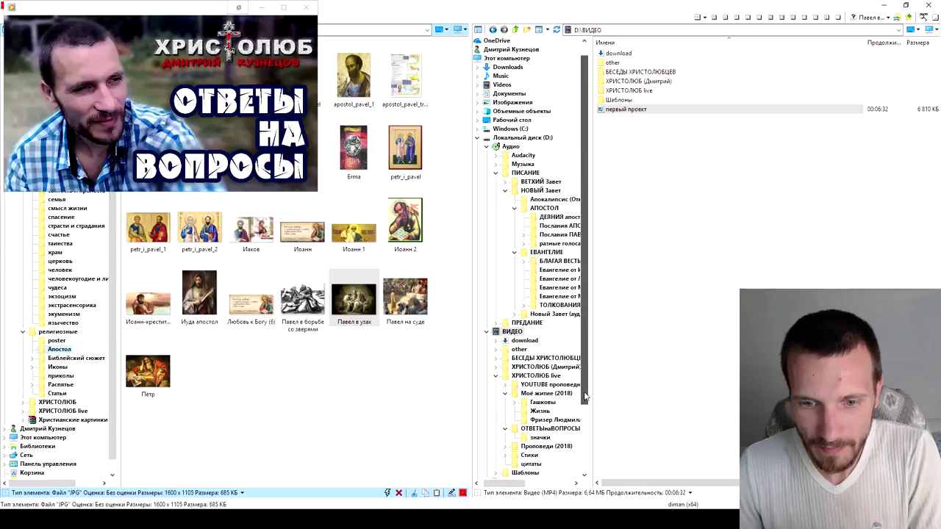
pyautogui.click(540, 437)
pyautogui.doubleClick(637, 239)
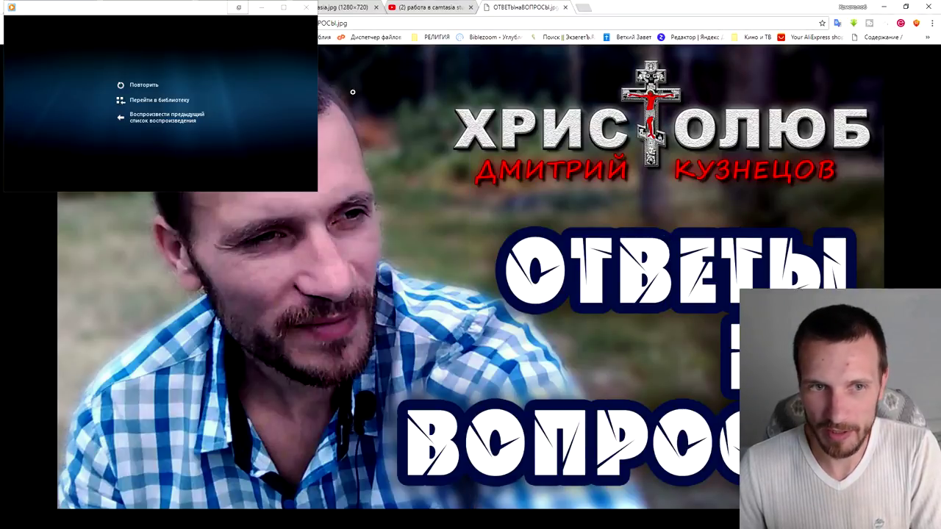
# Replay the video "первый проект" at its closing title picture and view it in full screen to compare it with the original
pyautogui.click(159, 178)
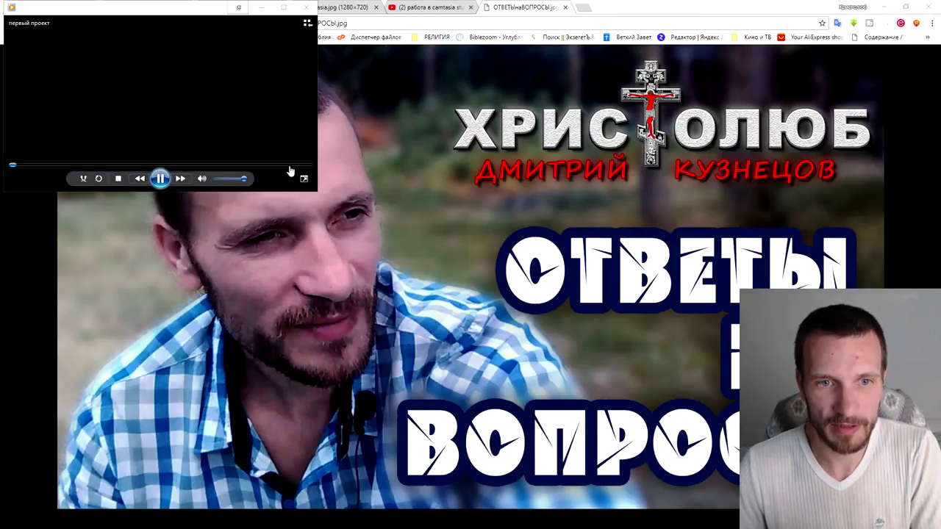
pyautogui.click(159, 178)
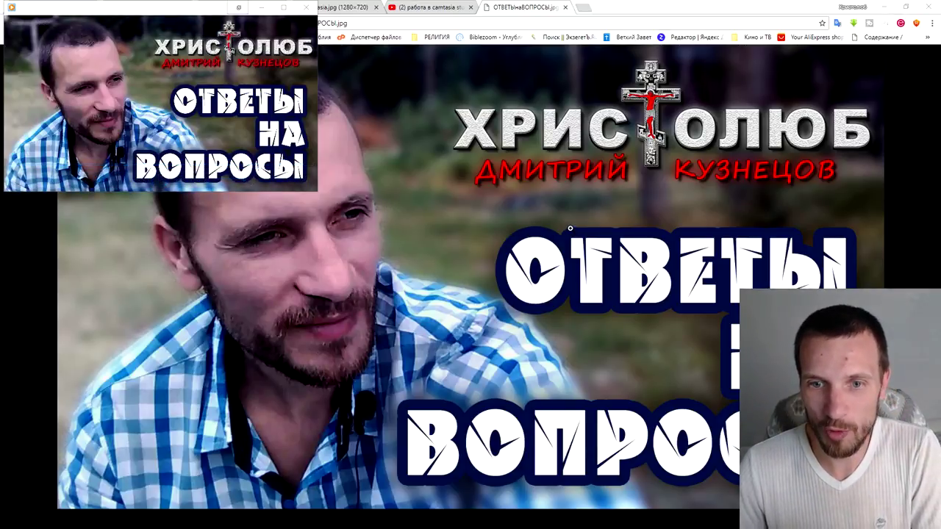
pyautogui.press('Return')
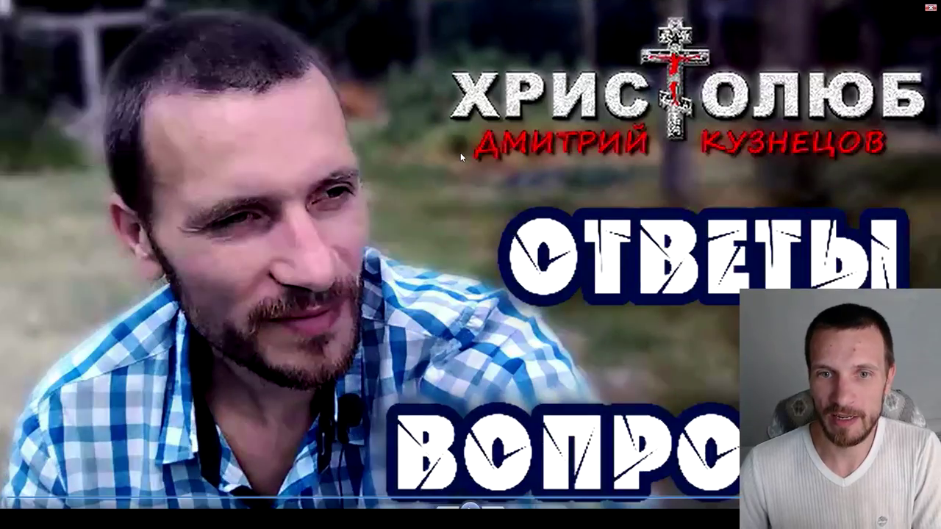